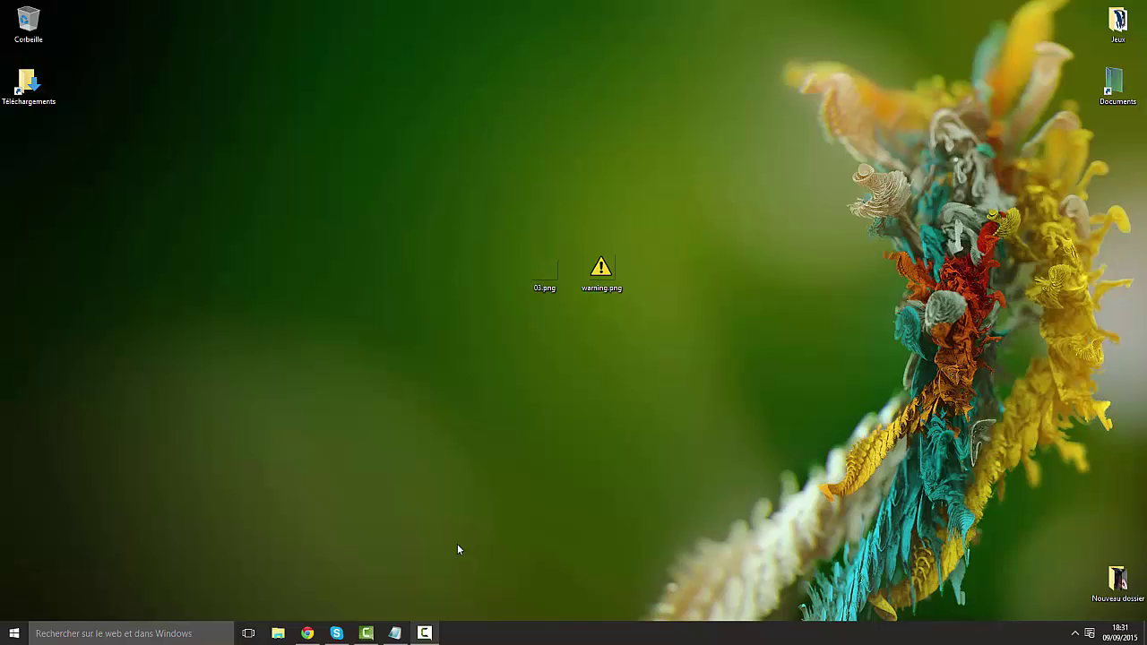
Step: Switch to Chrome and look at the MS Design YouTube channel and the subscriber figure in its account menu
{"action": "left_click", "coordinate": [307, 634]}
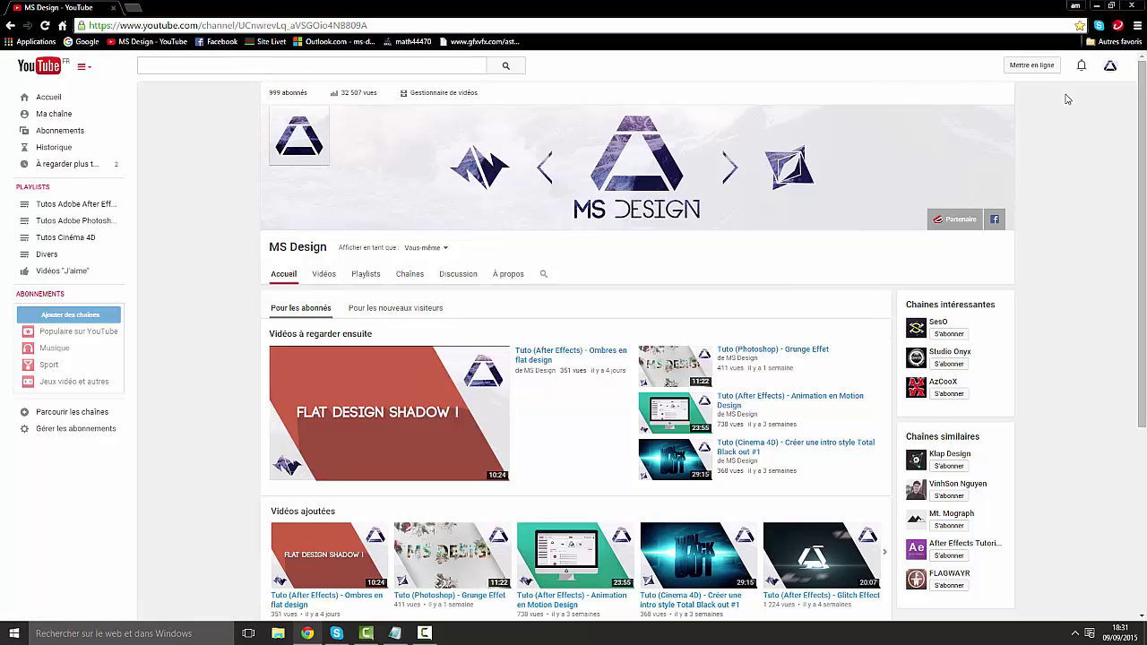
{"action": "left_click", "coordinate": [1110, 68]}
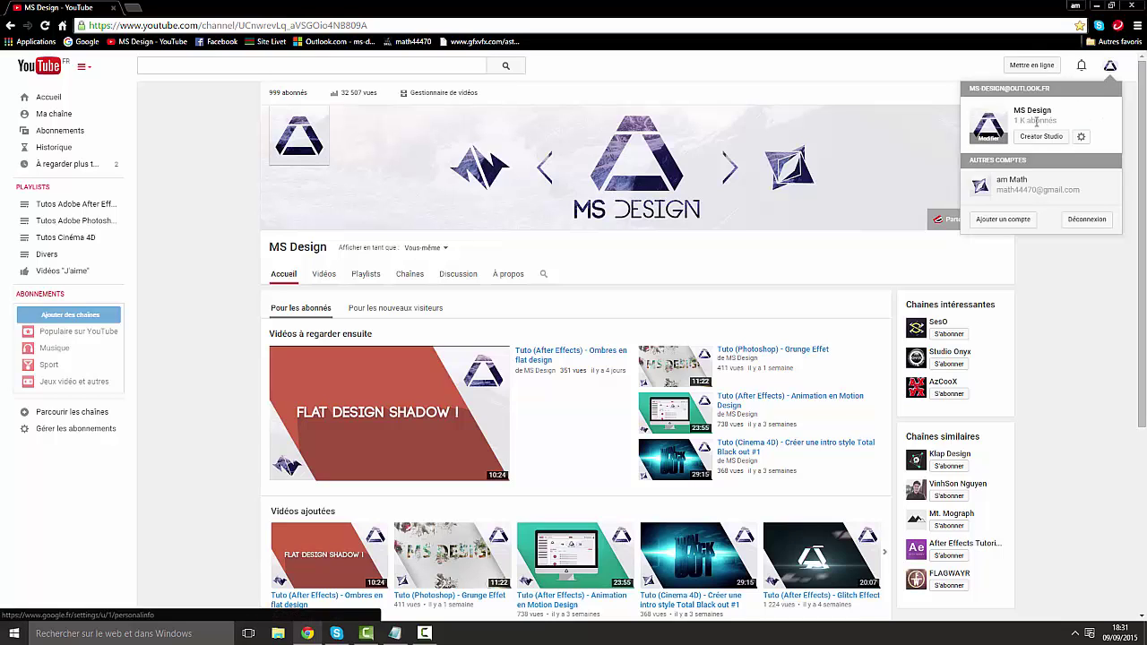
{"action": "left_click_drag", "start_coordinate": [1027, 122], "coordinate": [1013, 108]}
{"action": "left_click", "coordinate": [1073, 126]}
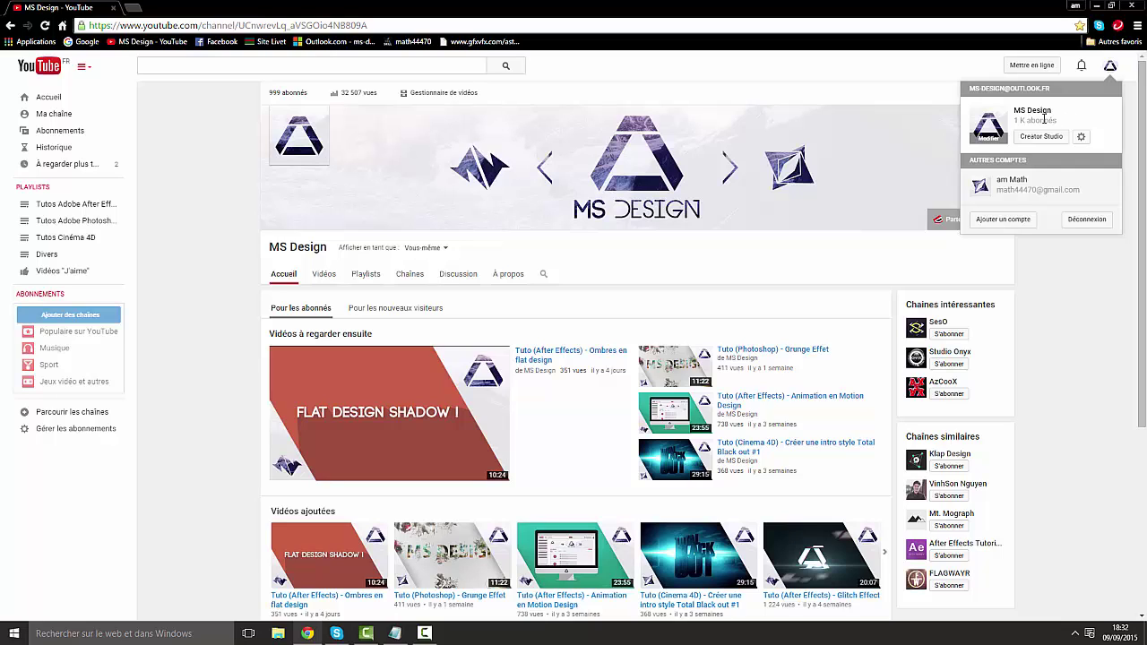
{"action": "left_click", "coordinate": [1111, 68]}
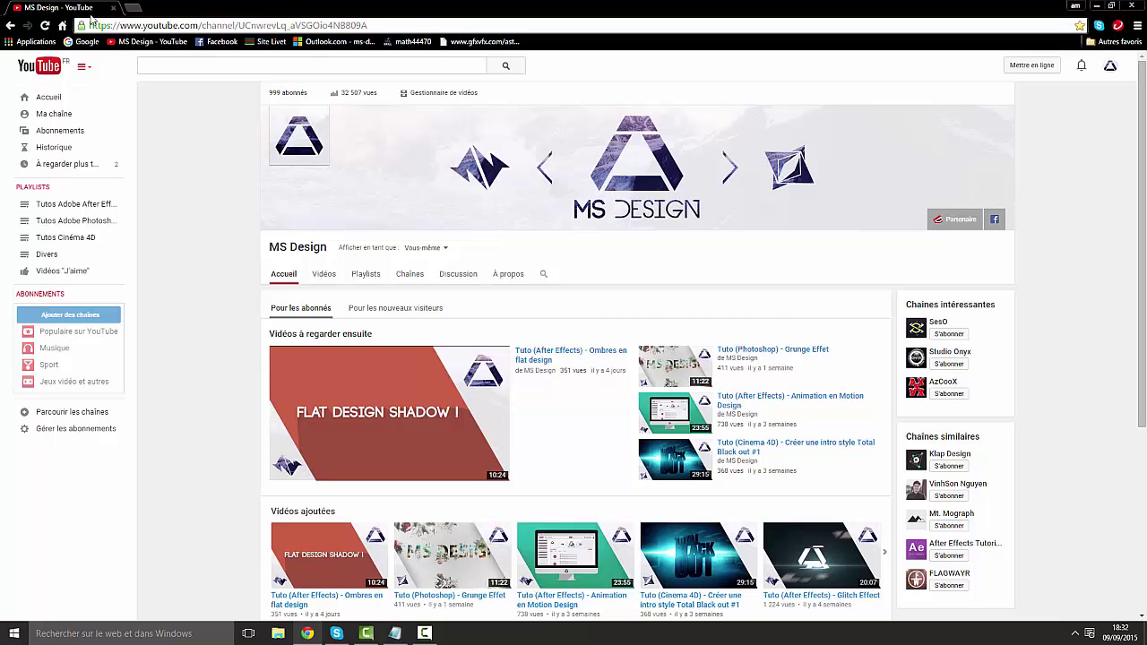
{"action": "left_click", "coordinate": [113, 8]}
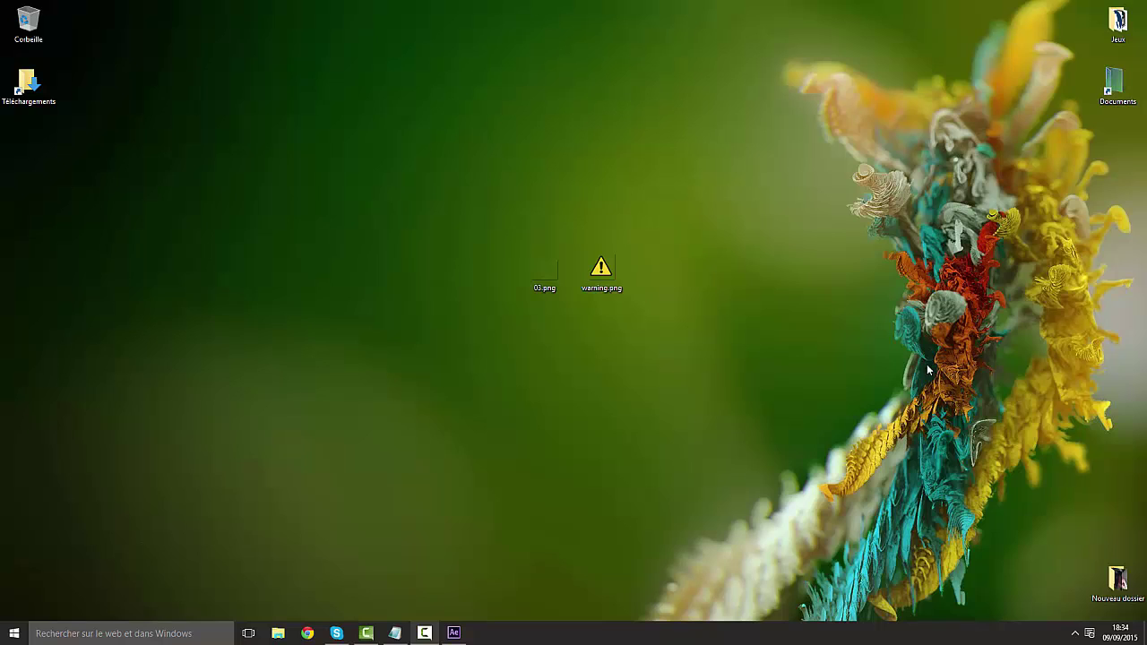
Step: Preview the 03.png texture image stored on the desktop beside warning.png
{"action": "left_click_drag", "start_coordinate": [472, 194], "coordinate": [678, 367]}
{"action": "left_click", "coordinate": [681, 365]}
{"action": "left_click_drag", "start_coordinate": [514, 221], "coordinate": [633, 299]}
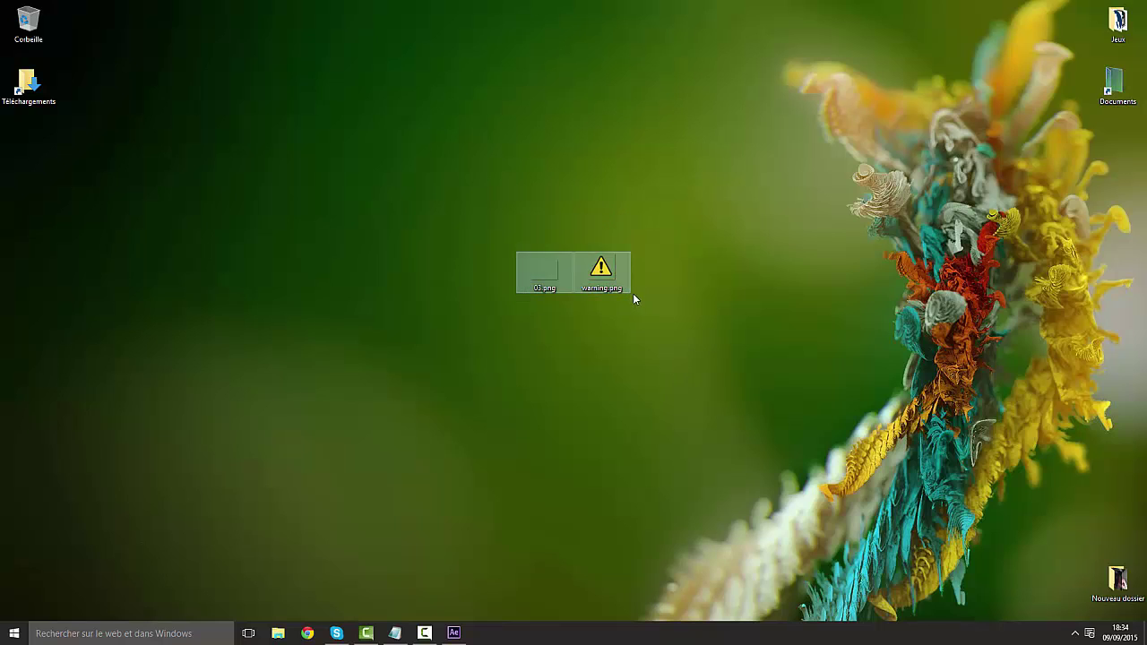
{"action": "left_click", "coordinate": [633, 298]}
{"action": "double_click", "coordinate": [548, 262]}
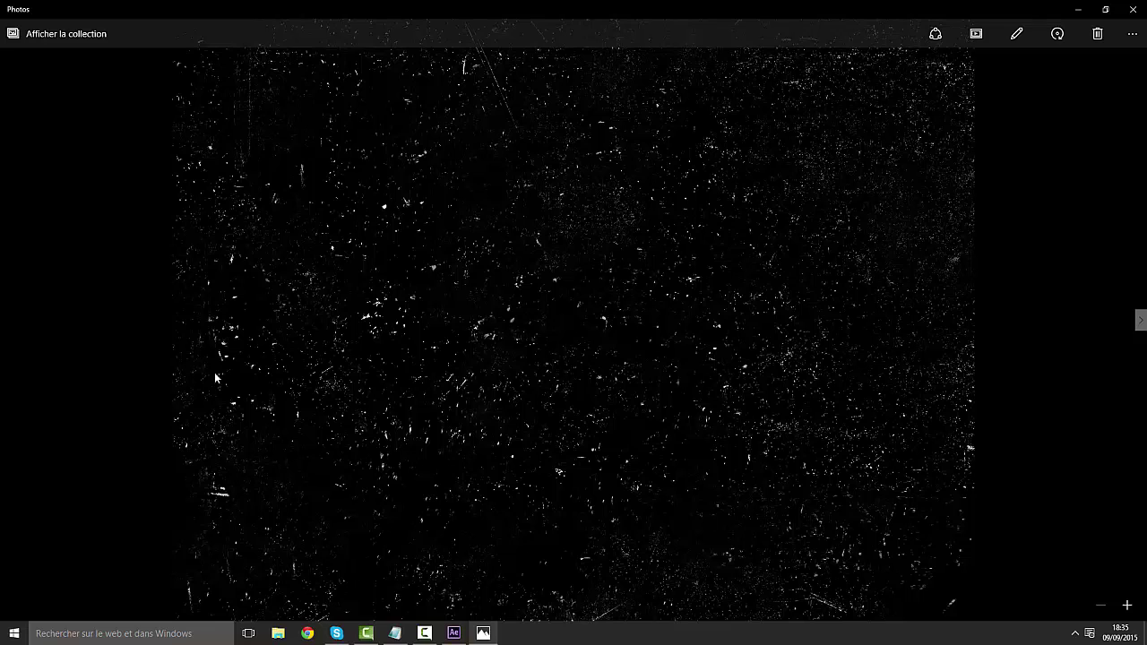
{"action": "left_click_drag", "start_coordinate": [462, 213], "coordinate": [387, 181]}
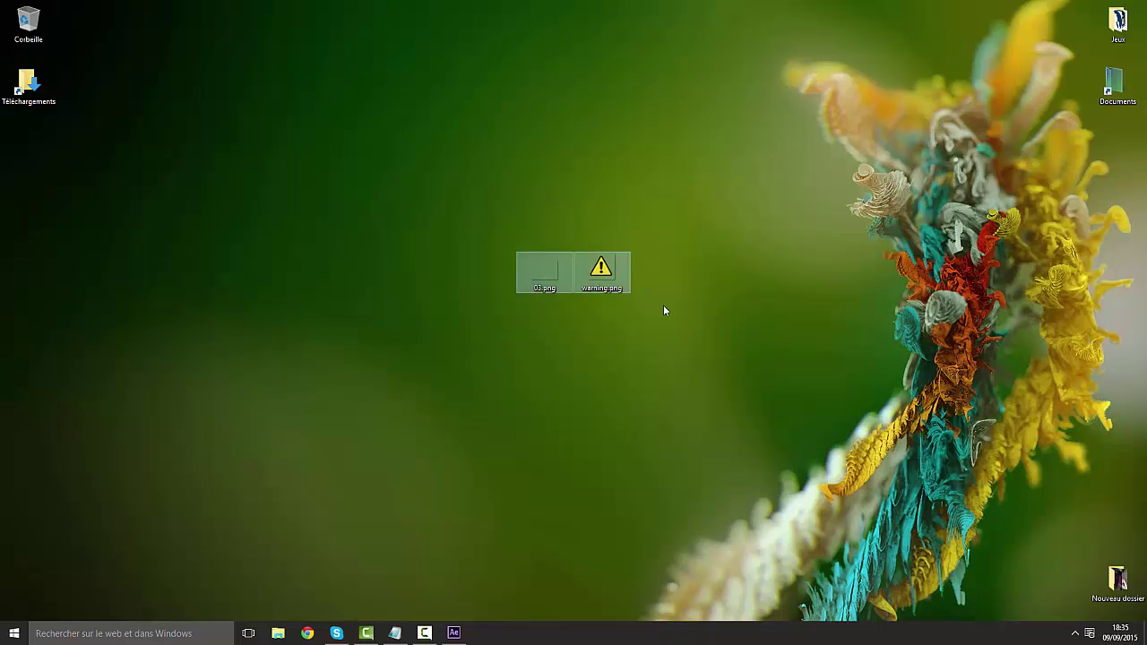
{"action": "left_click_drag", "start_coordinate": [437, 194], "coordinate": [650, 311]}
{"action": "left_click", "coordinate": [648, 309]}
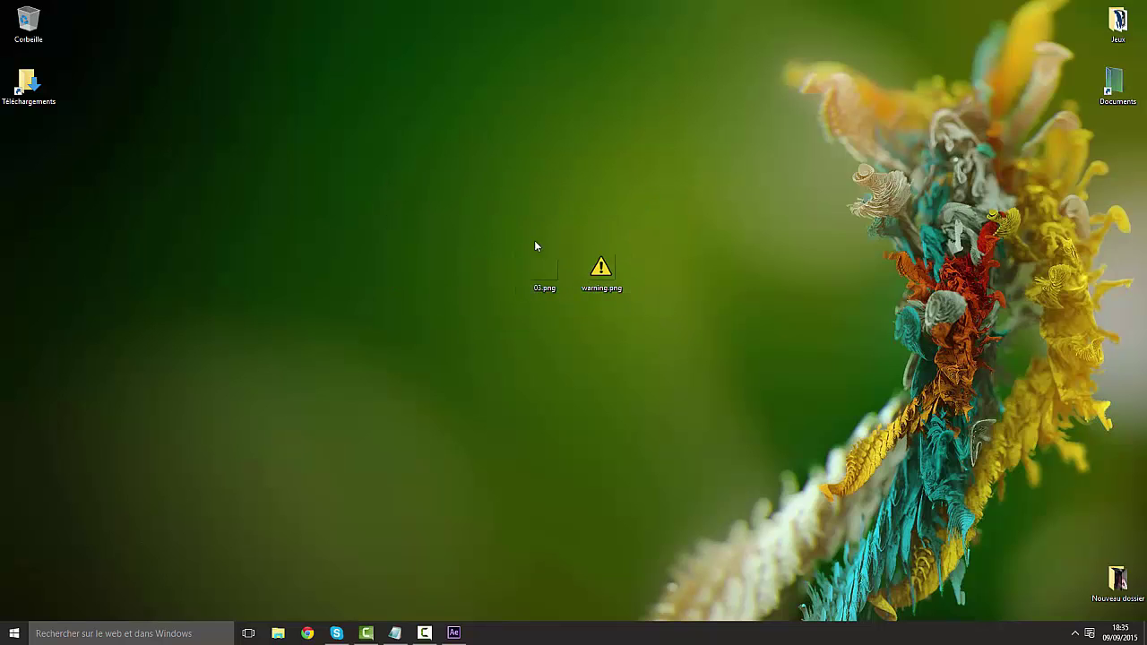
{"action": "right_click", "coordinate": [482, 217]}
{"action": "left_click", "coordinate": [371, 279]}
Step: Switch to After Effects and create a composition with the HDTV 1080 29,97 preset, 1920 x 1080 px, lasting 10 seconds
{"action": "left_click", "coordinate": [453, 627]}
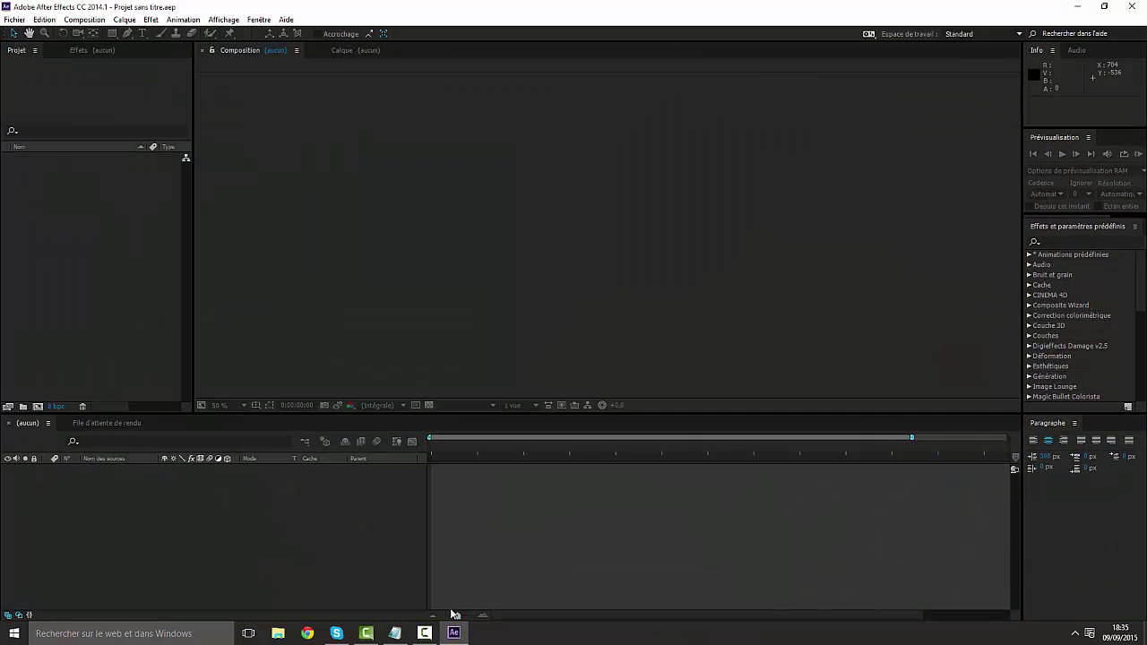
{"action": "right_click", "coordinate": [86, 203]}
{"action": "left_click", "coordinate": [113, 207]}
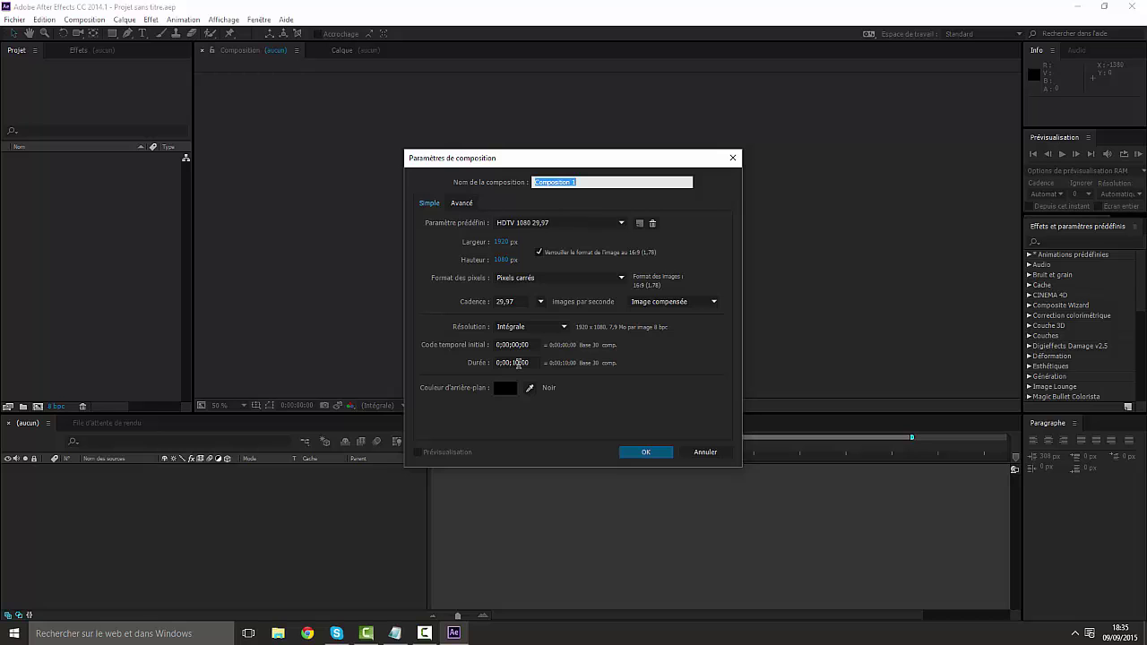
{"action": "left_click", "coordinate": [640, 451]}
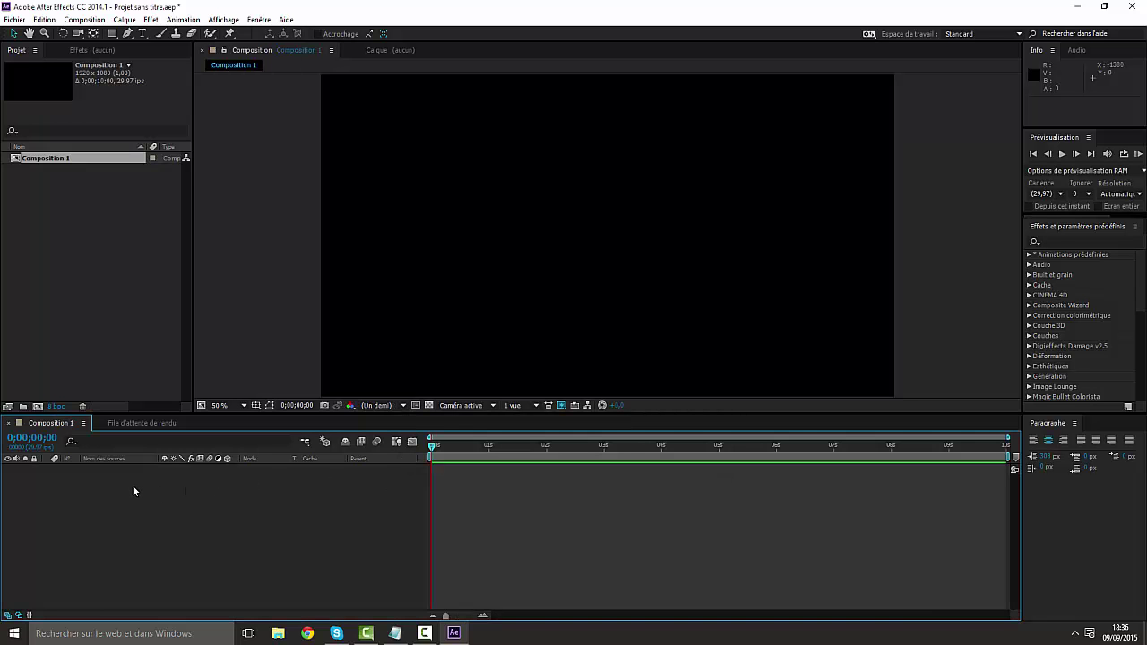
Step: Add a text layer to the composition reading "WARNING"
{"action": "right_click", "coordinate": [133, 485]}
{"action": "mouse_move", "coordinate": [199, 495]}
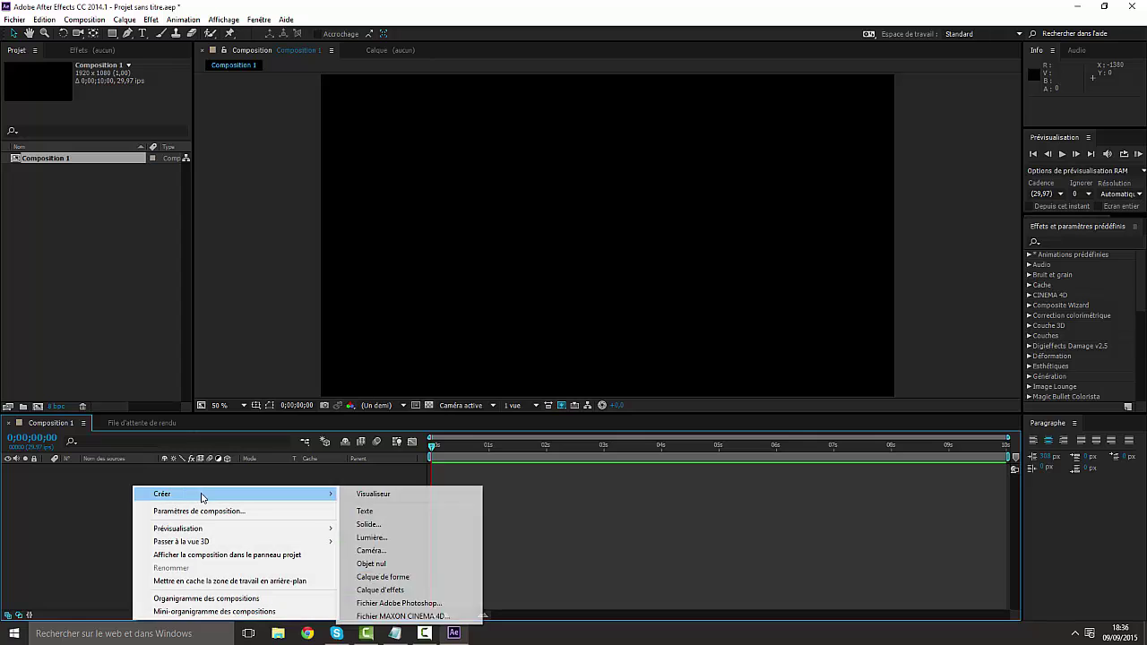
{"action": "left_click", "coordinate": [379, 510]}
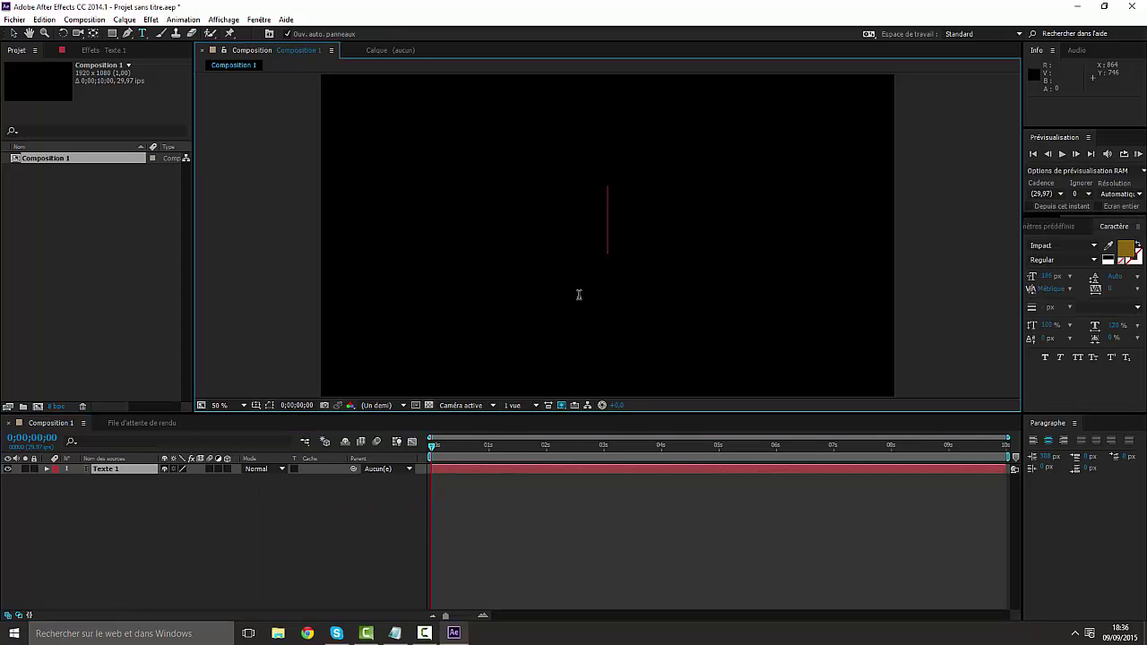
{"action": "type", "text": "a"}
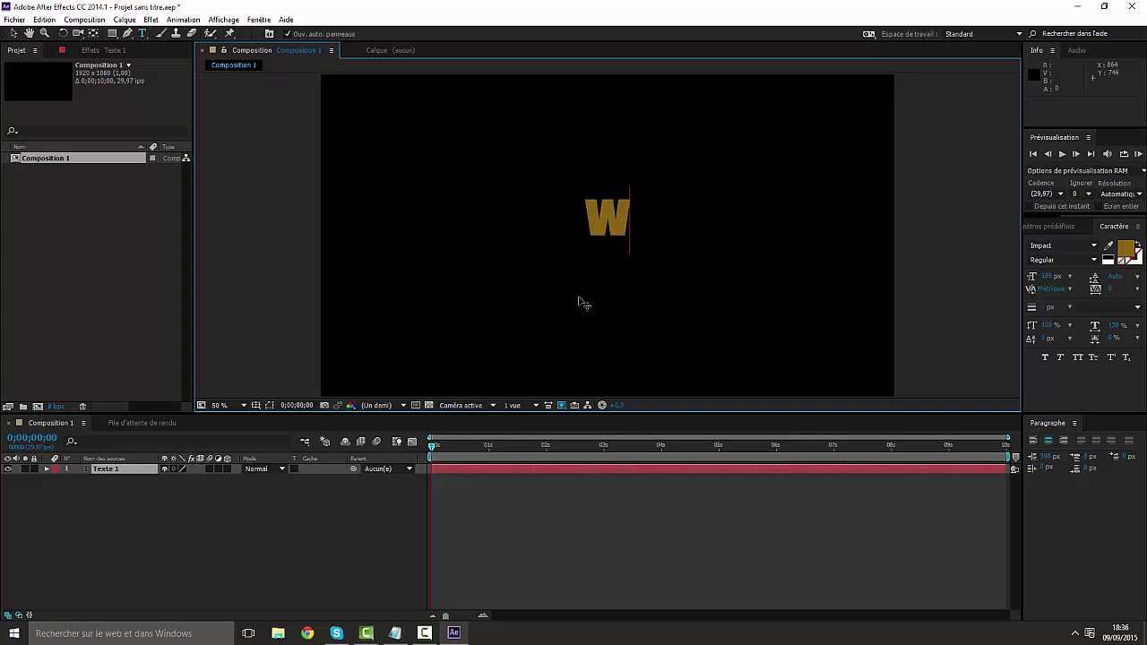
{"action": "key", "text": "BackSpace"}
{"action": "type", "text": "WARI"}
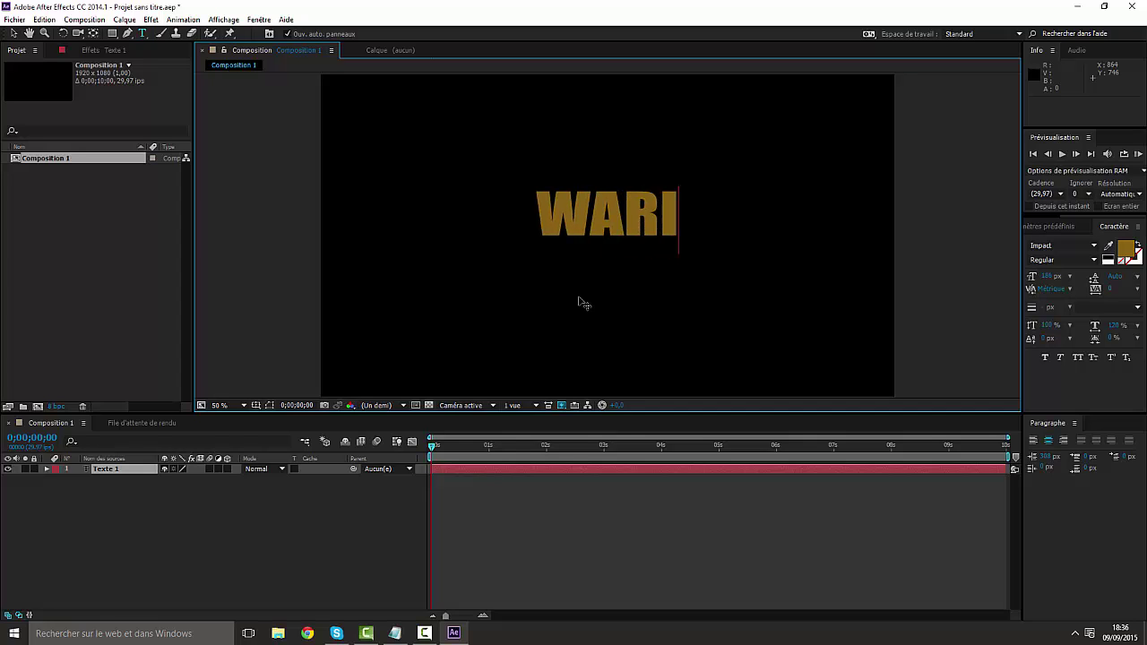
{"action": "key", "text": "BackSpace"}
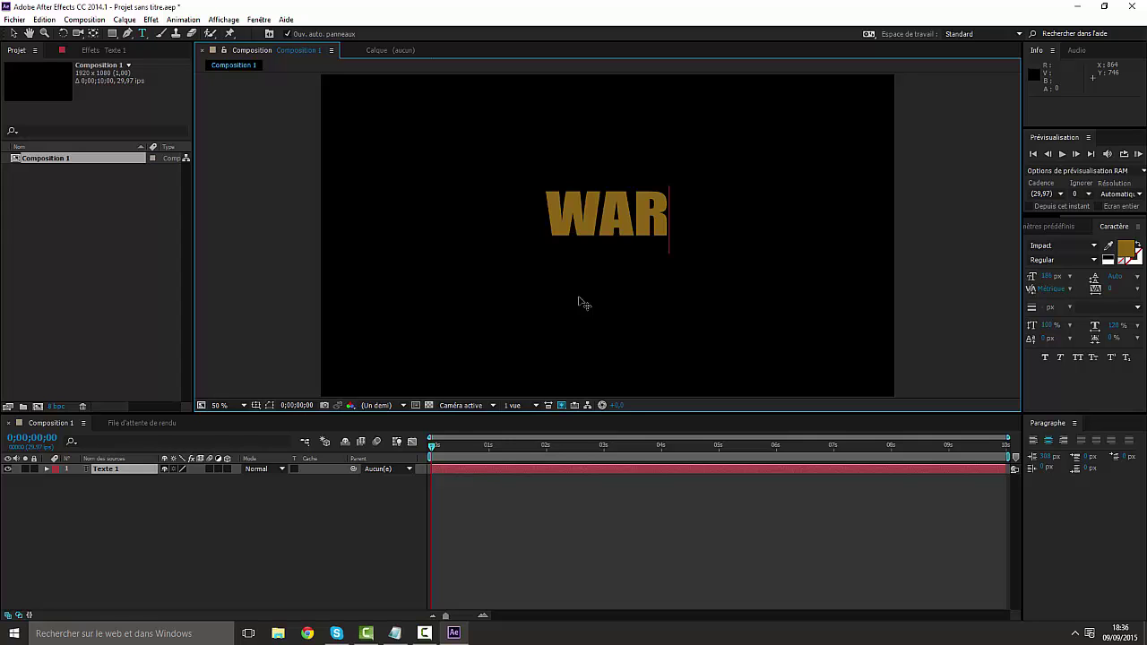
{"action": "type", "text": "NING"}
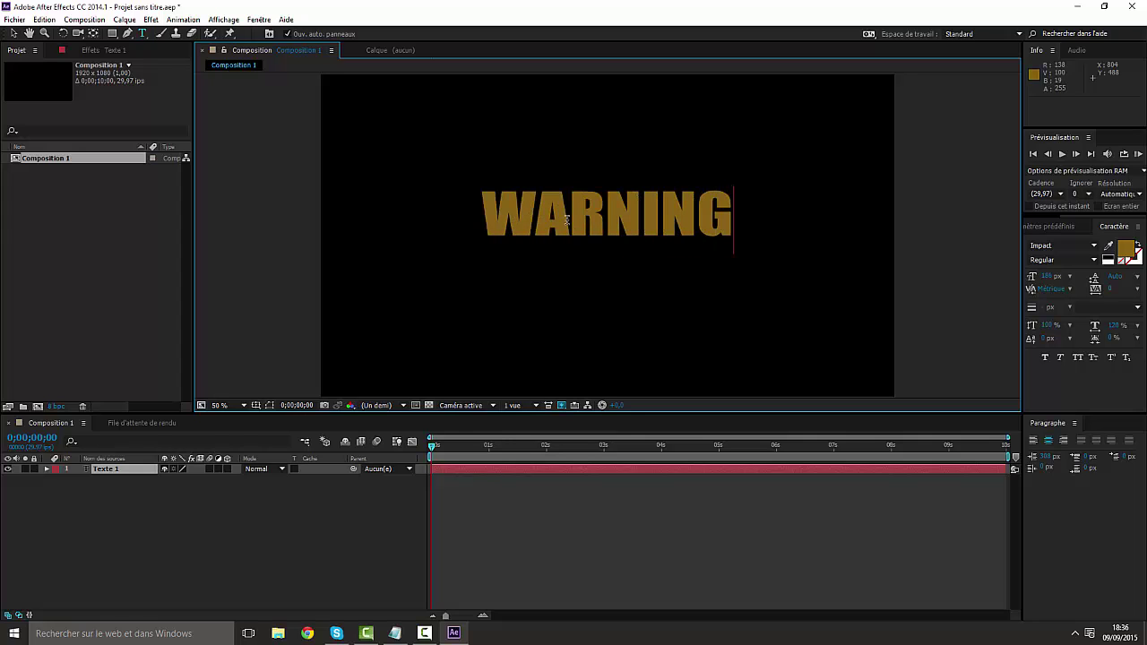
Step: Set the WARNING text's font size to 197 px, keeping the Impact Regular font without faux bold
{"action": "left_click_drag", "start_coordinate": [750, 205], "coordinate": [439, 227]}
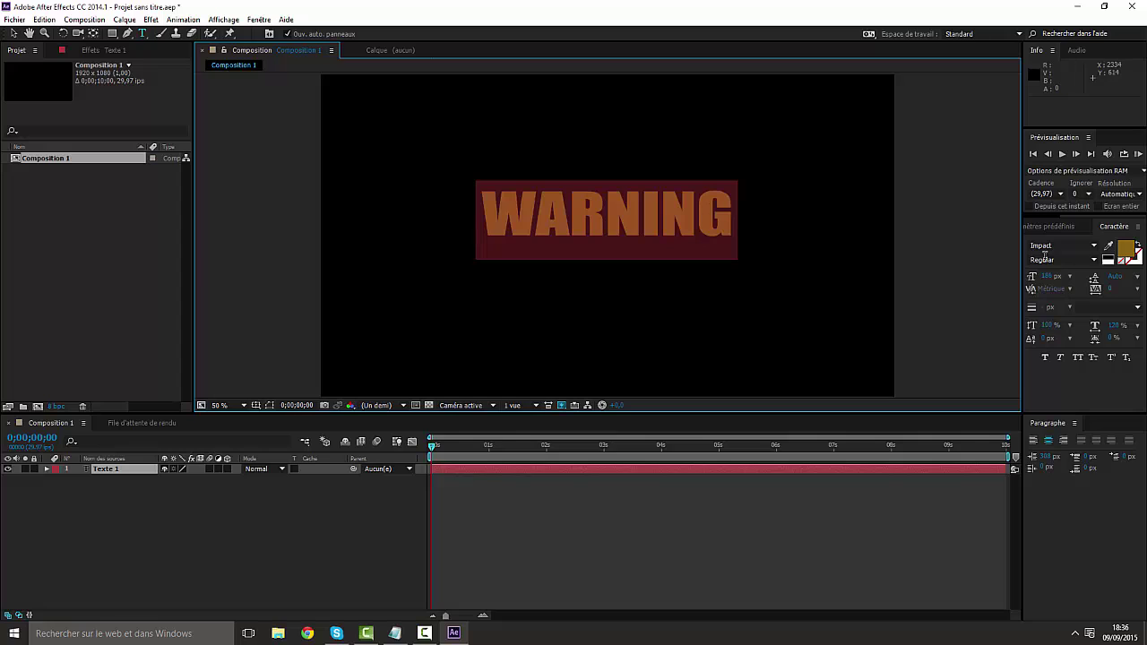
{"action": "left_click", "coordinate": [166, 282]}
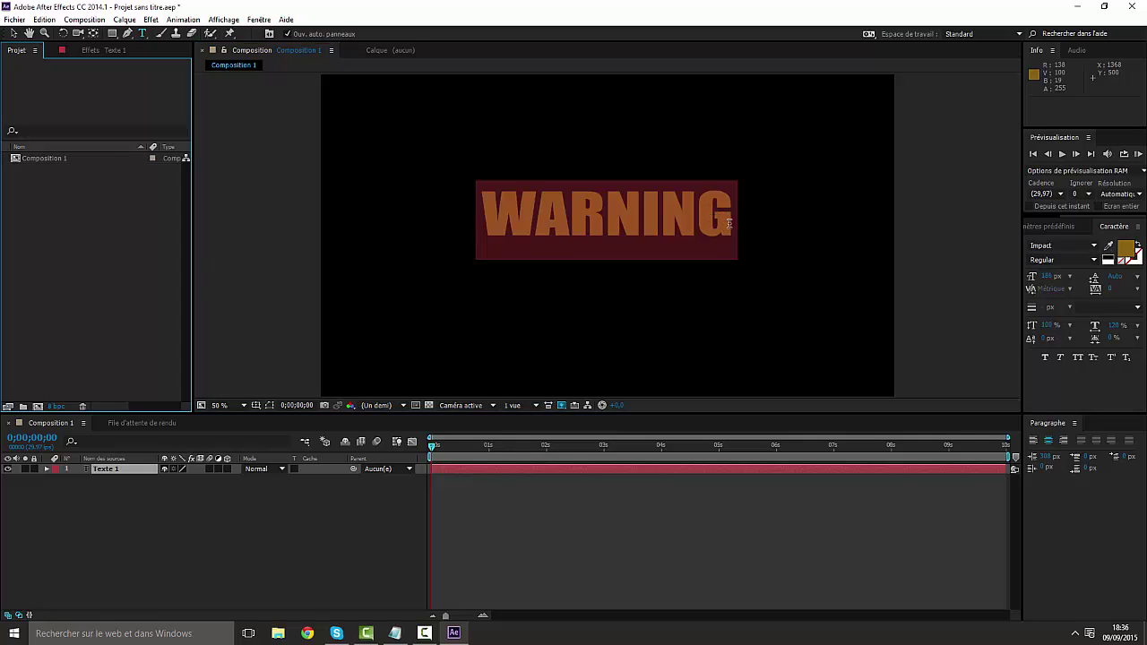
{"action": "left_click_drag", "start_coordinate": [730, 224], "coordinate": [446, 225]}
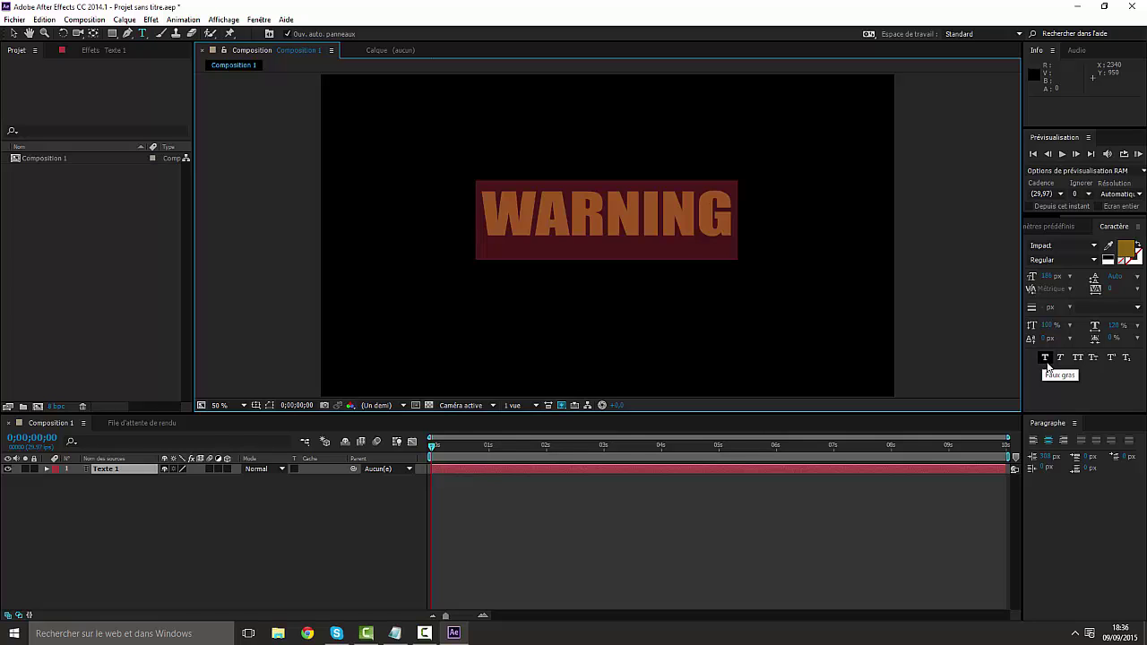
{"action": "left_click", "coordinate": [1047, 362]}
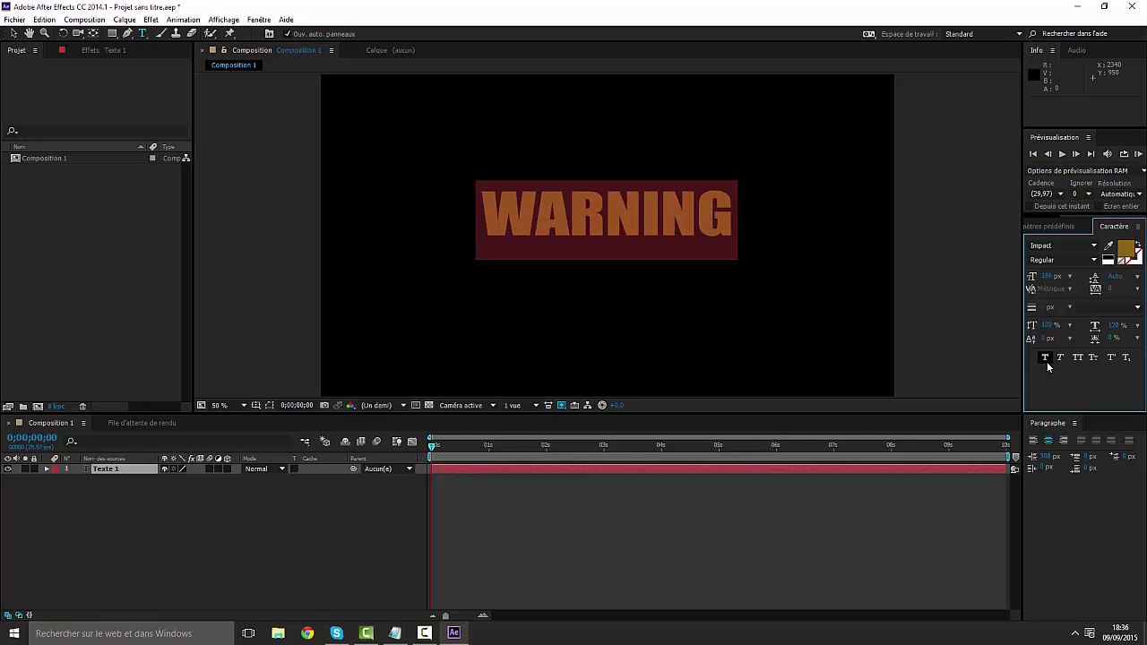
{"action": "left_click", "coordinate": [1047, 361]}
{"action": "left_click_drag", "start_coordinate": [1054, 276], "coordinate": [1059, 279]}
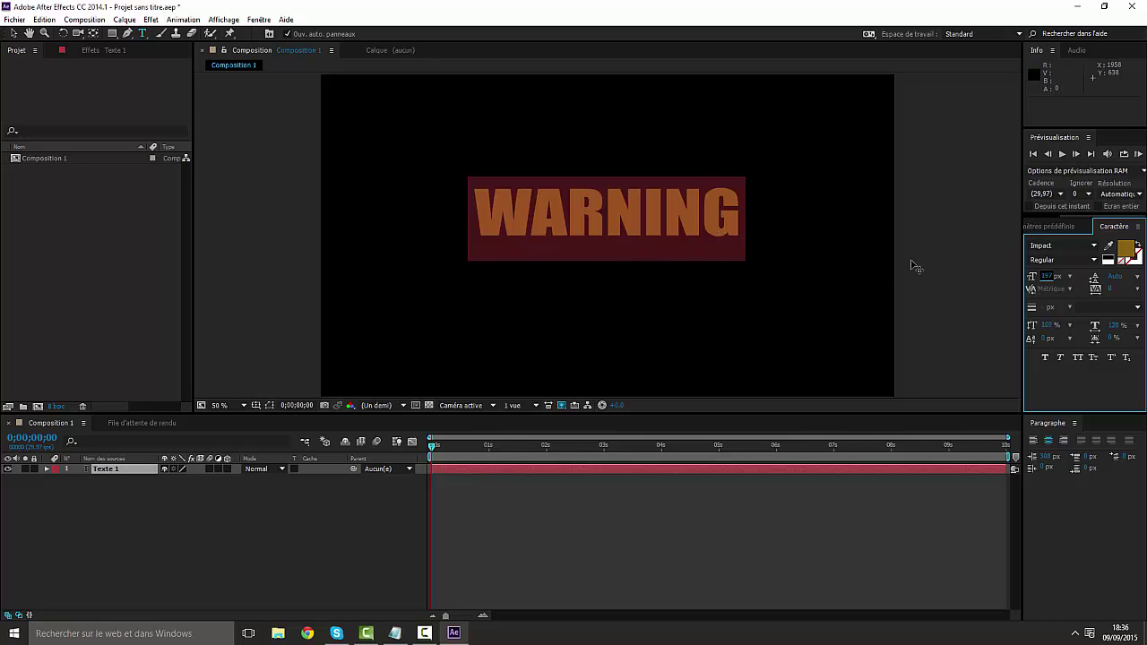
{"action": "left_click", "coordinate": [1052, 259]}
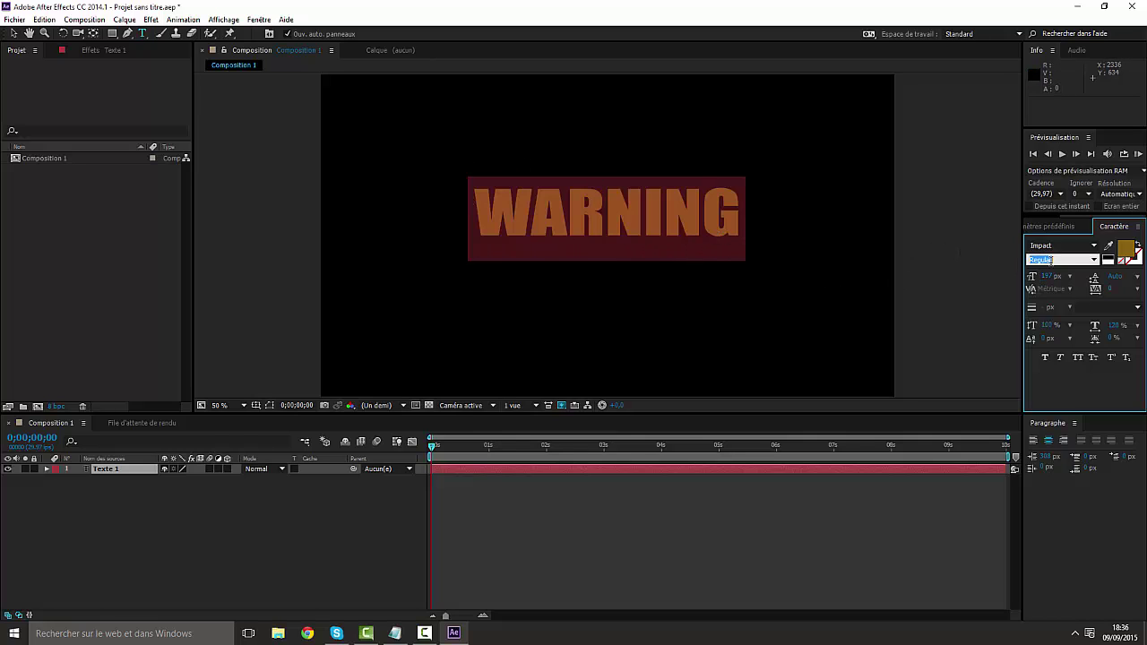
{"action": "left_click", "coordinate": [1094, 260]}
{"action": "left_click", "coordinate": [1099, 270]}
{"action": "left_click", "coordinate": [285, 201]}
{"action": "left_click", "coordinate": [147, 520]}
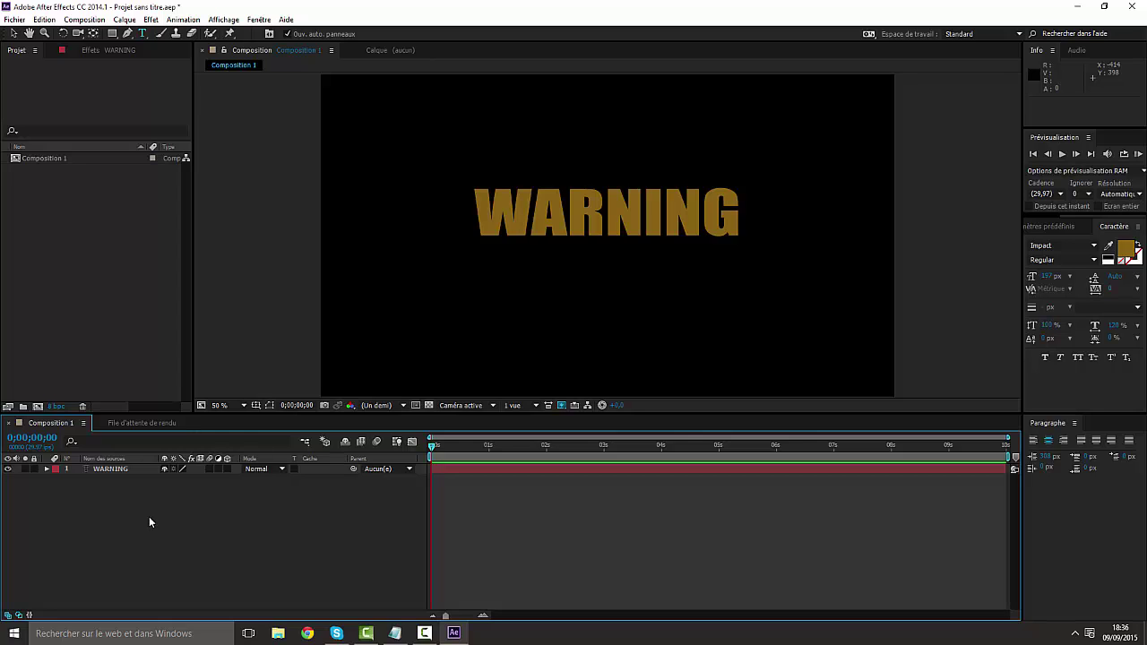
Step: Create a composition-sized 1920 x 1080 px solid layer in a very dark orange-brown colour
{"action": "right_click", "coordinate": [132, 513]}
{"action": "mouse_move", "coordinate": [177, 394]}
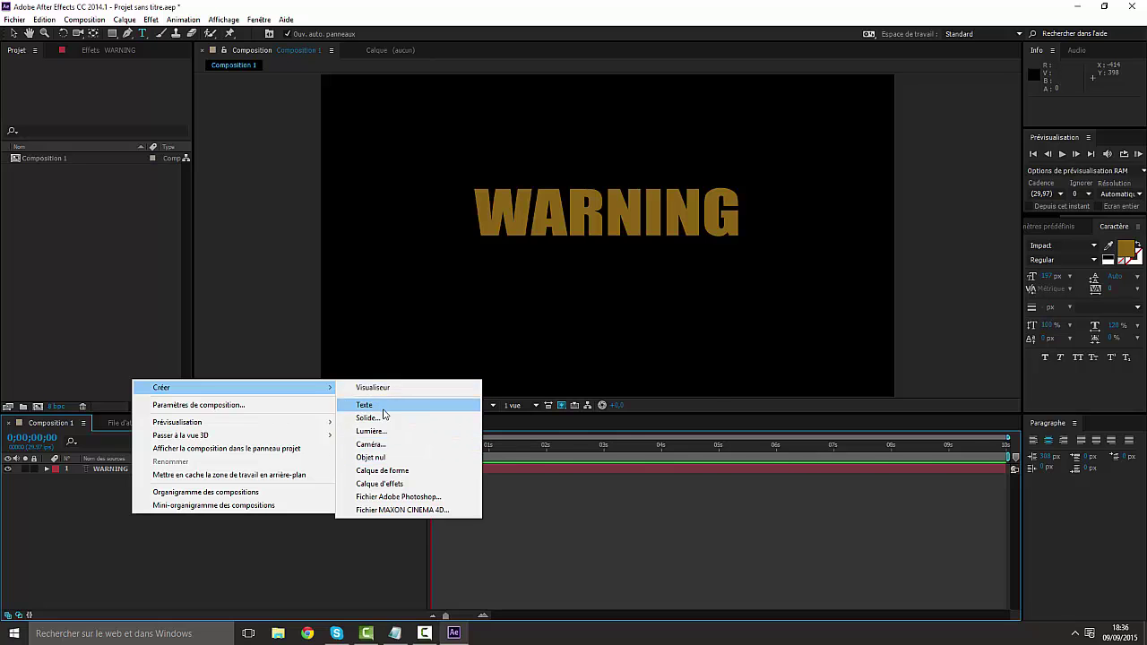
{"action": "left_click", "coordinate": [384, 418]}
{"action": "left_click", "coordinate": [569, 387]}
{"action": "left_click", "coordinate": [535, 356]}
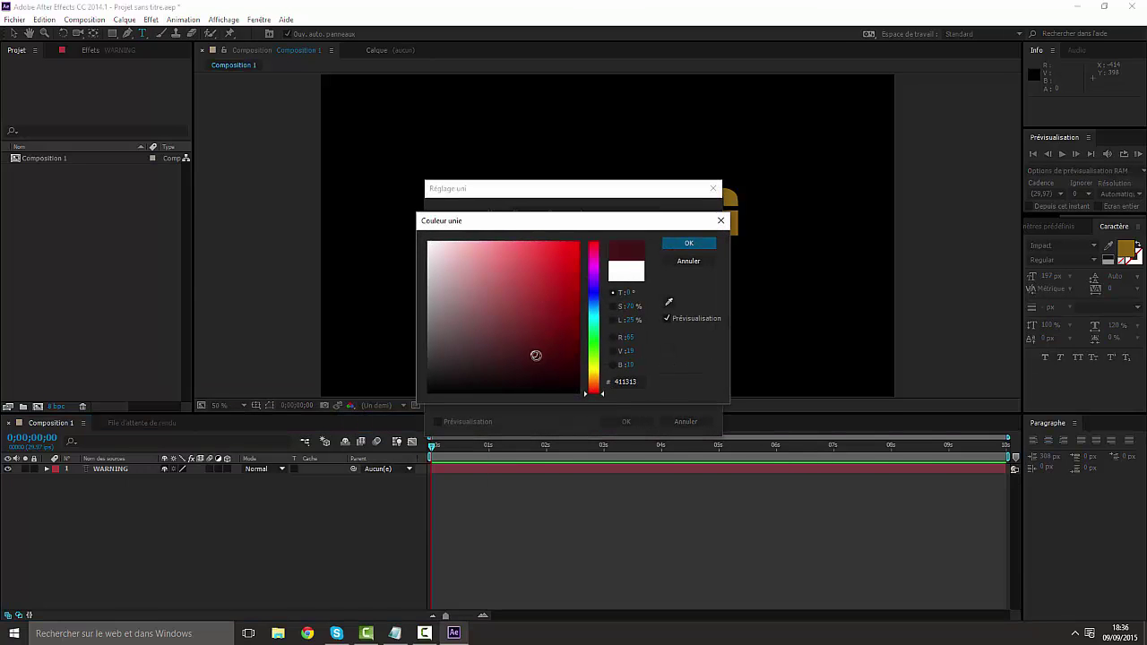
{"action": "left_click", "coordinate": [591, 378]}
{"action": "left_click_drag", "start_coordinate": [547, 366], "coordinate": [527, 364]}
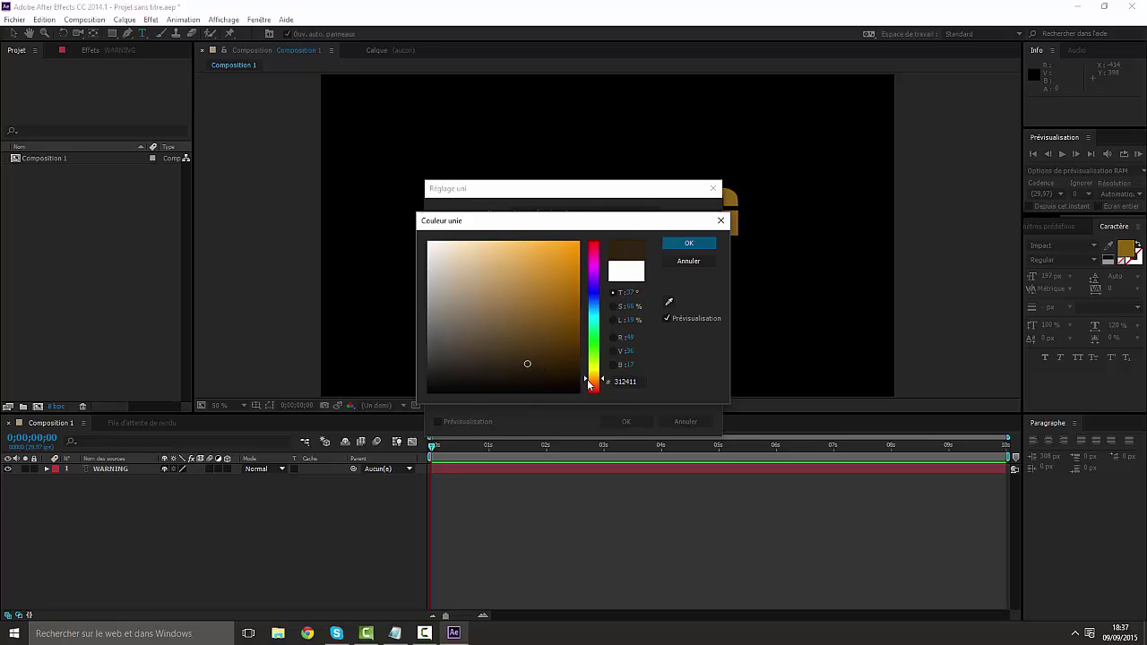
{"action": "left_click", "coordinate": [594, 384]}
{"action": "left_click_drag", "start_coordinate": [530, 364], "coordinate": [530, 375]}
{"action": "left_click", "coordinate": [691, 245]}
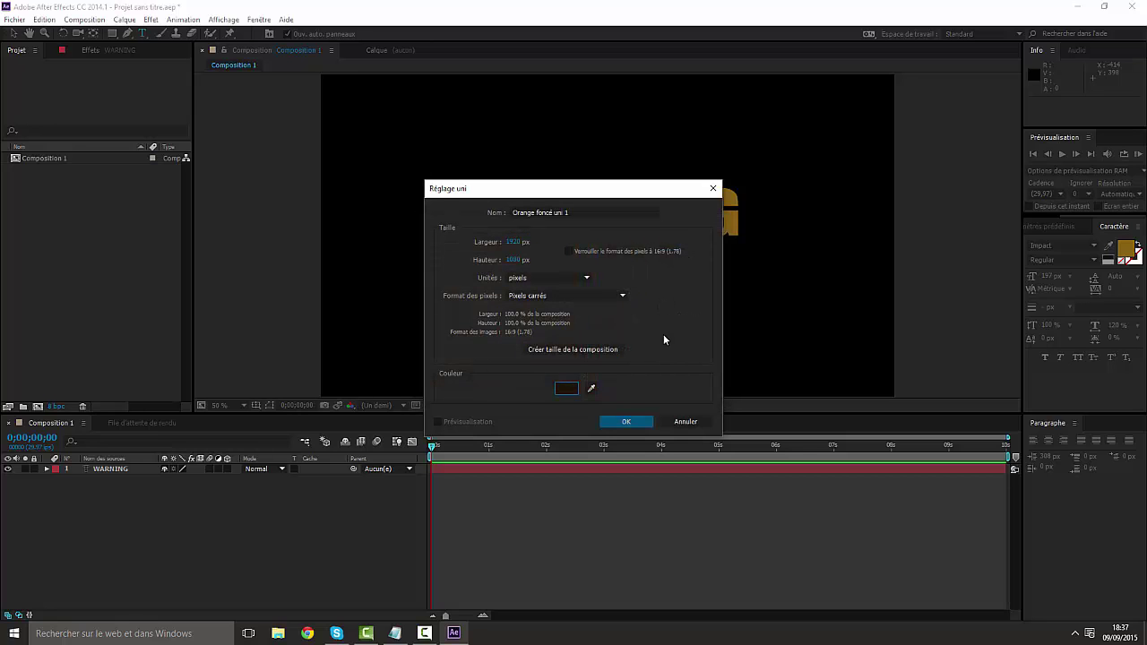
{"action": "left_click", "coordinate": [624, 421]}
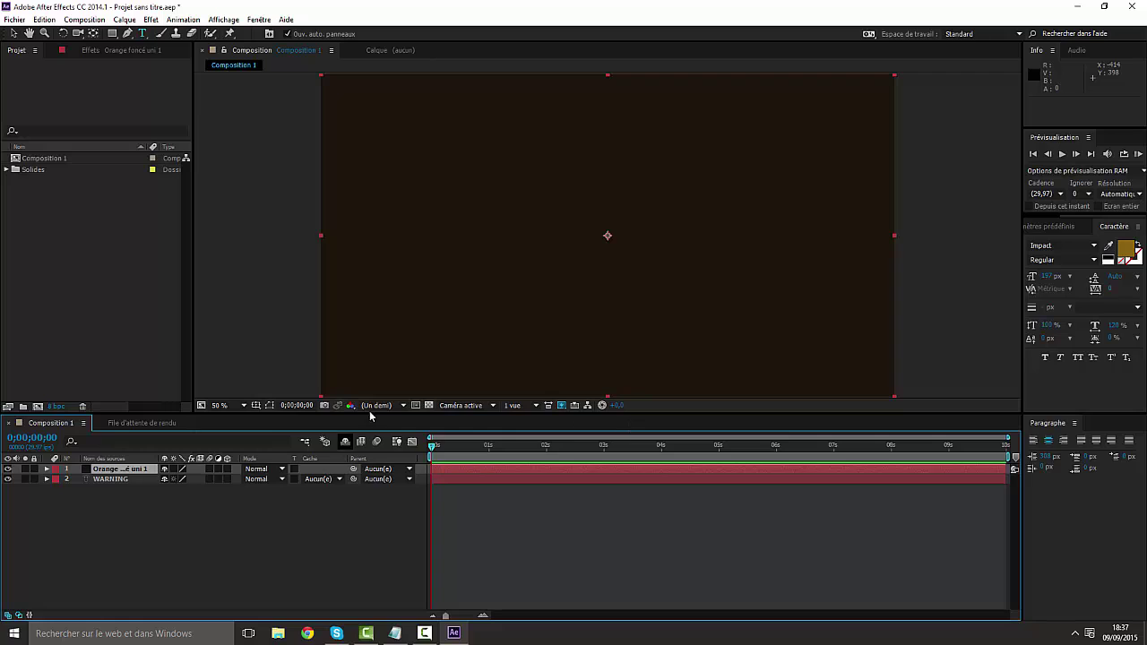
Step: Move the dark solid layer beneath the WARNING text layer
{"action": "left_click", "coordinate": [186, 511]}
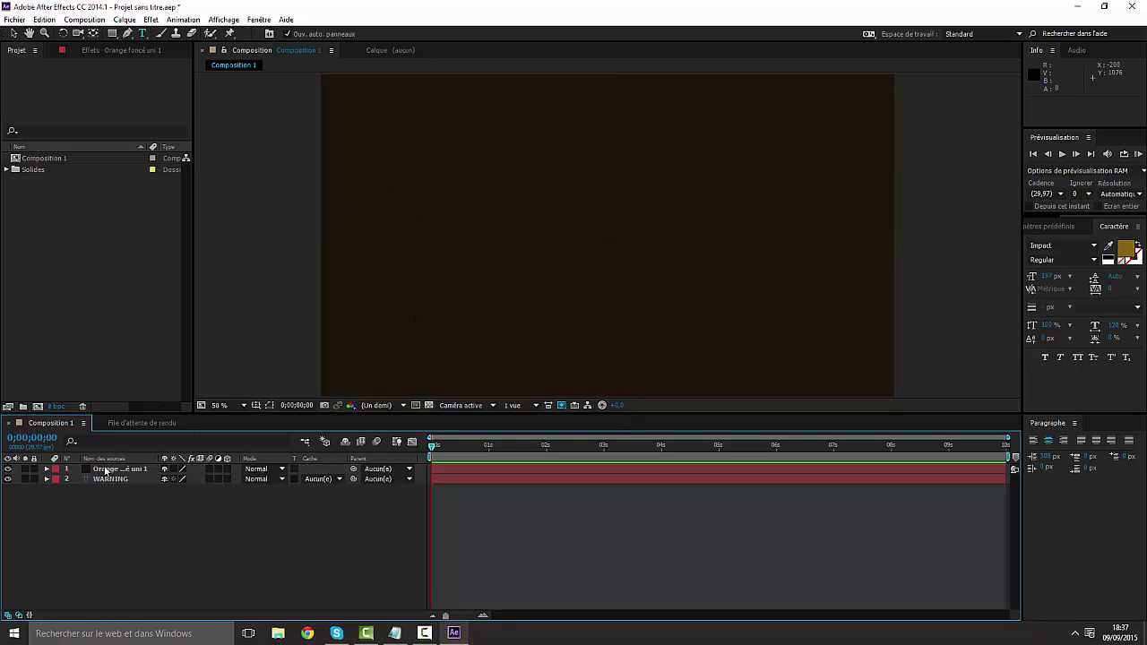
{"action": "left_click_drag", "start_coordinate": [105, 471], "coordinate": [107, 488]}
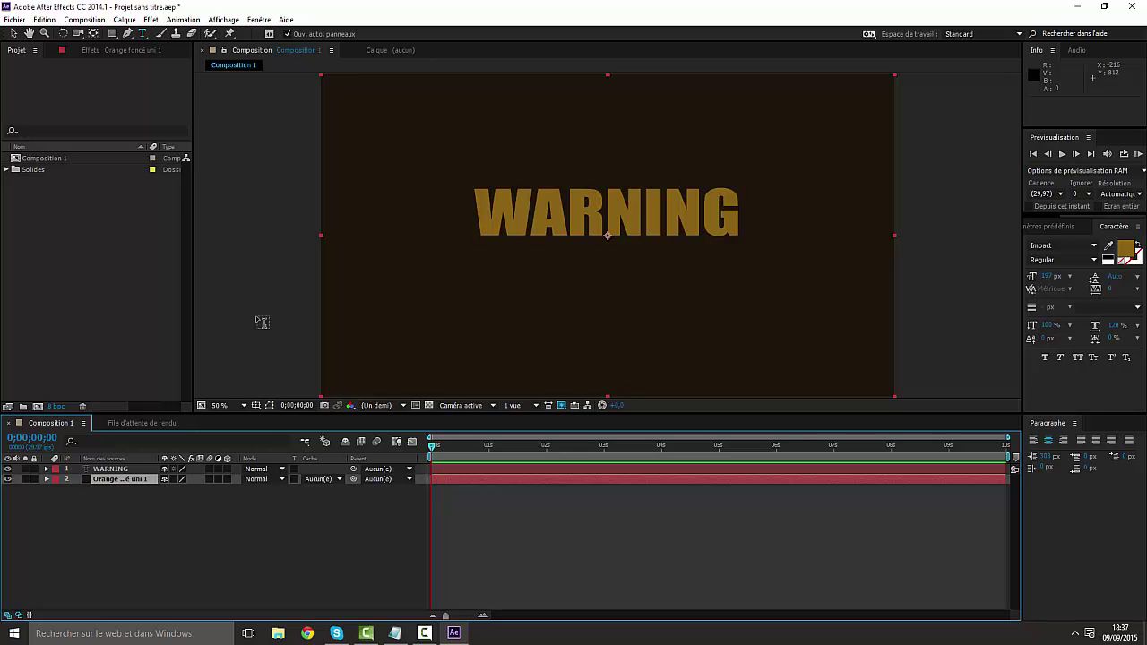
{"action": "left_click", "coordinate": [255, 316]}
Step: Add warning.png to the composition as a layer between the WARNING text and the dark solid
{"action": "left_click_drag", "start_coordinate": [42, 196], "coordinate": [124, 518]}
{"action": "left_click", "coordinate": [121, 479]}
{"action": "key", "text": "Delete"}
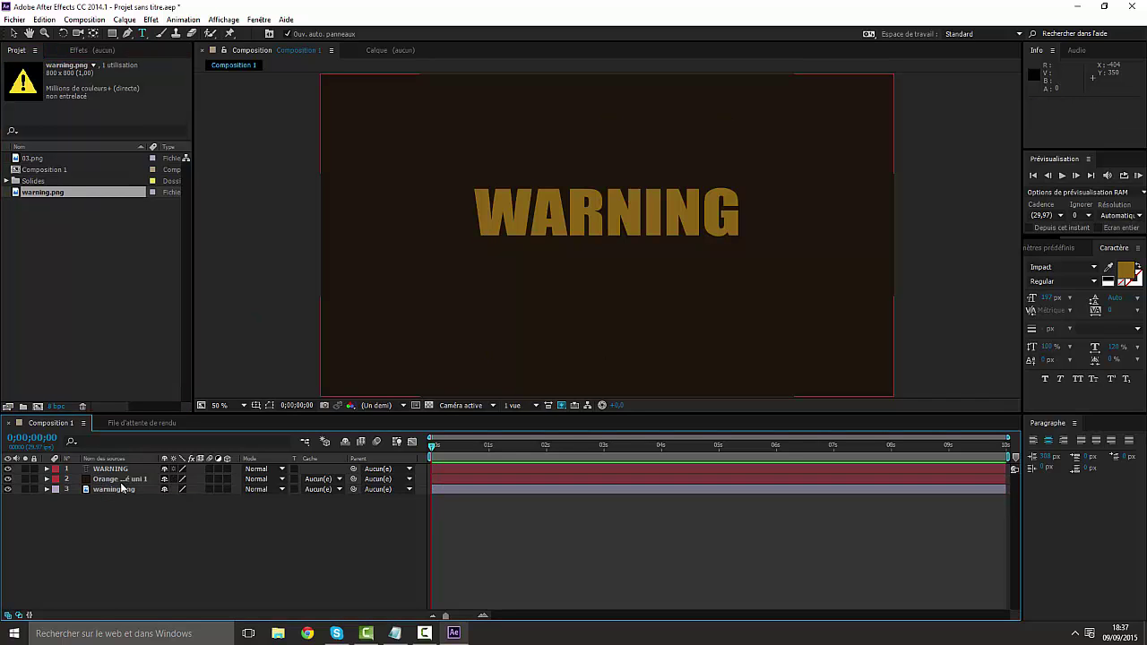
{"action": "left_click_drag", "start_coordinate": [117, 488], "coordinate": [114, 476]}
Step: Rename the dark orange solid layer "bg"
{"action": "left_click", "coordinate": [114, 490]}
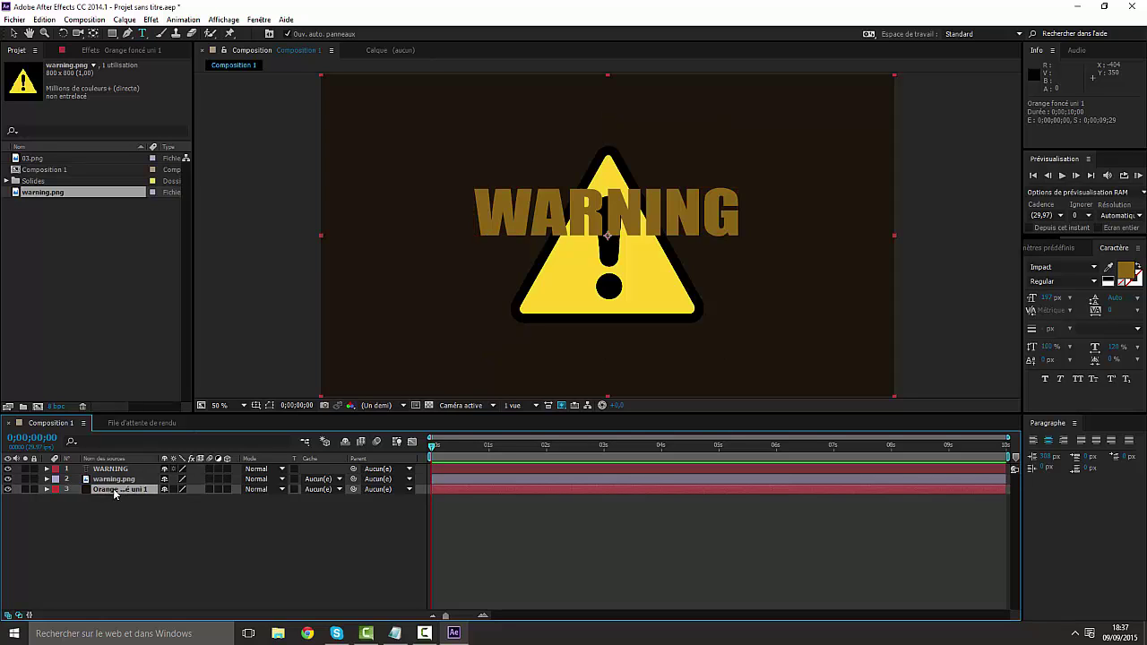
{"action": "key", "text": "Return"}
{"action": "type", "text": "bg"}
{"action": "key", "text": "Return"}
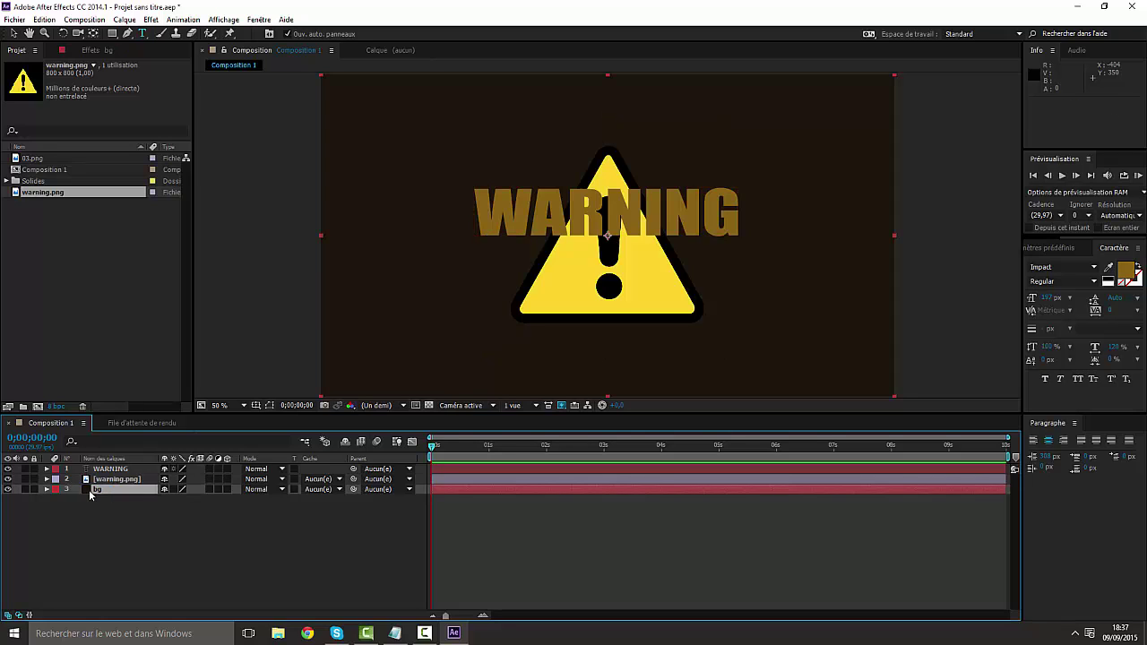
{"action": "left_click", "coordinate": [75, 507]}
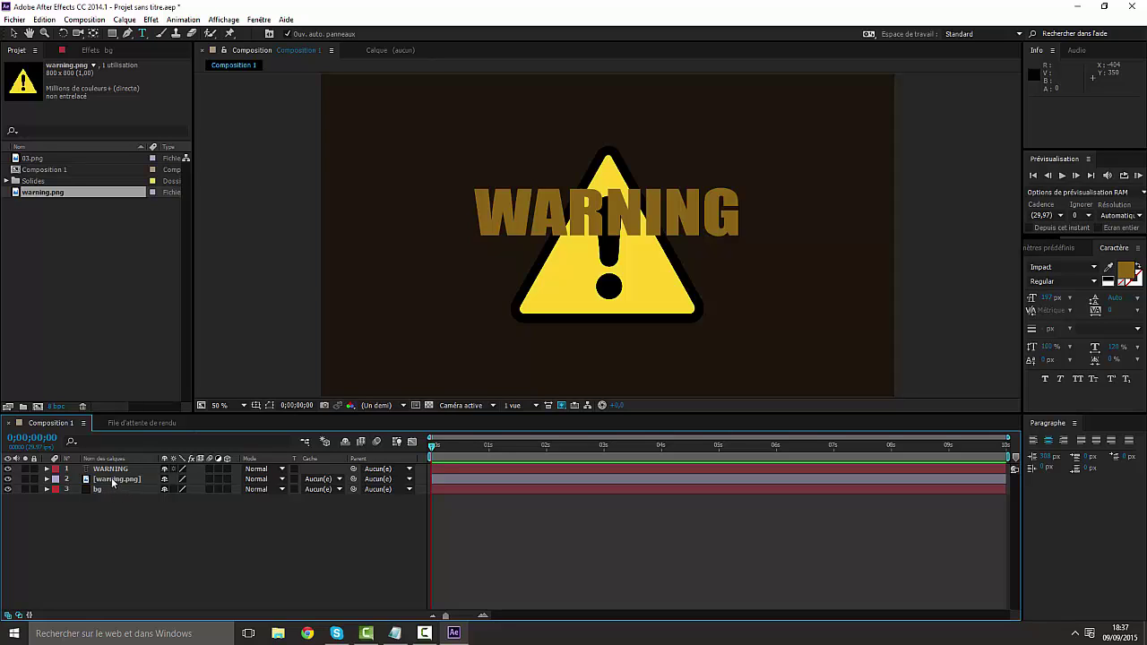
{"action": "left_click", "coordinate": [563, 287]}
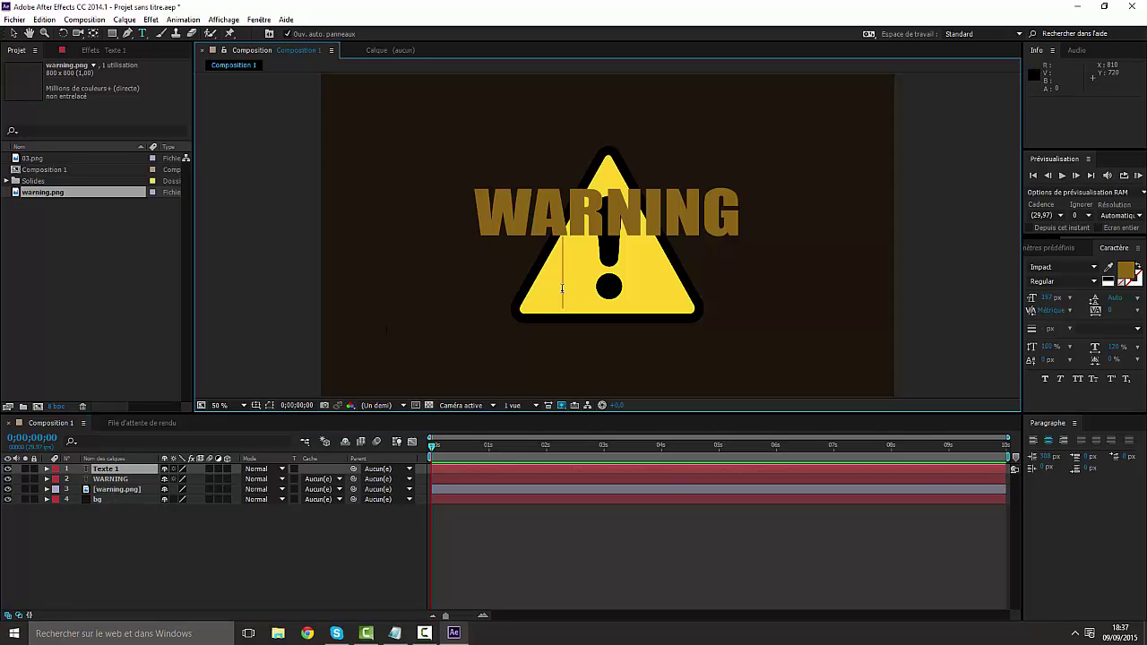
{"action": "key", "text": "Escape"}
{"action": "key", "text": "Caps_Lock"}
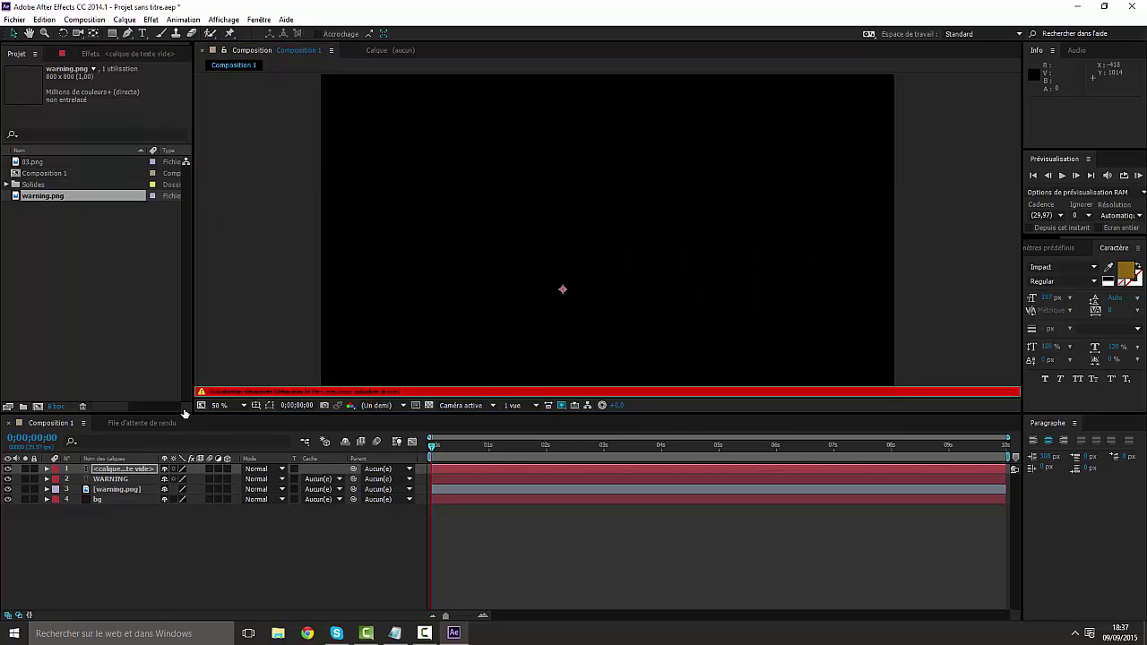
{"action": "key", "text": "Caps_Lock"}
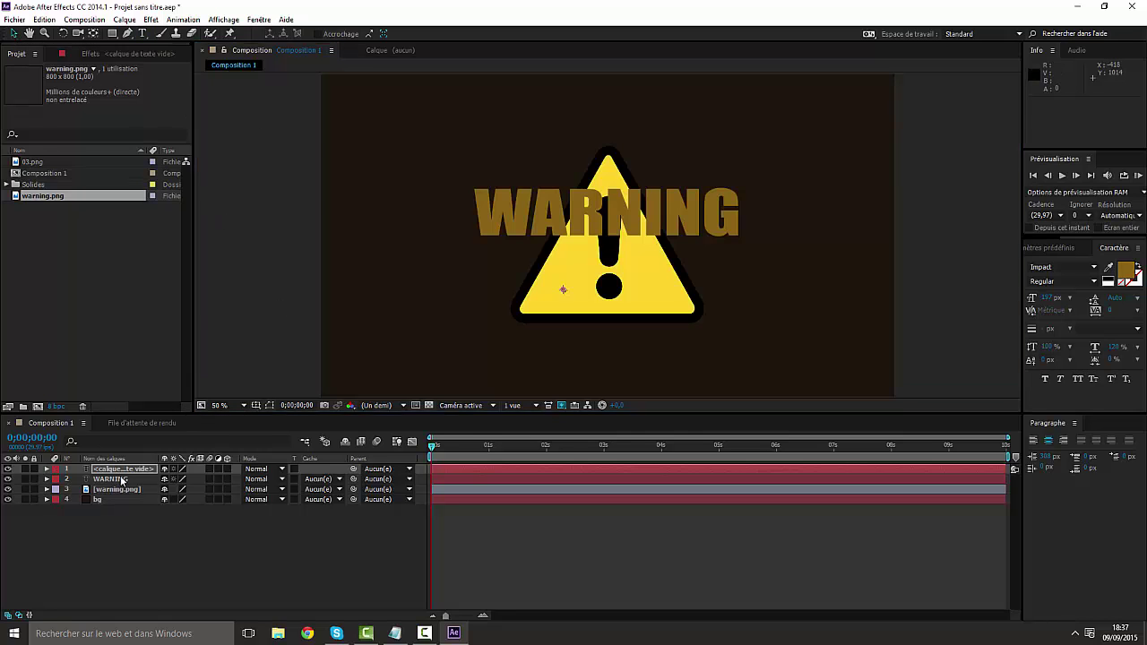
{"action": "left_click", "coordinate": [121, 479]}
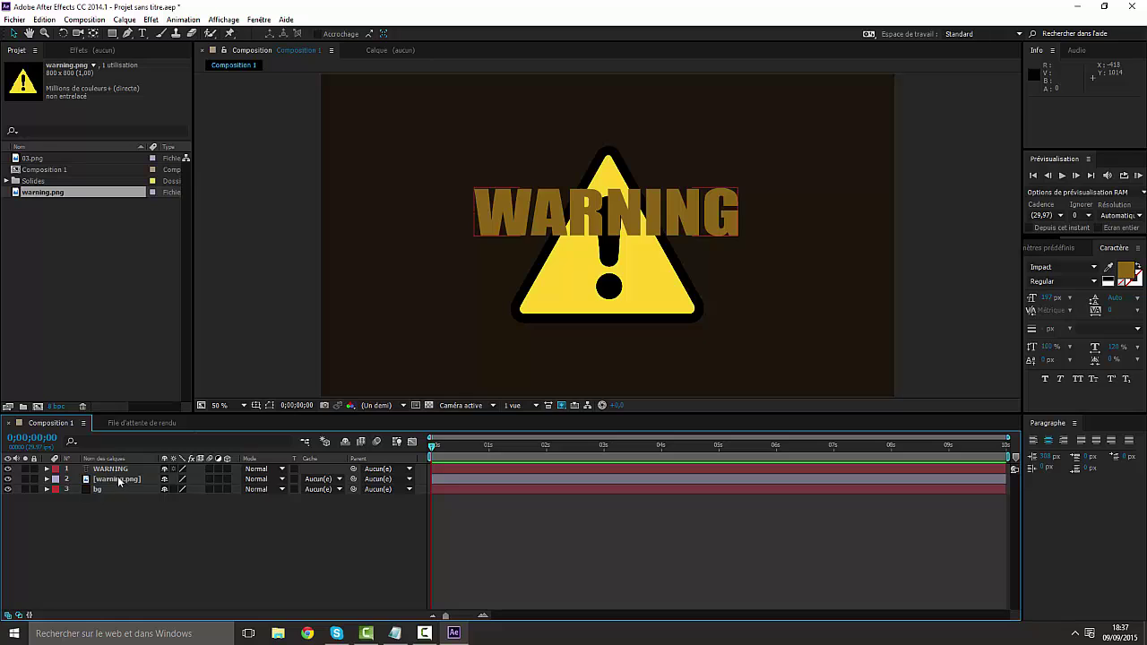
Step: Scale the warning sign image down to about 56 % and shift it horizontally to X 390, beside the start of the WARNING text
{"action": "left_click", "coordinate": [120, 480]}
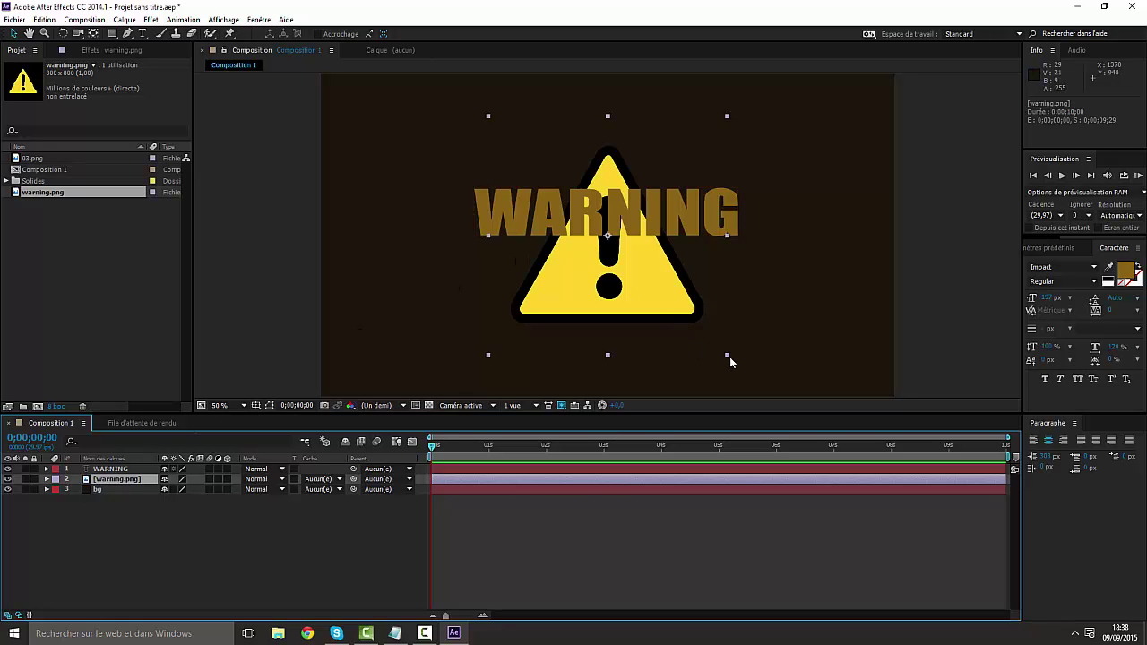
{"action": "left_click_drag", "start_coordinate": [727, 358], "coordinate": [674, 311]}
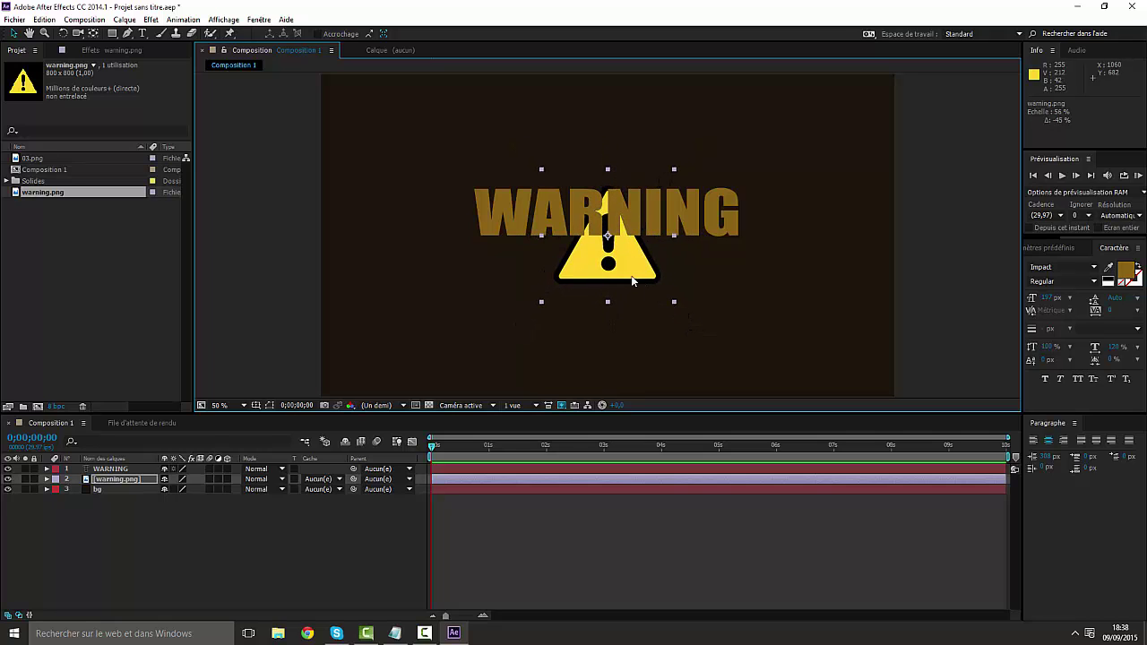
{"action": "key", "text": "Left"}
{"action": "key", "text": "Left"}
{"action": "key", "text": "Left"}
{"action": "key", "text": "Left"}
{"action": "key", "text": "Left"}
{"action": "key", "text": "Left"}
{"action": "key", "text": "Left"}
{"action": "key", "text": "Left"}
{"action": "key", "text": "Left"}
{"action": "key", "text": "Left"}
{"action": "key", "text": "Left"}
{"action": "key", "text": "Left"}
{"action": "key", "text": "Left"}
{"action": "key", "text": "Left"}
{"action": "key", "text": "Left"}
{"action": "key", "text": "Left"}
{"action": "key", "text": "Left"}
{"action": "key", "text": "Left"}
{"action": "key", "text": "Left"}
{"action": "key", "text": "Left"}
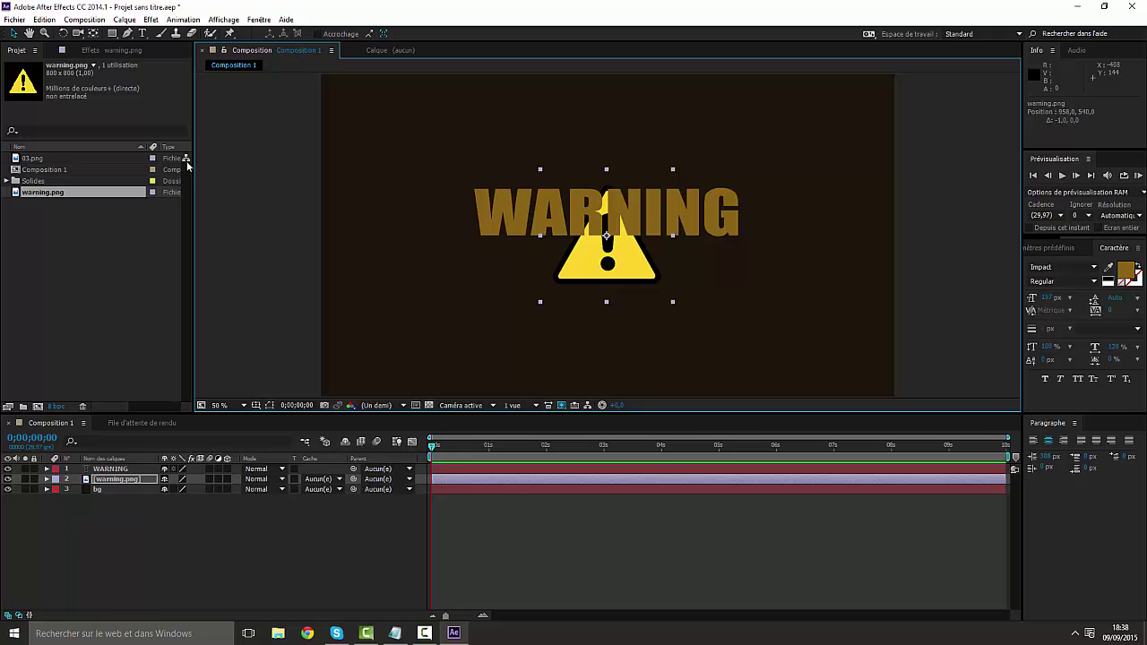
{"action": "key", "text": "Left"}
{"action": "key", "text": "Left"}
{"action": "key", "text": "Left"}
{"action": "key", "text": "Left"}
{"action": "key", "text": "Left"}
{"action": "key", "text": "Left"}
{"action": "key", "text": "Left"}
{"action": "key", "text": "Left"}
{"action": "key", "text": "Left"}
{"action": "key", "text": "Left"}
{"action": "key", "text": "Left"}
{"action": "key", "text": "Left"}
{"action": "key", "text": "Left"}
{"action": "key", "text": "Left"}
{"action": "key", "text": "Left"}
{"action": "key", "text": "Left"}
{"action": "key", "text": "Left"}
{"action": "key", "text": "Left"}
{"action": "key", "text": "Left"}
{"action": "key", "text": "Left"}
{"action": "key", "text": "Left"}
{"action": "key", "text": "Left"}
{"action": "key", "text": "Left"}
{"action": "key", "text": "Left"}
{"action": "key", "text": "Left"}
{"action": "key", "text": "Left"}
{"action": "key", "text": "Left"}
{"action": "key", "text": "Left"}
{"action": "key", "text": "Left"}
{"action": "key", "text": "Left"}
{"action": "key", "text": "Left"}
{"action": "key", "text": "Left"}
{"action": "key", "text": "Left"}
{"action": "key", "text": "Left"}
{"action": "key", "text": "Left"}
{"action": "key", "text": "Left"}
{"action": "key", "text": "Left"}
{"action": "key", "text": "Left"}
{"action": "key", "text": "Left"}
{"action": "key", "text": "Left"}
{"action": "key", "text": "Left"}
{"action": "key", "text": "Left"}
{"action": "key", "text": "Left"}
{"action": "key", "text": "Left"}
{"action": "key", "text": "Left"}
{"action": "key", "text": "Left"}
{"action": "key", "text": "Left"}
{"action": "key", "text": "Left"}
{"action": "key", "text": "Left"}
{"action": "key", "text": "Left"}
{"action": "key", "text": "Left"}
{"action": "key", "text": "Left"}
{"action": "key", "text": "Left"}
{"action": "key", "text": "Left"}
{"action": "key", "text": "Left"}
{"action": "key", "text": "Left"}
{"action": "key", "text": "Left"}
{"action": "key", "text": "Left"}
{"action": "key", "text": "Left"}
{"action": "key", "text": "Left"}
{"action": "key", "text": "Left"}
{"action": "key", "text": "Left"}
{"action": "key", "text": "Left"}
{"action": "key", "text": "Left"}
{"action": "key", "text": "Left"}
{"action": "key", "text": "Left"}
{"action": "key", "text": "Left"}
{"action": "key", "text": "Left"}
{"action": "key", "text": "Left"}
{"action": "key", "text": "Left"}
{"action": "key", "text": "Left"}
{"action": "key", "text": "Left"}
{"action": "key", "text": "Left"}
{"action": "key", "text": "Left"}
{"action": "key", "text": "Left"}
{"action": "key", "text": "Left"}
{"action": "key", "text": "Left"}
{"action": "key", "text": "Left"}
{"action": "key", "text": "Left"}
{"action": "key", "text": "Left"}
{"action": "key", "text": "Left"}
{"action": "key", "text": "Left"}
{"action": "key", "text": "Left"}
{"action": "key", "text": "Left"}
{"action": "key", "text": "Left"}
{"action": "key", "text": "Left"}
{"action": "key", "text": "Left"}
{"action": "key", "text": "Left"}
{"action": "key", "text": "Left"}
{"action": "key", "text": "Left"}
{"action": "key", "text": "Left"}
{"action": "key", "text": "Left"}
{"action": "key", "text": "Left"}
{"action": "key", "text": "Left"}
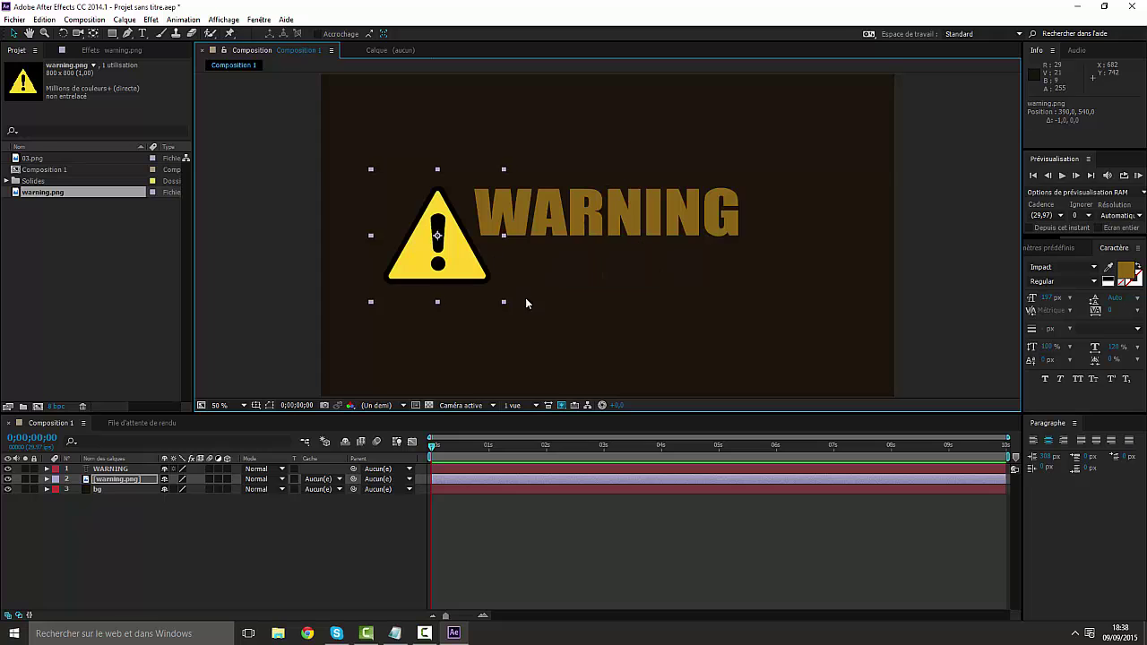
Step: Shrink the warning sign further to about 44 % so it suits the height of the WARNING text
{"action": "left_click", "coordinate": [505, 303]}
{"action": "left_click_drag", "start_coordinate": [503, 305], "coordinate": [484, 285]}
{"action": "left_click", "coordinate": [593, 248]}
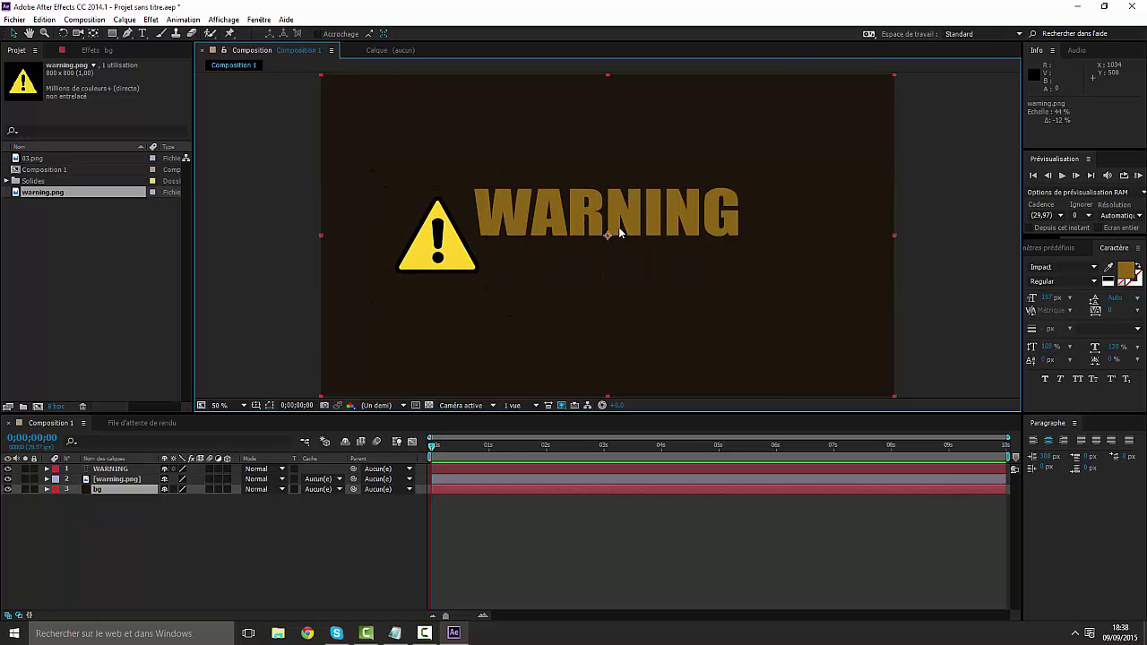
Step: Show the proportional grid over the composition and lower the WARNING text to Y 614, centring it on the middle grid line
{"action": "left_click", "coordinate": [136, 470]}
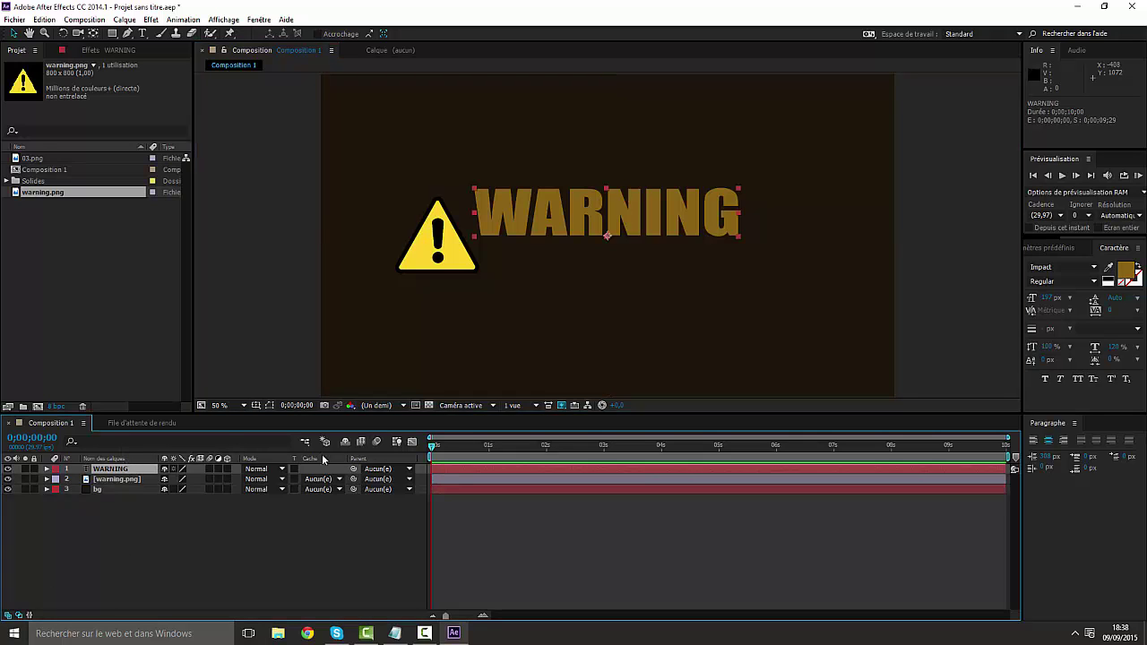
{"action": "left_click", "coordinate": [269, 405]}
{"action": "left_click", "coordinate": [269, 433]}
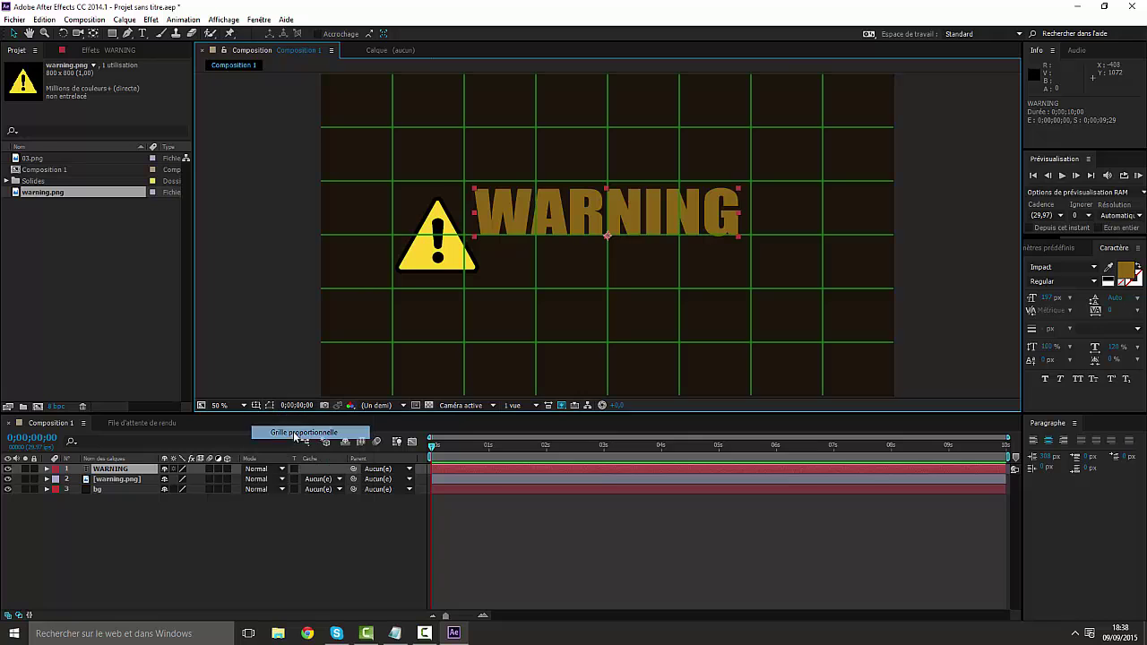
{"action": "key", "text": "Down"}
{"action": "key", "text": "Down"}
{"action": "key", "text": "Down"}
{"action": "key", "text": "Down"}
{"action": "key", "text": "Down"}
{"action": "key", "text": "Down"}
{"action": "key", "text": "Down"}
{"action": "key", "text": "Down"}
{"action": "key", "text": "Down"}
{"action": "key", "text": "Down"}
{"action": "key", "text": "Down"}
{"action": "key", "text": "Down"}
{"action": "key", "text": "Down"}
{"action": "key", "text": "Down"}
{"action": "key", "text": "Down"}
{"action": "key", "text": "Down"}
{"action": "key", "text": "Down"}
{"action": "key", "text": "Down"}
{"action": "key", "text": "Down"}
{"action": "key", "text": "Down"}
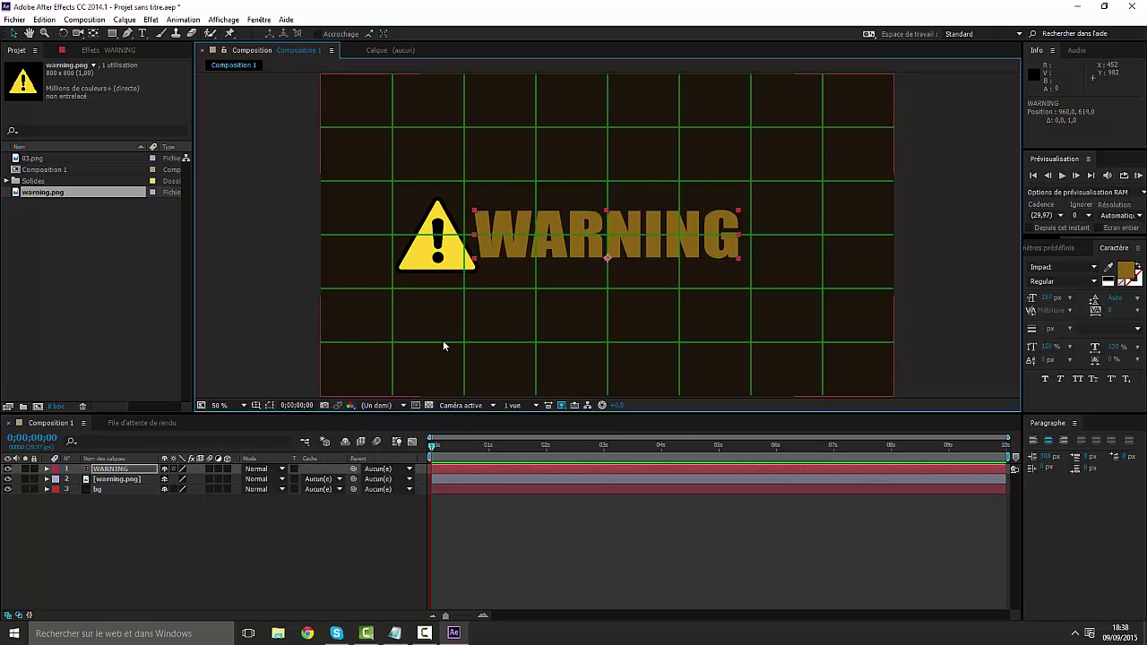
Step: Nudge the warning sign image up slightly to position 390, 538
{"action": "left_click", "coordinate": [438, 259]}
{"action": "key", "text": "Left"}
{"action": "key", "text": "Left"}
{"action": "key", "text": "Left"}
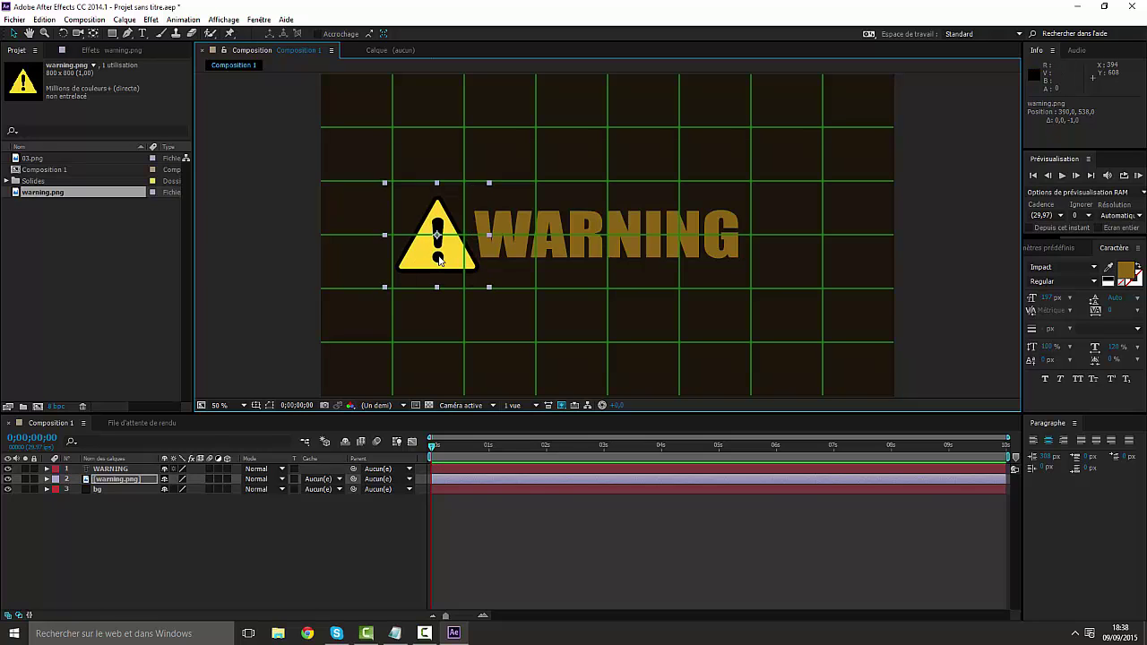
Step: Nudge the warning sign image up and slightly away from the text to position 380, 524
{"action": "key", "text": "Up"}
{"action": "key", "text": "Up"}
{"action": "key", "text": "Up"}
{"action": "key", "text": "Up"}
{"action": "key", "text": "Left"}
{"action": "key", "text": "Left"}
{"action": "key", "text": "Left"}
{"action": "key", "text": "Left"}
{"action": "key", "text": "Up"}
{"action": "key", "text": "Up"}
{"action": "key", "text": "Up"}
{"action": "key", "text": "Up"}
{"action": "key", "text": "Up"}
{"action": "key", "text": "Up"}
{"action": "key", "text": "Up"}
{"action": "key", "text": "Up"}
{"action": "key", "text": "Up"}
{"action": "key", "text": "Up"}
{"action": "key", "text": "Up"}
{"action": "key", "text": "Up"}
{"action": "key", "text": "Up"}
{"action": "key", "text": "Up"}
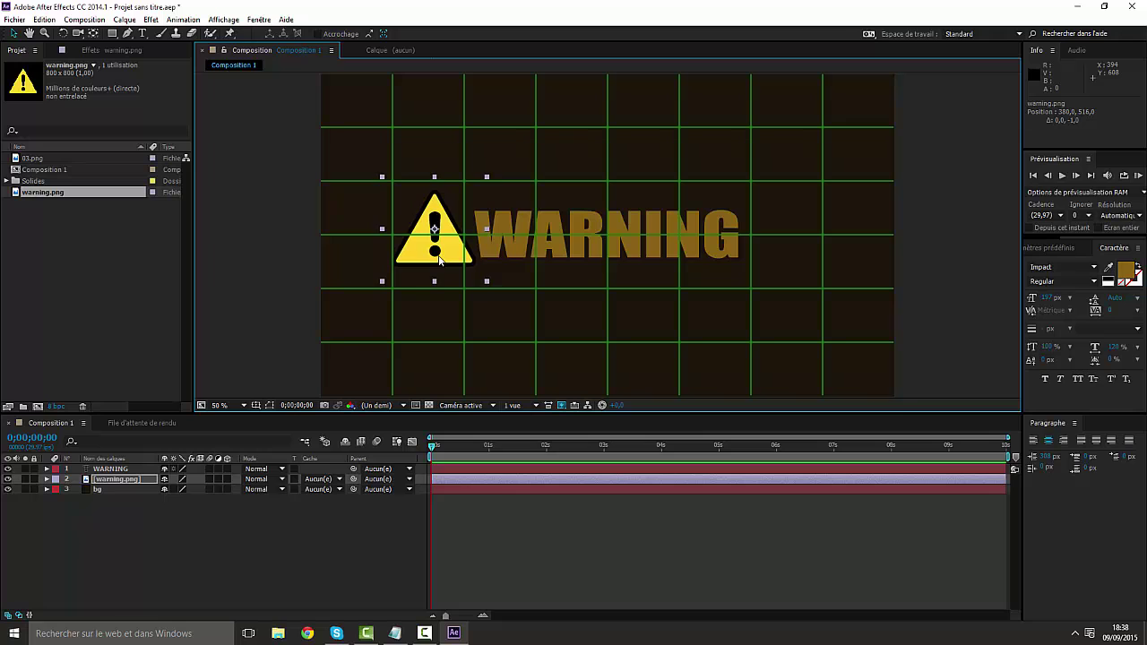
{"action": "key", "text": "Down"}
{"action": "key", "text": "Down"}
{"action": "key", "text": "Down"}
{"action": "key", "text": "Down"}
{"action": "key", "text": "Down"}
{"action": "key", "text": "Down"}
{"action": "key", "text": "Down"}
{"action": "key", "text": "Down"}
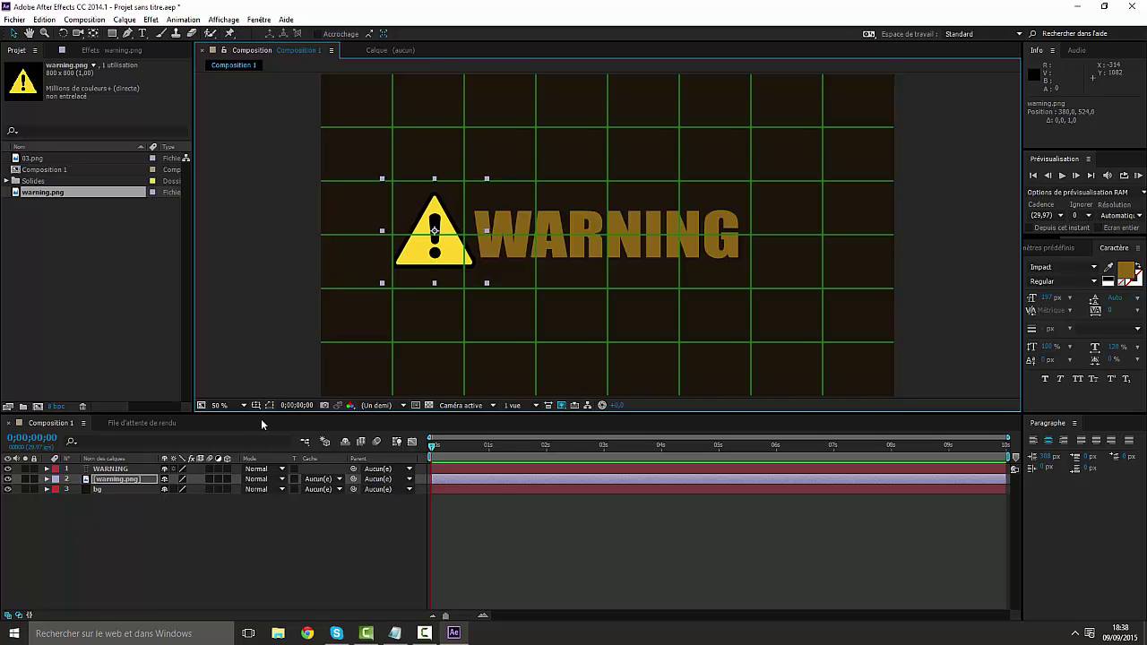
Step: Hide the proportional grid over the composition and deselect all layers
{"action": "left_click", "coordinate": [269, 405]}
{"action": "left_click", "coordinate": [301, 434]}
{"action": "left_click", "coordinate": [213, 525]}
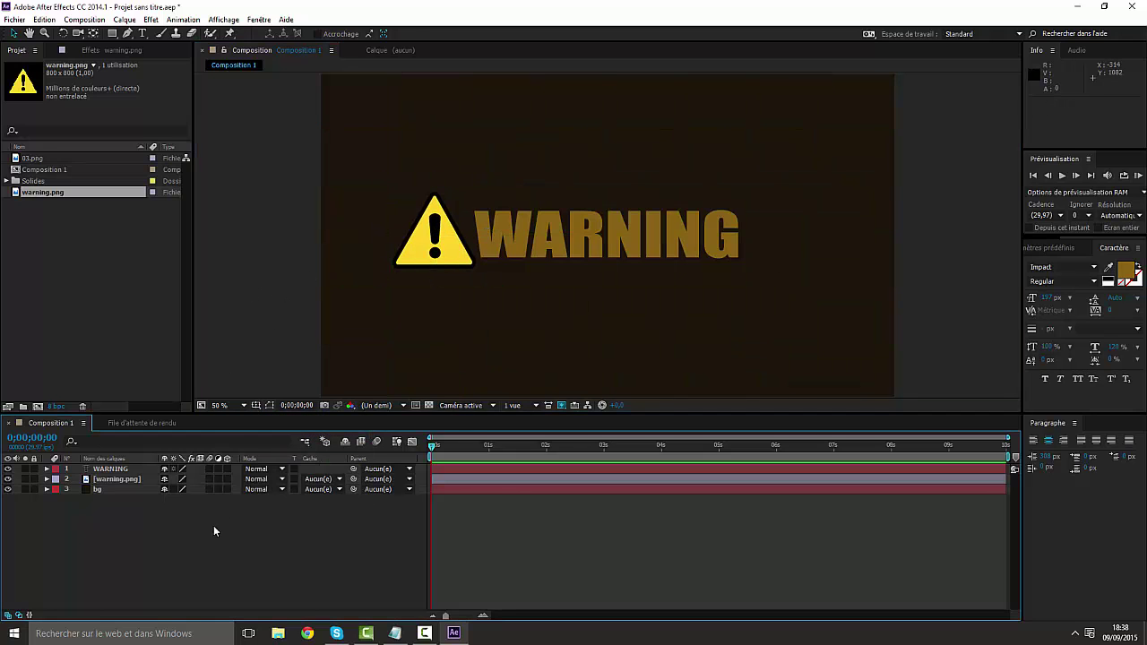
Step: Shift the WARNING text horizontally away from the warning sign, opening a clear gap between them
{"action": "left_click", "coordinate": [474, 236]}
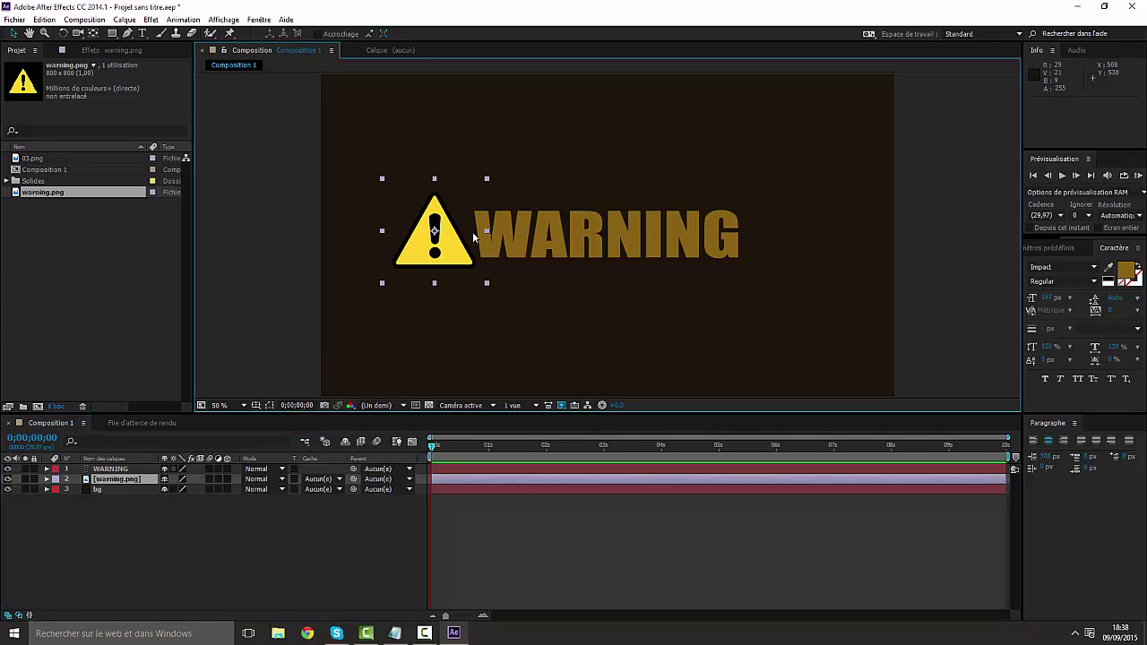
{"action": "left_click", "coordinate": [116, 468]}
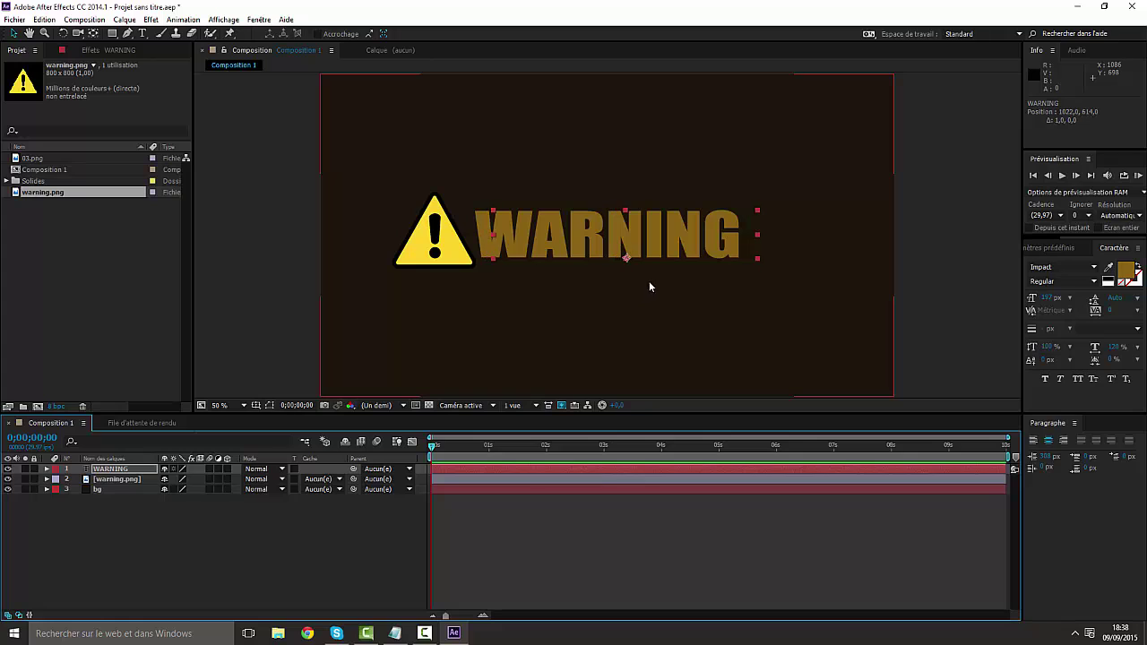
{"action": "key", "text": "Right"}
{"action": "key", "text": "Right"}
{"action": "key", "text": "Right"}
{"action": "key", "text": "Right"}
{"action": "key", "text": "Right"}
{"action": "key", "text": "Right"}
{"action": "key", "text": "Right"}
{"action": "key", "text": "Right"}
{"action": "key", "text": "Right"}
{"action": "key", "text": "Right"}
{"action": "key", "text": "Right"}
{"action": "key", "text": "Right"}
{"action": "key", "text": "Right"}
{"action": "key", "text": "Right"}
{"action": "key", "text": "Right"}
{"action": "key", "text": "Right"}
{"action": "key", "text": "Right"}
{"action": "key", "text": "Right"}
{"action": "key", "text": "Right"}
{"action": "key", "text": "Right"}
Step: Move the warning sign image horizontally towards the WARNING text to position 466, 524, and deselect it
{"action": "left_click", "coordinate": [437, 252]}
{"action": "key", "text": "Right"}
{"action": "key", "text": "Right"}
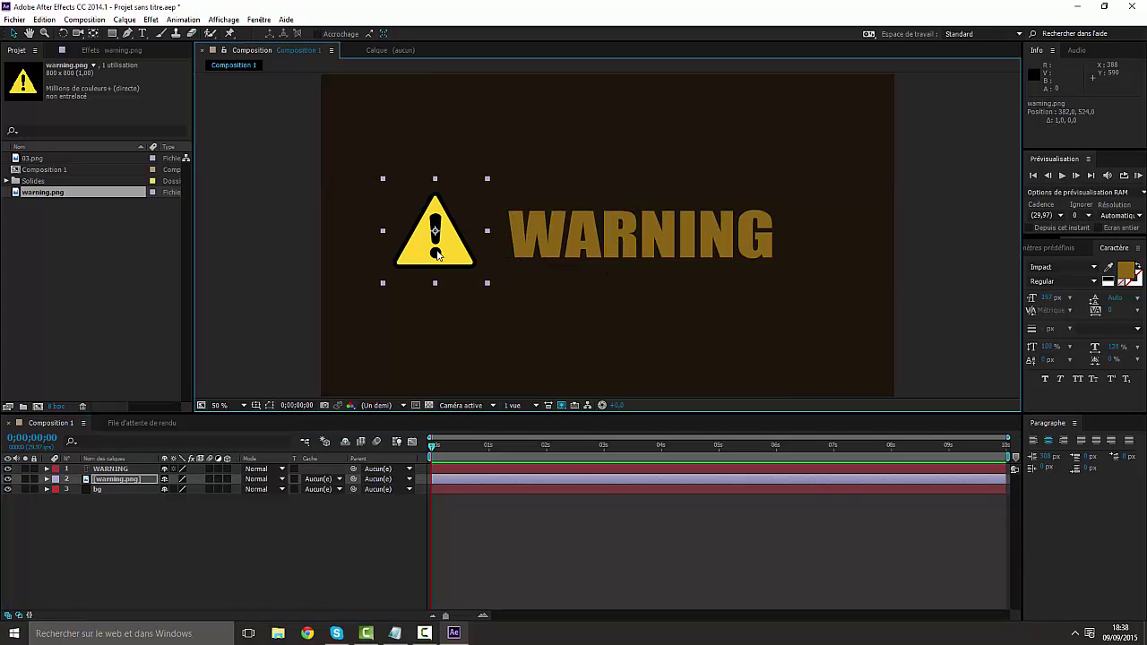
{"action": "key", "text": "Right"}
{"action": "key", "text": "Right"}
{"action": "key", "text": "Right"}
{"action": "key", "text": "Right"}
{"action": "key", "text": "Right"}
{"action": "key", "text": "Right"}
{"action": "key", "text": "Right"}
{"action": "key", "text": "Right"}
{"action": "key", "text": "Right"}
{"action": "key", "text": "Right"}
{"action": "key", "text": "Right"}
{"action": "key", "text": "Right"}
{"action": "key", "text": "Right"}
{"action": "key", "text": "Right"}
{"action": "key", "text": "Right"}
{"action": "key", "text": "Right"}
{"action": "key", "text": "Right"}
{"action": "key", "text": "Right"}
{"action": "key", "text": "Right"}
{"action": "key", "text": "Right"}
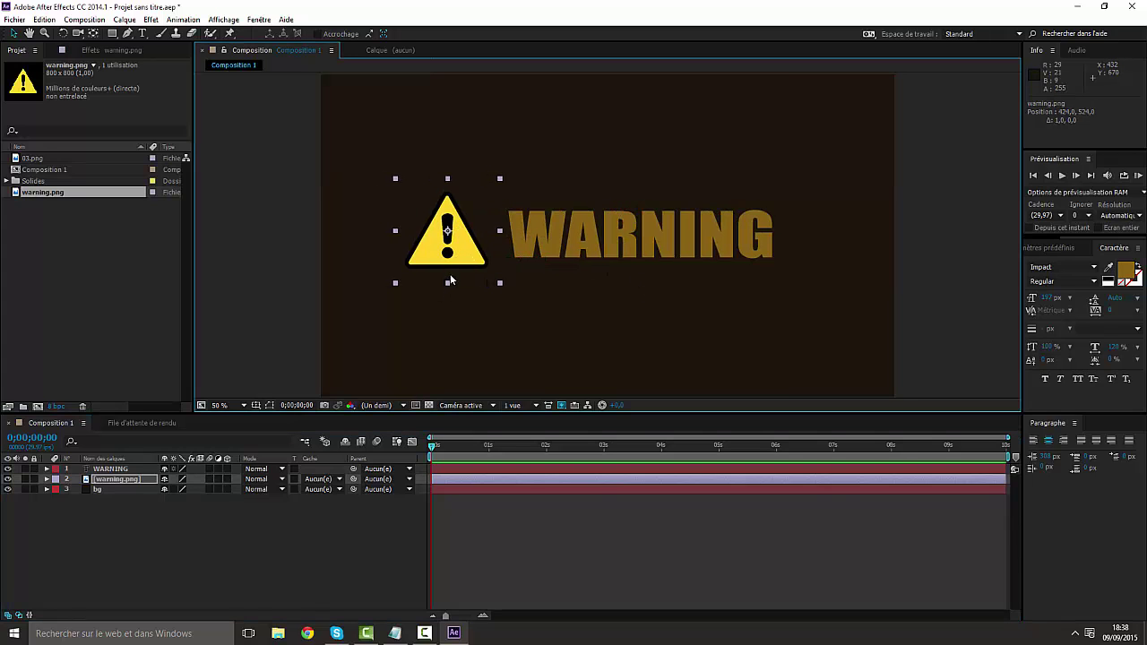
{"action": "key", "text": "Right"}
{"action": "key", "text": "Right"}
{"action": "key", "text": "Right"}
{"action": "key", "text": "Right"}
{"action": "key", "text": "Right"}
{"action": "key", "text": "Right"}
{"action": "key", "text": "Right"}
{"action": "key", "text": "Right"}
{"action": "key", "text": "Right"}
{"action": "key", "text": "Right"}
{"action": "key", "text": "Right"}
{"action": "key", "text": "Right"}
{"action": "key", "text": "Right"}
{"action": "key", "text": "Right"}
{"action": "key", "text": "Right"}
{"action": "key", "text": "Right"}
{"action": "key", "text": "Right"}
{"action": "key", "text": "Right"}
{"action": "key", "text": "Right"}
{"action": "key", "text": "Right"}
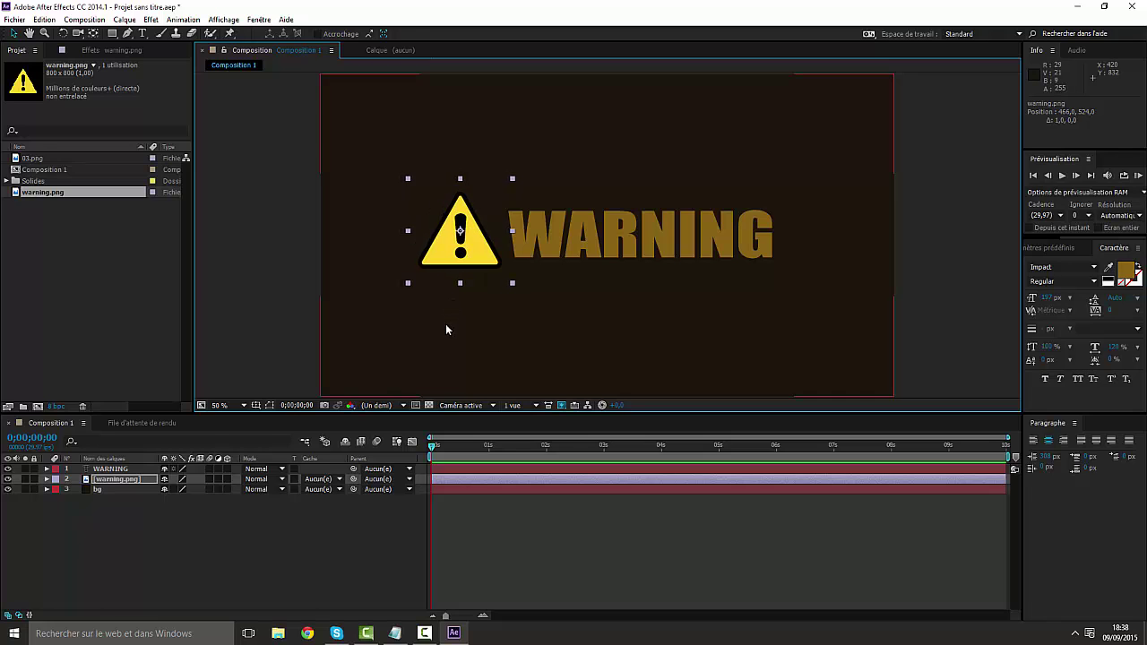
{"action": "left_click", "coordinate": [256, 520]}
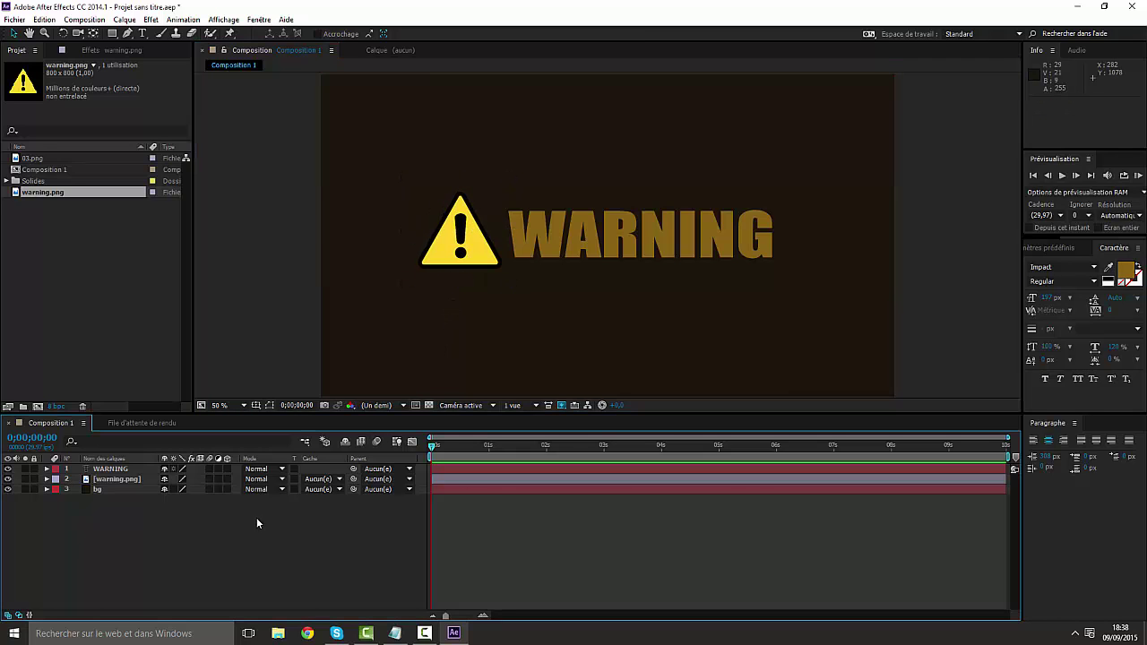
Step: Rename the warning.png layer as Texture
{"action": "left_click", "coordinate": [114, 480]}
{"action": "key", "text": "Return"}
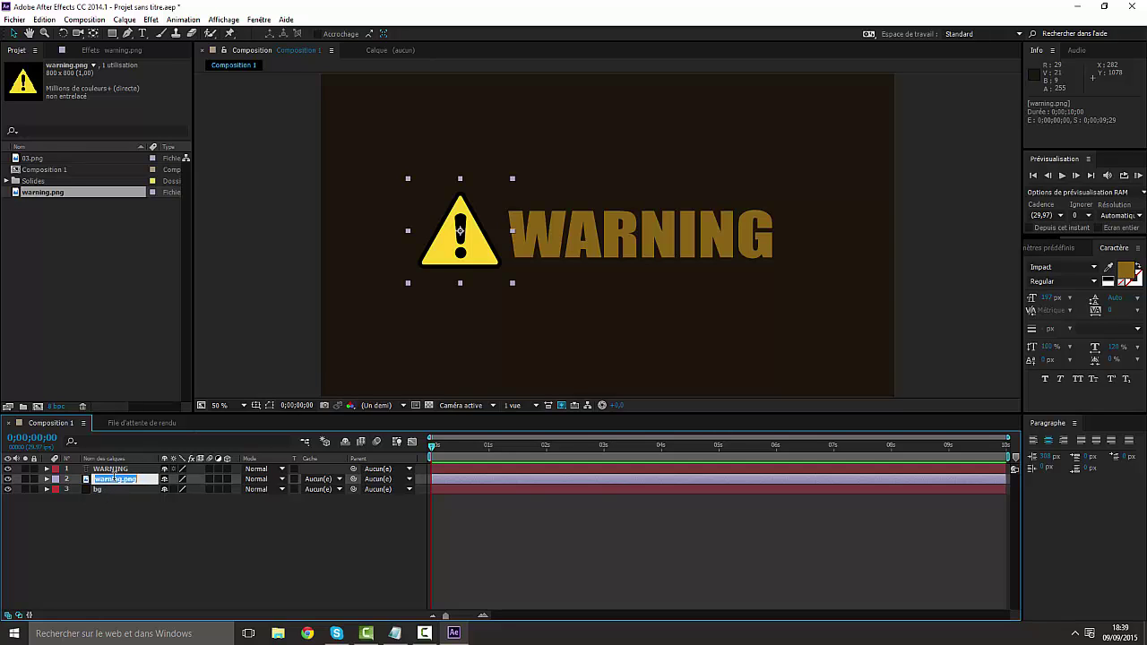
{"action": "type", "text": "ture"}
{"action": "key", "text": "Return"}
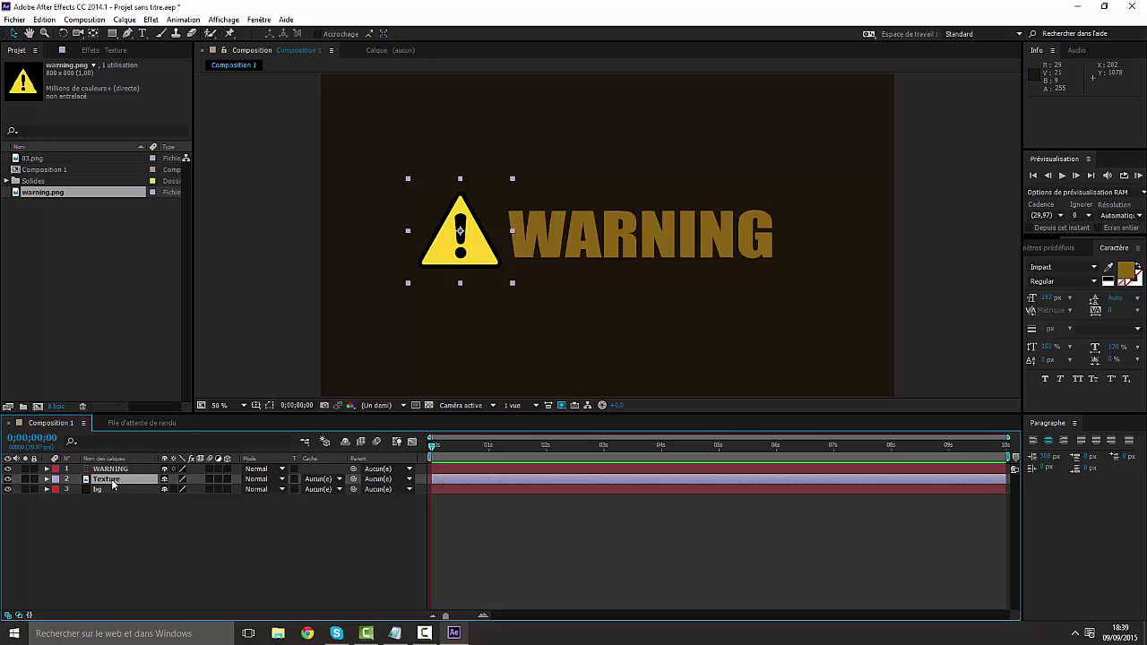
Step: Rename the warning sign layer as icon and deselect it
{"action": "key", "text": "Return"}
{"action": "type", "text": "icon"}
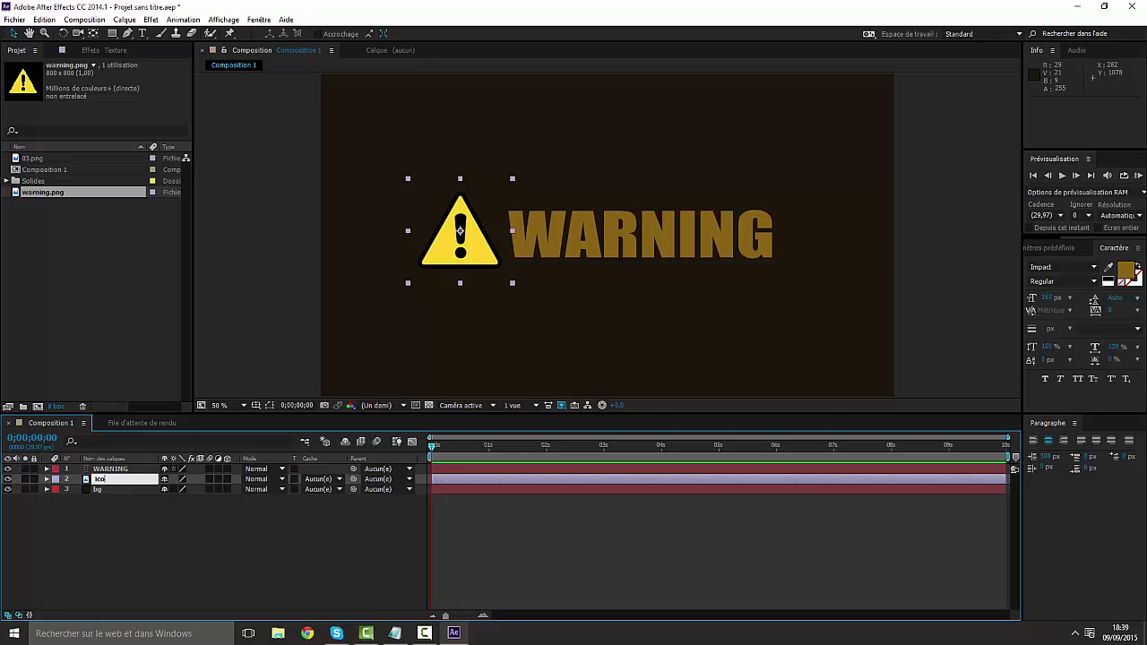
{"action": "key", "text": "Return"}
{"action": "left_click", "coordinate": [134, 517]}
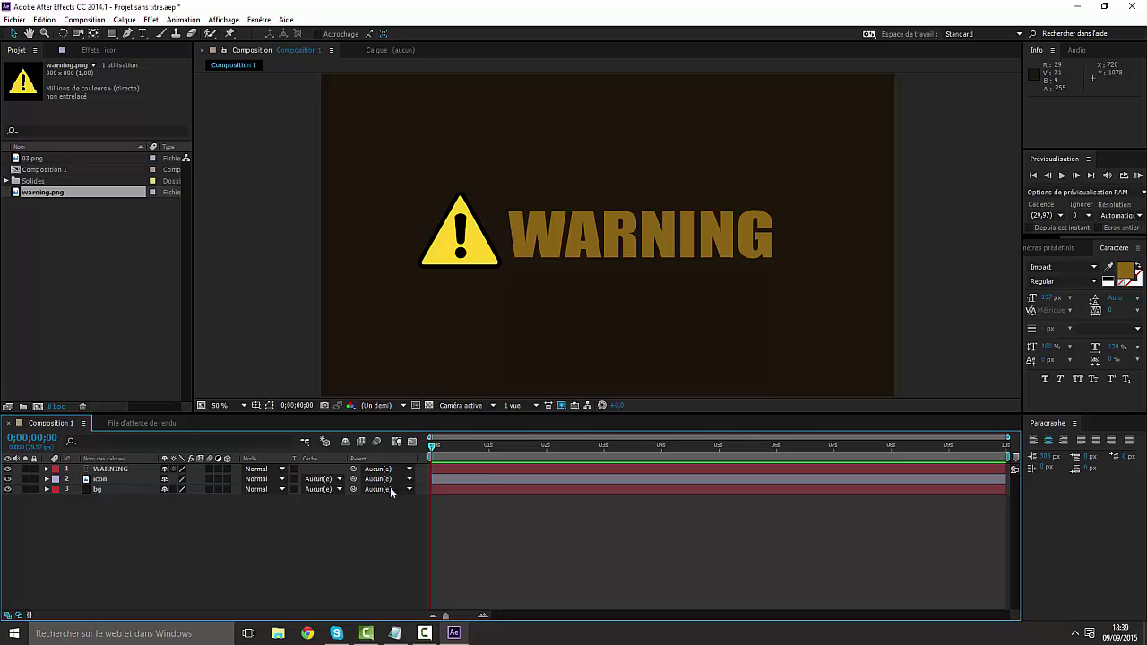
Step: Precompose the WARNING, icon and bg layers into a new composition named PIXEL, moving all attributes into it
{"action": "left_click_drag", "start_coordinate": [117, 519], "coordinate": [107, 471]}
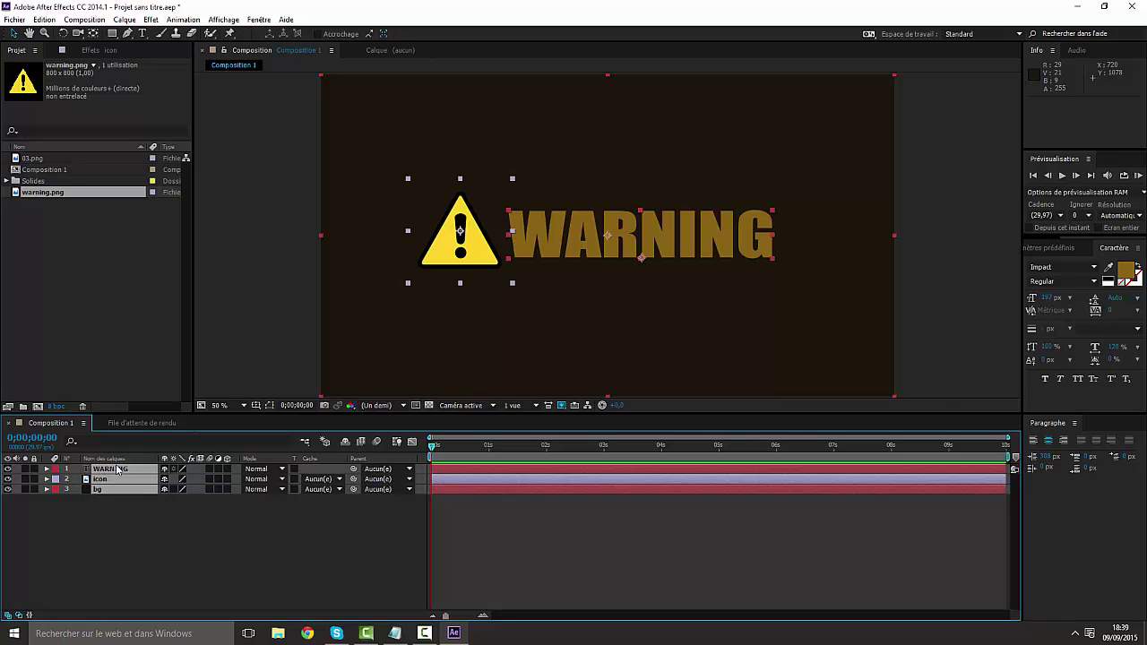
{"action": "right_click", "coordinate": [120, 473]}
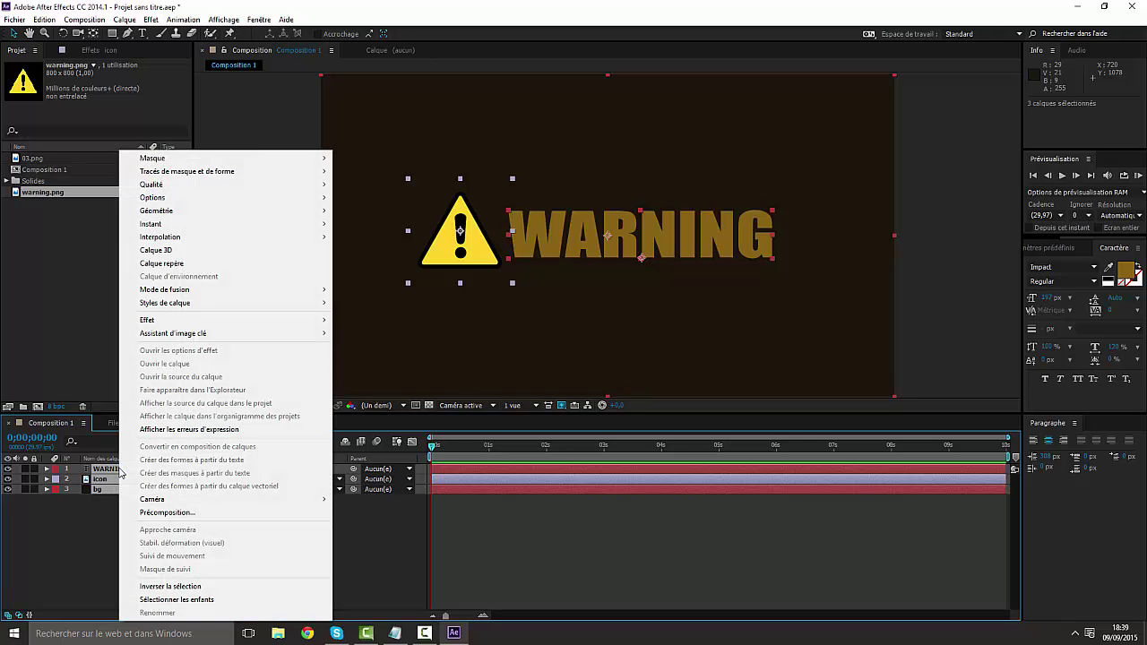
{"action": "left_click", "coordinate": [167, 512]}
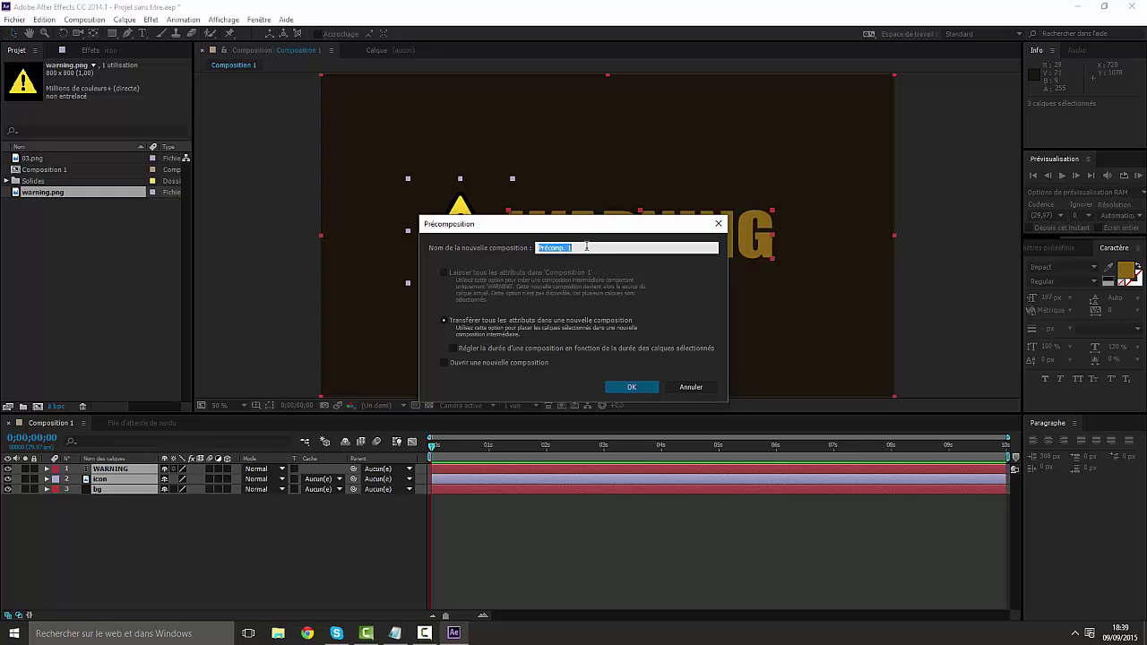
{"action": "type", "text": "Pla"}
{"action": "key", "text": "BackSpace"}
{"action": "type", "text": "XEL"}
{"action": "left_click", "coordinate": [633, 387]}
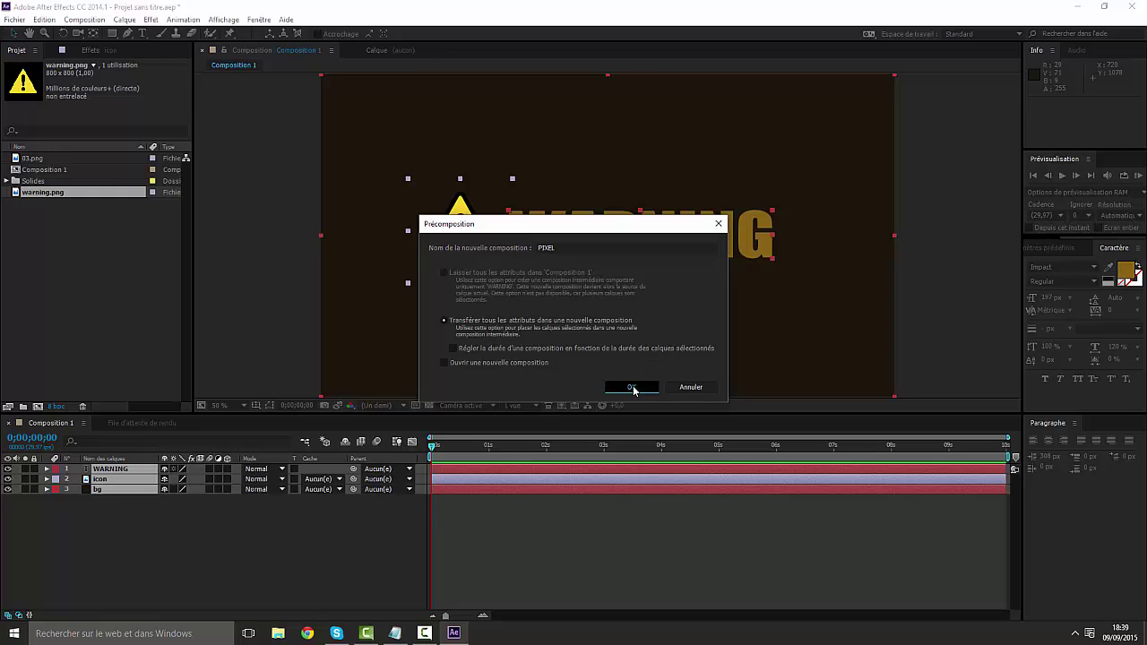
{"action": "left_click", "coordinate": [143, 510]}
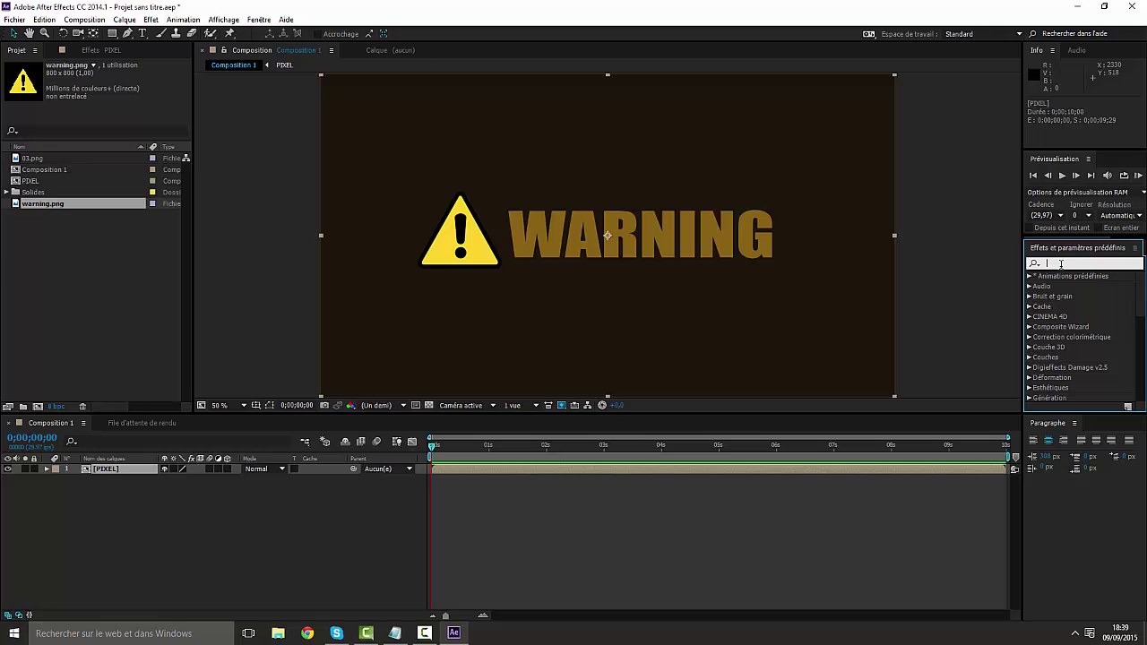
Step: Find the CC Ball Action effect and apply it to the PIXEL layer
{"action": "type", "text": "CC N"}
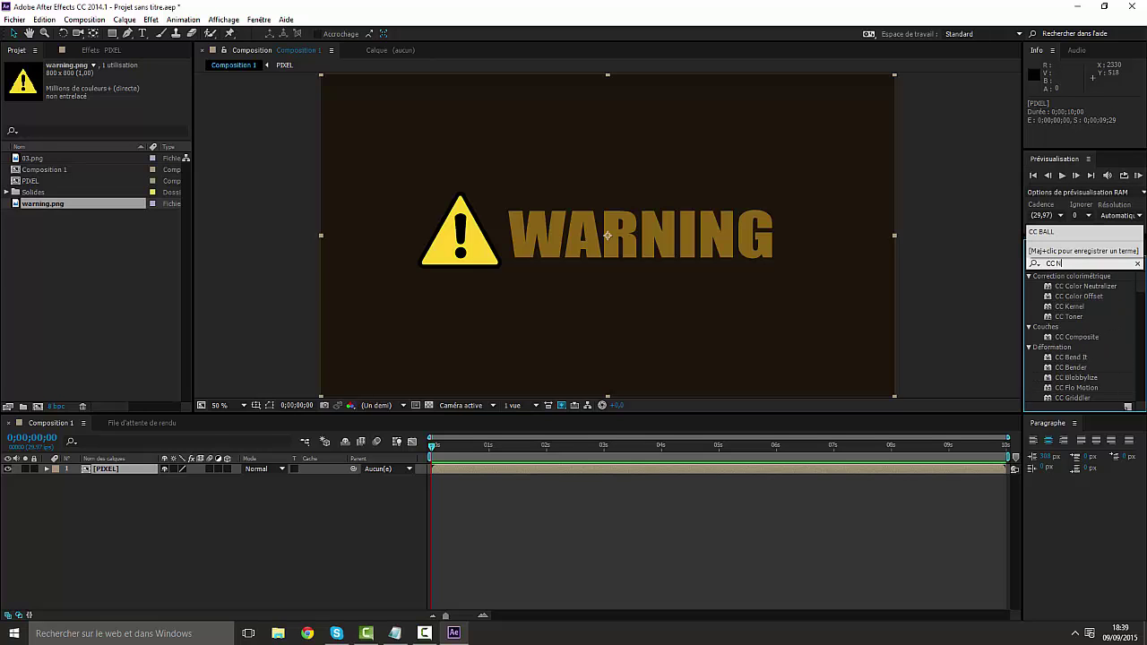
{"action": "key", "text": "BackSpace"}
{"action": "type", "text": "BALL"}
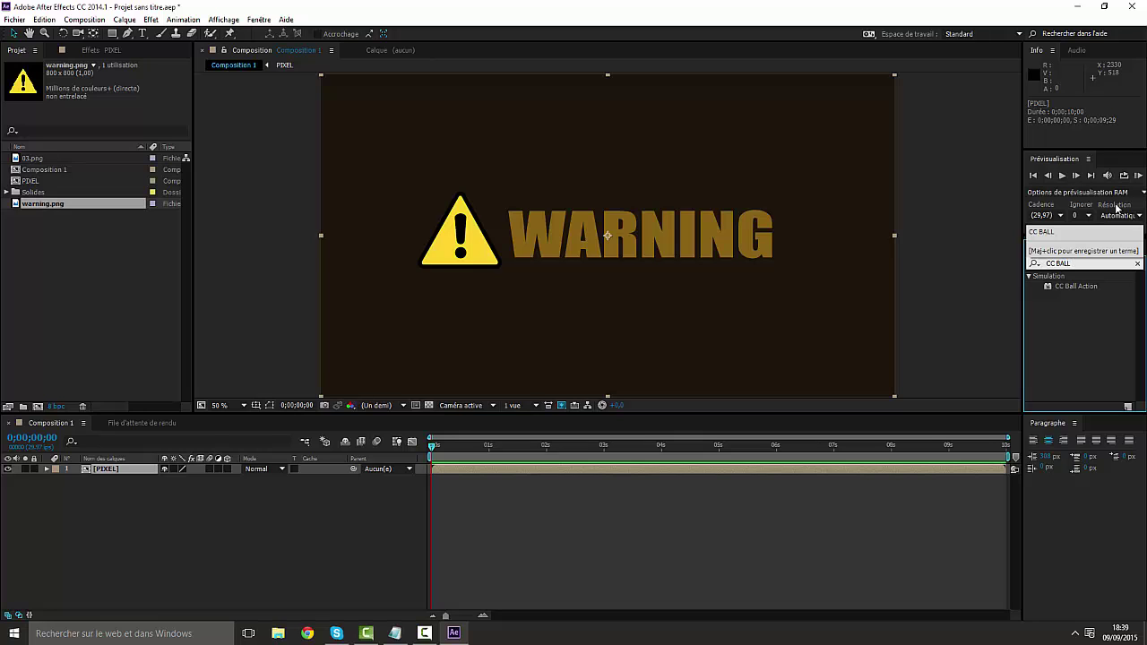
{"action": "left_click_drag", "start_coordinate": [1072, 284], "coordinate": [121, 465]}
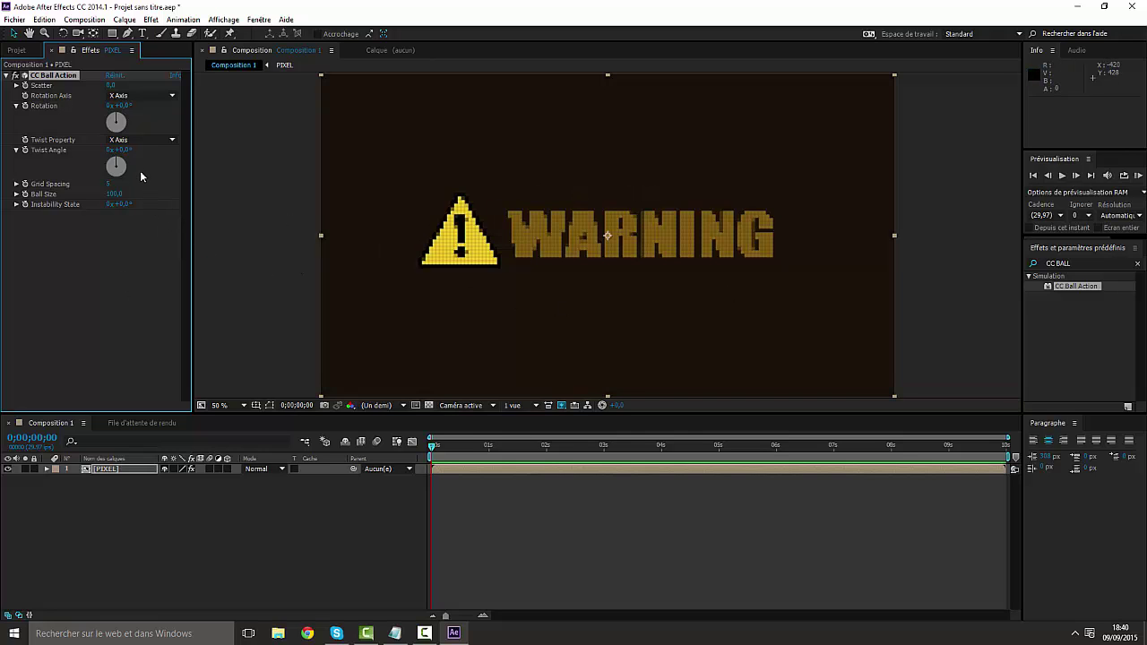
Step: Set the PIXEL layer's CC Ball Action grid spacing to 0 and ball size to 80
{"action": "left_click", "coordinate": [109, 184]}
{"action": "type", "text": "0"}
{"action": "key", "text": "Return"}
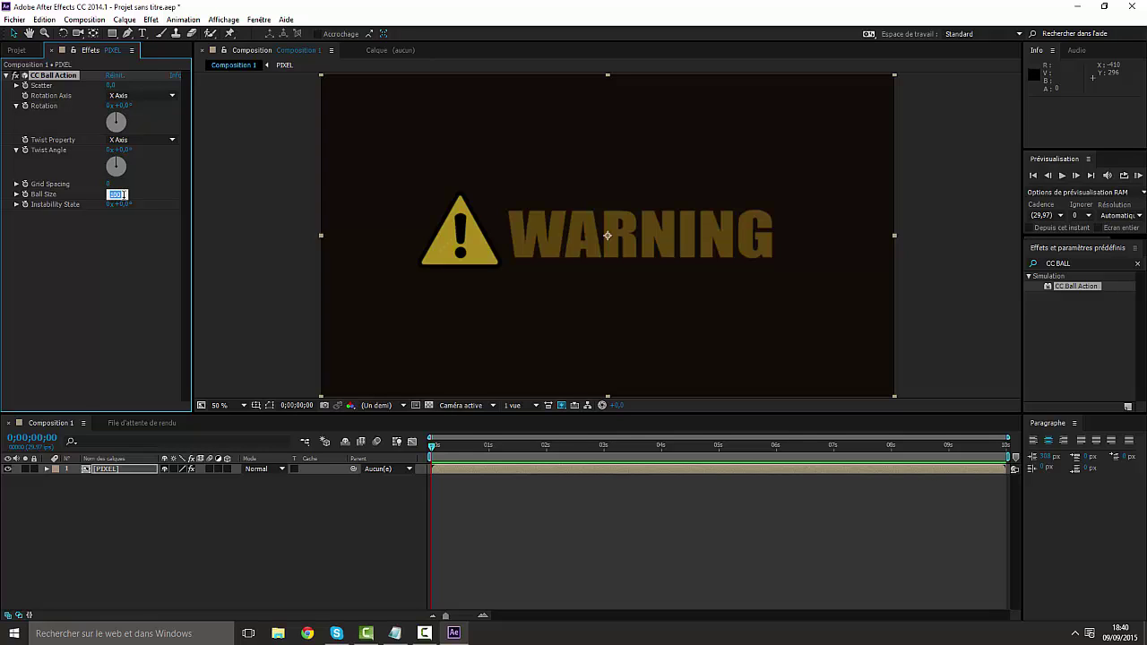
{"action": "type", "text": "80"}
{"action": "key", "text": "Return"}
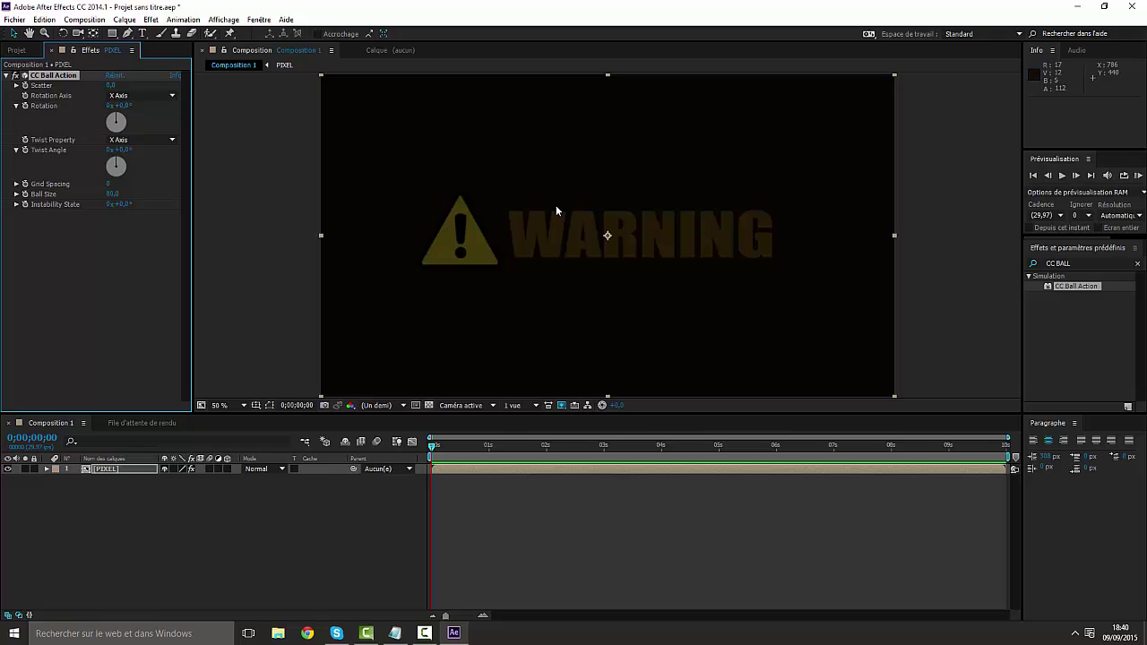
{"action": "left_click", "coordinate": [111, 267]}
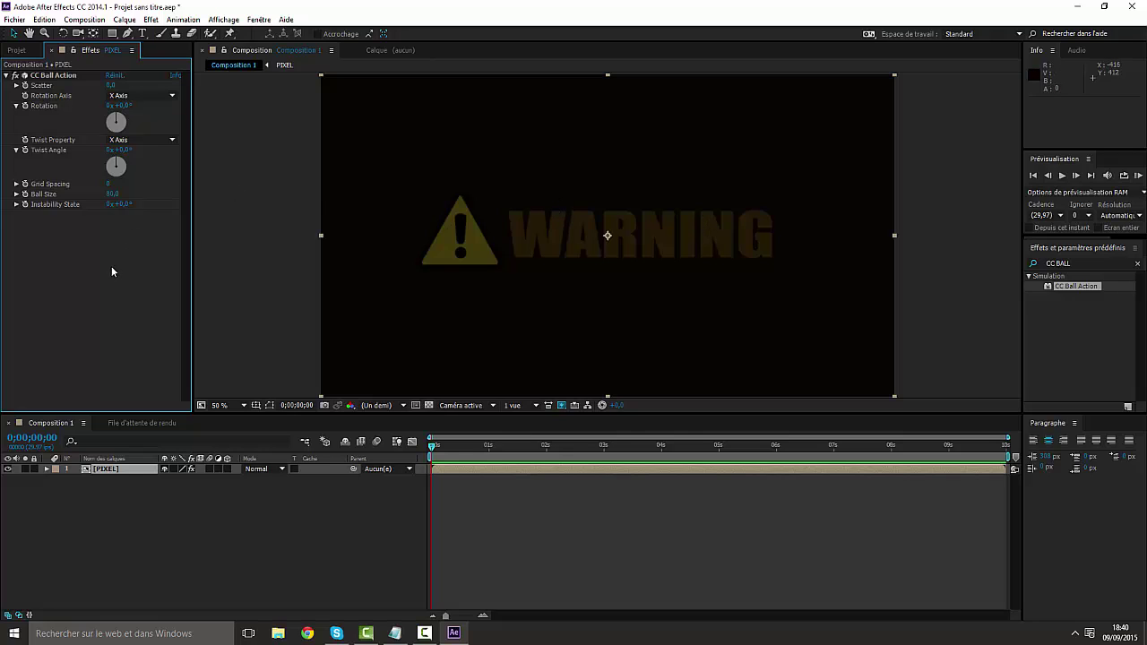
Step: Duplicate the PIXEL layer with its effect and rename the copy as PIXEL 2
{"action": "left_click", "coordinate": [105, 470]}
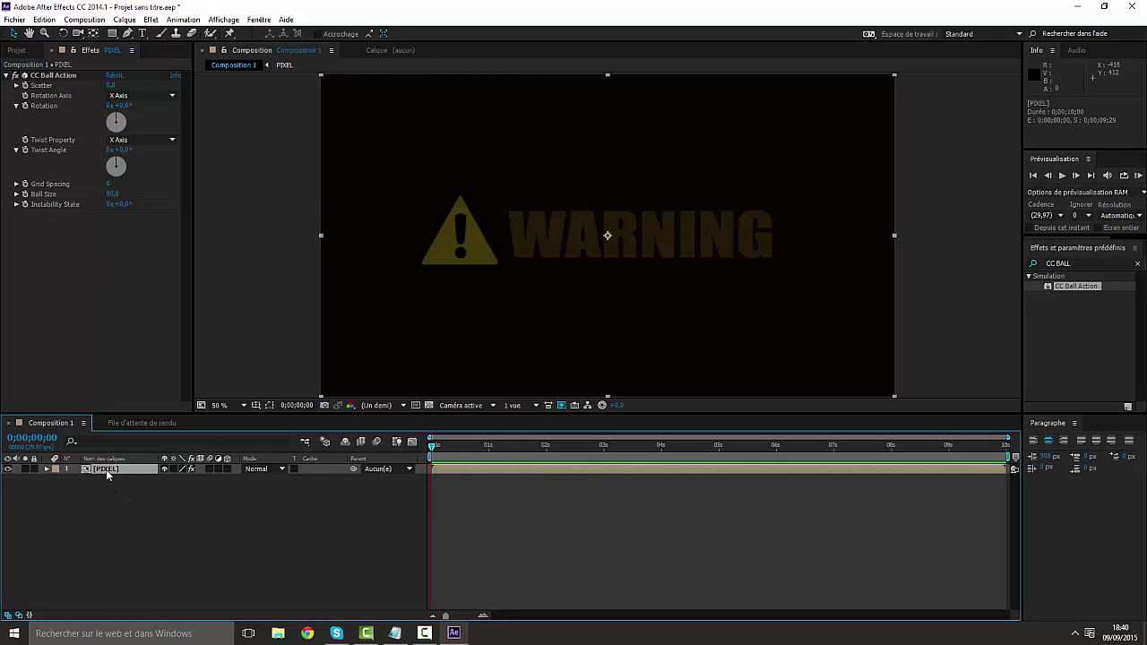
{"action": "key", "text": "ctrl+c"}
{"action": "key", "text": "ctrl+v"}
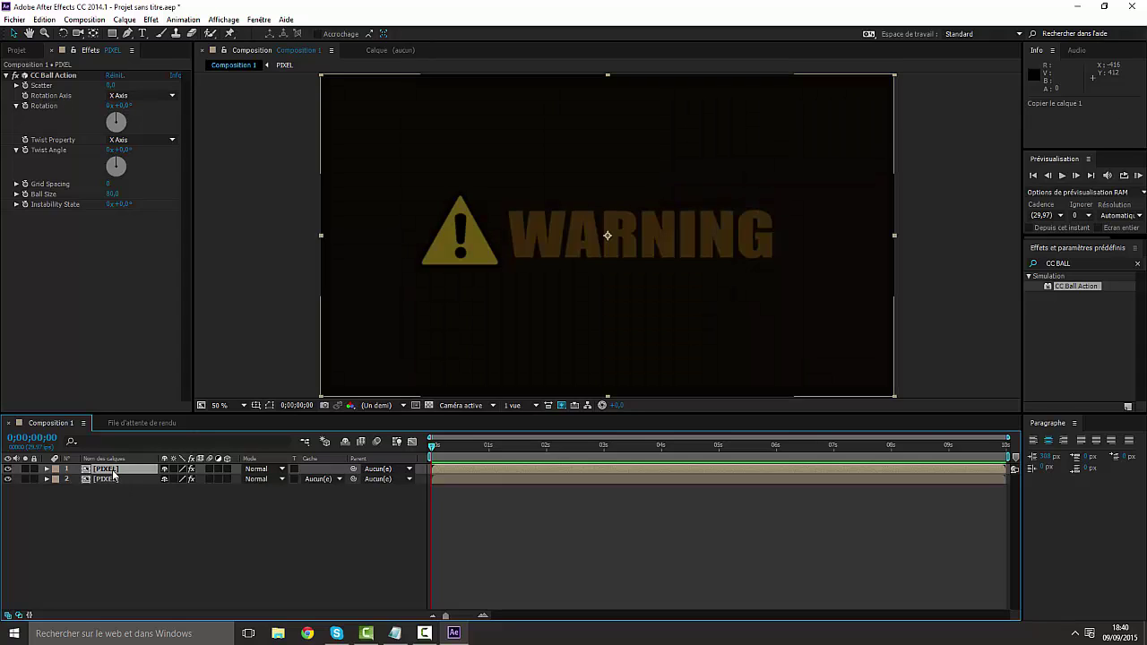
{"action": "key", "text": "Return"}
{"action": "key", "text": "Right"}
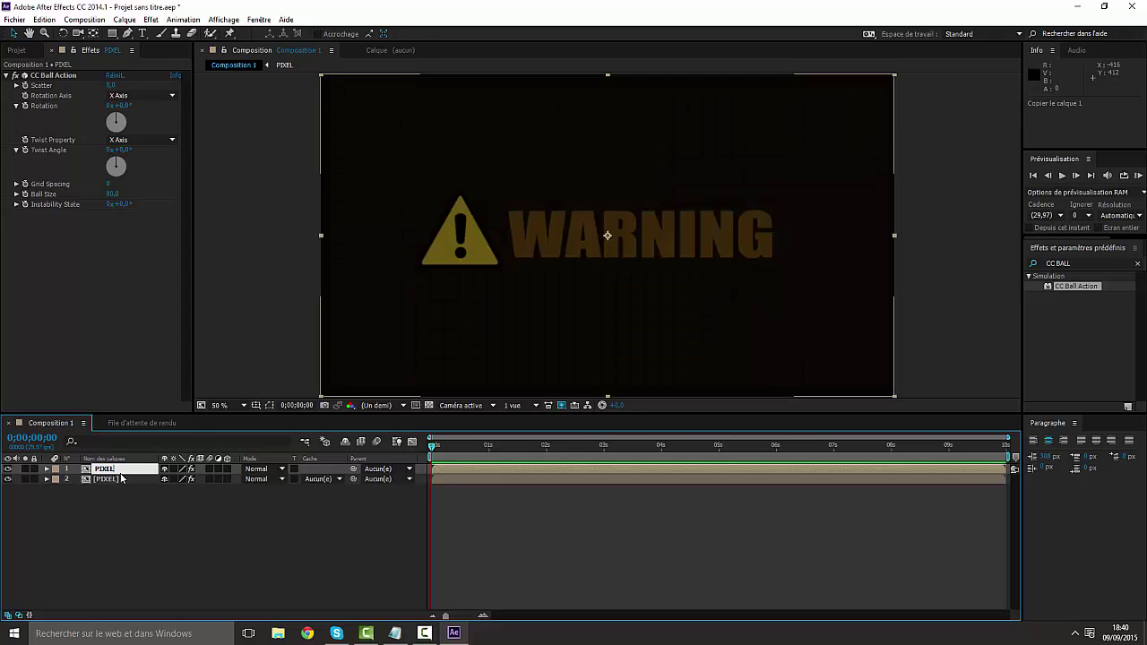
{"action": "type", "text": "2"}
{"action": "key", "text": "Return"}
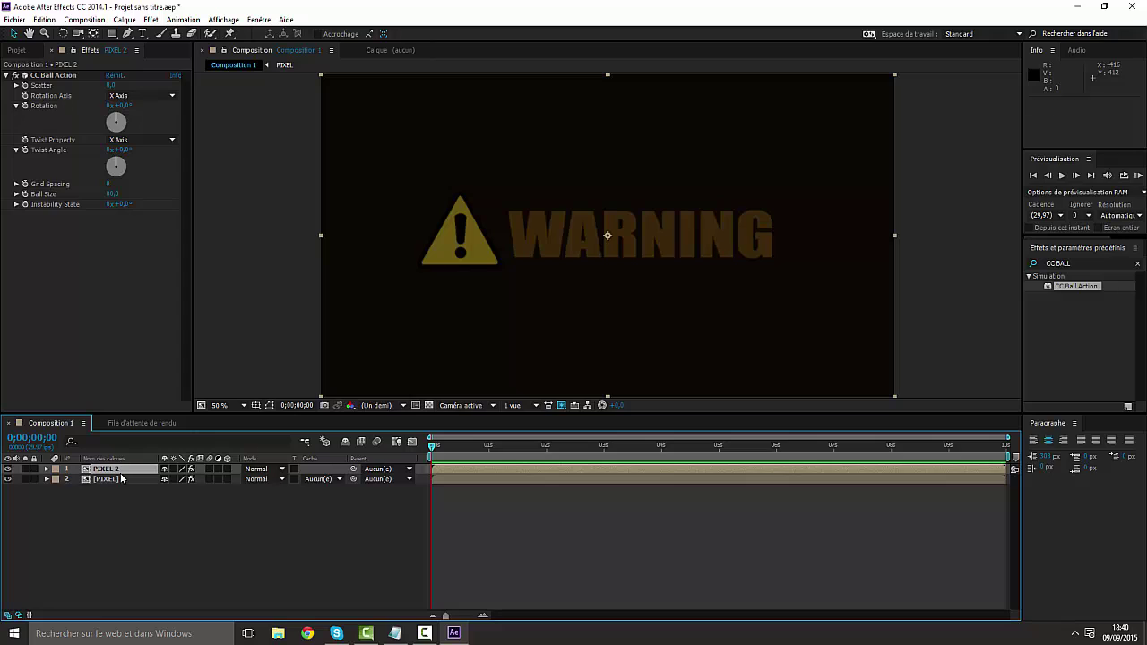
Step: Set the PIXEL 2 layer's ball size to 50 and place that layer below PIXEL
{"action": "left_click", "coordinate": [113, 194]}
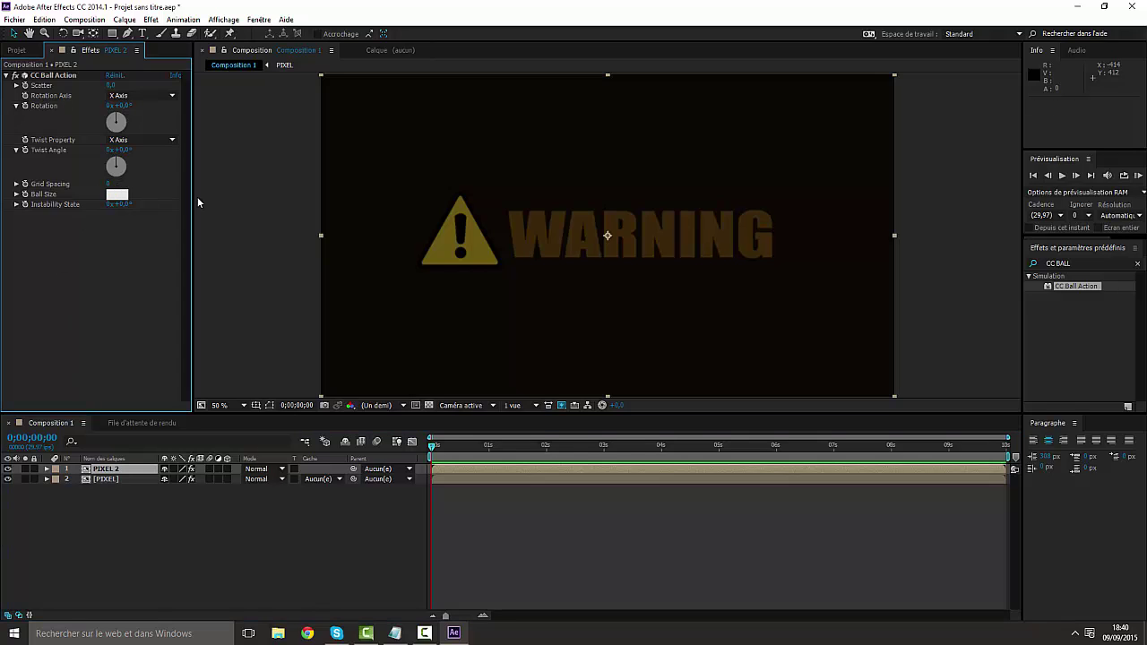
{"action": "type", "text": "60"}
{"action": "key", "text": "Return"}
{"action": "left_click_drag", "start_coordinate": [119, 468], "coordinate": [119, 479]}
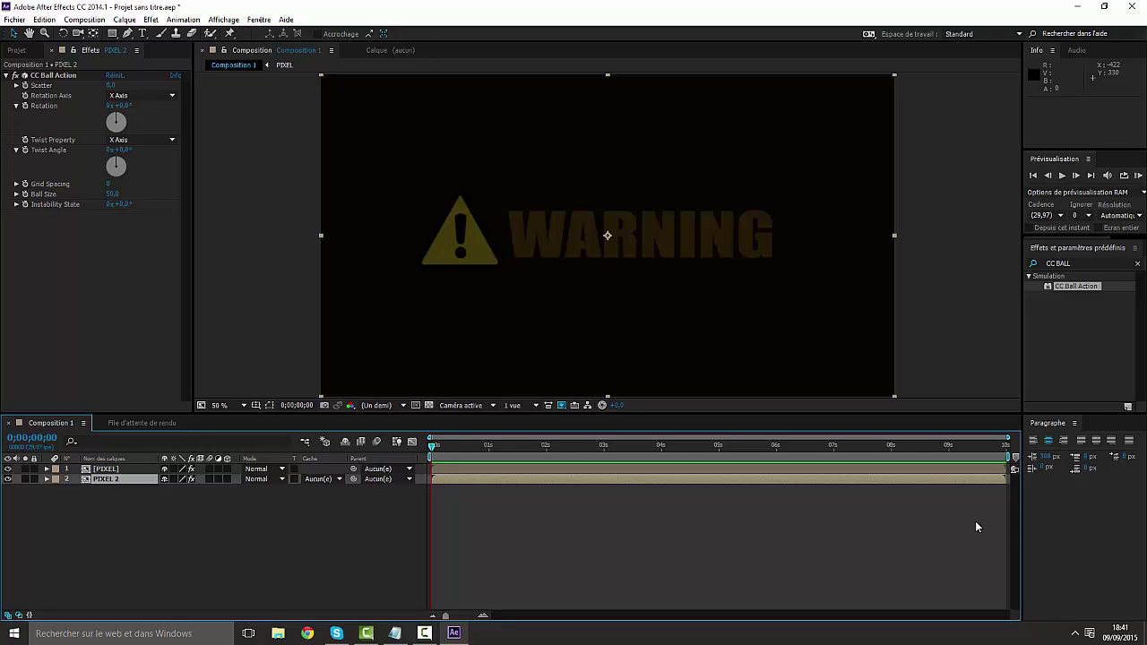
{"action": "left_click", "coordinate": [473, 538]}
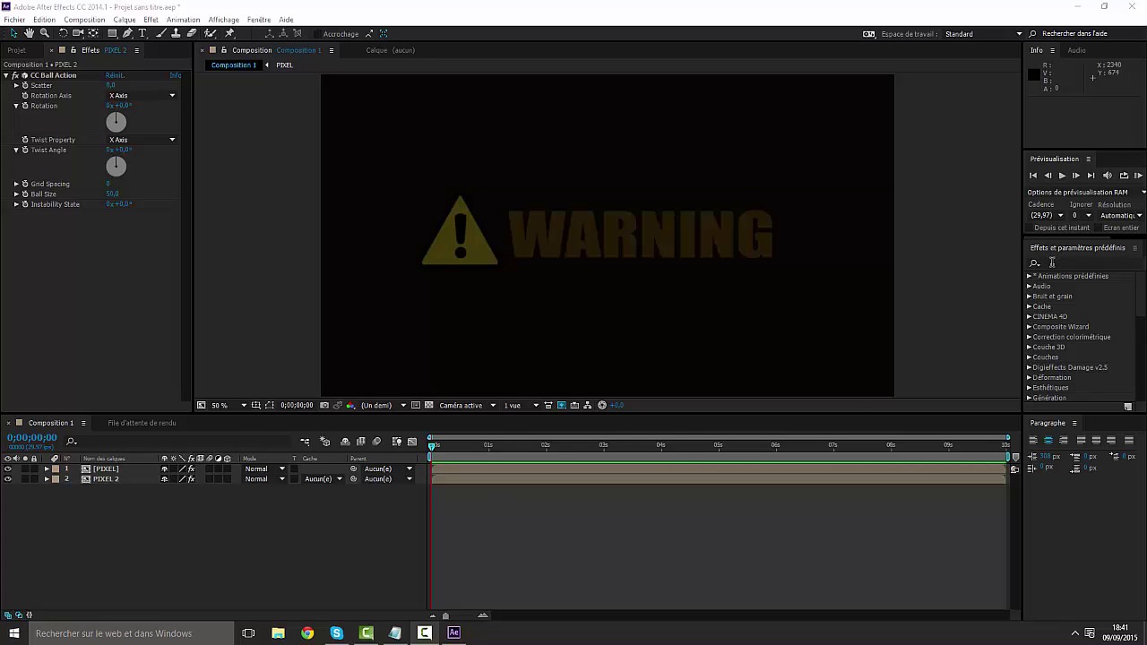
Step: Find the Flou par couches effect and apply it to the PIXEL 2 layer
{"action": "left_click", "coordinate": [1051, 263]}
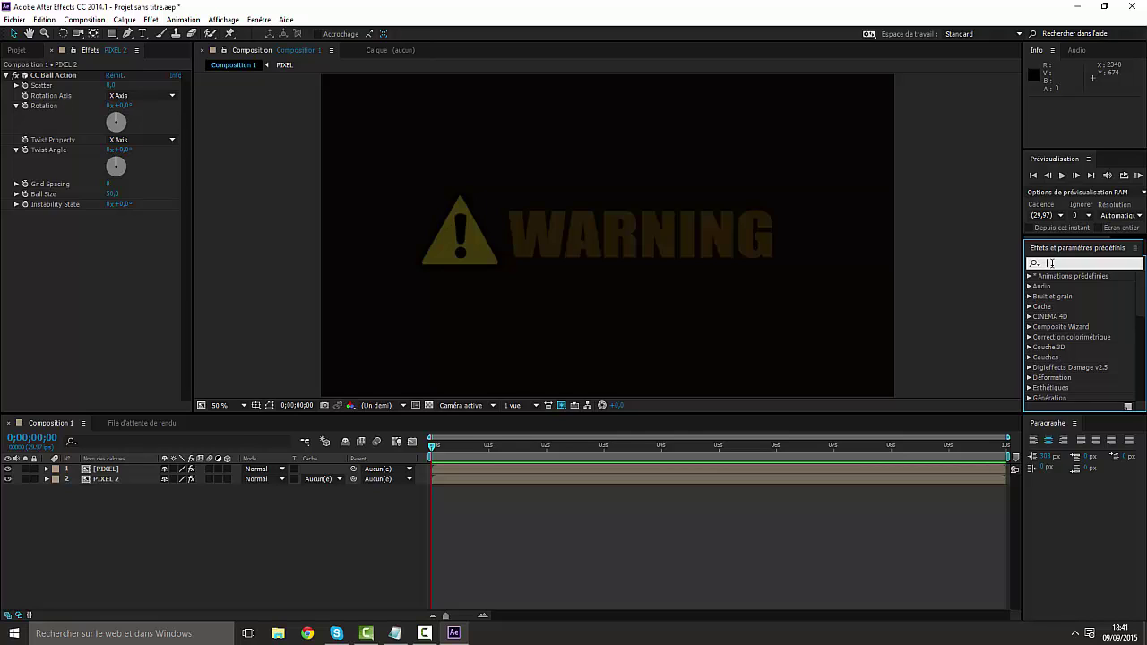
{"action": "type", "text": "flou par"}
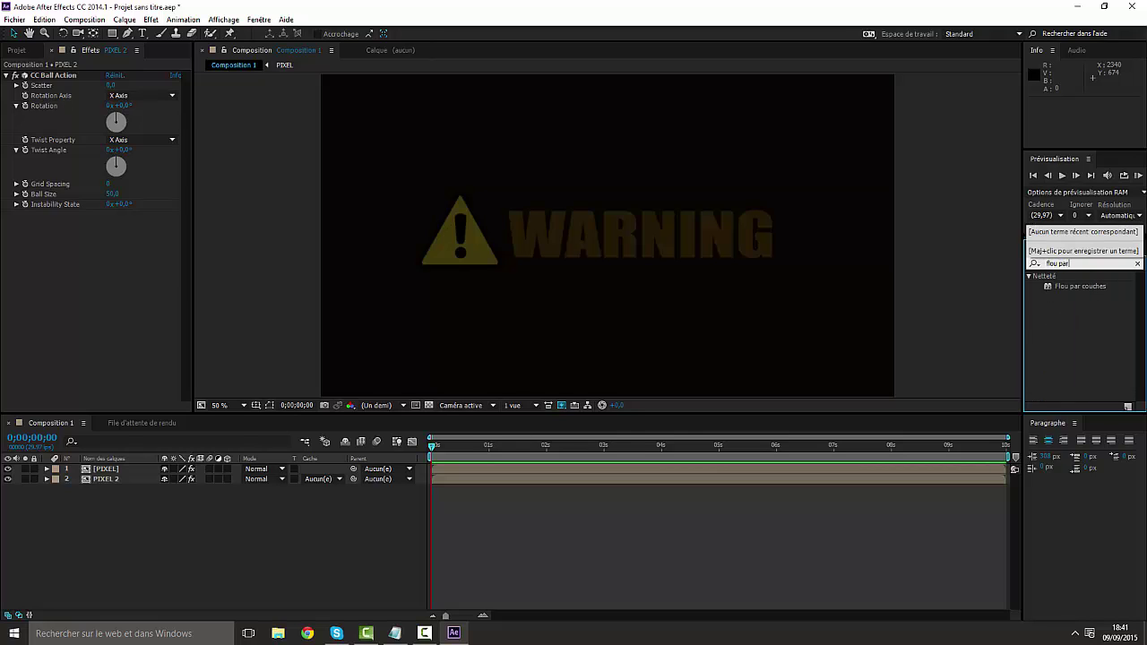
{"action": "left_click_drag", "start_coordinate": [1105, 288], "coordinate": [126, 486]}
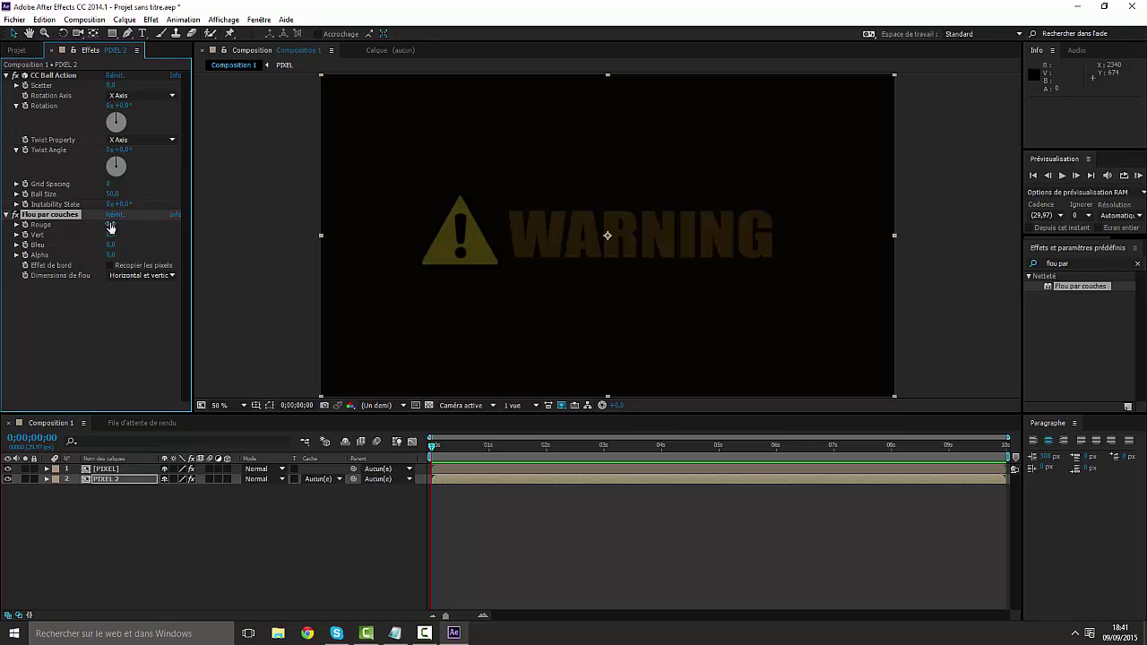
Step: Set the red, green and blue blur of the PIXEL 2 layer's Flou par couches effect to 20 and re-enable preview refresh
{"action": "left_click", "coordinate": [108, 225]}
{"action": "key", "text": "BackSpace"}
{"action": "type", "text": "20"}
{"action": "key", "text": "Tab"}
{"action": "type", "text": "20"}
{"action": "key", "text": "Tab"}
{"action": "type", "text": "20"}
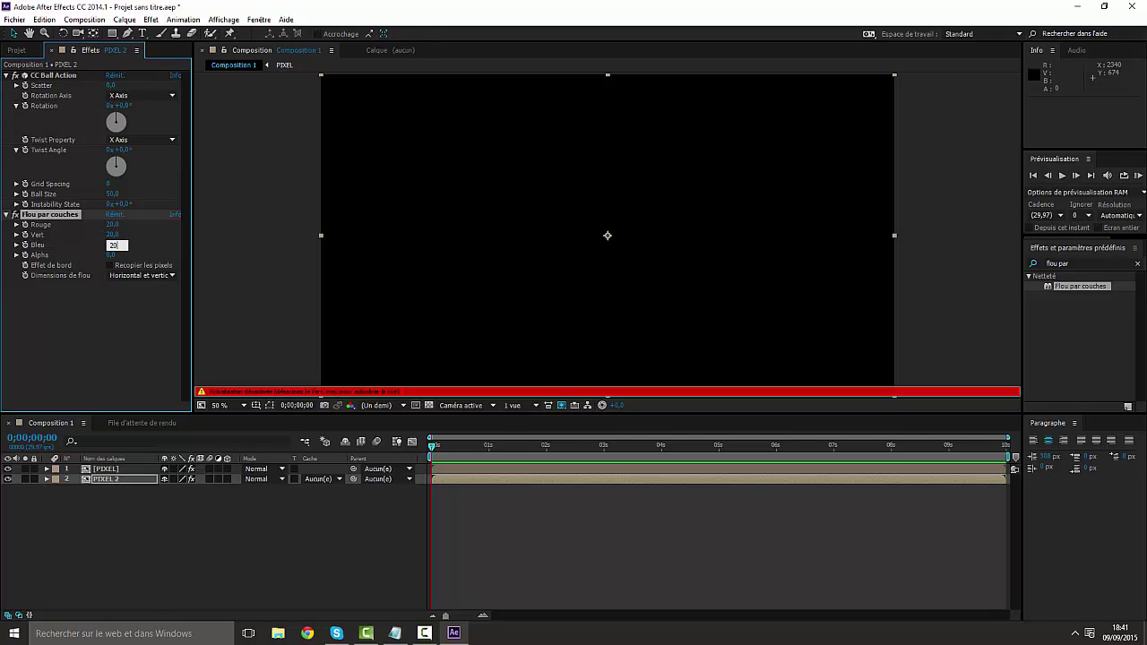
{"action": "key", "text": "Tab"}
{"action": "left_click", "coordinate": [131, 326]}
{"action": "key", "text": "Caps_Lock"}
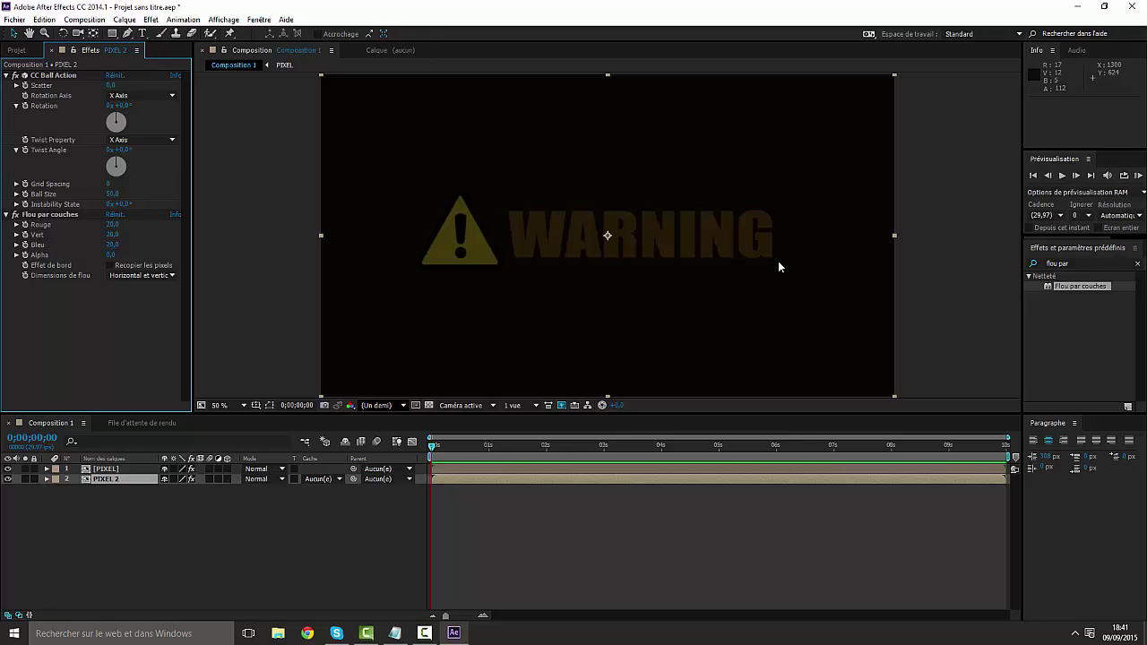
Step: Find the Courbes effect, apply it to the PIXEL 2 layer and raise the RVB curve to brighten it
{"action": "left_click", "coordinate": [1073, 266]}
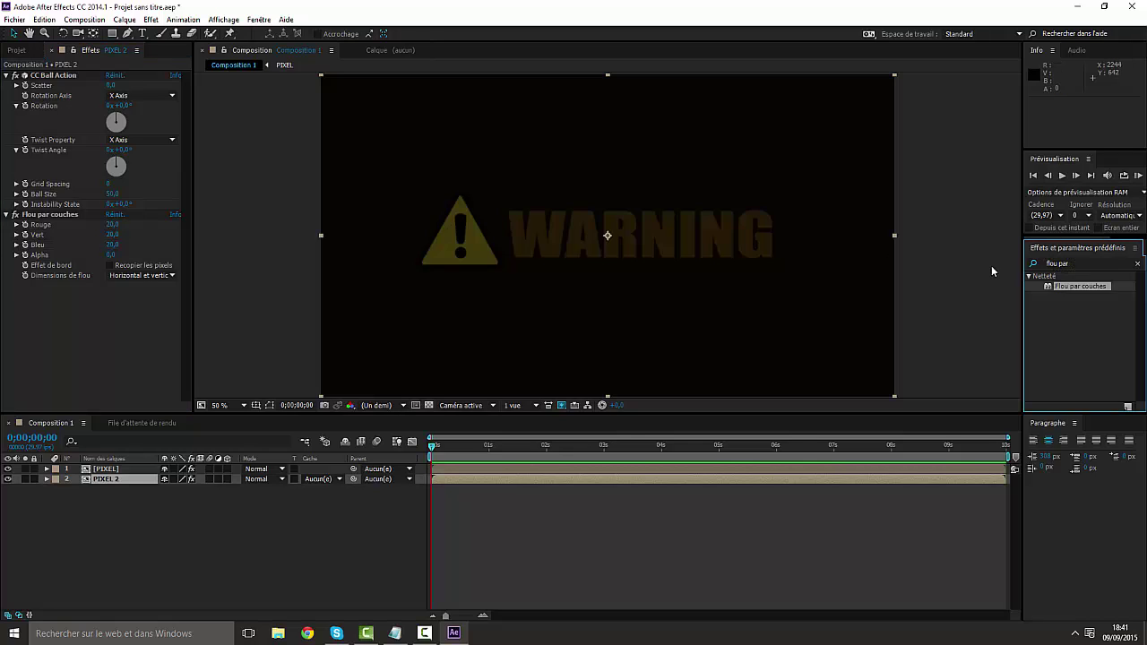
{"action": "left_click_drag", "start_coordinate": [1073, 264], "coordinate": [1003, 272]}
{"action": "type", "text": "c"}
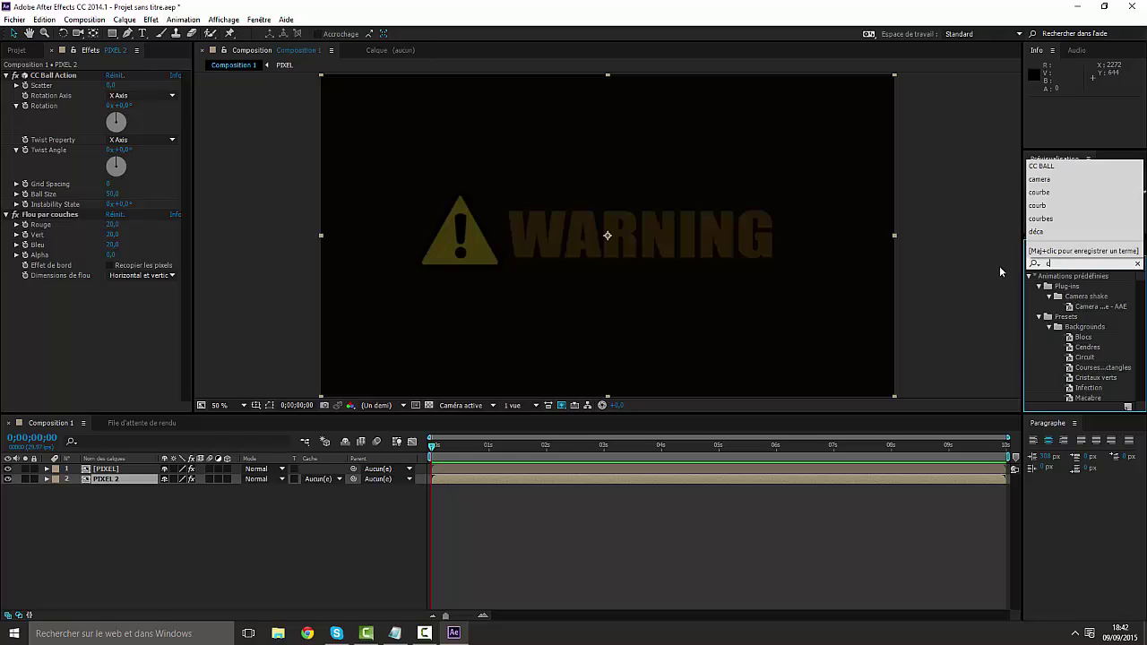
{"action": "type", "text": "ourbes"}
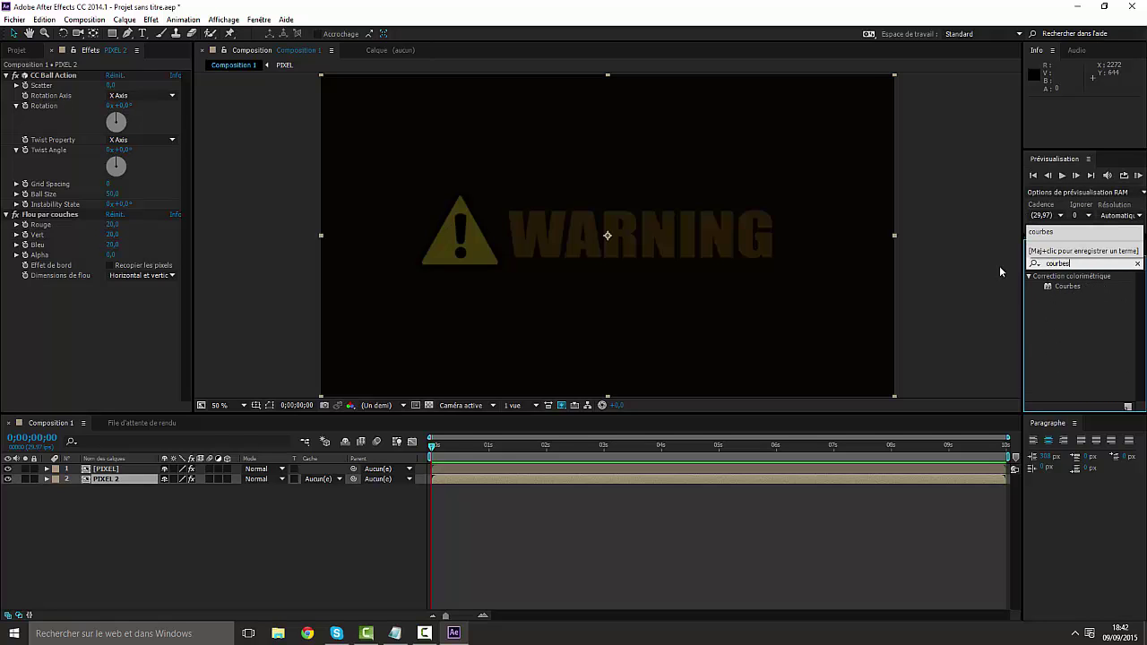
{"action": "left_click_drag", "start_coordinate": [1069, 287], "coordinate": [119, 482]}
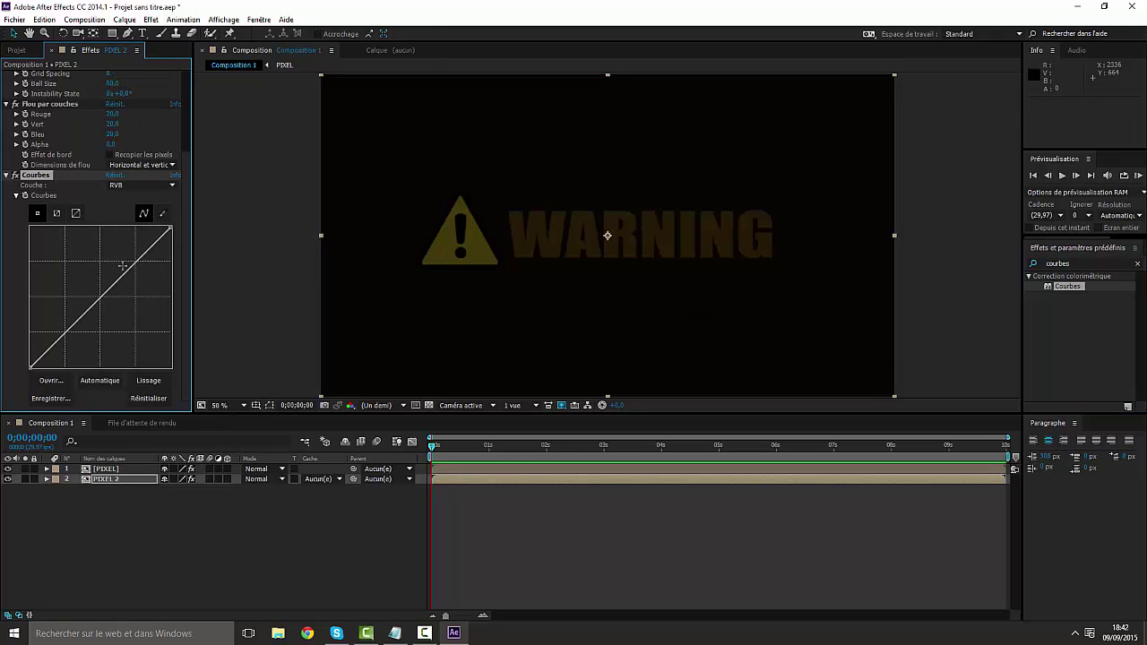
{"action": "left_click_drag", "start_coordinate": [93, 306], "coordinate": [108, 259]}
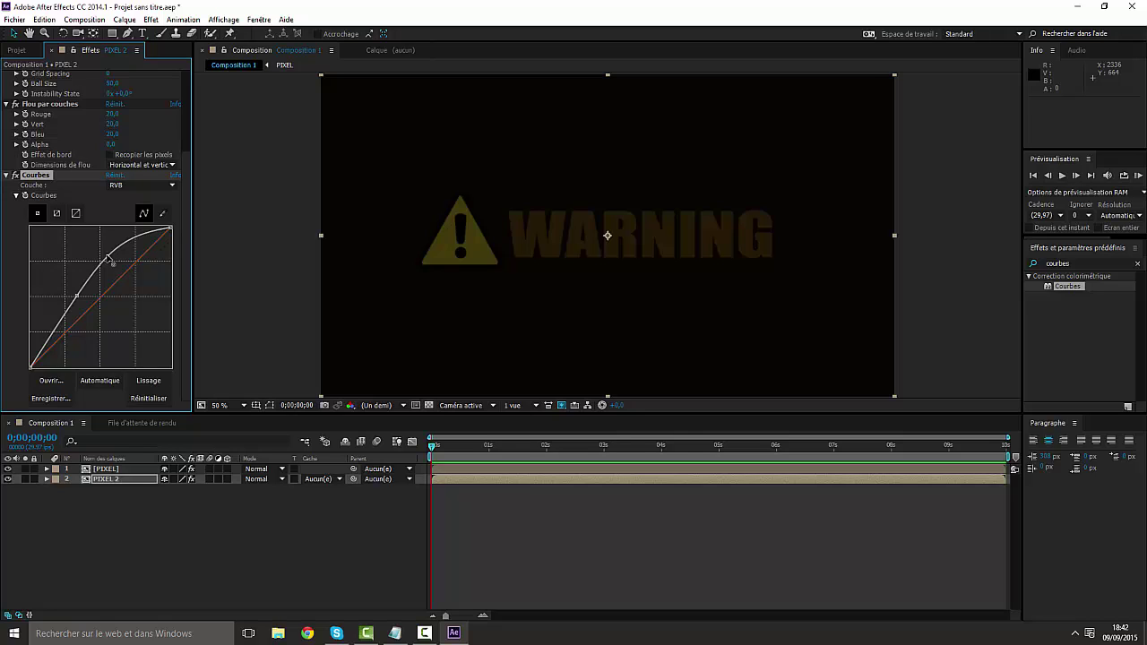
Step: Apply the Courbes effect to the Vignette adjustment layer and bend its RVB curve downward to darken the image
{"action": "left_click_drag", "start_coordinate": [1068, 286], "coordinate": [151, 473]}
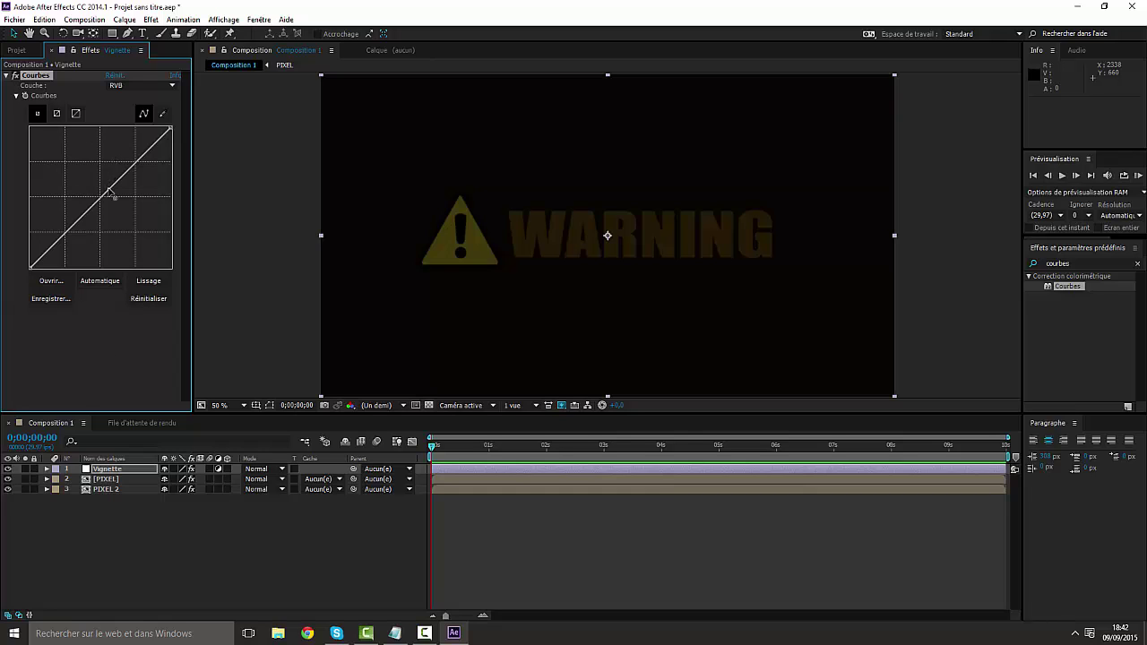
{"action": "left_click_drag", "start_coordinate": [107, 186], "coordinate": [139, 185]}
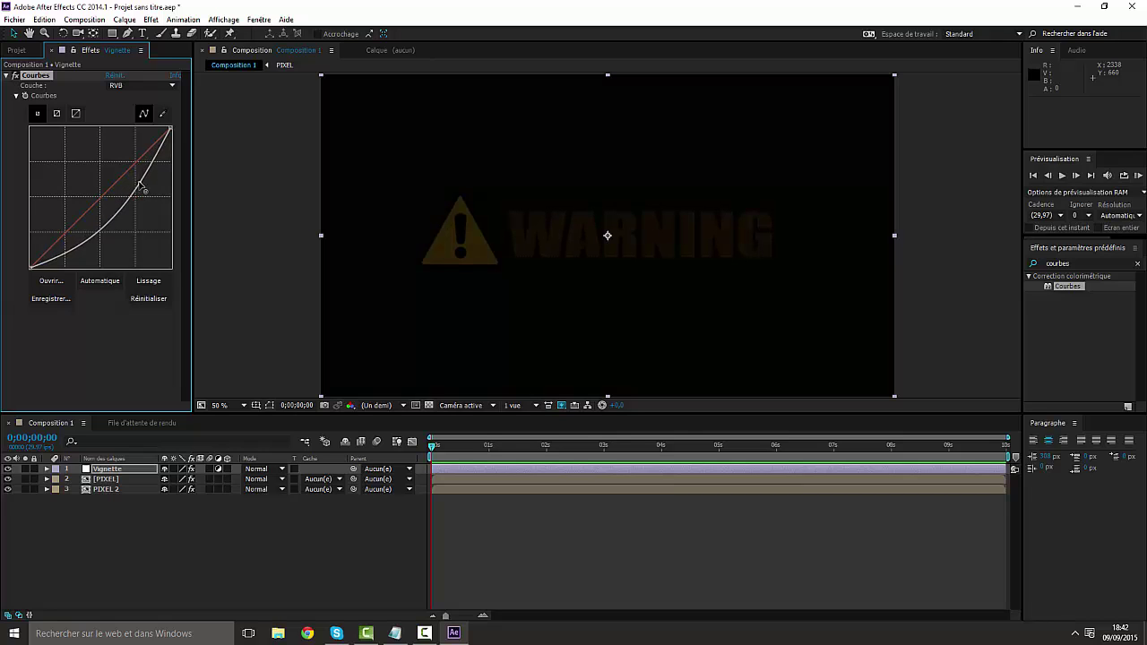
{"action": "left_click", "coordinate": [184, 524]}
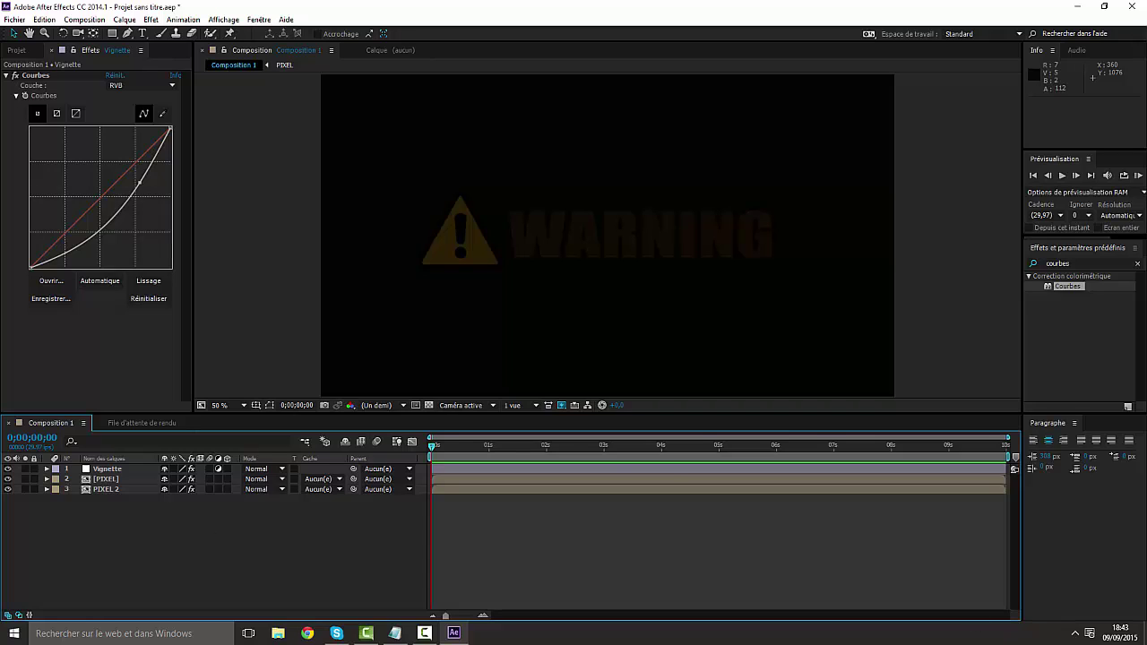
Step: Add an elliptical mask that fills the whole Vignette layer, finishing with the Selection tool active
{"action": "left_click", "coordinate": [106, 470]}
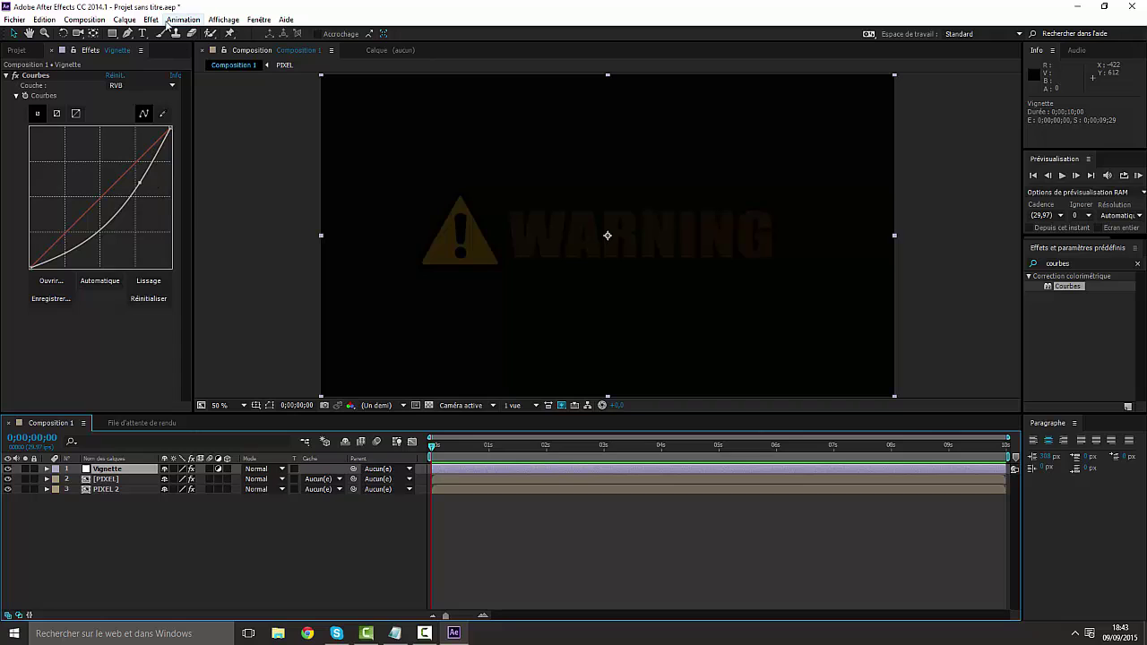
{"action": "left_click", "coordinate": [112, 33]}
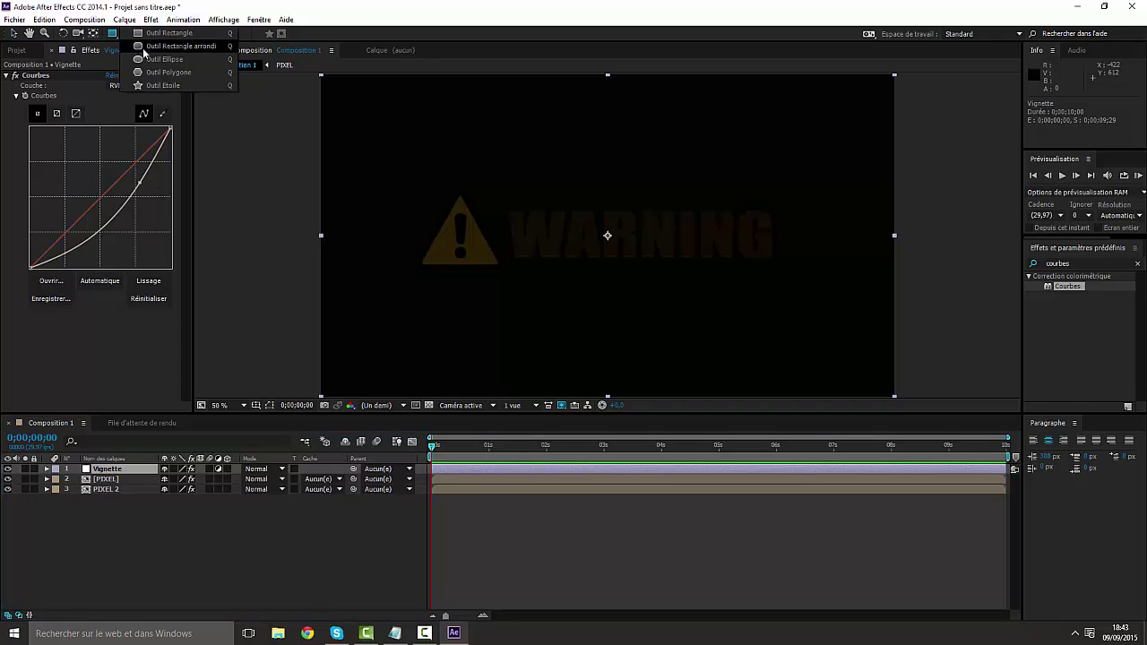
{"action": "left_click", "coordinate": [158, 60]}
{"action": "double_click", "coordinate": [112, 33]}
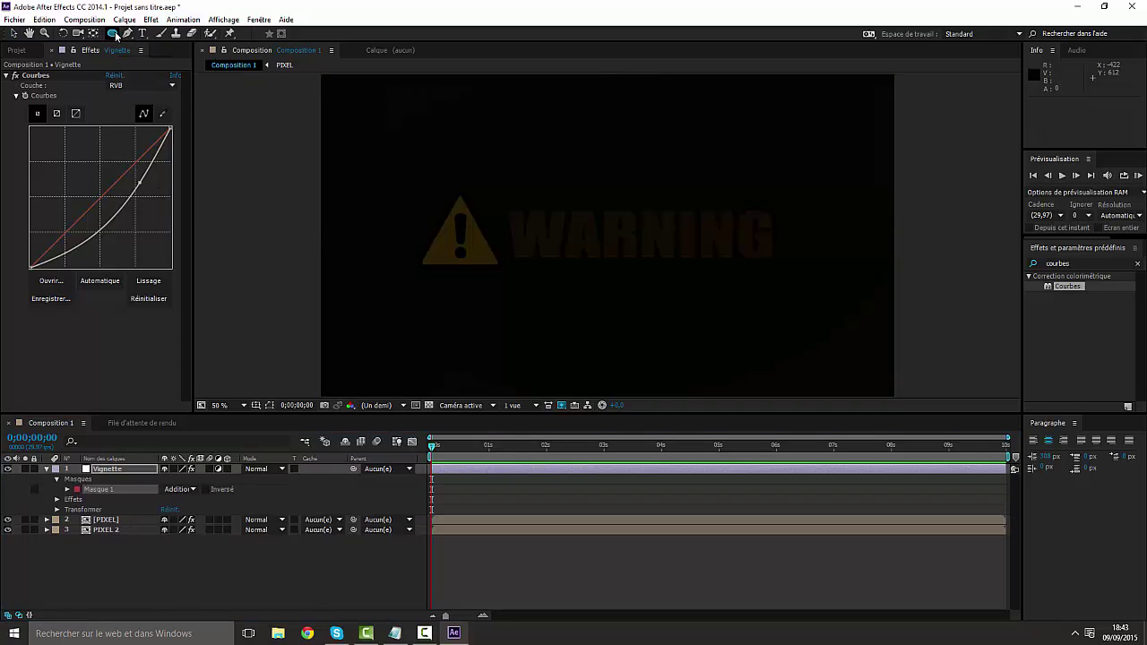
{"action": "key", "text": "v"}
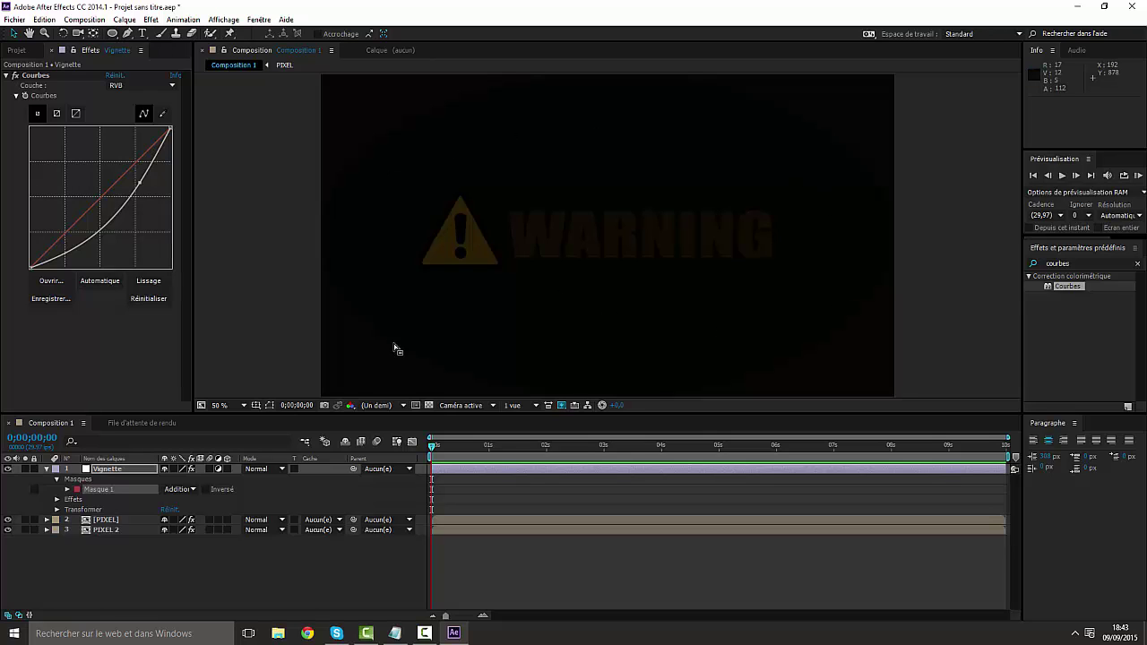
Step: Feather the Vignette mask by more than 100 pixels and contract it with a mask expansion of about -52 pixels
{"action": "left_click", "coordinate": [68, 489]}
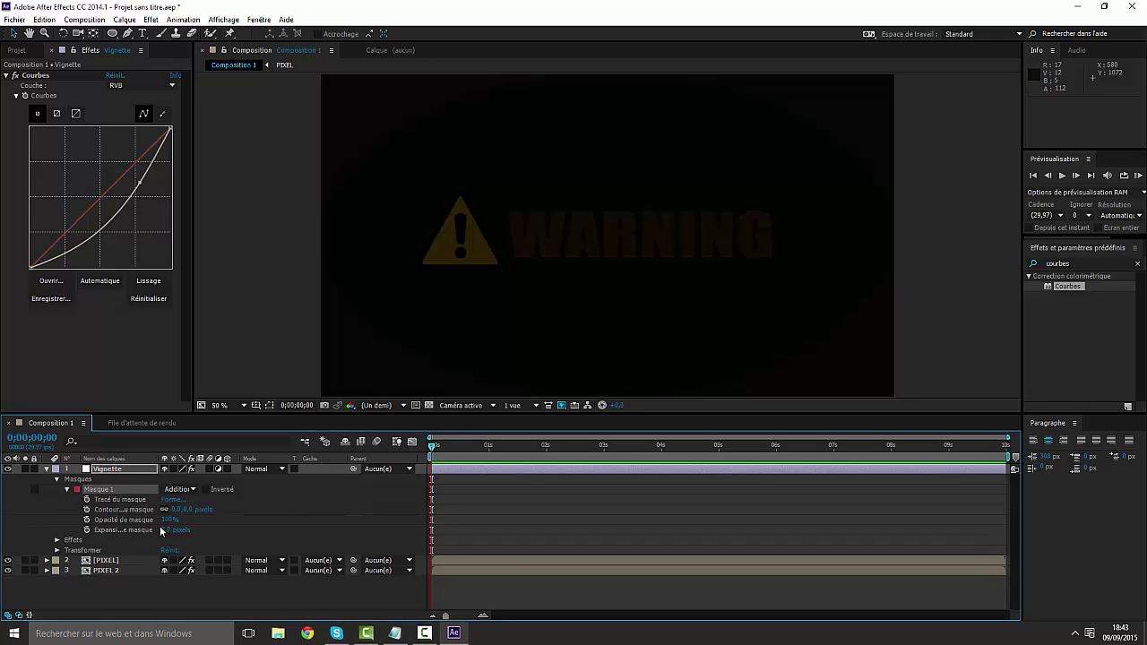
{"action": "left_click_drag", "start_coordinate": [173, 509], "coordinate": [233, 516]}
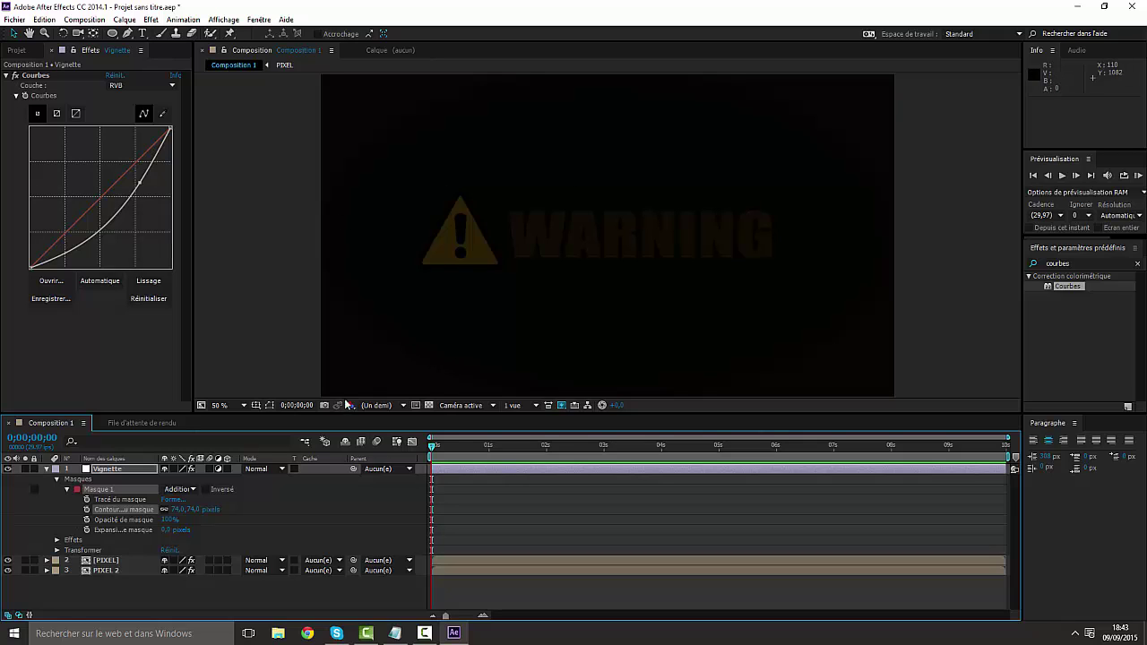
{"action": "left_click_drag", "start_coordinate": [188, 516], "coordinate": [166, 535]}
{"action": "left_click_drag", "start_coordinate": [166, 536], "coordinate": [120, 536]}
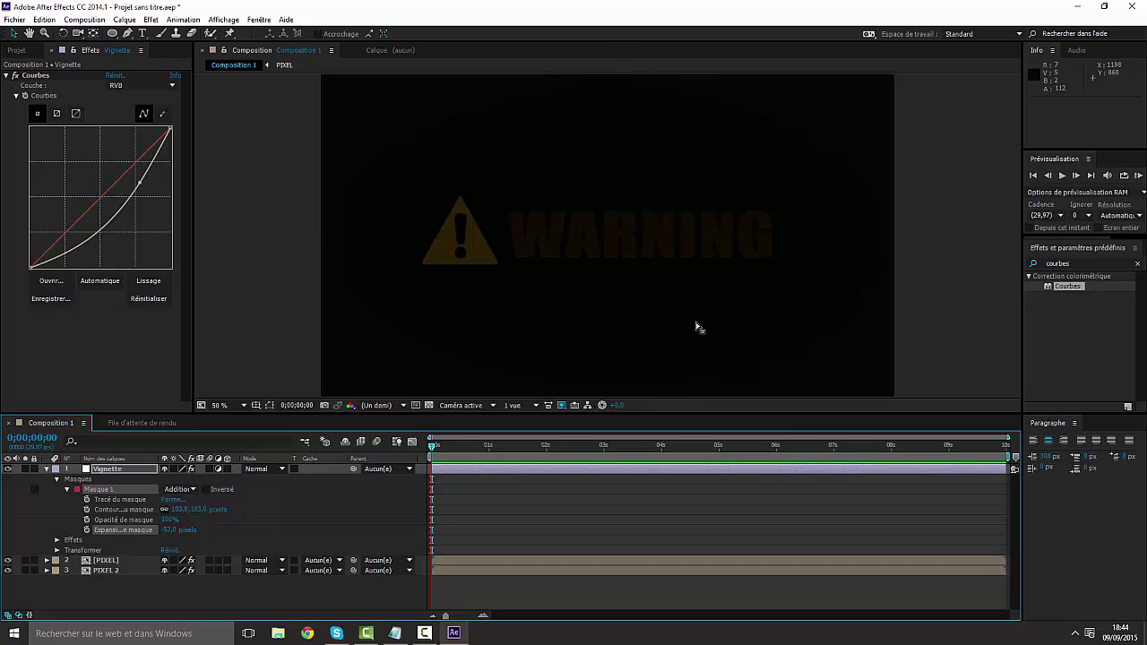
{"action": "left_click", "coordinate": [157, 587]}
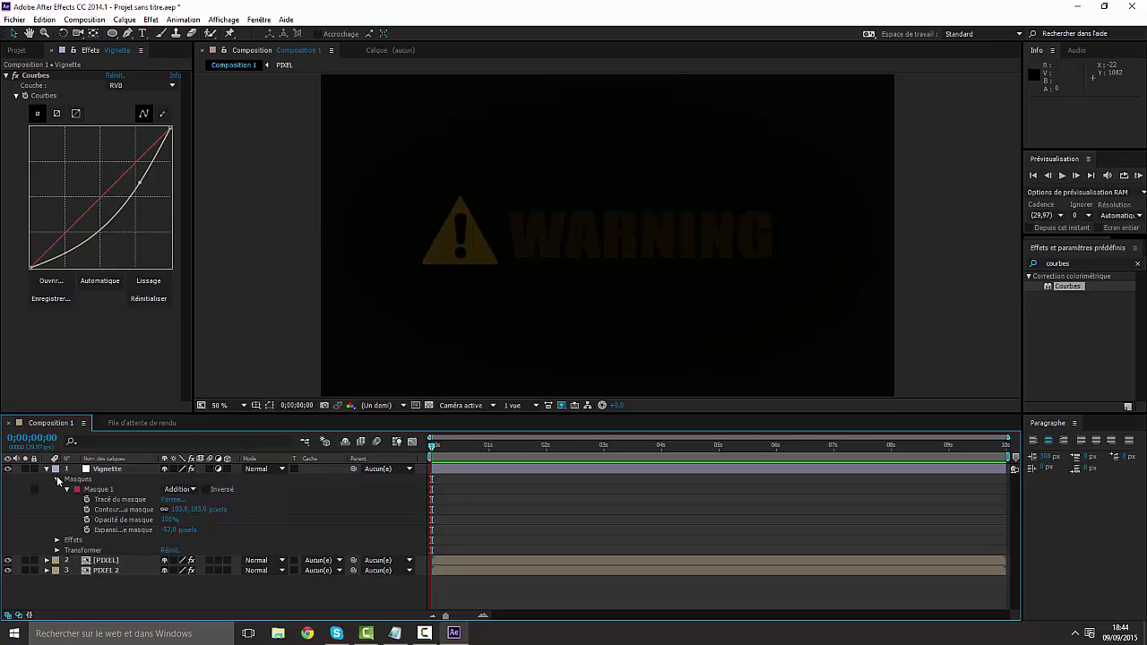
{"action": "left_click", "coordinate": [47, 469]}
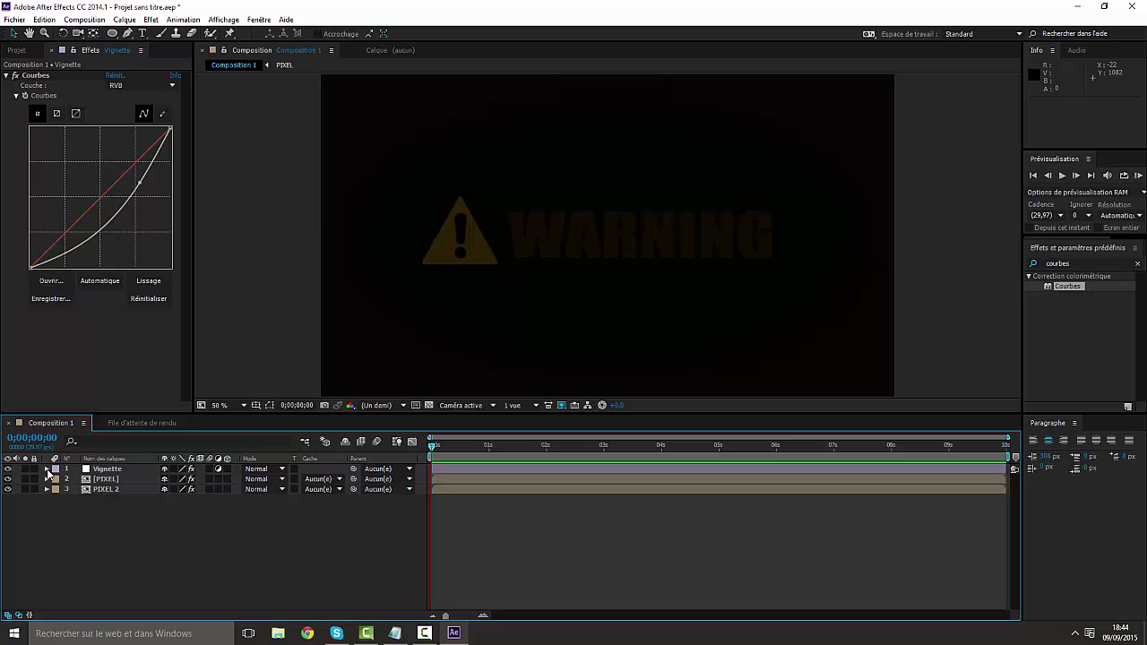
Step: Create a new adjustment layer on top of the stack and rename it CC
{"action": "right_click", "coordinate": [88, 525]}
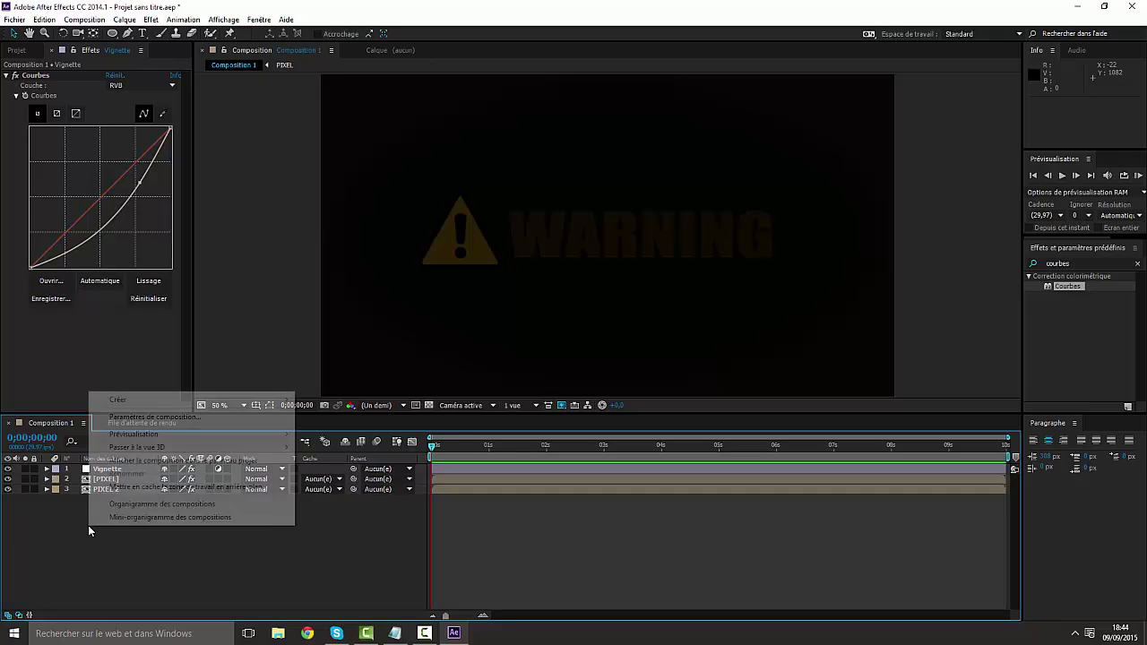
{"action": "mouse_move", "coordinate": [223, 401]}
{"action": "left_click", "coordinate": [358, 495]}
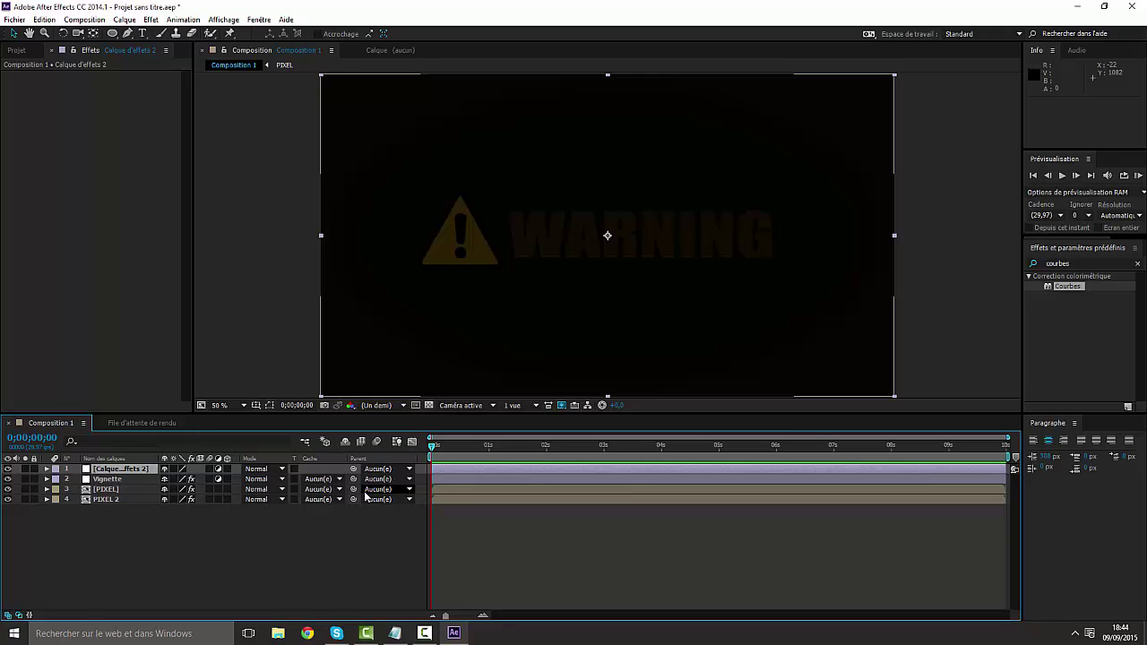
{"action": "key", "text": "Return"}
{"action": "type", "text": "cc"}
{"action": "key", "text": "Return"}
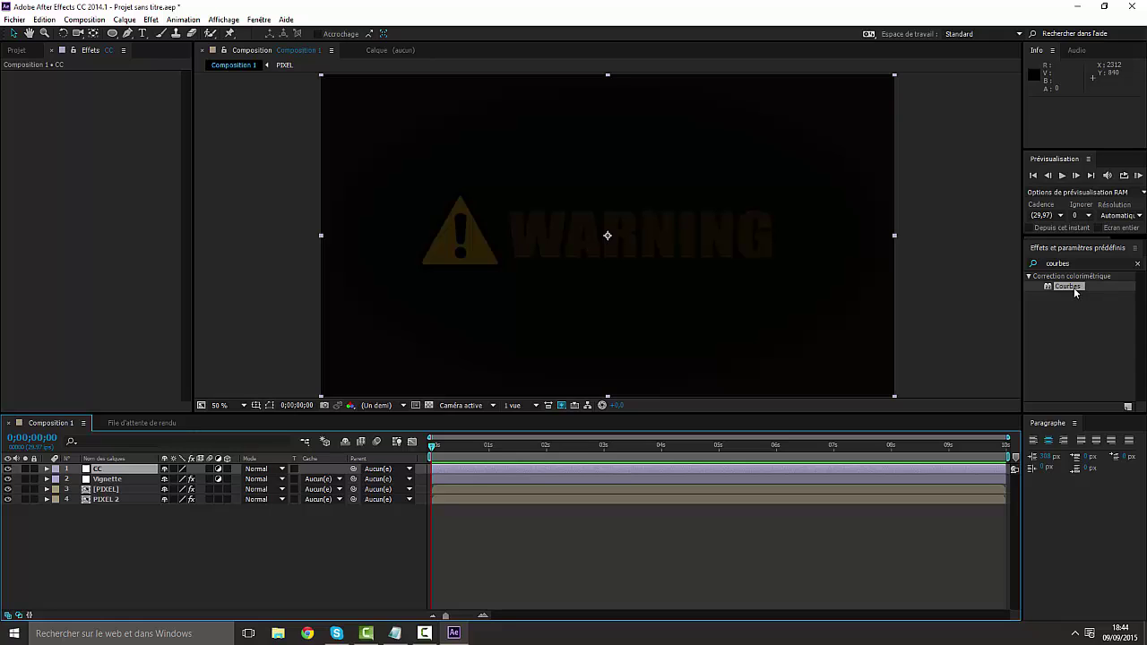
Step: Apply the Courbes effect to the CC layer and shape its RVB curve upward with several points to brighten the composition
{"action": "left_click_drag", "start_coordinate": [1074, 288], "coordinate": [110, 472]}
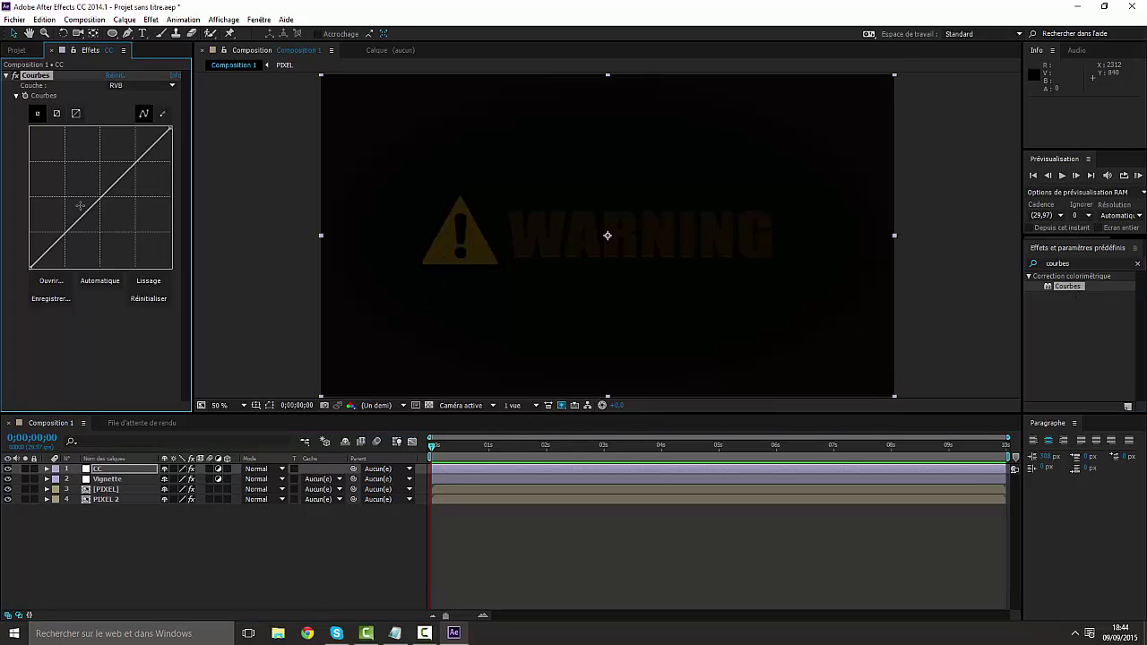
{"action": "left_click_drag", "start_coordinate": [100, 194], "coordinate": [99, 161]}
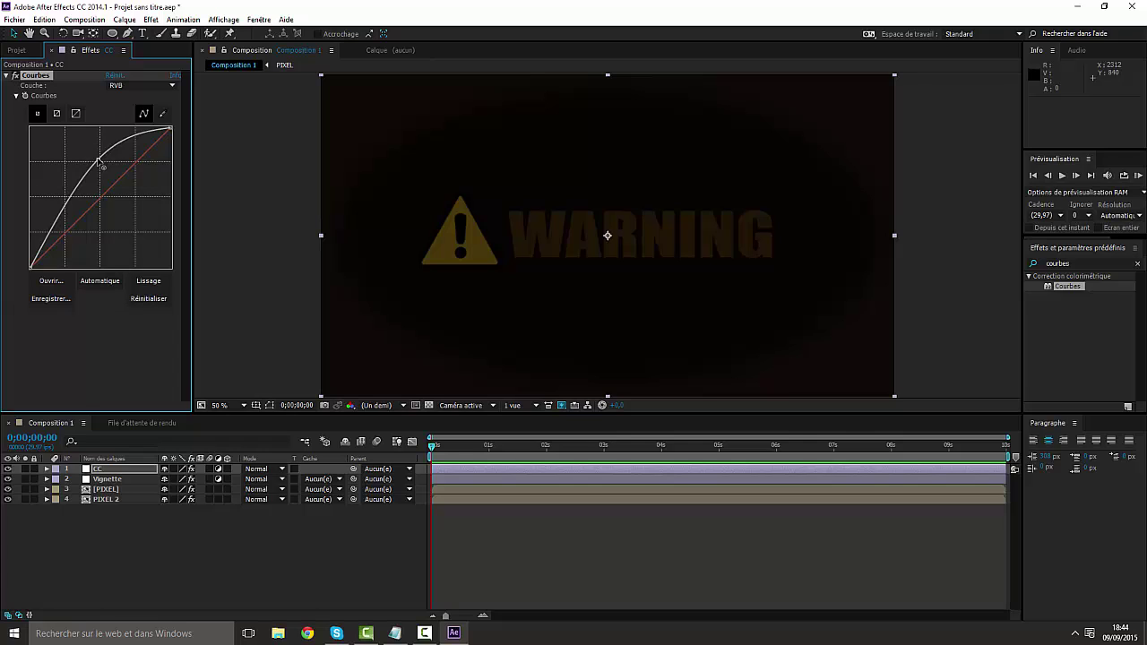
{"action": "left_click_drag", "start_coordinate": [98, 160], "coordinate": [107, 155]}
{"action": "left_click_drag", "start_coordinate": [74, 194], "coordinate": [75, 200]}
{"action": "left_click", "coordinate": [176, 551]}
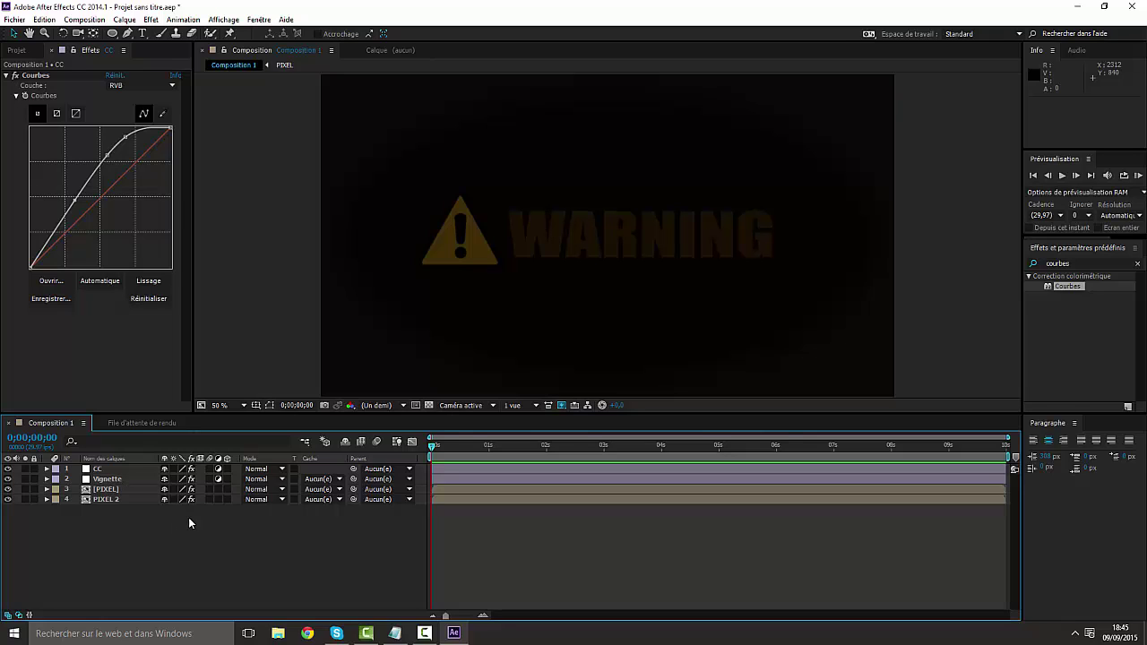
Step: Create a white solid layer named FLOU at 1920 × 1080 px above the other layers
{"action": "right_click", "coordinate": [105, 547]}
{"action": "mouse_move", "coordinate": [199, 416]}
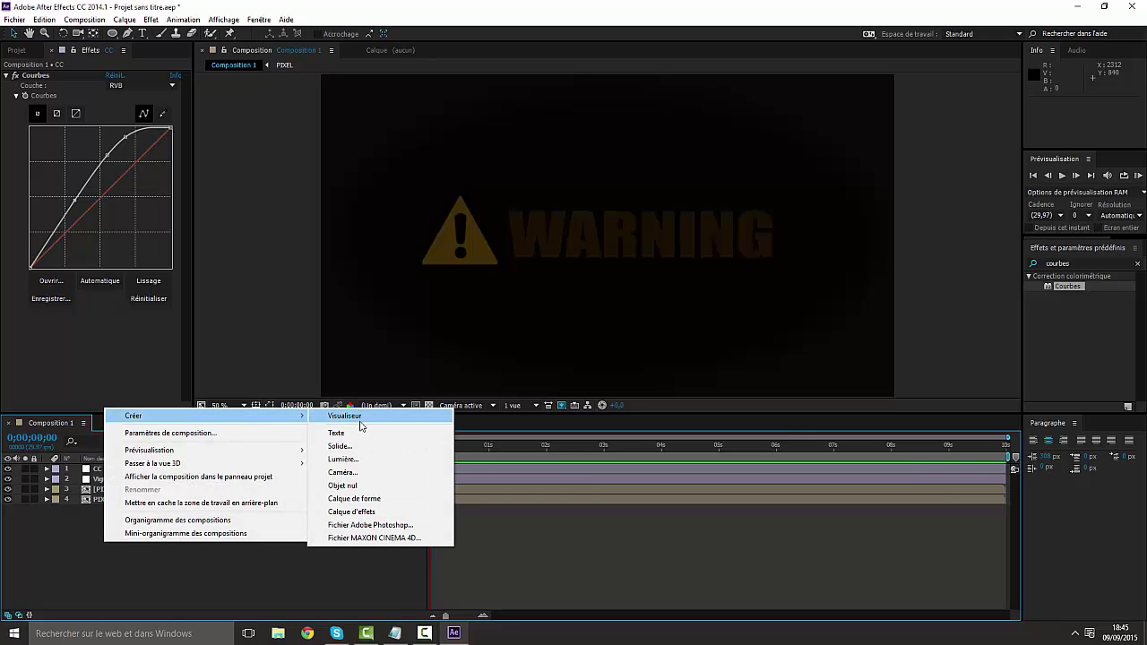
{"action": "left_click", "coordinate": [354, 446]}
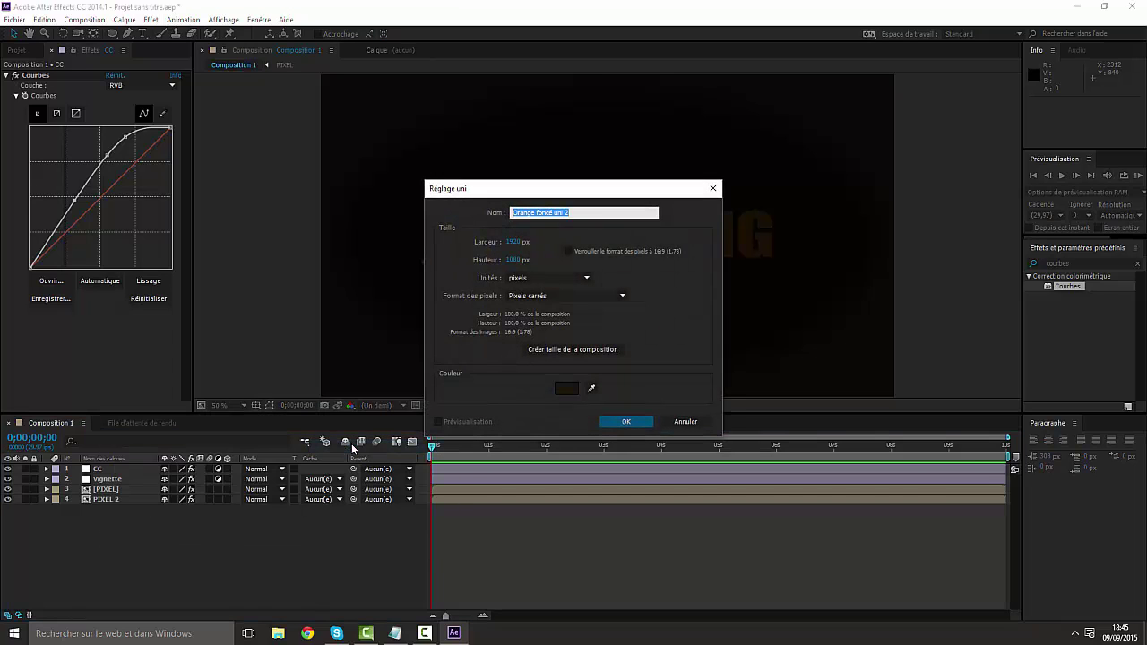
{"action": "type", "text": "FOU"}
{"action": "left_click", "coordinate": [557, 391]}
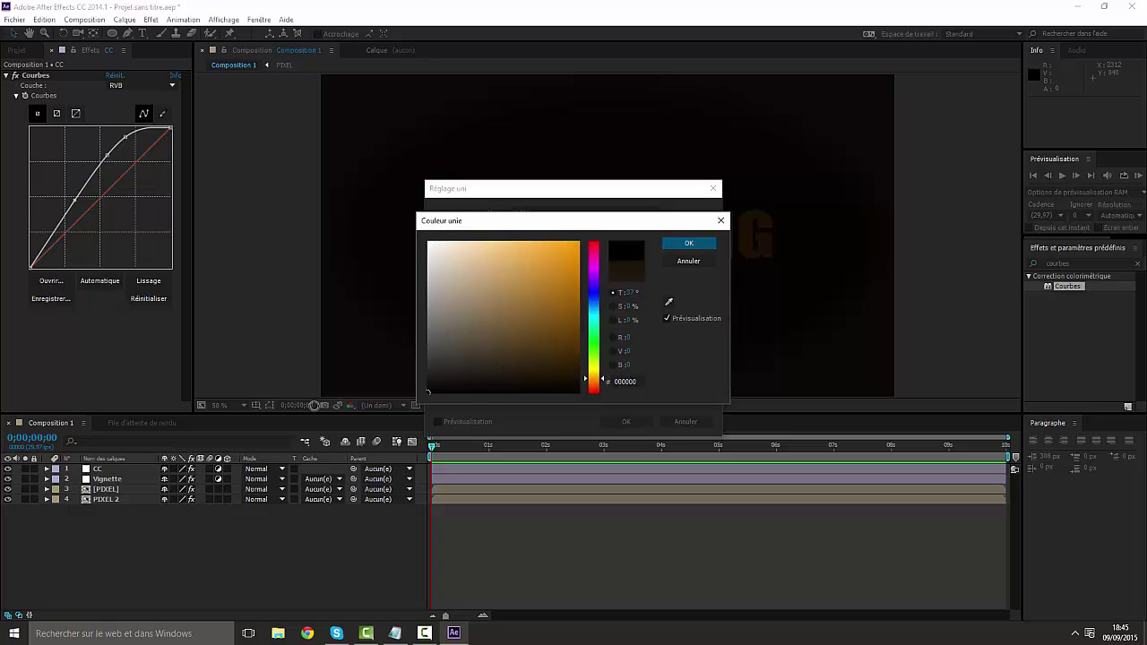
{"action": "left_click", "coordinate": [429, 243]}
{"action": "left_click", "coordinate": [672, 244]}
{"action": "left_click", "coordinate": [631, 424]}
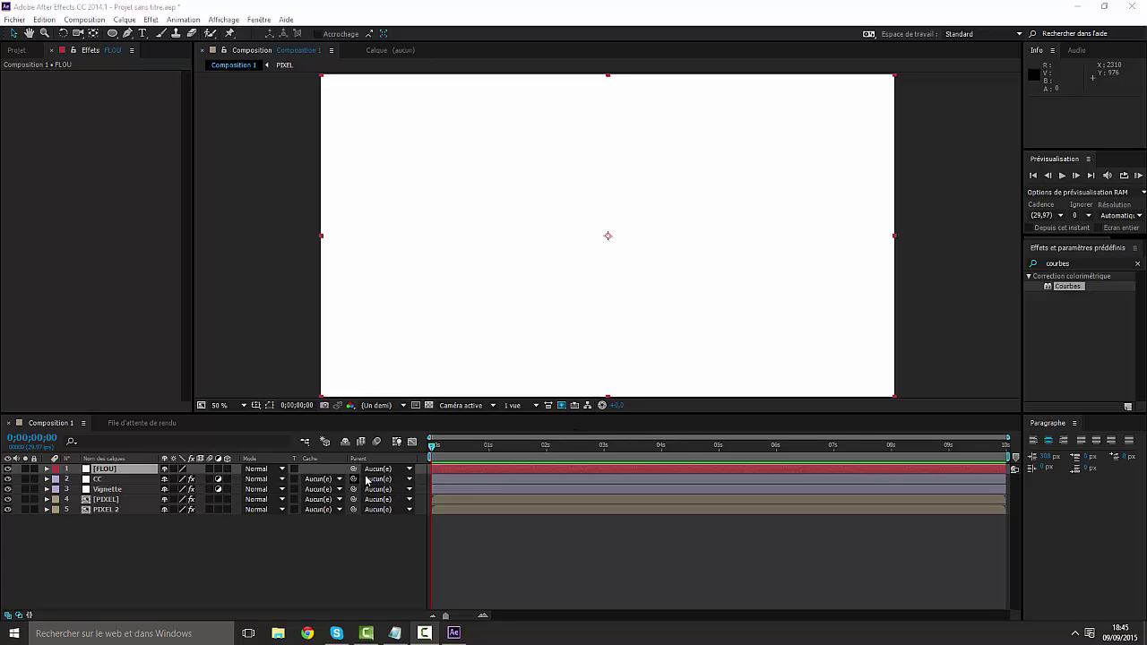
Step: Find the Gamme des dégradés effect and apply it to the FLOU layer
{"action": "double_click", "coordinate": [1073, 260]}
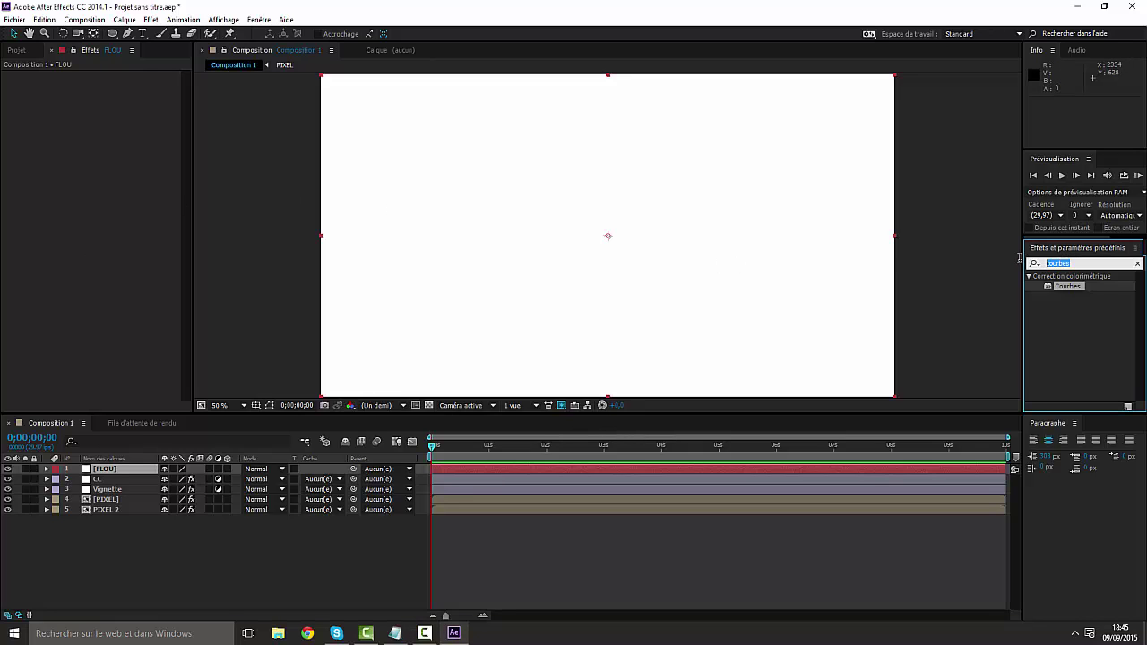
{"action": "type", "text": "gau"}
{"action": "key", "text": "BackSpace"}
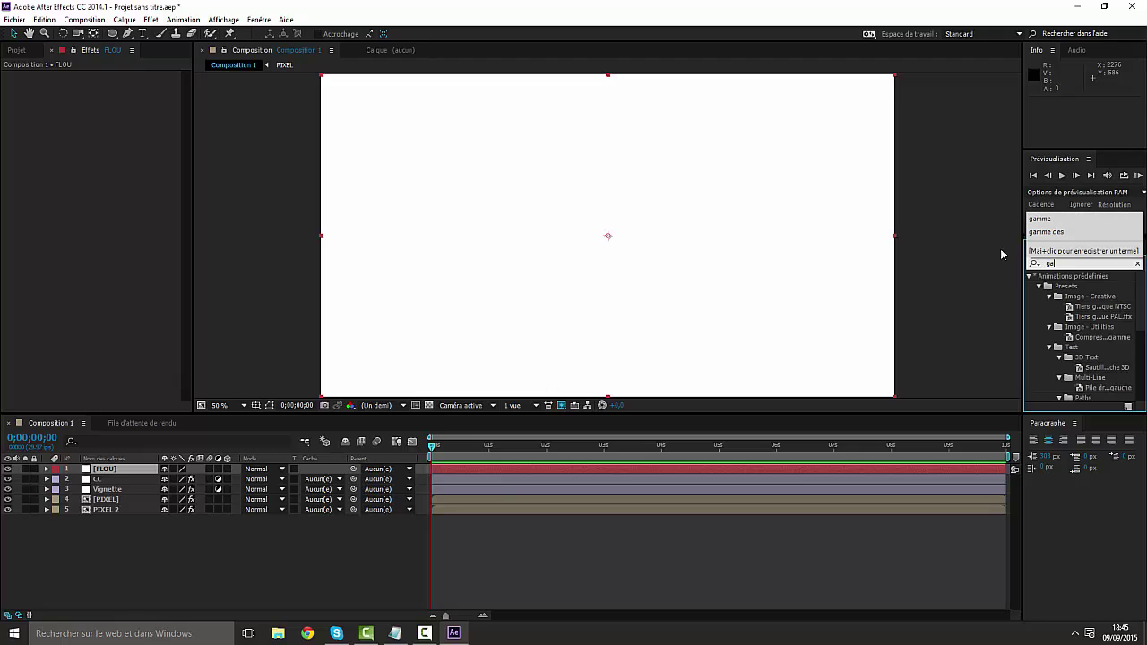
{"action": "type", "text": "mme de"}
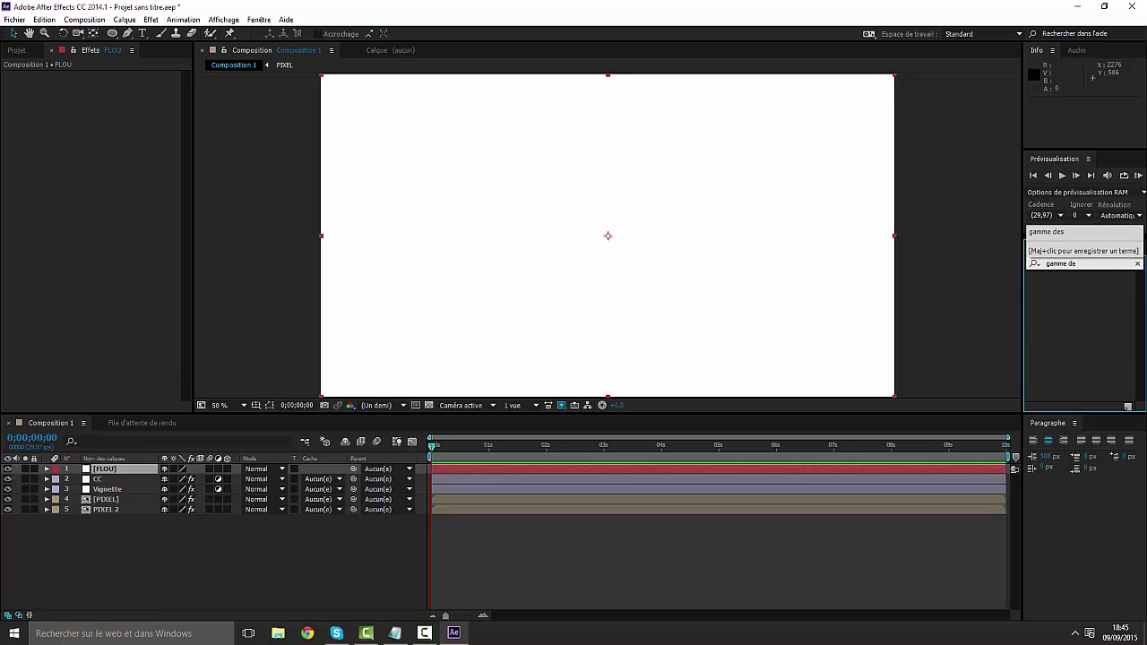
{"action": "key", "text": "BackSpace"}
{"action": "key", "text": "BackSpace"}
{"action": "left_click_drag", "start_coordinate": [1111, 288], "coordinate": [147, 468]}
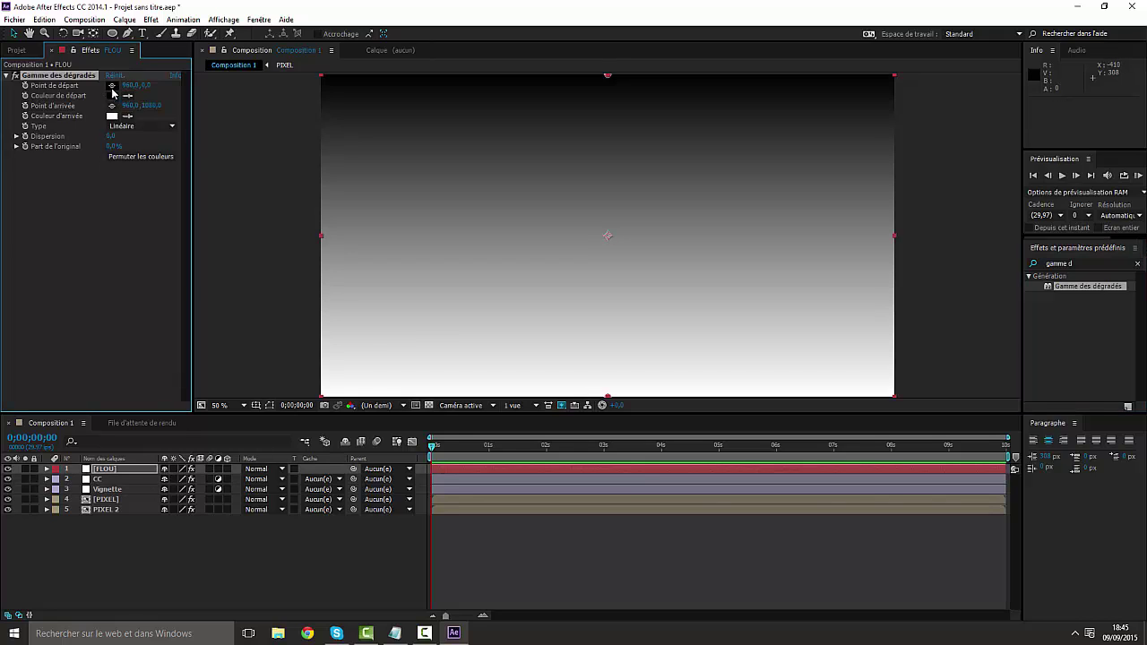
Step: Place the gradient's start point outside the frame, beyond its upper-left corner, at about -188, -108
{"action": "scroll", "coordinate": [936, 241], "scroll_direction": "down", "scroll_amount": 2}
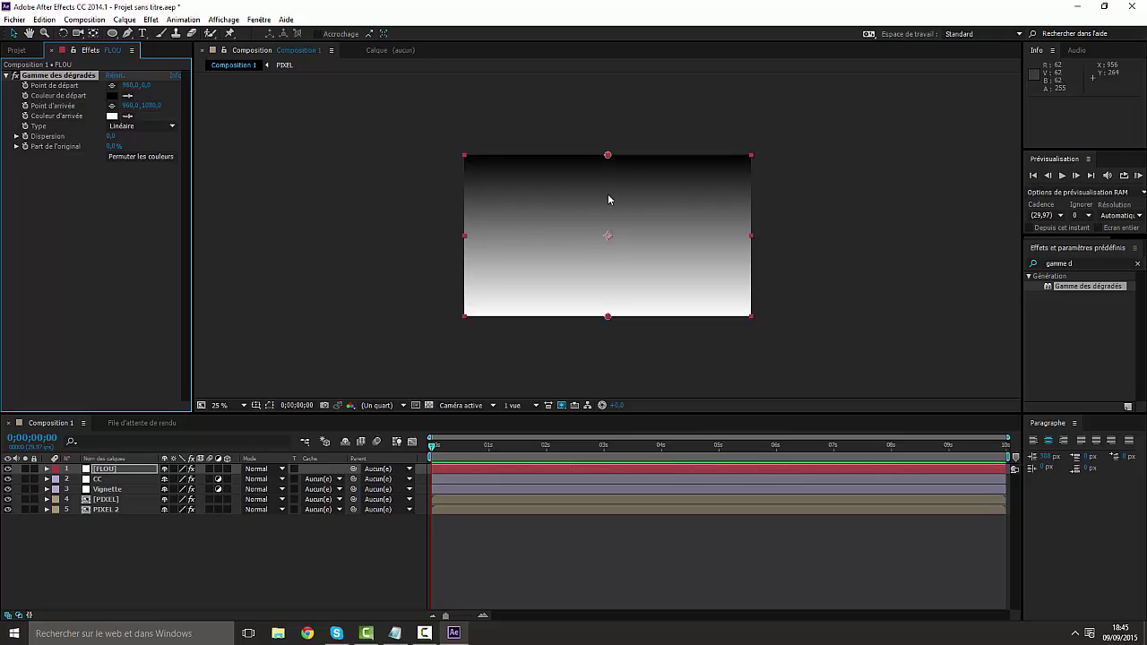
{"action": "left_click_drag", "start_coordinate": [609, 241], "coordinate": [631, 259]}
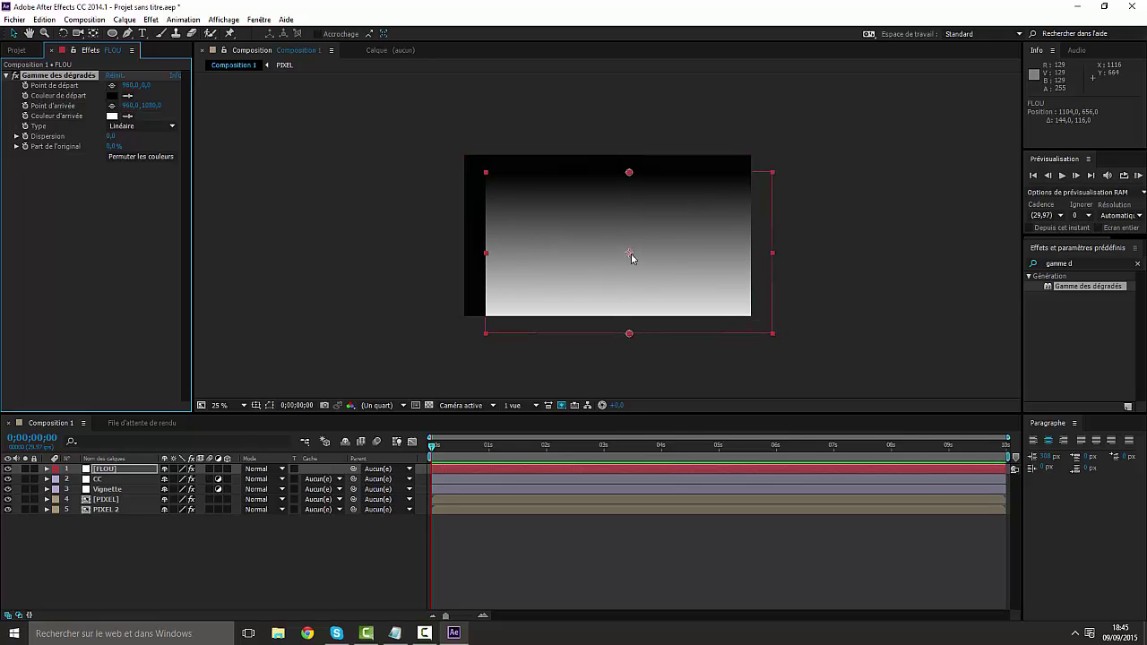
{"action": "key", "text": "ctrl+z"}
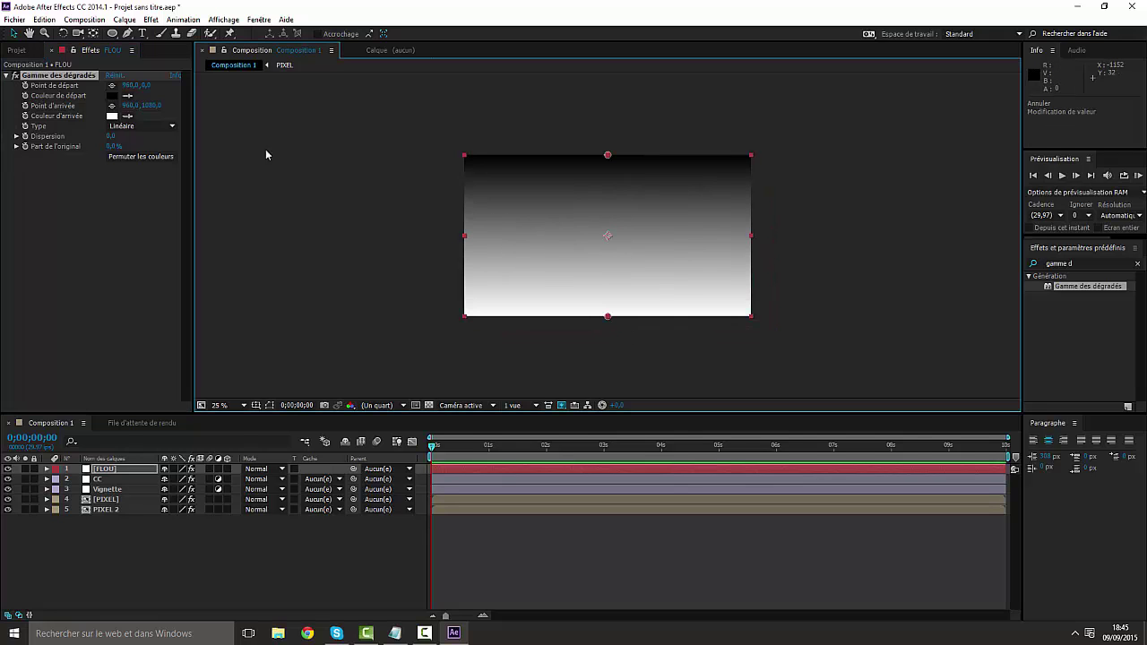
{"action": "left_click", "coordinate": [112, 86]}
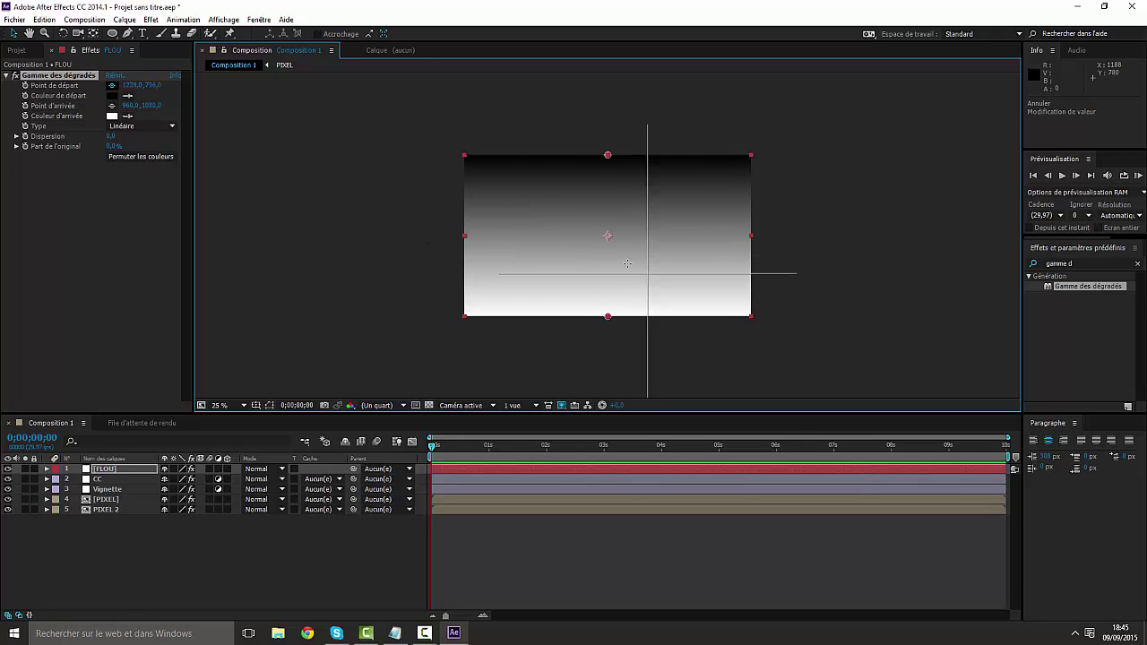
{"action": "left_click", "coordinate": [435, 139]}
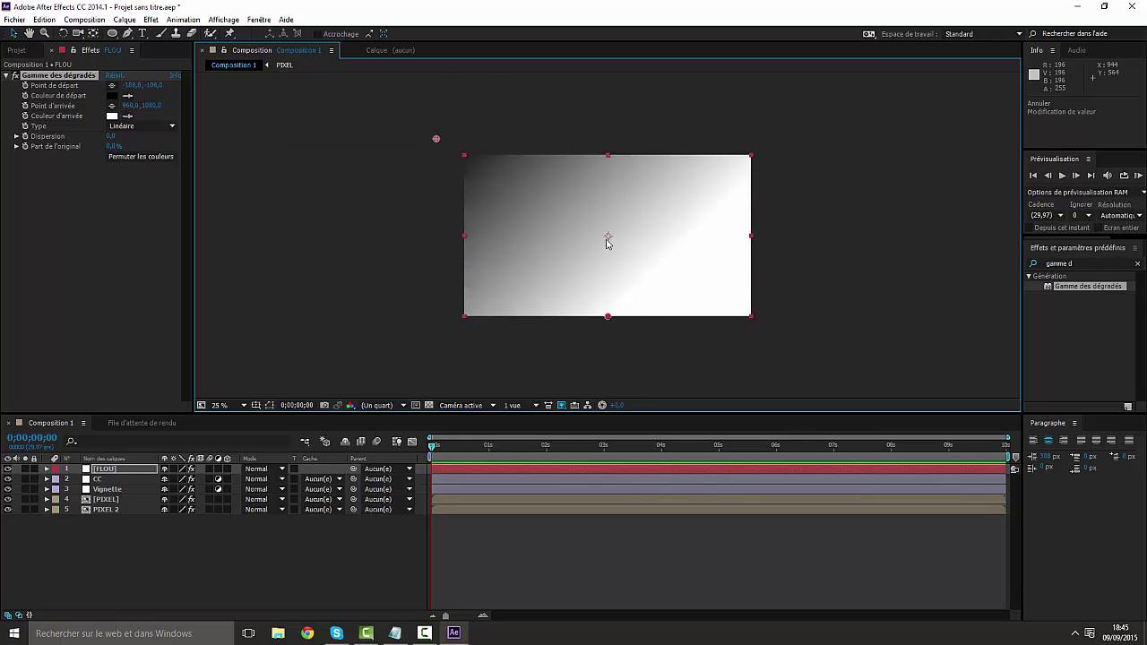
Step: Place the gradient's end point below the frame near its lower-right corner, at about 1752, 1216
{"action": "mouse_move", "coordinate": [608, 239]}
{"action": "left_mouse_down"}
{"action": "mouse_move", "coordinate": [648, 261]}
{"action": "mouse_move", "coordinate": [610, 243]}
{"action": "left_mouse_up"}
{"action": "key", "text": "ctrl+z"}
{"action": "key", "text": "ctrl+z"}
{"action": "left_click", "coordinate": [112, 105]}
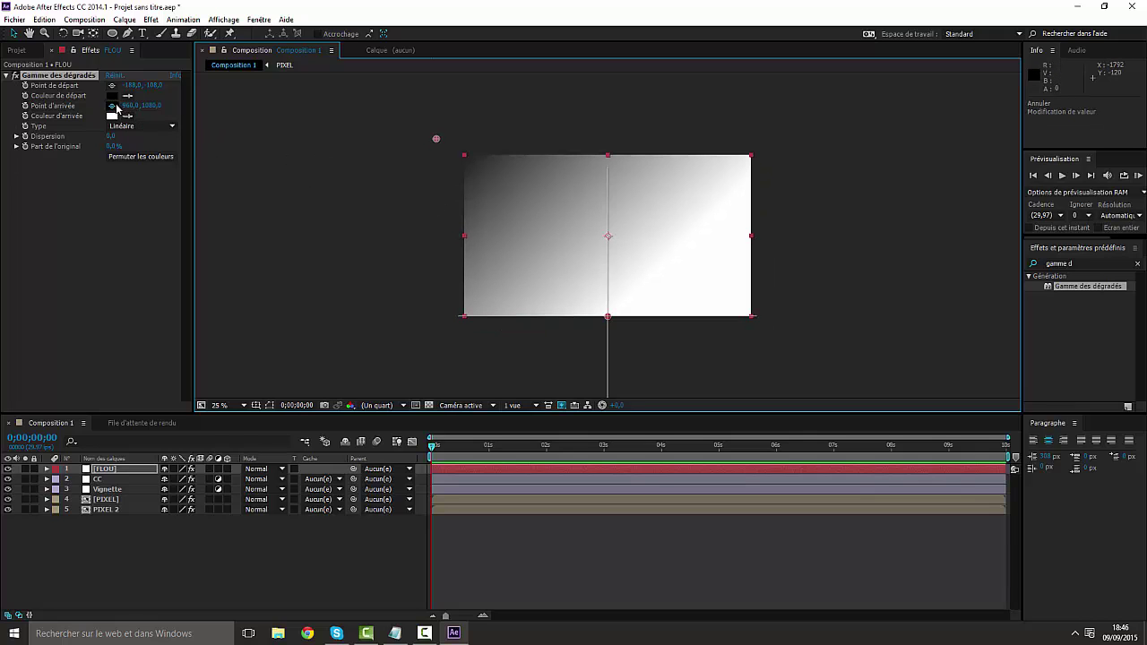
{"action": "left_click", "coordinate": [726, 336]}
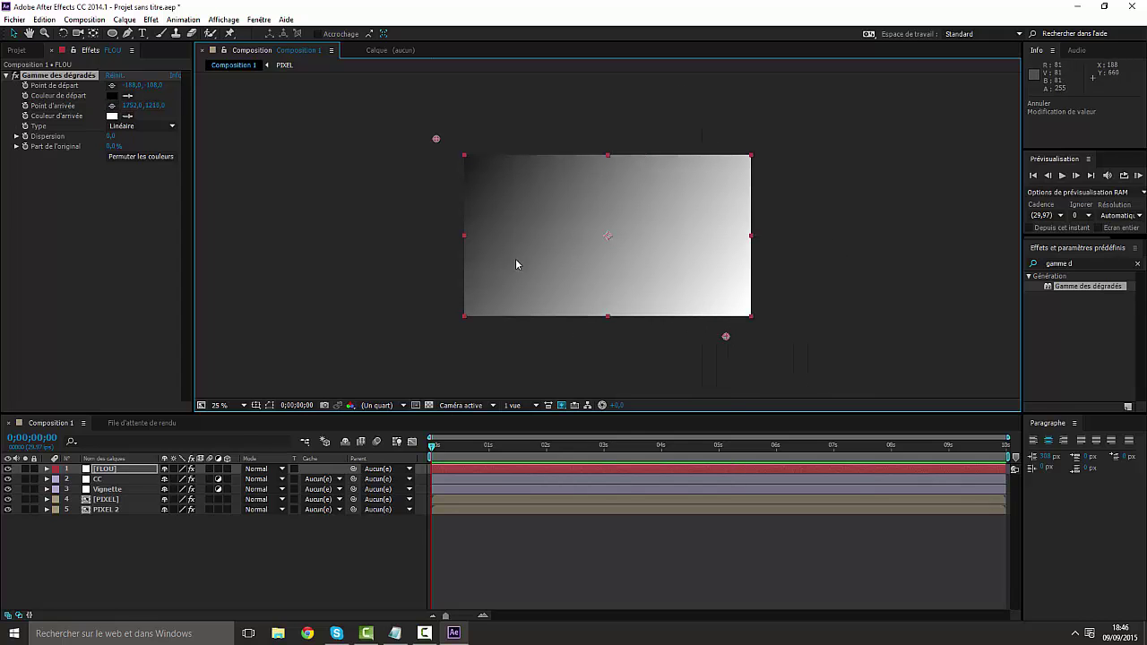
Step: Refine the diagonal gradient by moving its start point to about -24, -160 and its end point just below the lower-right corner
{"action": "left_click_drag", "start_coordinate": [436, 138], "coordinate": [462, 135]}
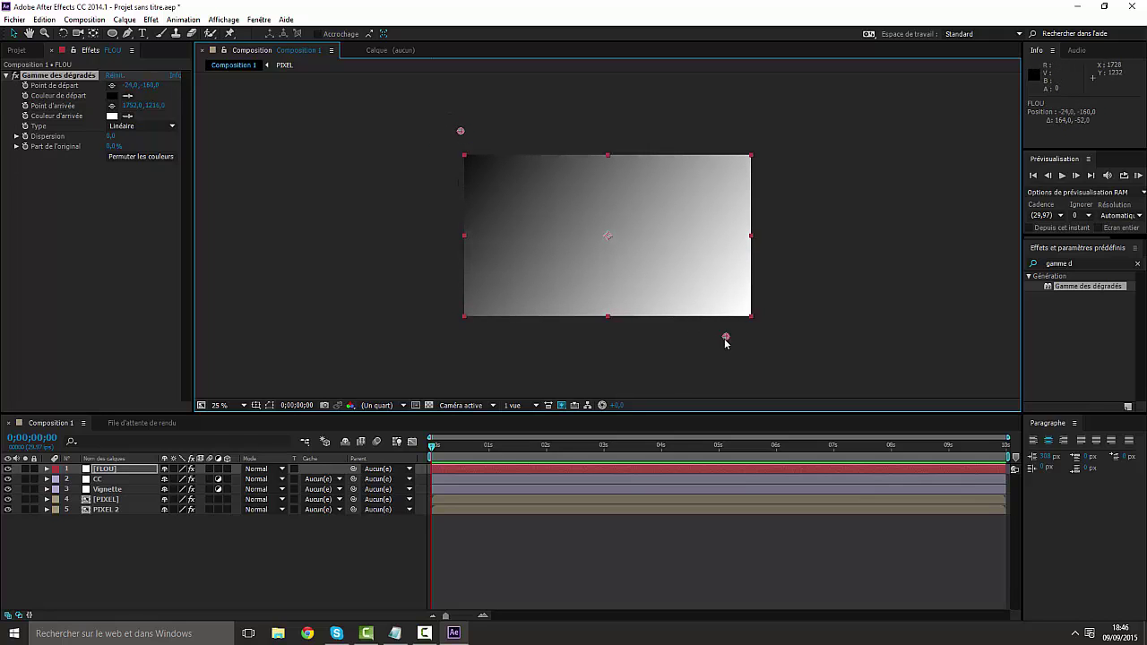
{"action": "left_click_drag", "start_coordinate": [726, 337], "coordinate": [749, 349]}
{"action": "left_click", "coordinate": [544, 371]}
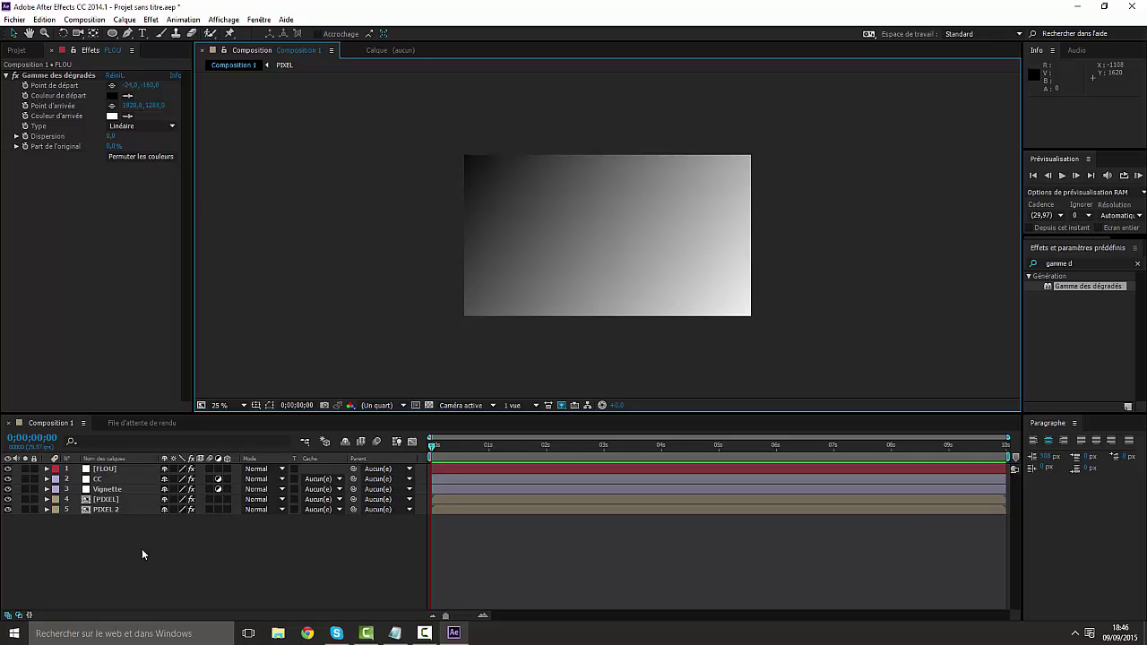
Step: Precompose the FLOU layer as Flou precomp, transferring all attributes into the new composition
{"action": "left_click", "coordinate": [104, 471]}
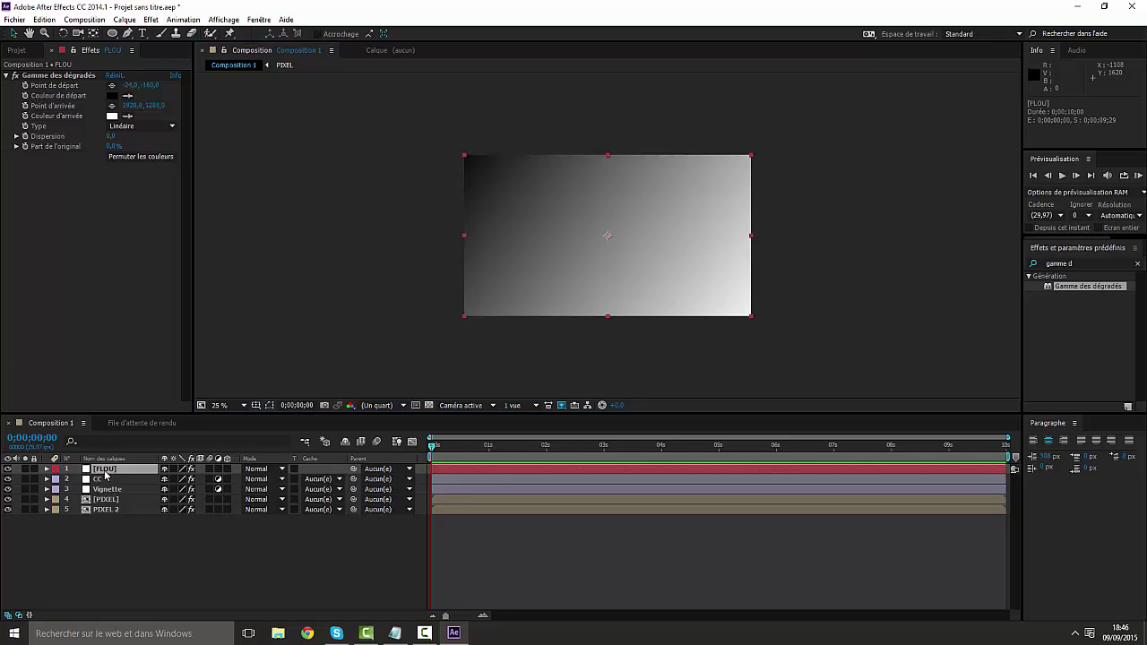
{"action": "right_click", "coordinate": [105, 473]}
{"action": "left_click", "coordinate": [170, 513]}
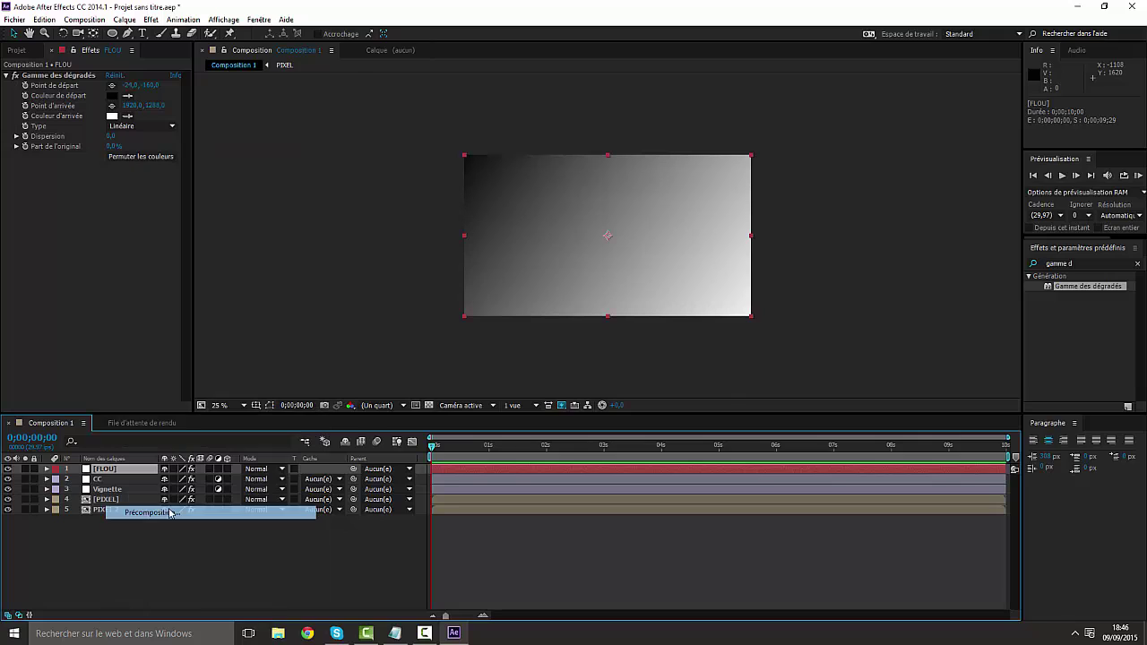
{"action": "type", "text": "fo"}
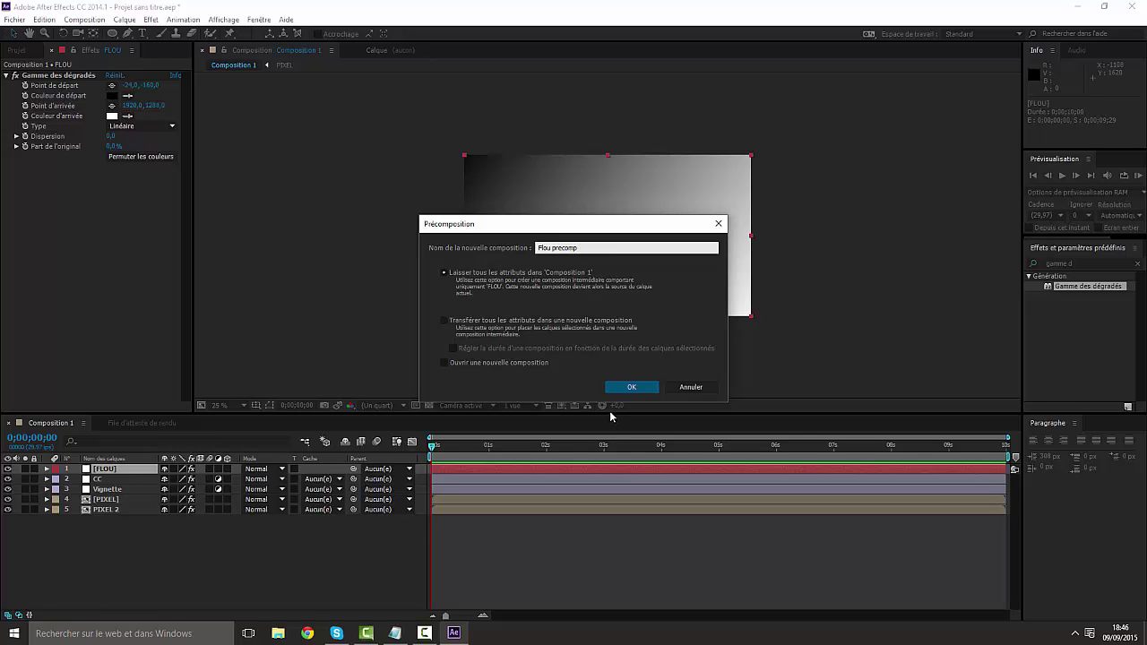
{"action": "left_click", "coordinate": [637, 385]}
{"action": "left_click", "coordinate": [447, 321]}
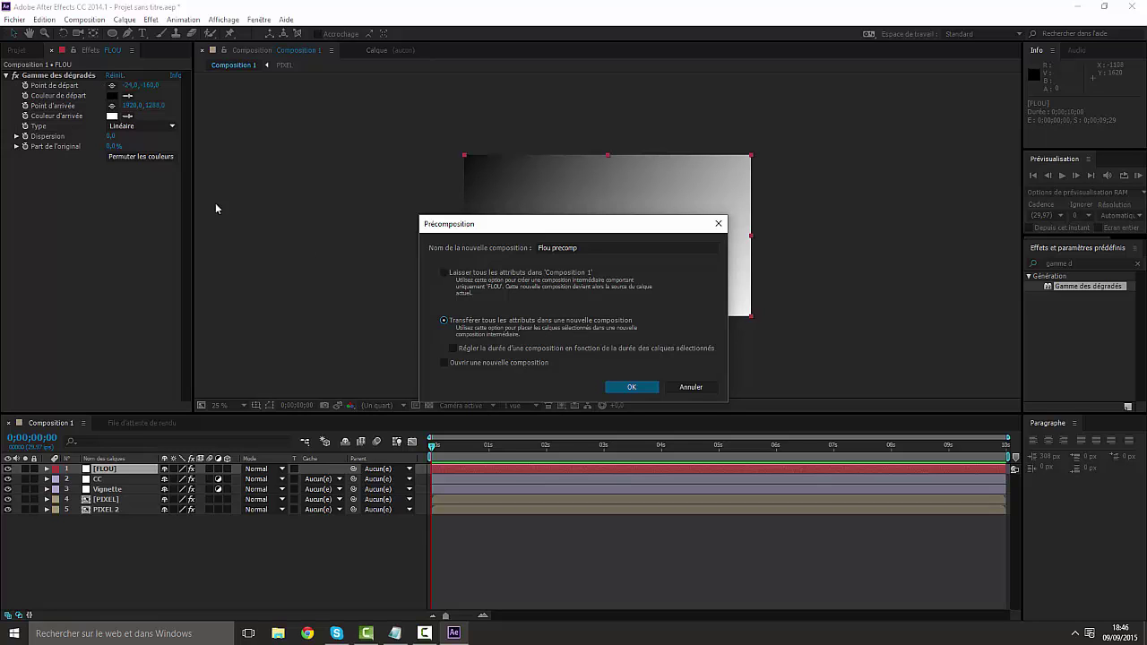
{"action": "left_click", "coordinate": [636, 387]}
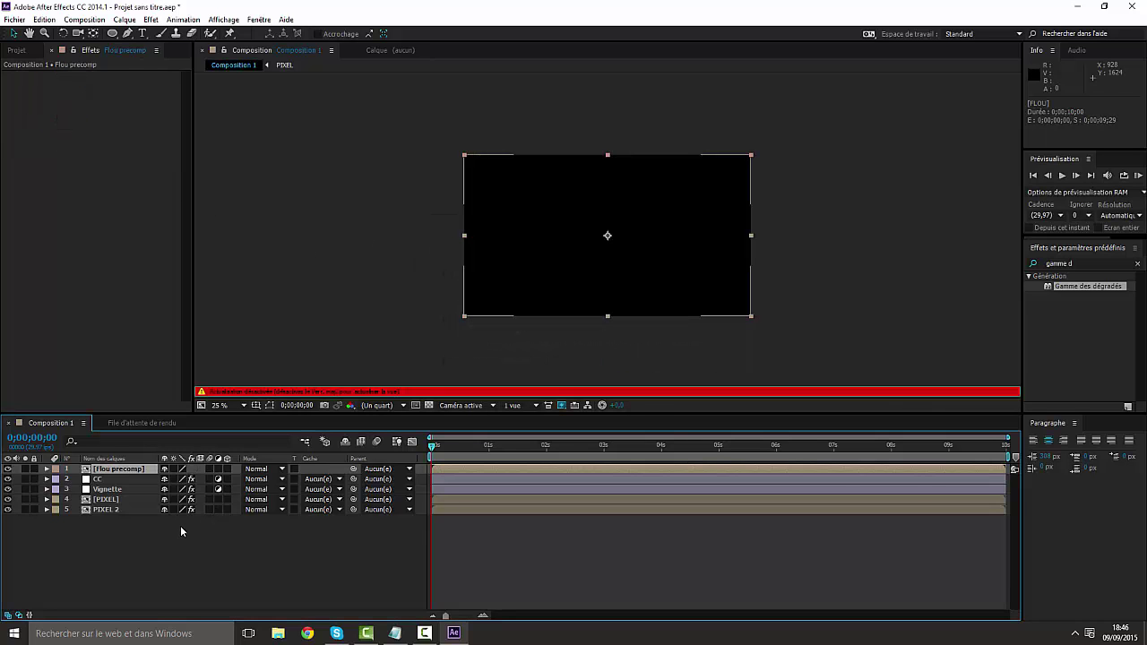
Step: Open Flou precomp to check the gradient effect on its FLOU layer, and return to Composition 1
{"action": "left_click", "coordinate": [115, 471]}
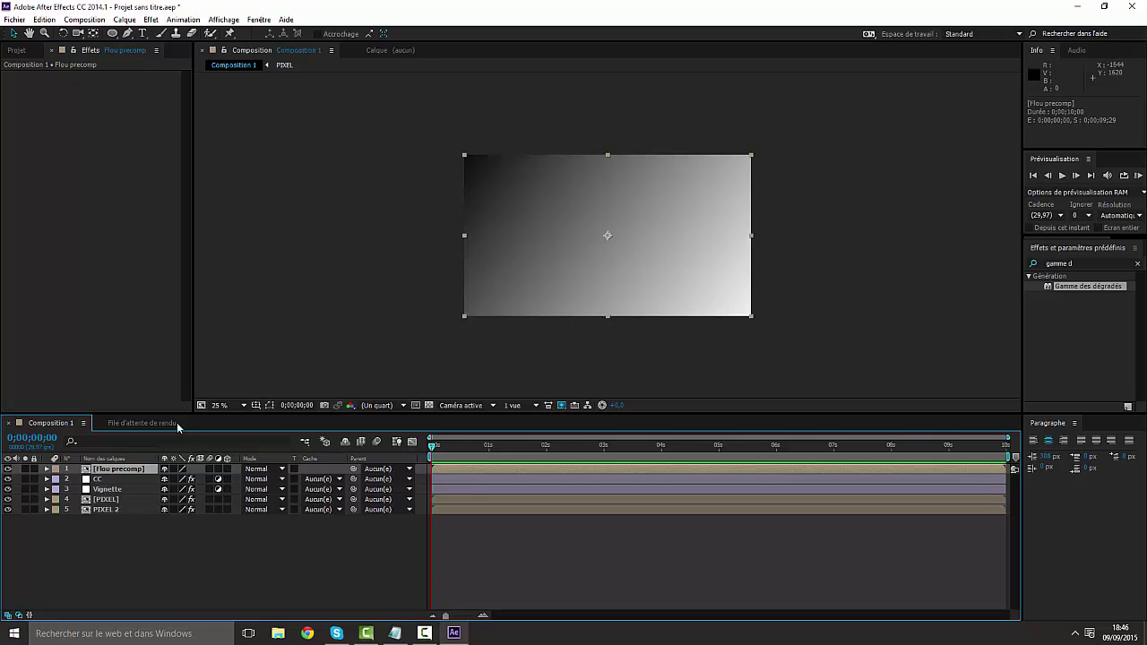
{"action": "double_click", "coordinate": [122, 469]}
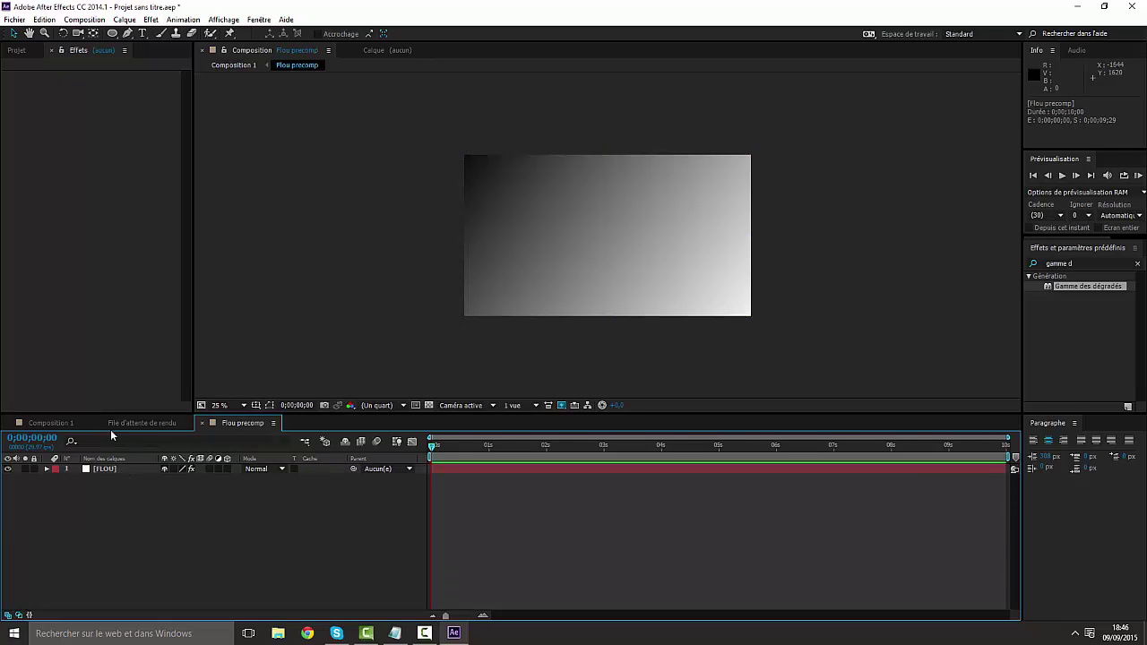
{"action": "left_click", "coordinate": [112, 469]}
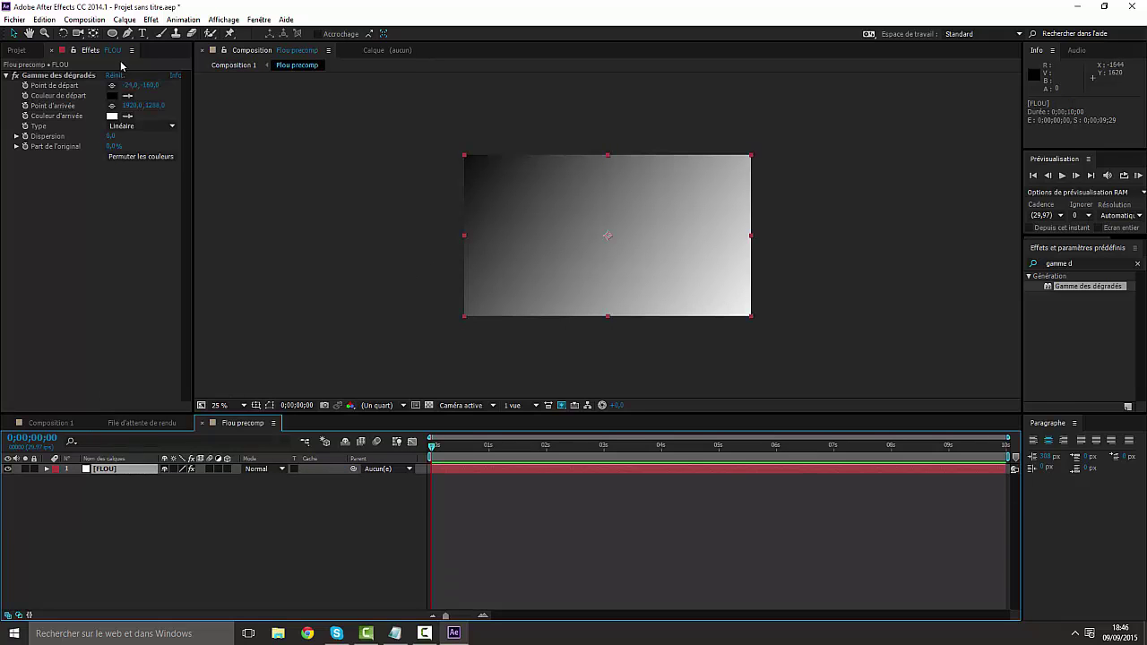
{"action": "left_click", "coordinate": [141, 423]}
{"action": "left_click", "coordinate": [45, 422]}
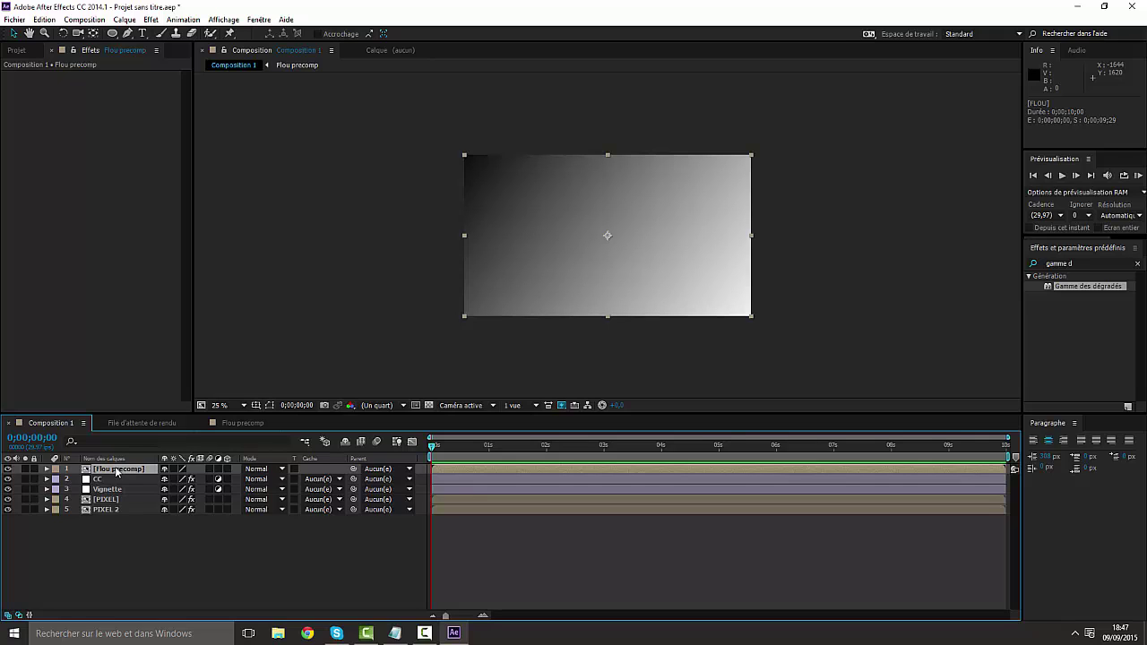
Step: Create a new adjustment layer above Flou precomp and rename it FLOU CAMERA
{"action": "key", "text": "ctrl+alt+y"}
{"action": "type", "text": "FLO"}
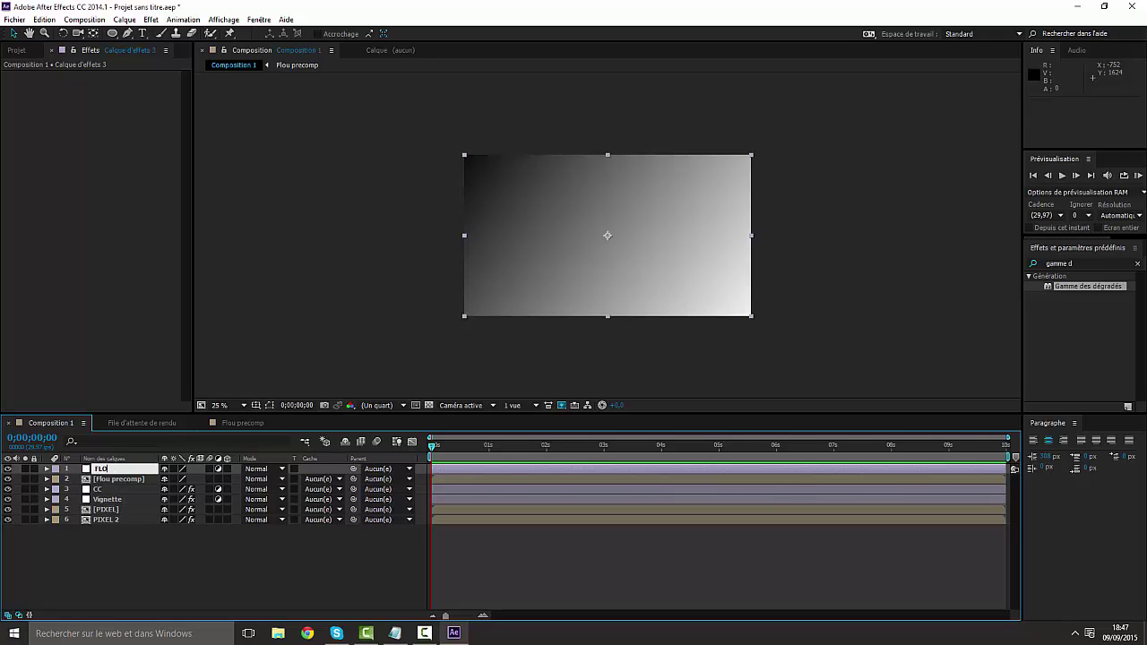
{"action": "type", "text": "U CAMERA"}
{"action": "key", "text": "Return"}
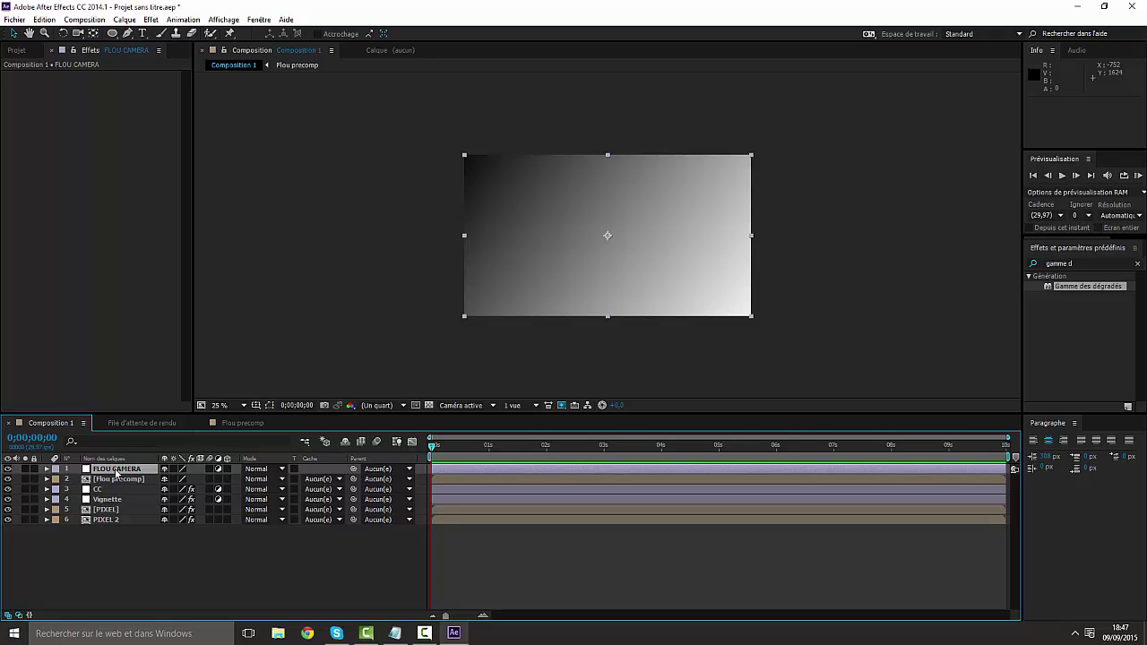
Step: Find the Flou objectif appareil photo effect and apply it to the FLOU CAMERA layer
{"action": "left_click", "coordinate": [1083, 263]}
{"action": "key", "text": "BackSpace"}
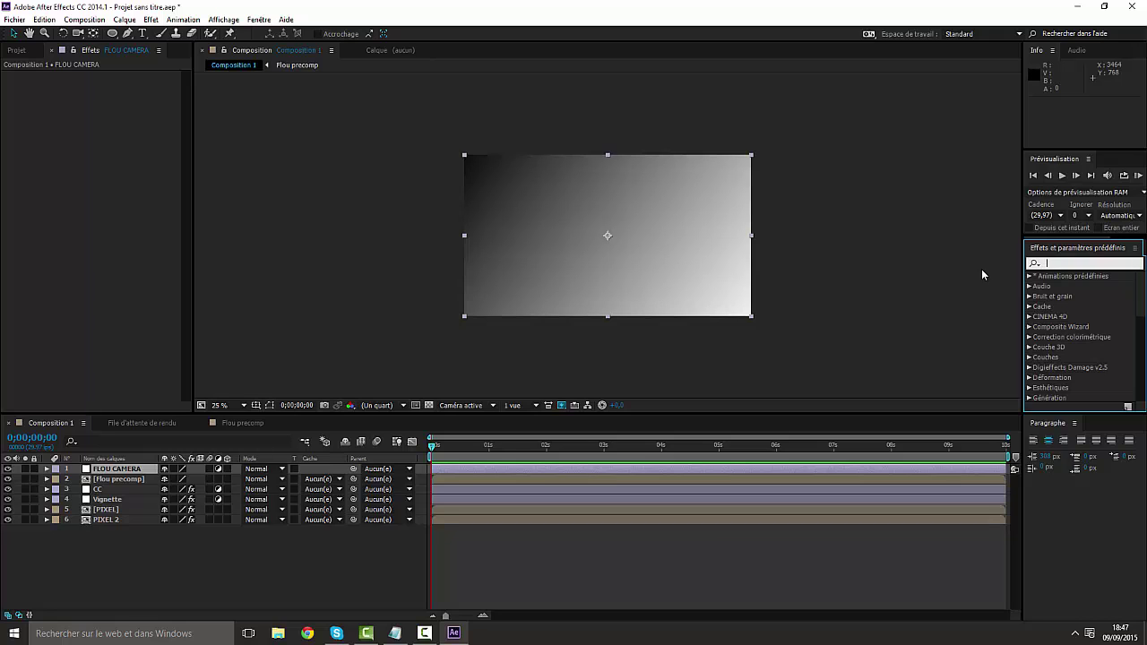
{"action": "type", "text": "flou"}
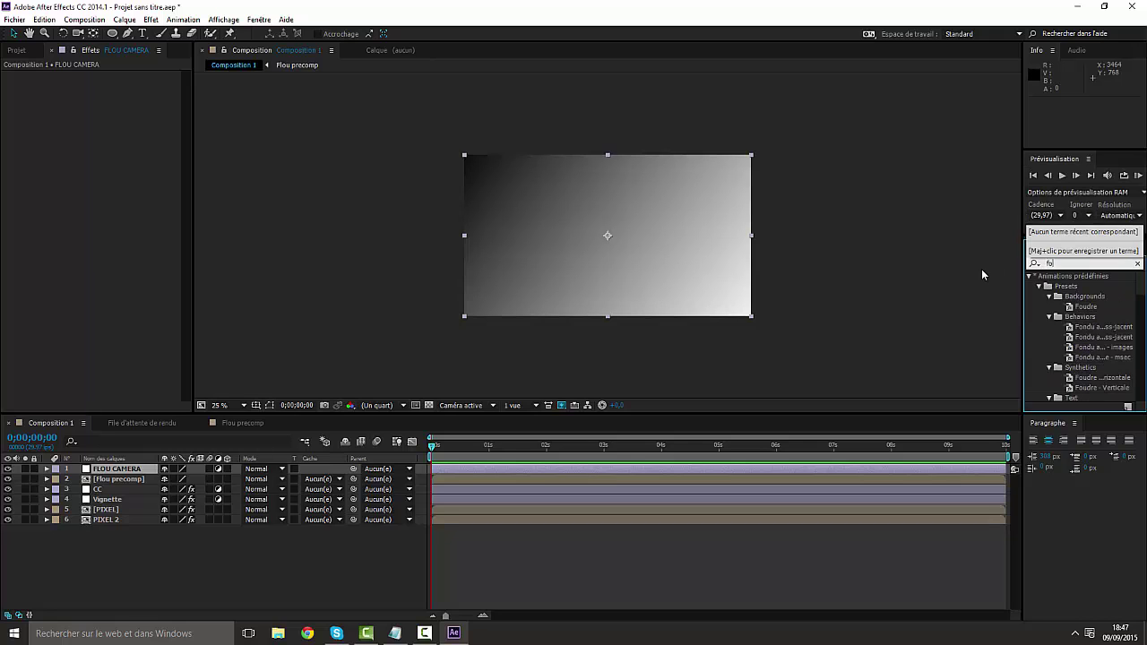
{"action": "type", "text": " ob"}
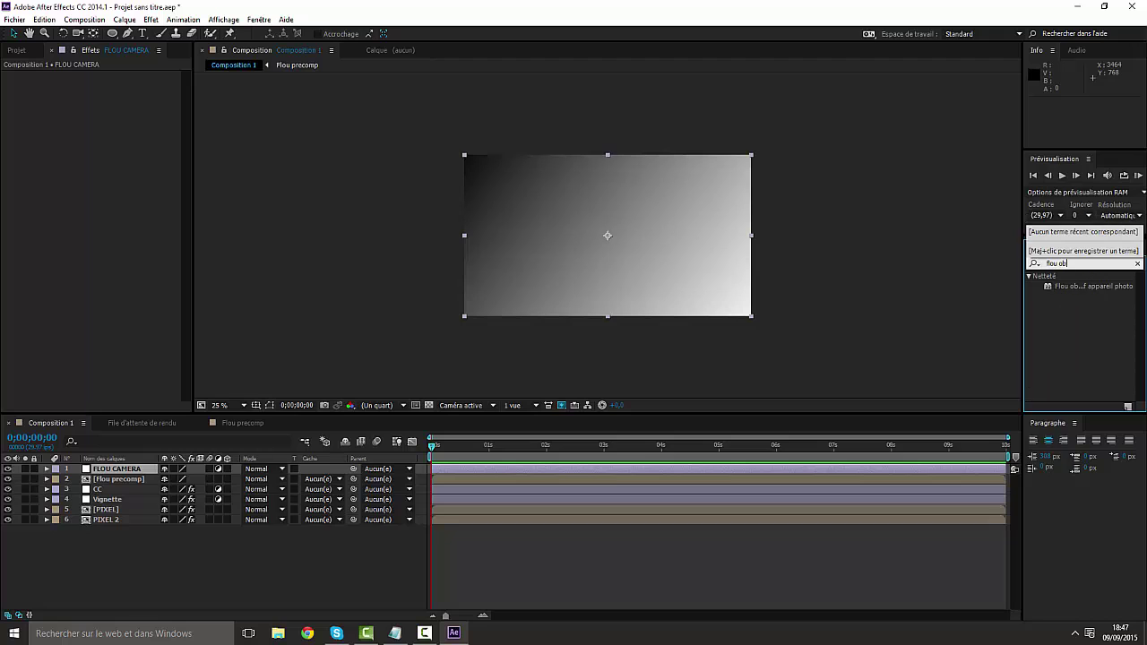
{"action": "left_click_drag", "start_coordinate": [1081, 286], "coordinate": [132, 471]}
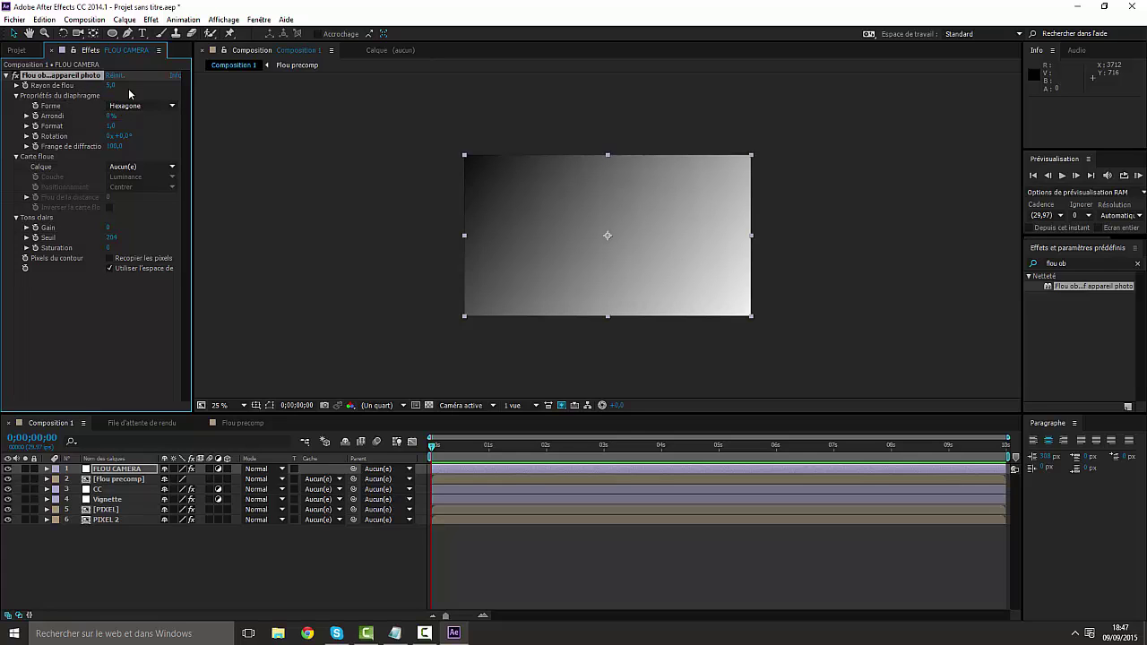
Step: Set the Carte floue layer of the camera lens blur to 2. Flou precomp
{"action": "left_click", "coordinate": [121, 167]}
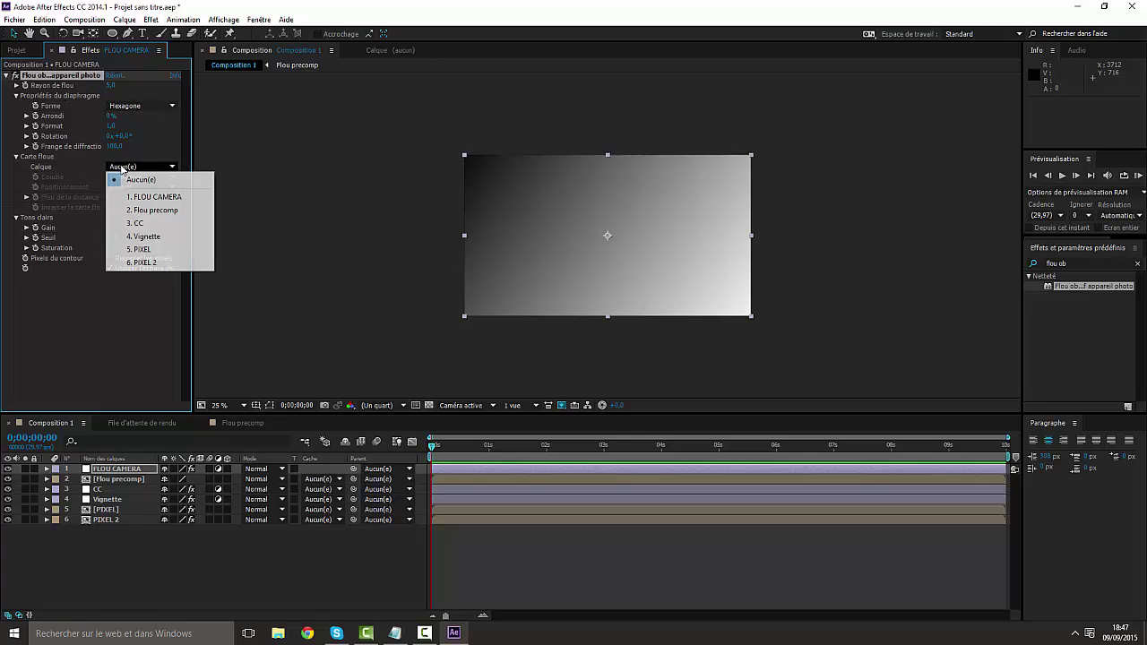
{"action": "left_click", "coordinate": [151, 211]}
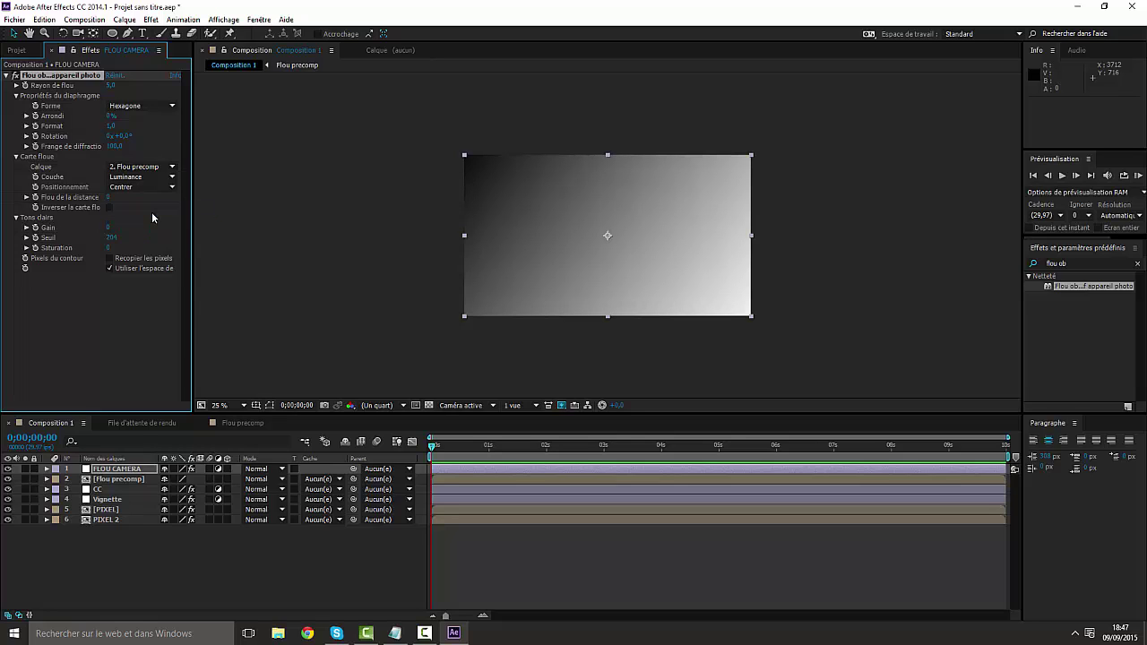
{"action": "left_click", "coordinate": [132, 480]}
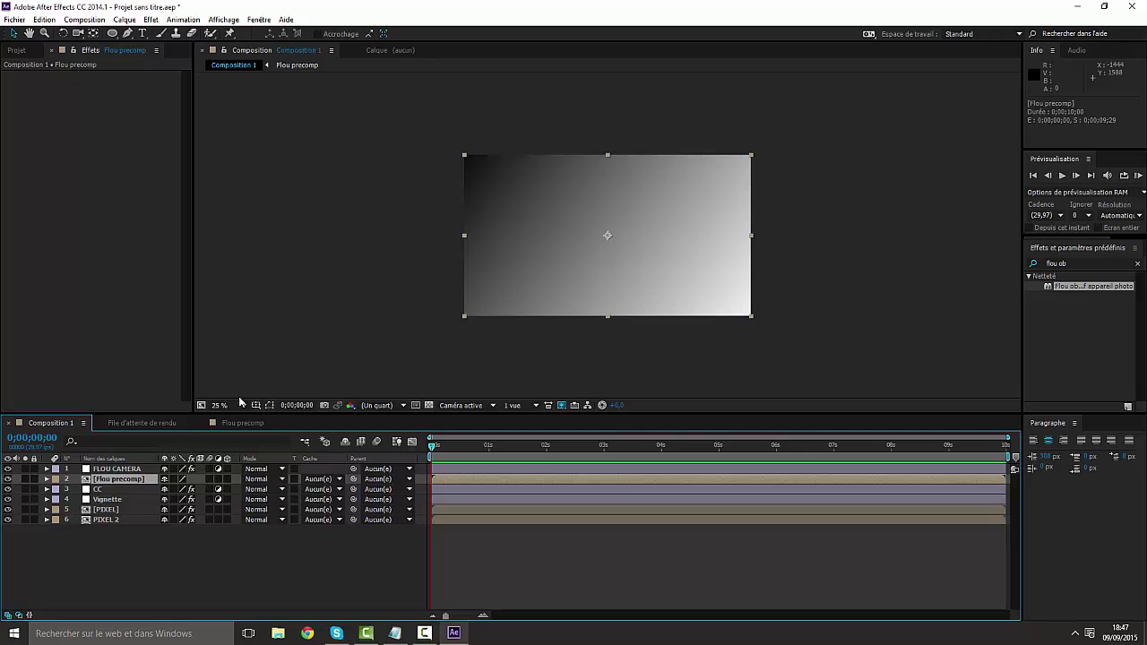
{"action": "left_click", "coordinate": [130, 468]}
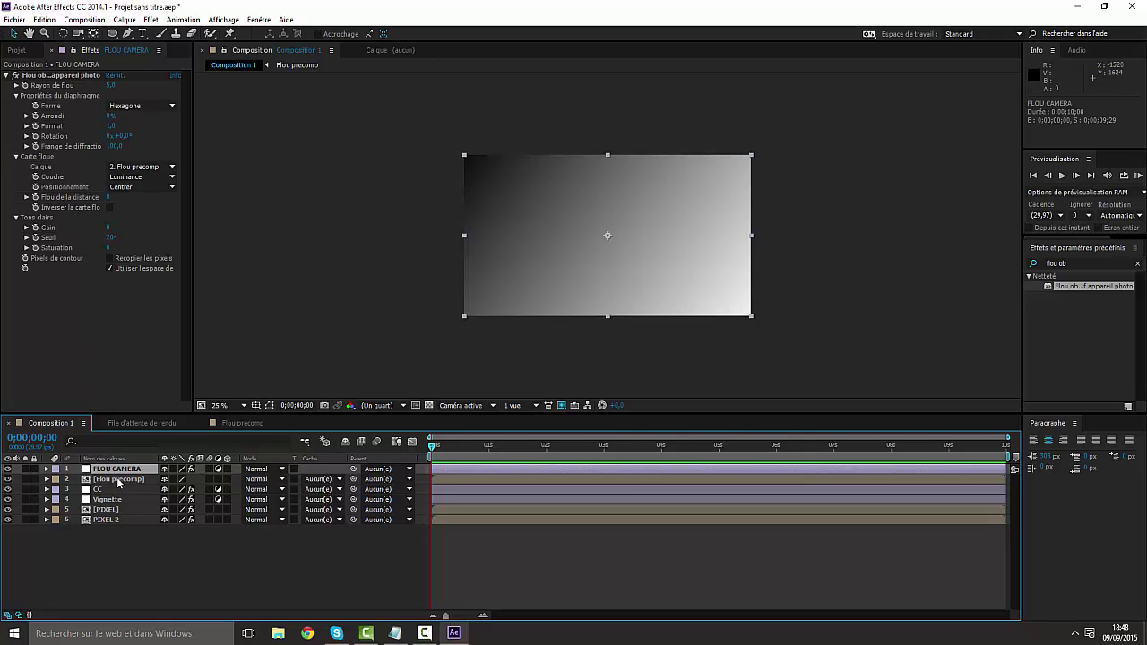
{"action": "mouse_move", "coordinate": [118, 480]}
{"action": "left_mouse_down"}
{"action": "mouse_move", "coordinate": [118, 540]}
{"action": "mouse_move", "coordinate": [119, 480]}
{"action": "left_mouse_up"}
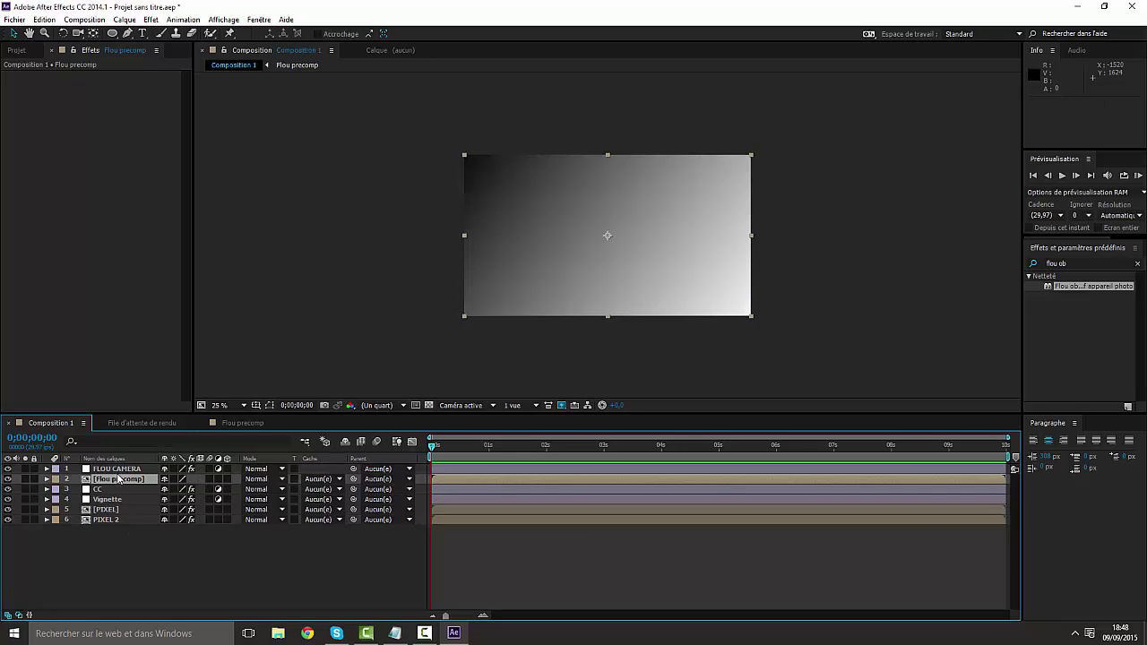
Step: Set the Rayon de flou of the FLOU CAMERA layer's lens blur to 0
{"action": "left_click", "coordinate": [117, 469]}
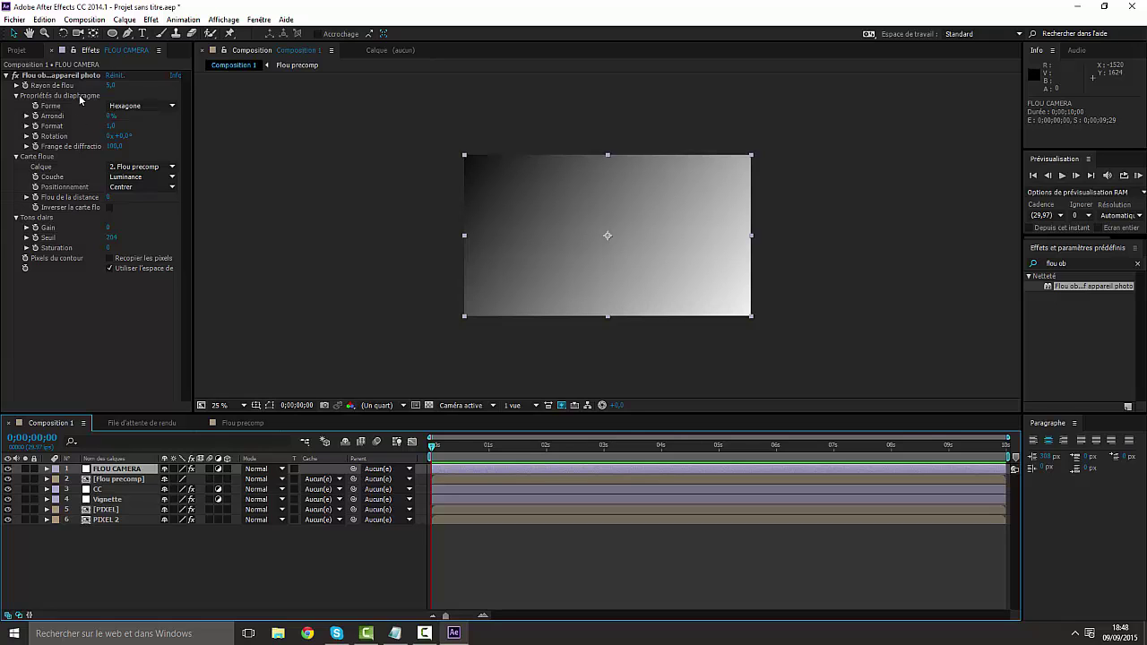
{"action": "left_click", "coordinate": [111, 86]}
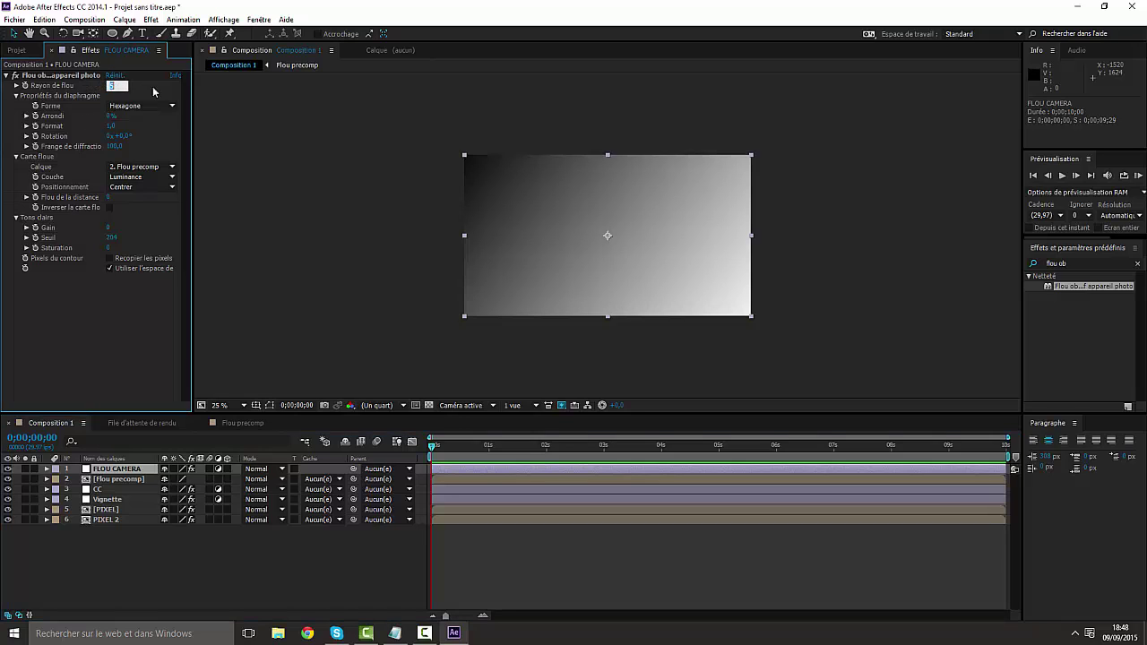
{"action": "type", "text": "0"}
{"action": "key", "text": "Return"}
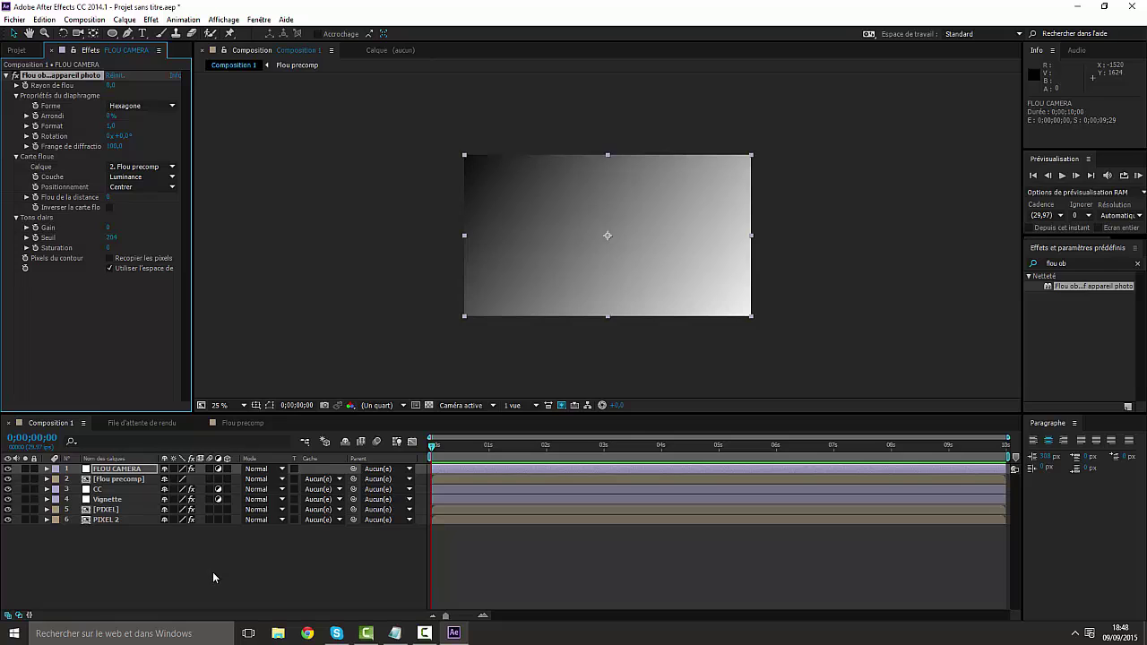
{"action": "left_click", "coordinate": [175, 552]}
{"action": "left_click", "coordinate": [139, 469]}
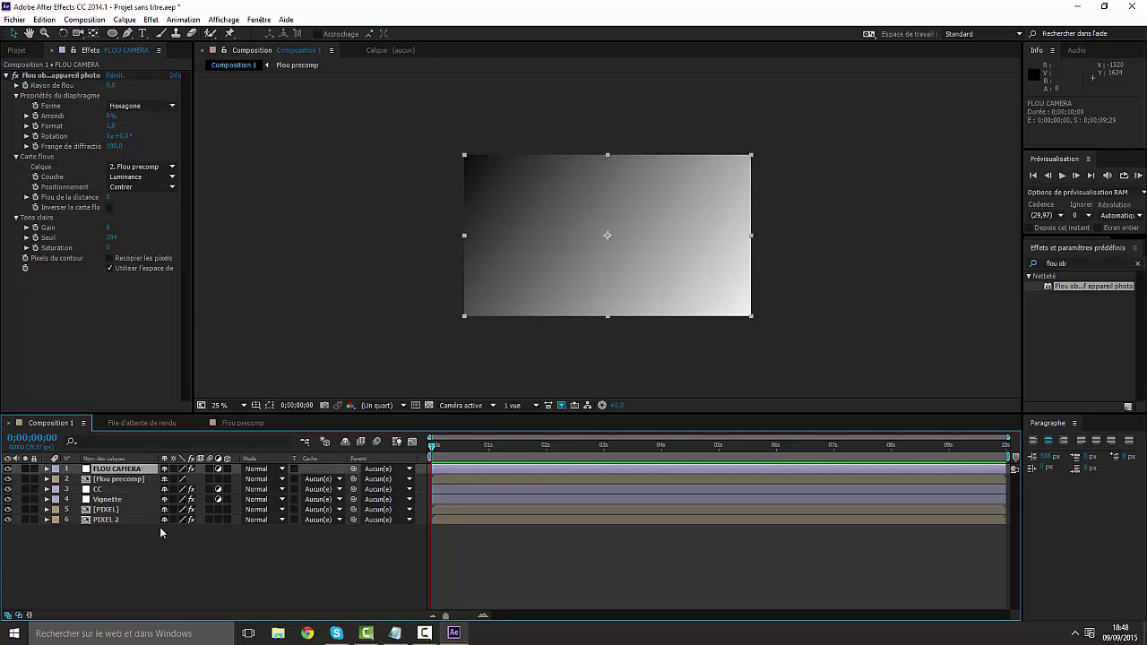
Step: Create a two-node camera with the 24 mm preset in Composition 1
{"action": "left_click", "coordinate": [203, 560]}
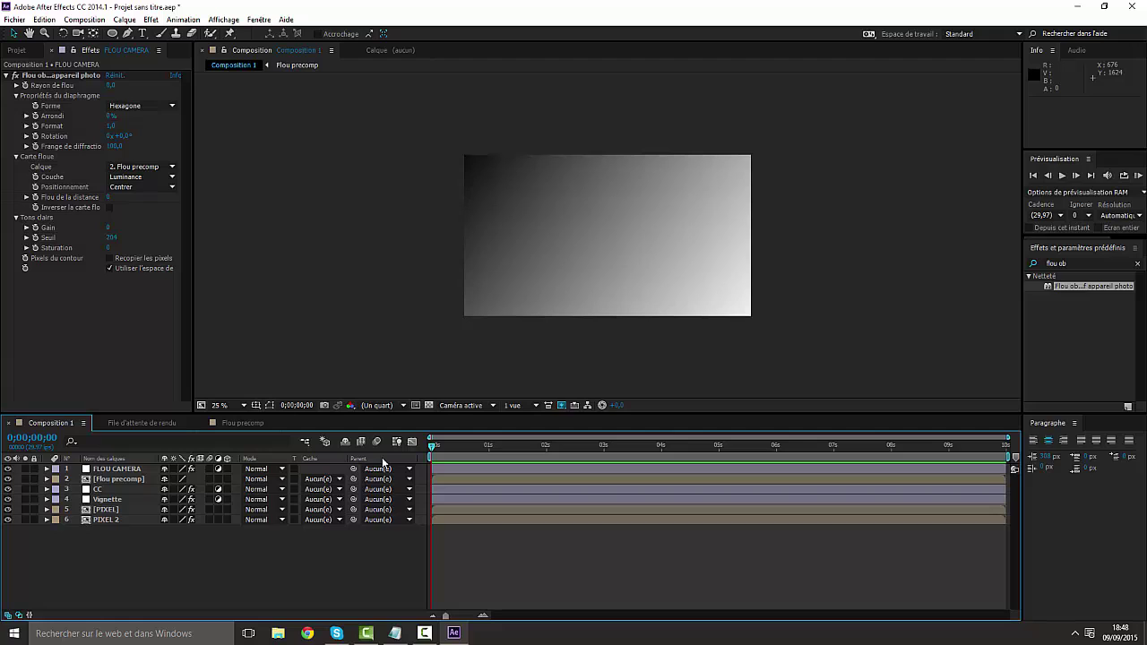
{"action": "right_click", "coordinate": [144, 547]}
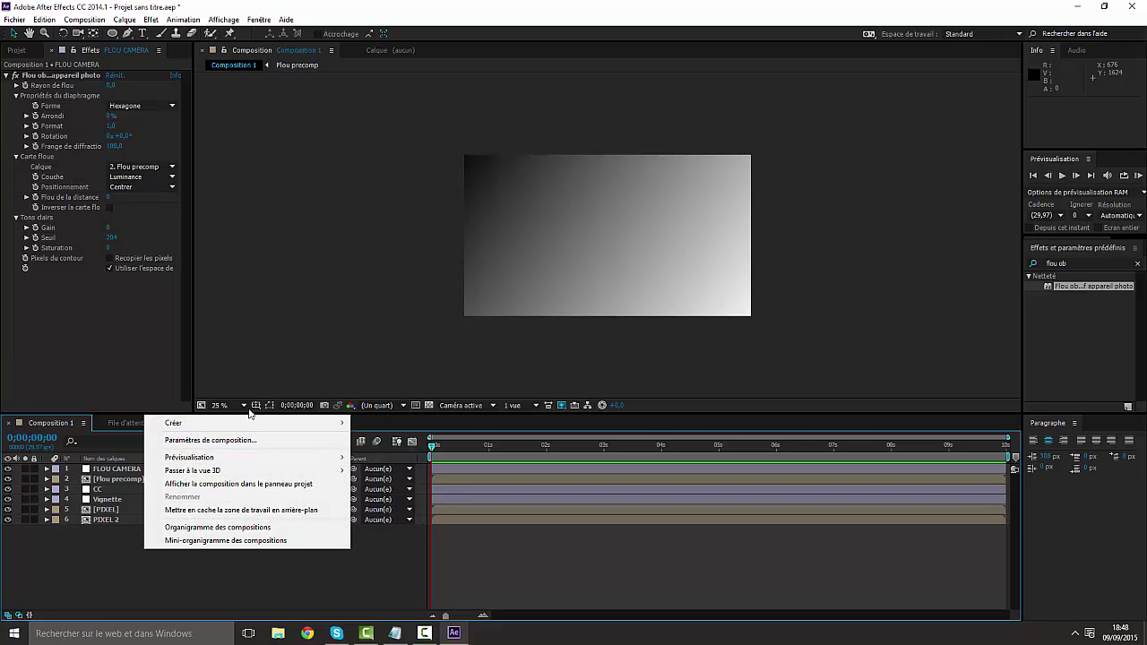
{"action": "mouse_move", "coordinate": [257, 423]}
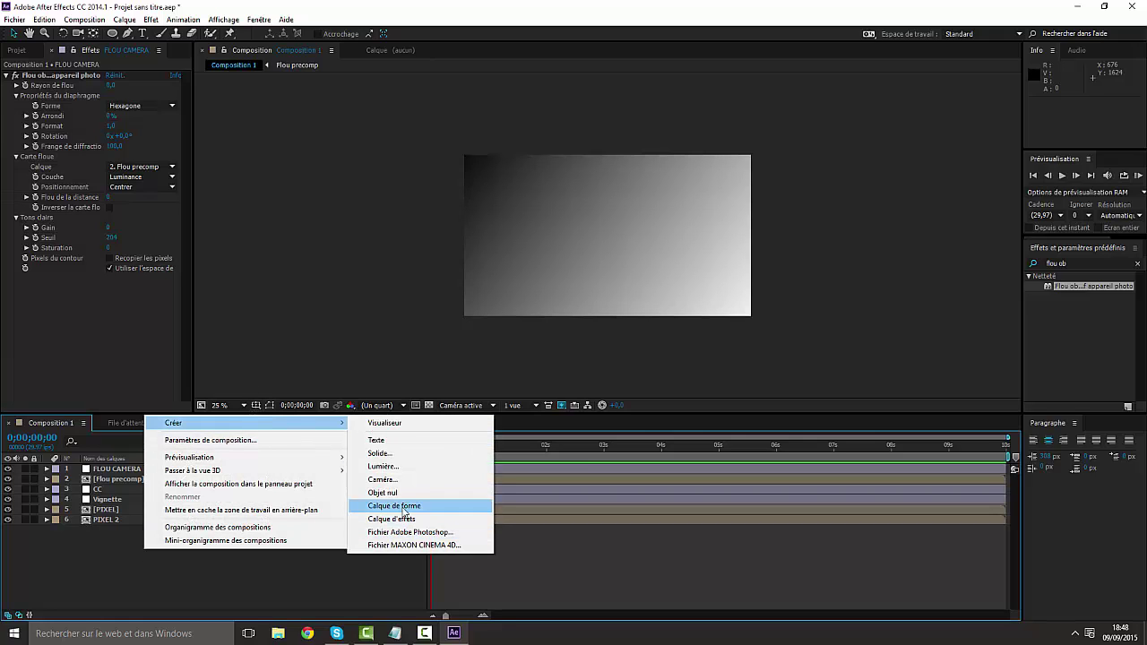
{"action": "left_click", "coordinate": [385, 480]}
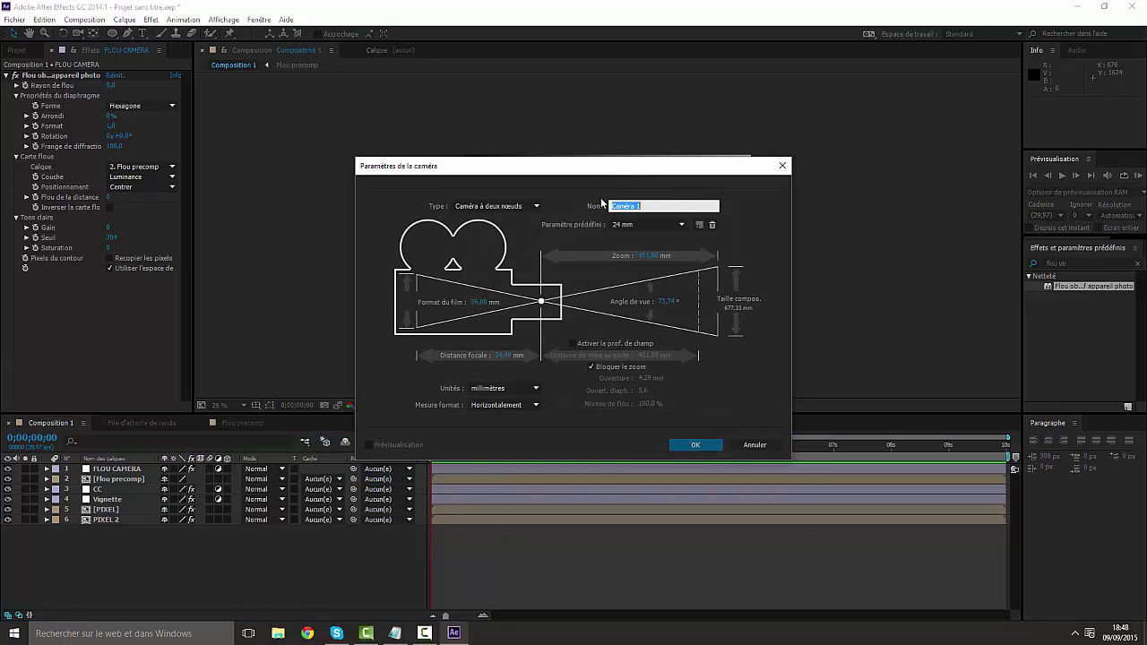
{"action": "left_click", "coordinate": [620, 227]}
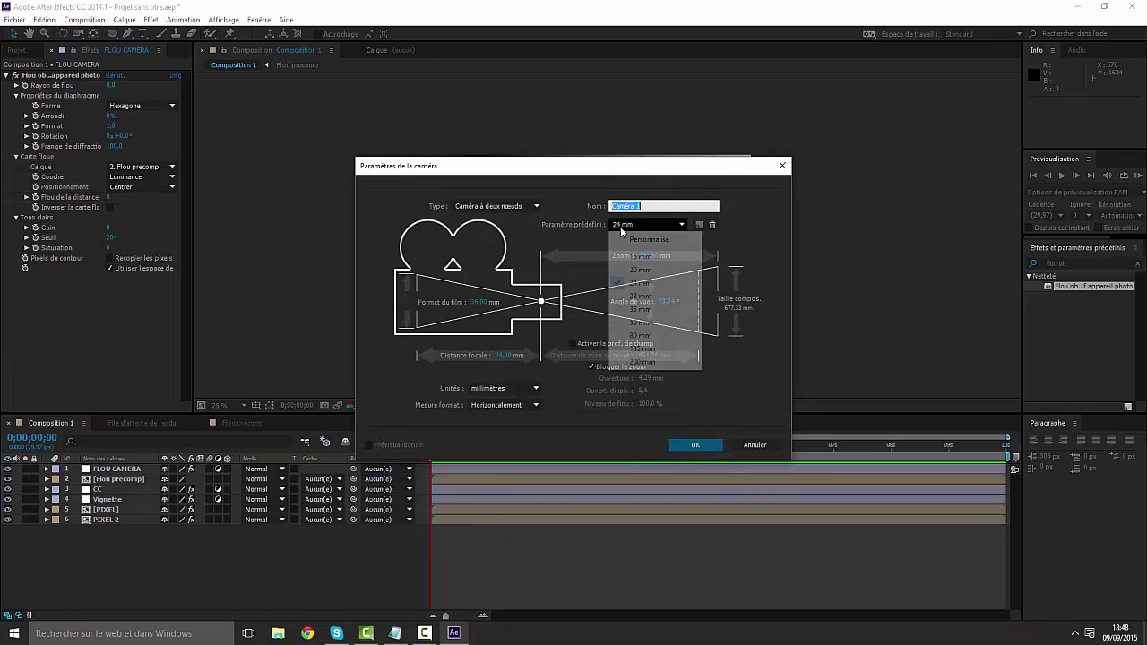
{"action": "left_click", "coordinate": [633, 285]}
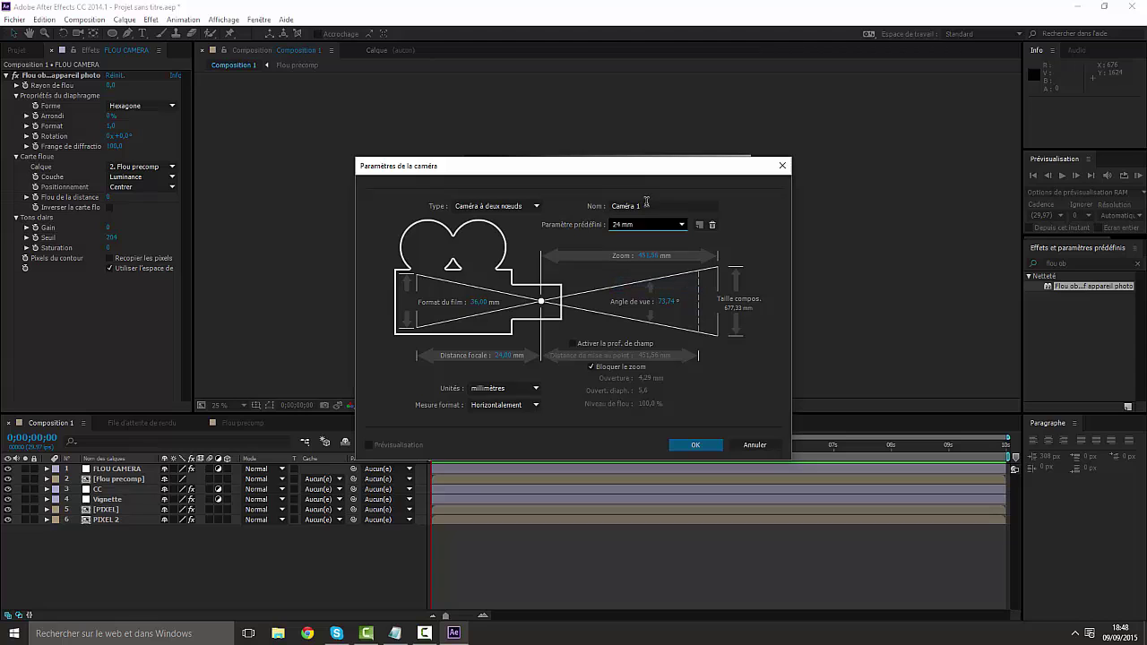
{"action": "left_click", "coordinate": [691, 444]}
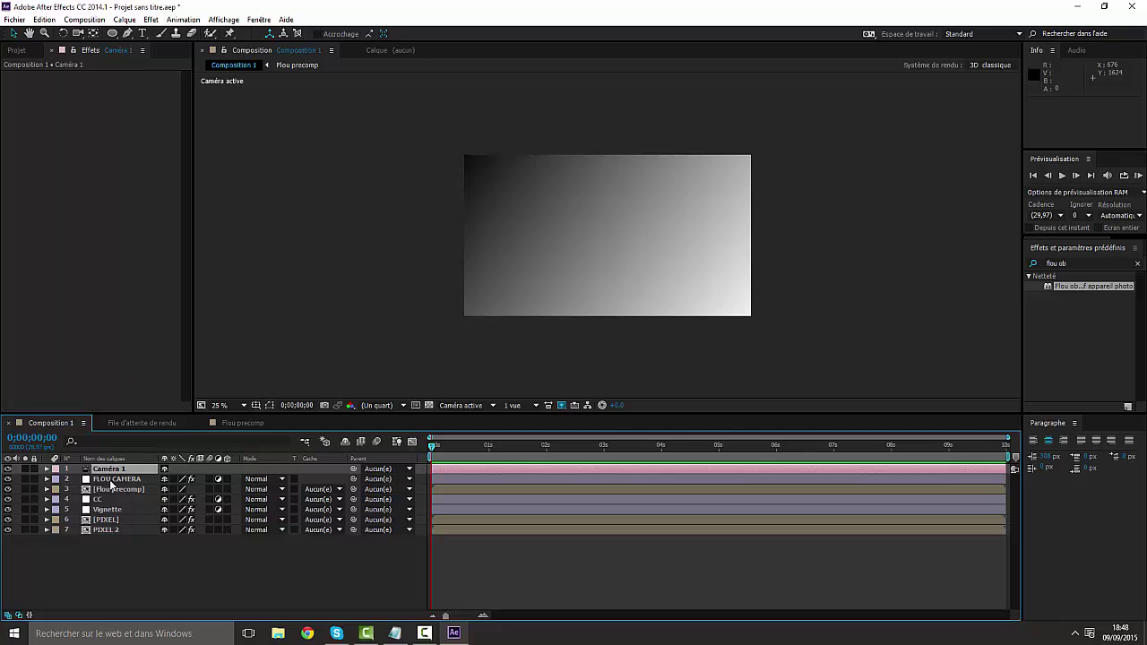
Step: Place the Flou precomp layer at the bottom of the layer stack and adjust the camera distance to frame the whole WARNING title and icon
{"action": "left_click_drag", "start_coordinate": [117, 489], "coordinate": [112, 553]}
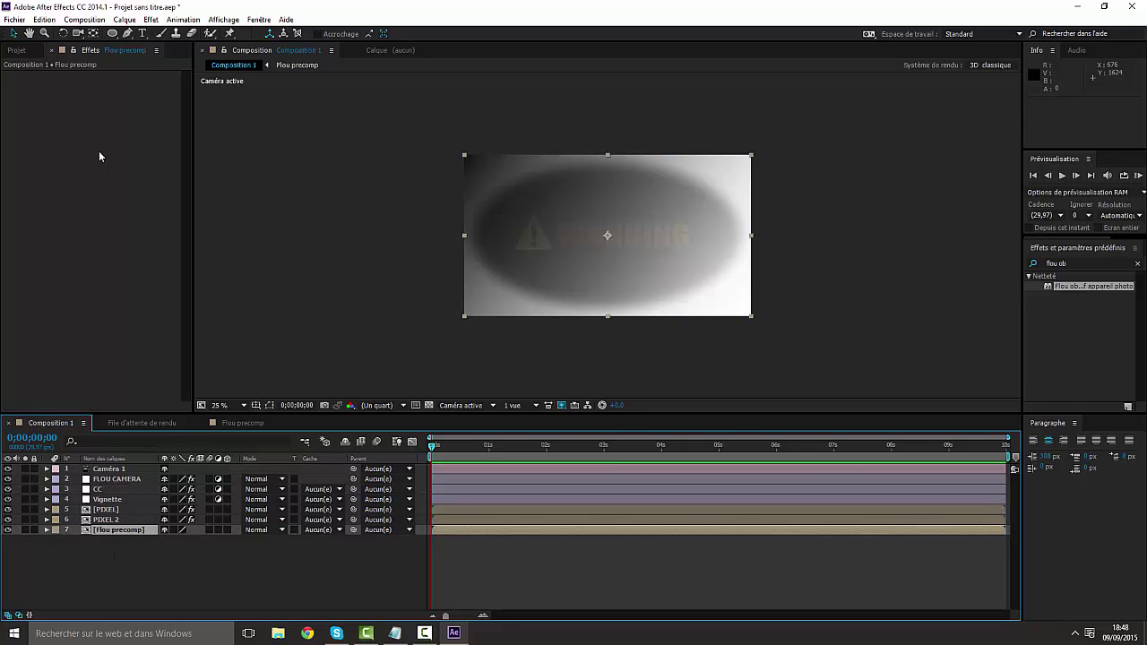
{"action": "left_click", "coordinate": [79, 34]}
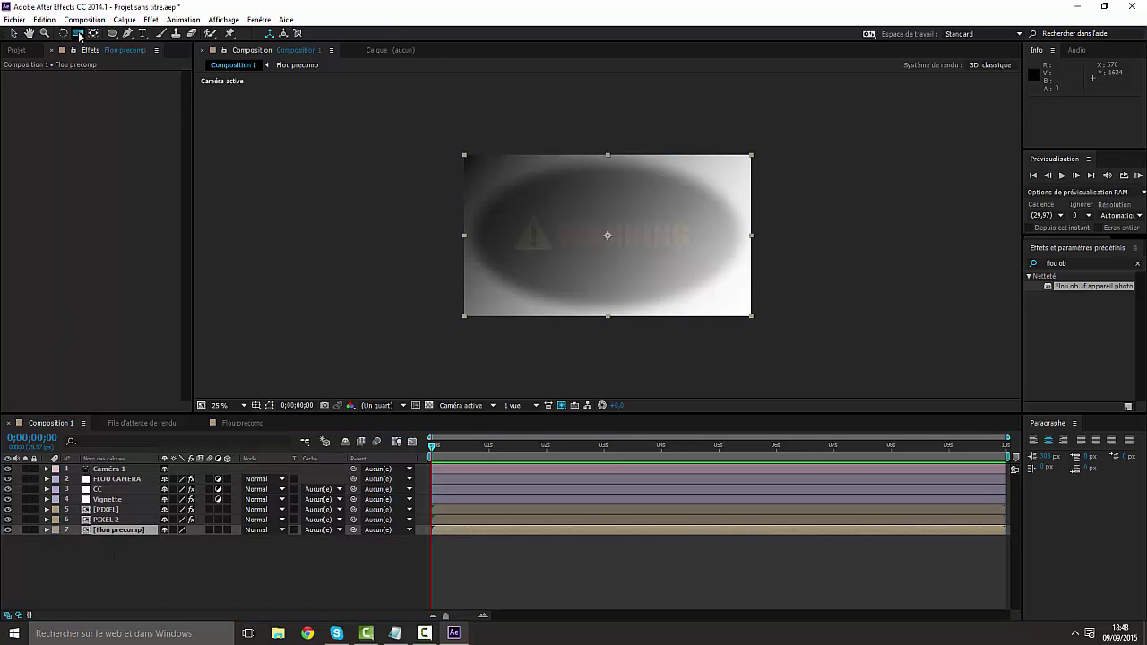
{"action": "left_click", "coordinate": [599, 250]}
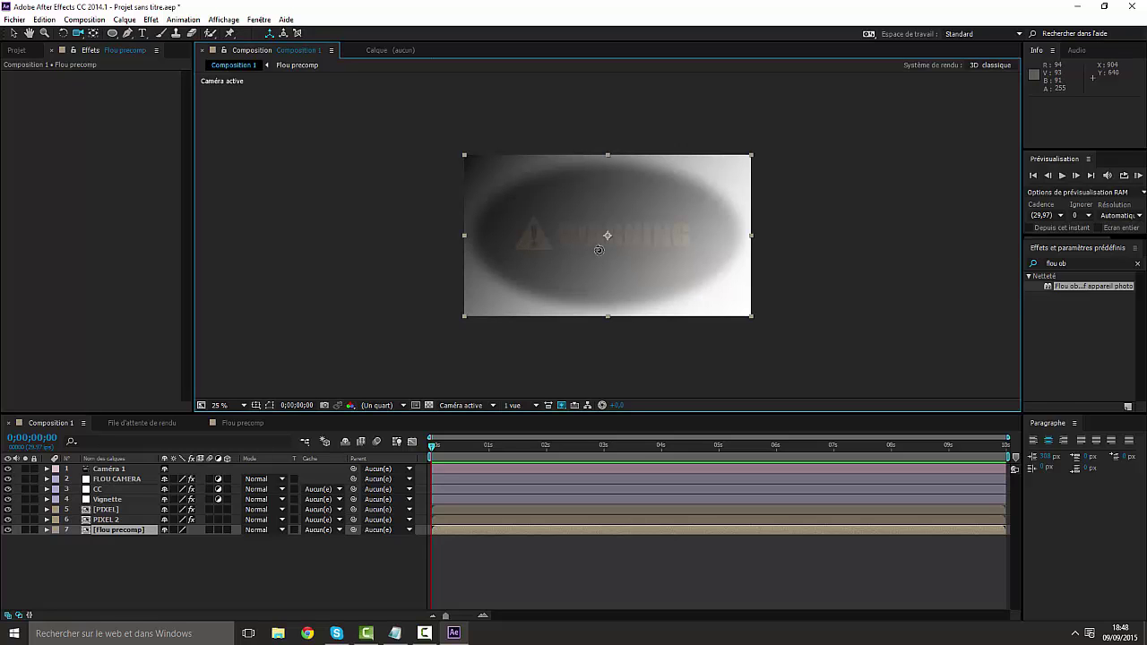
{"action": "left_click_drag", "start_coordinate": [599, 250], "coordinate": [607, 208]}
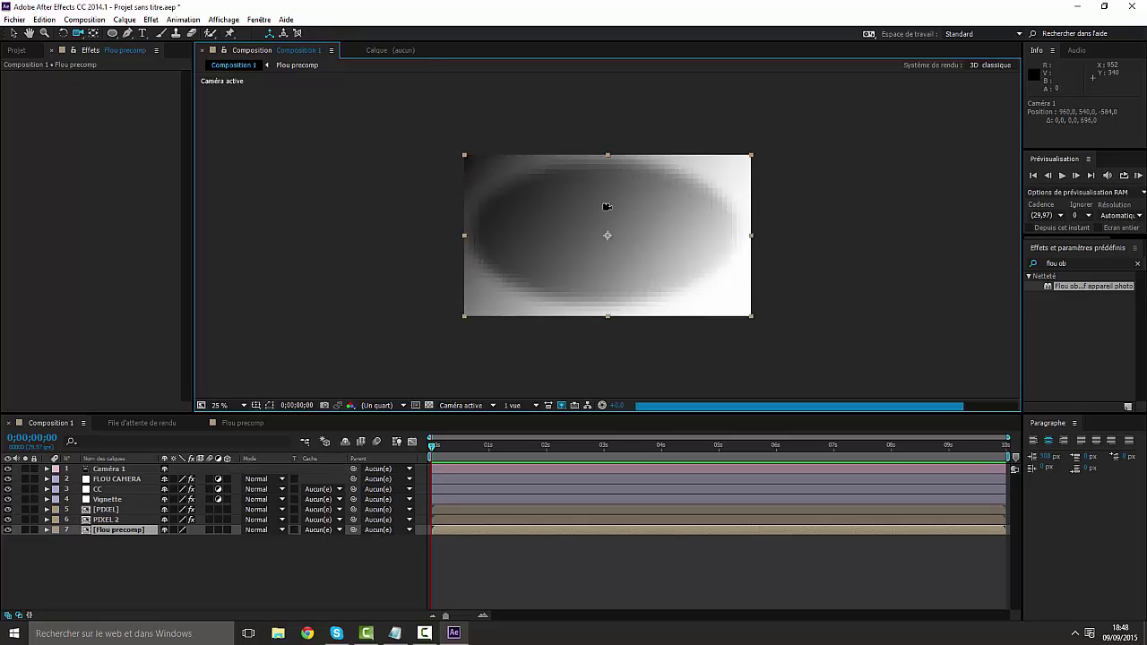
{"action": "key", "text": "period"}
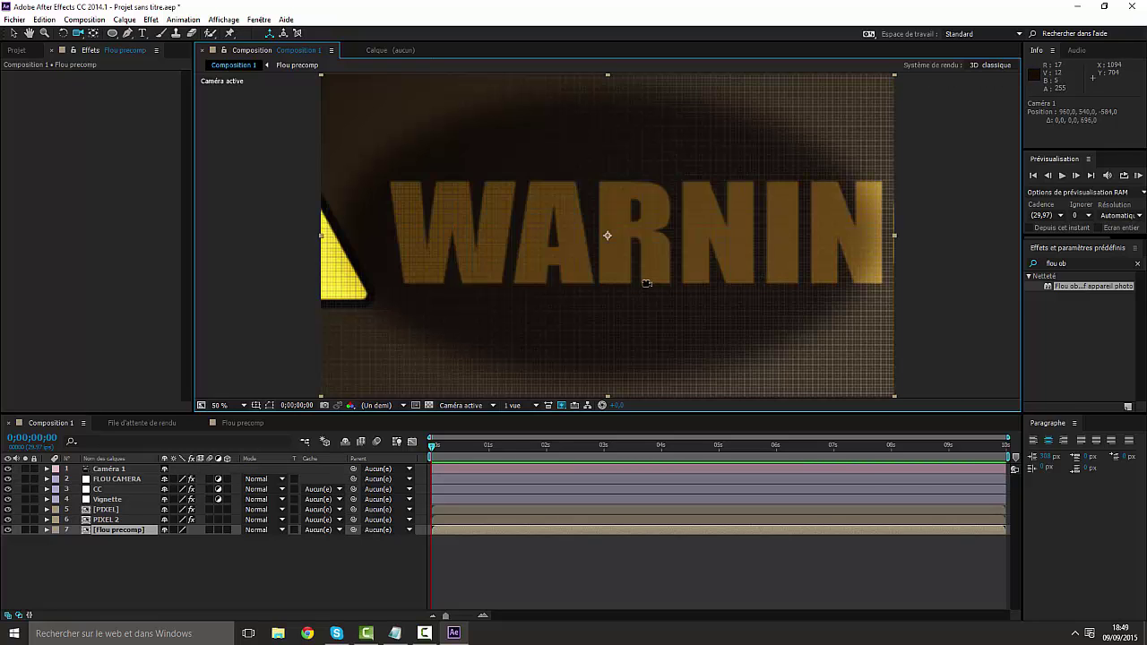
{"action": "mouse_move", "coordinate": [613, 274]}
{"action": "left_mouse_down"}
{"action": "mouse_move", "coordinate": [612, 317]}
{"action": "mouse_move", "coordinate": [612, 272]}
{"action": "left_mouse_up"}
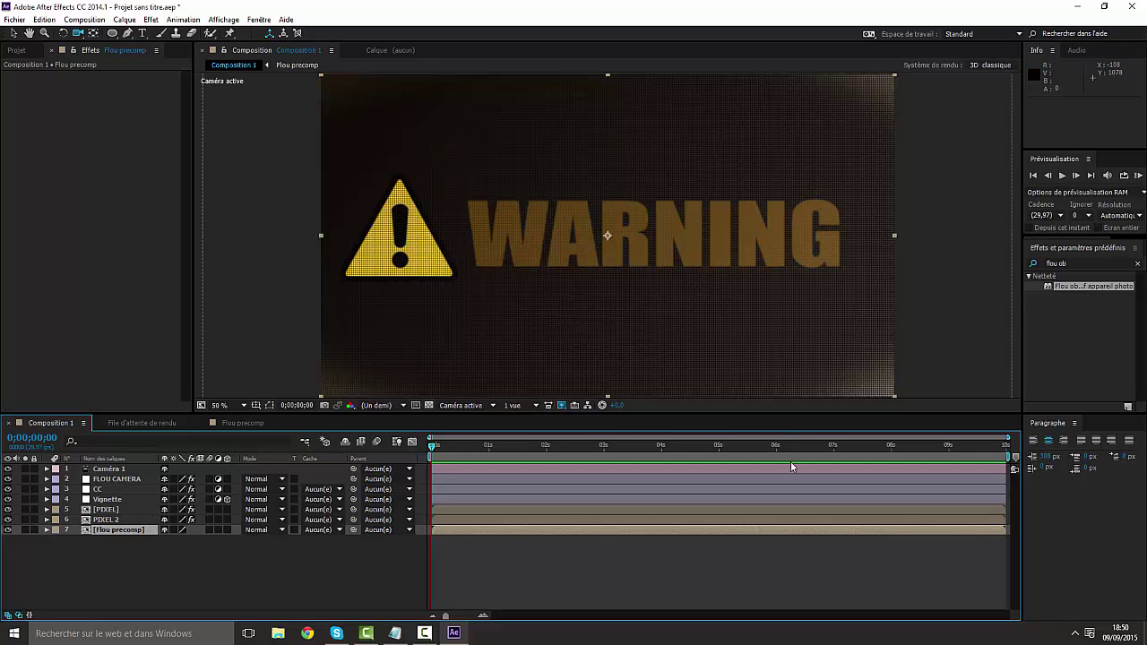
{"action": "key", "text": "F10"}
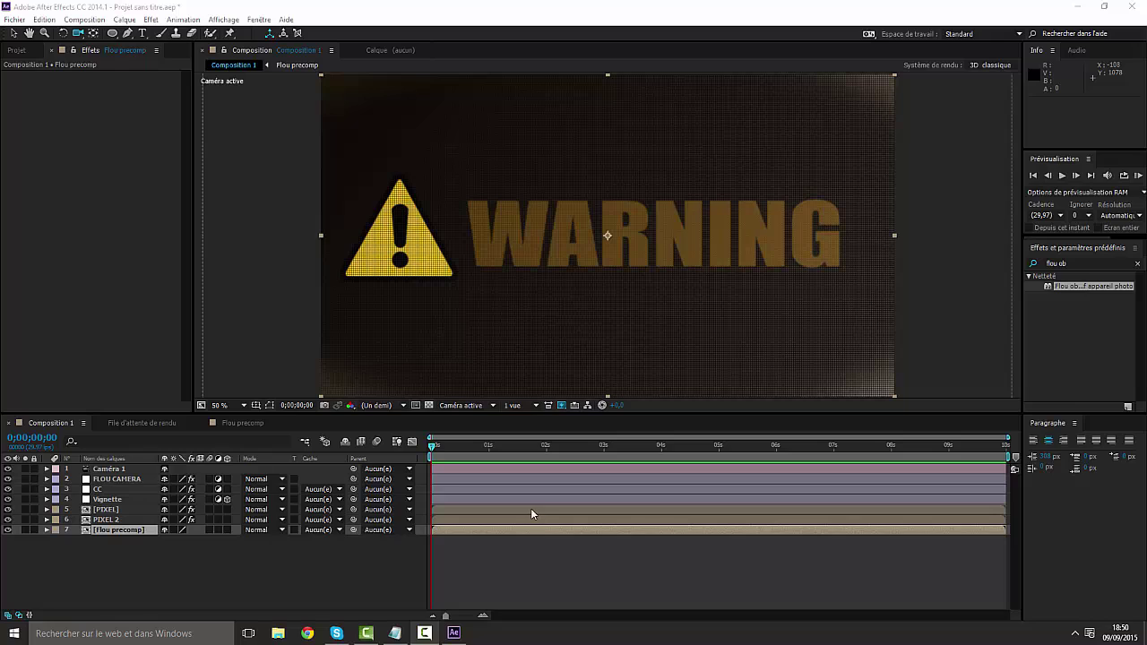
Step: Set the FLOU CAMERA lens blur's Flou de la distance to 74 and its Rayon de flou to 30
{"action": "left_click", "coordinate": [112, 482]}
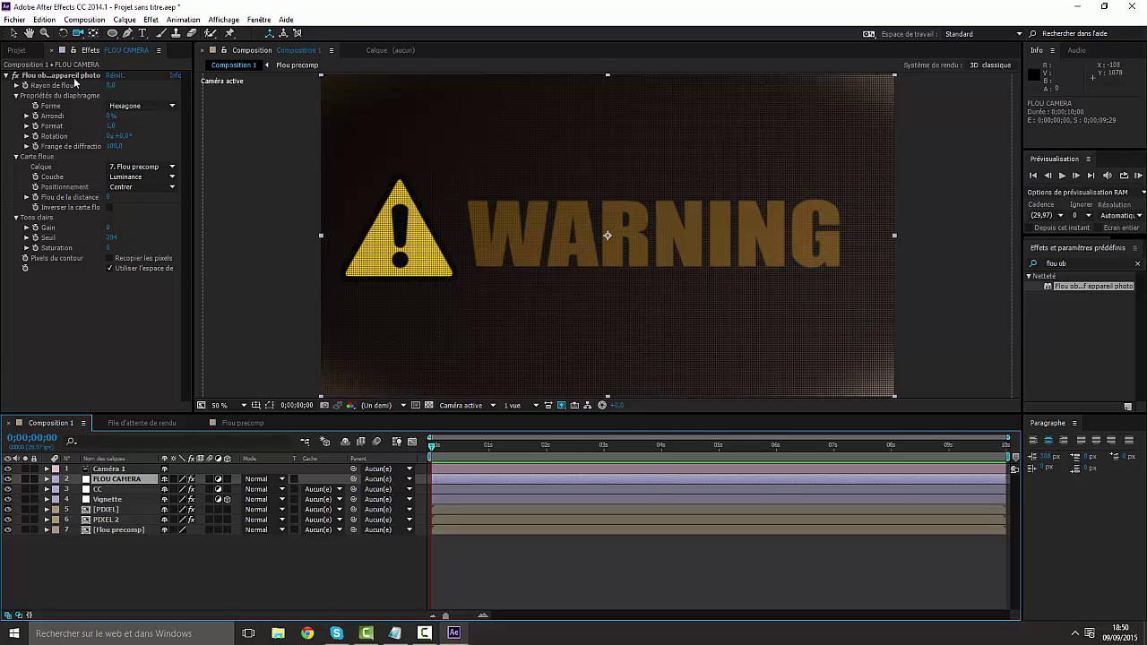
{"action": "left_click", "coordinate": [76, 83]}
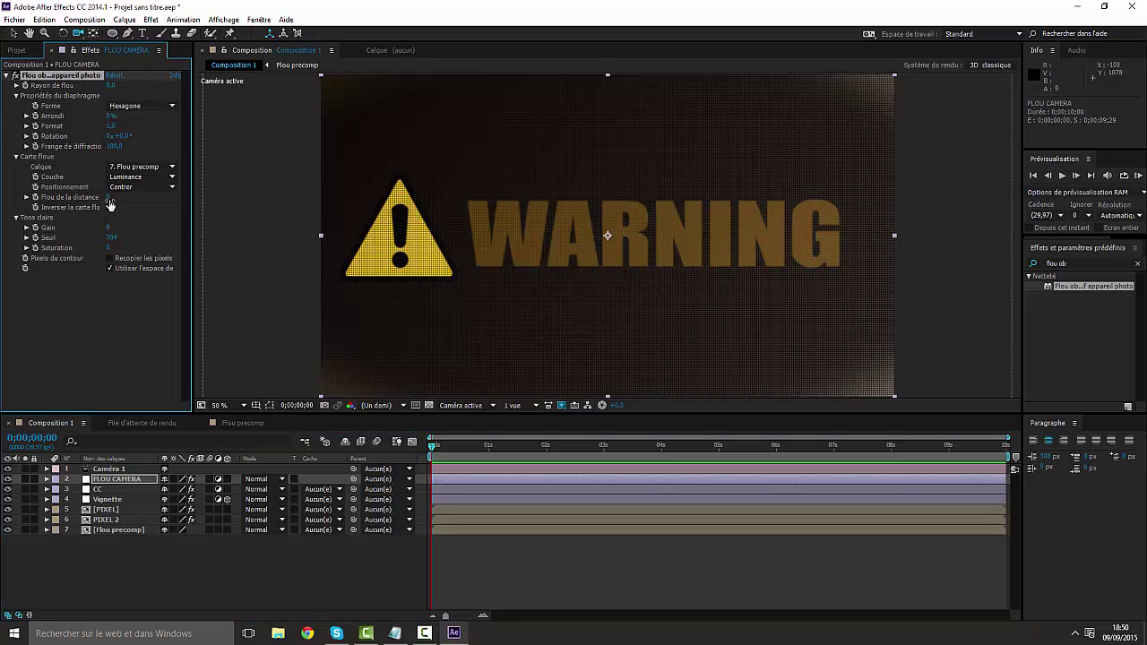
{"action": "left_click_drag", "start_coordinate": [109, 197], "coordinate": [123, 196]}
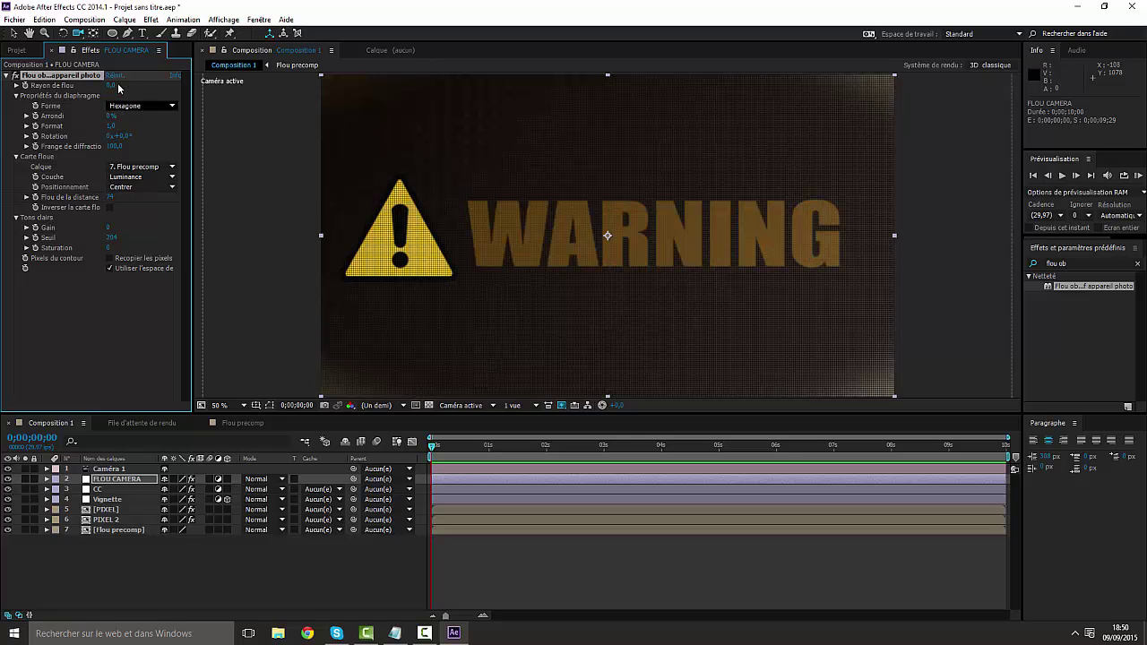
{"action": "left_click_drag", "start_coordinate": [110, 85], "coordinate": [110, 88]}
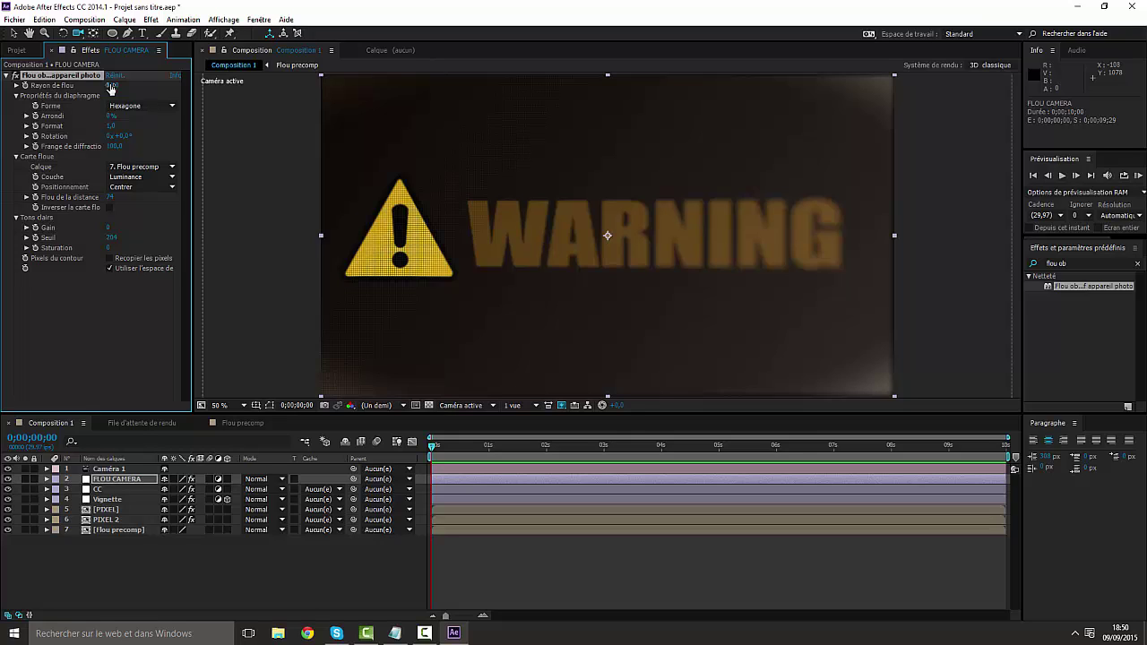
{"action": "left_click", "coordinate": [110, 88]}
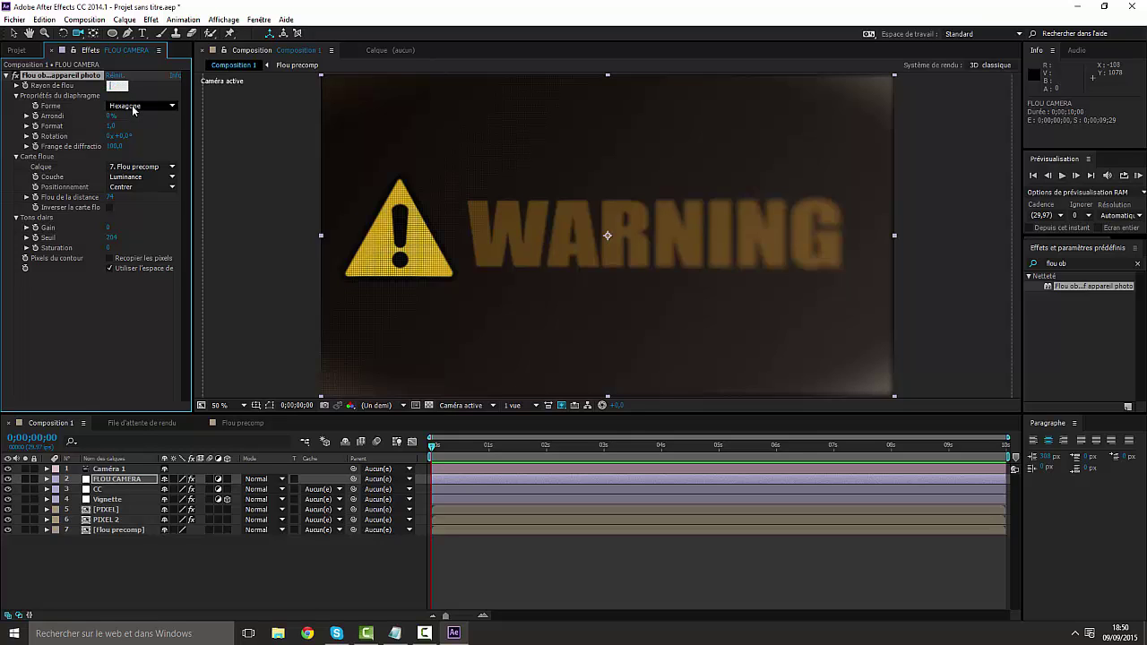
{"action": "type", "text": "10"}
{"action": "key", "text": "BackSpace"}
{"action": "key", "text": "BackSpace"}
{"action": "type", "text": "30"}
{"action": "key", "text": "Return"}
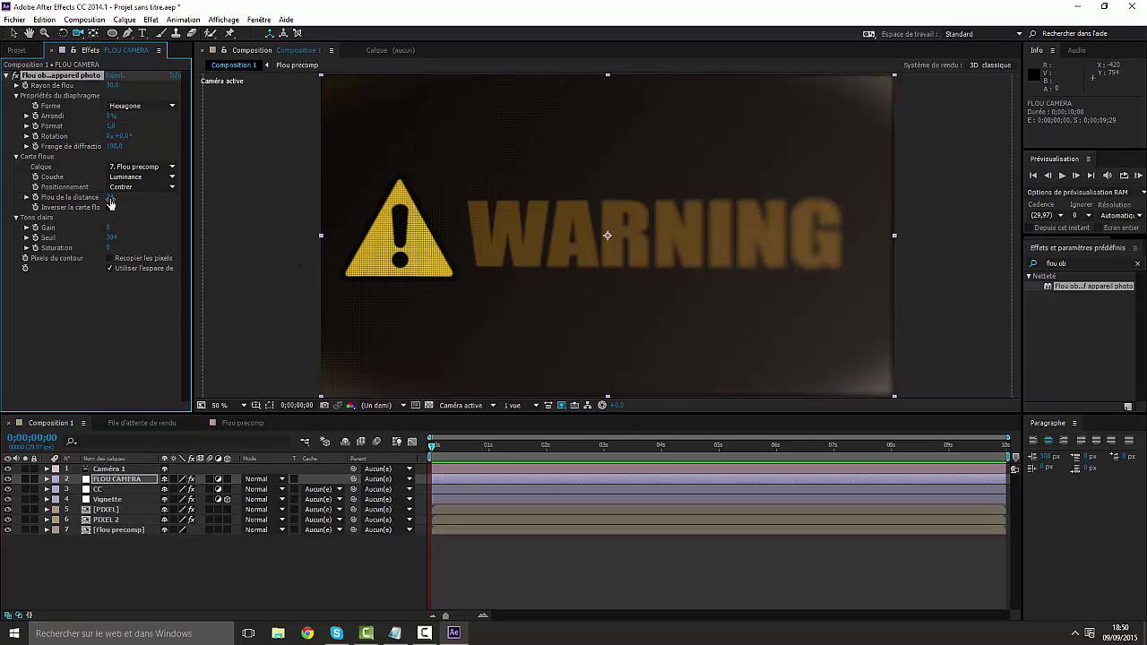
Step: Try Flou de la distance values of 186 and 252, and reset both the distance and the Rayon de flou to 0
{"action": "mouse_move", "coordinate": [110, 197]}
{"action": "left_mouse_down"}
{"action": "mouse_move", "coordinate": [89, 198]}
{"action": "mouse_move", "coordinate": [129, 198]}
{"action": "left_mouse_up"}
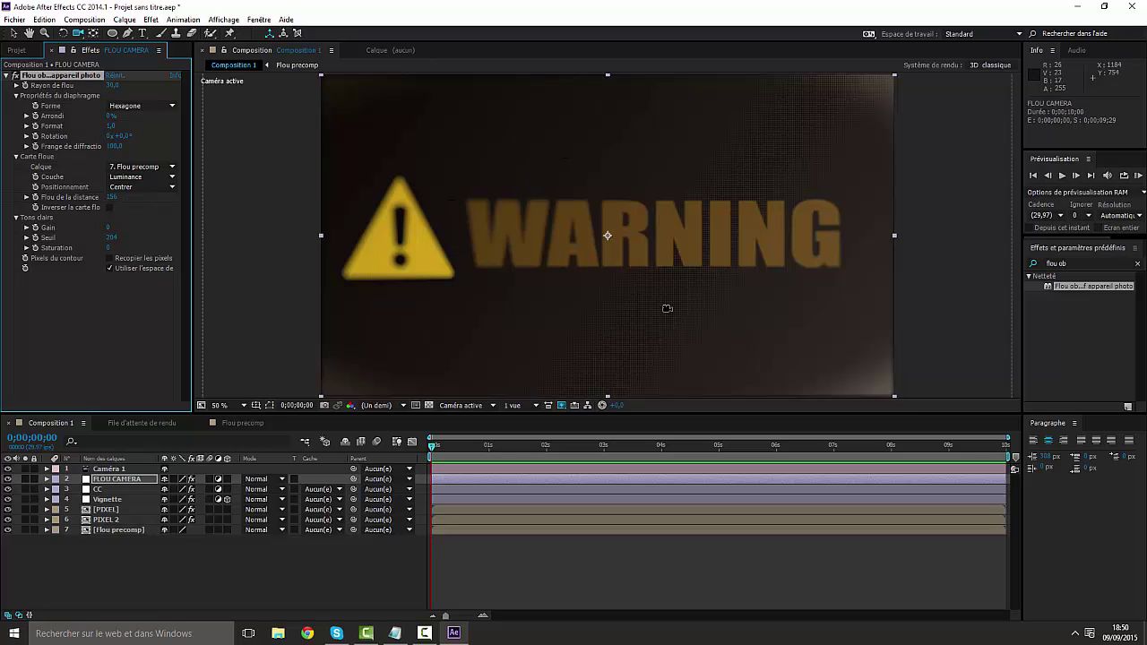
{"action": "left_click_drag", "start_coordinate": [118, 198], "coordinate": [136, 199]}
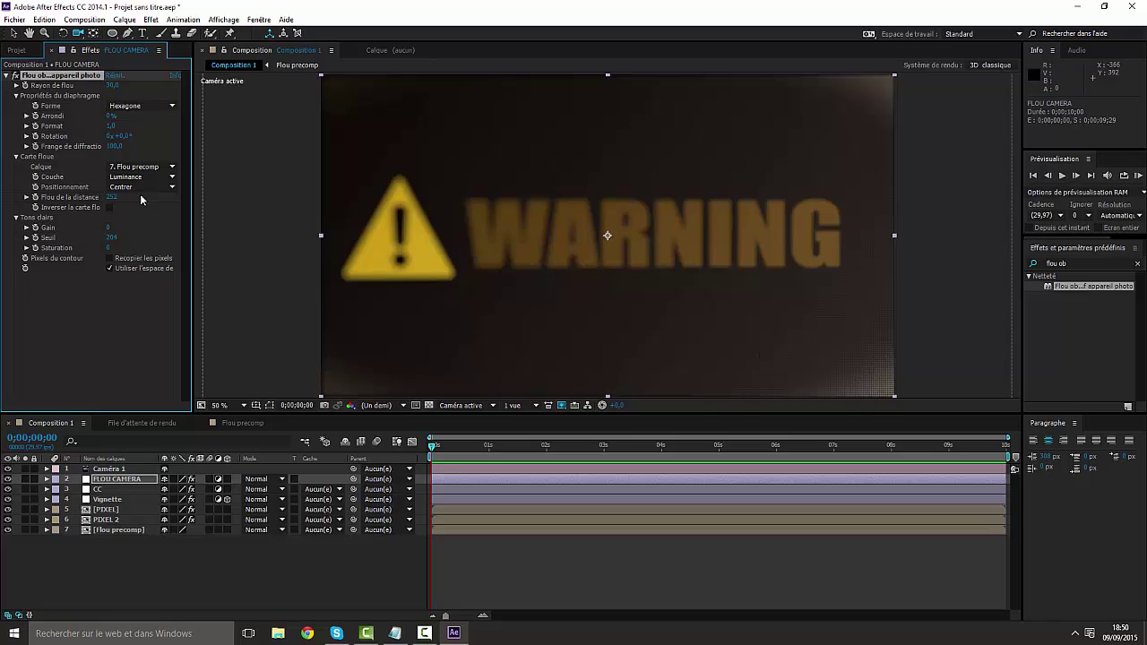
{"action": "left_click_drag", "start_coordinate": [111, 198], "coordinate": [15, 202]}
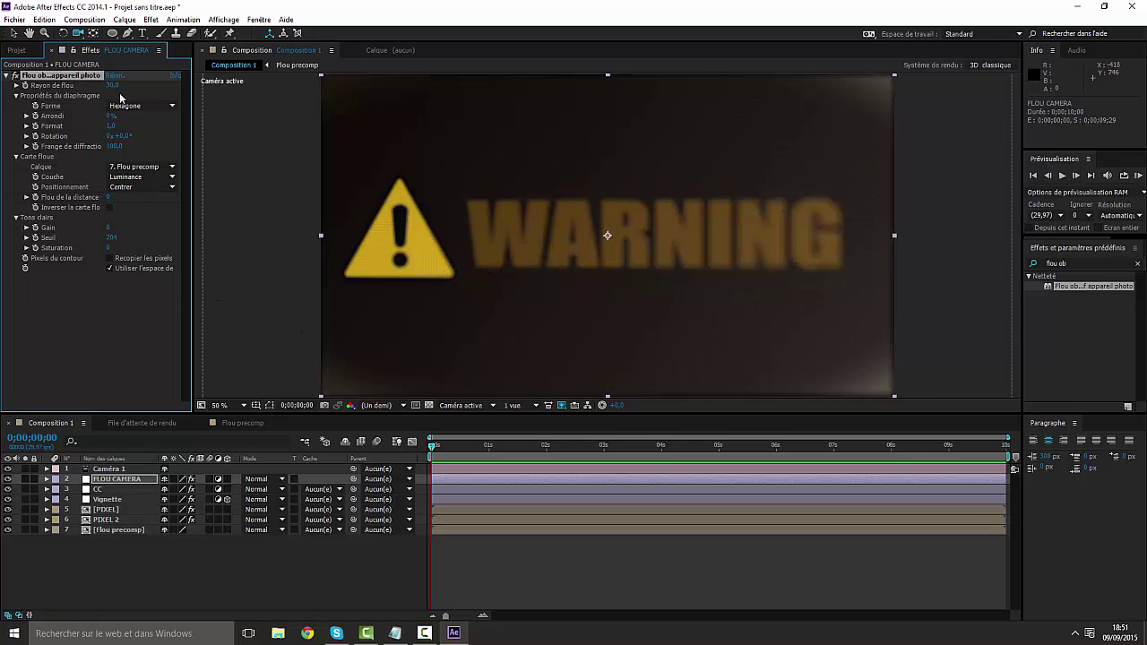
{"action": "left_click_drag", "start_coordinate": [111, 86], "coordinate": [6, 95]}
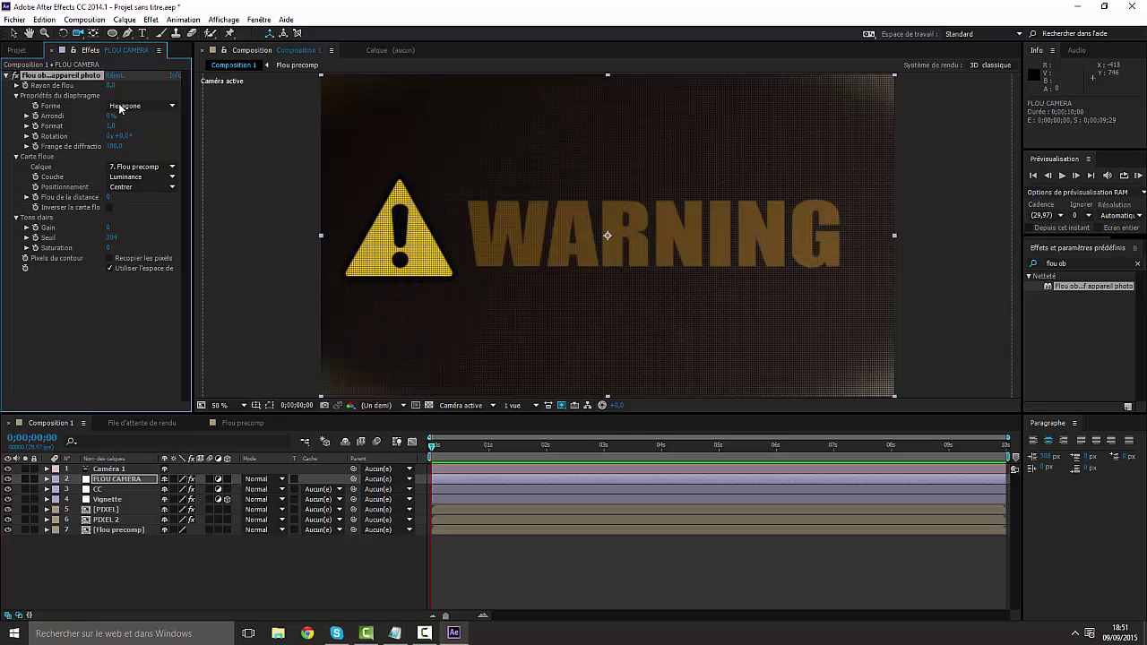
{"action": "left_click", "coordinate": [123, 561]}
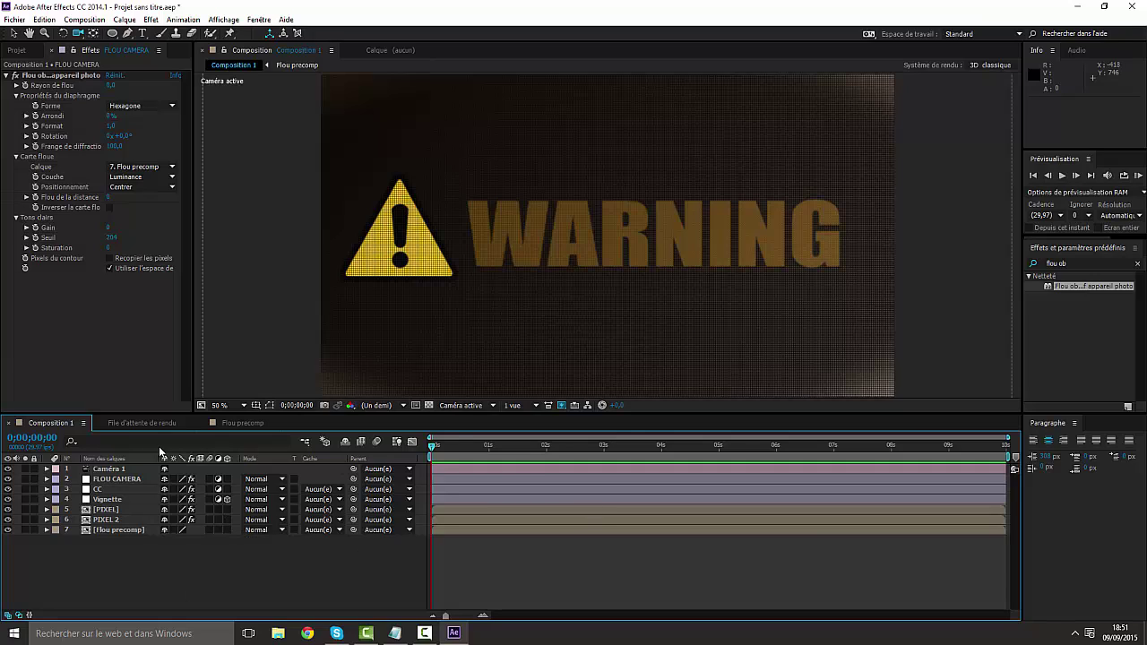
Step: Add 03.png from the project to Composition 1 below Flou precomp and rename the layer texture
{"action": "left_click", "coordinate": [18, 50]}
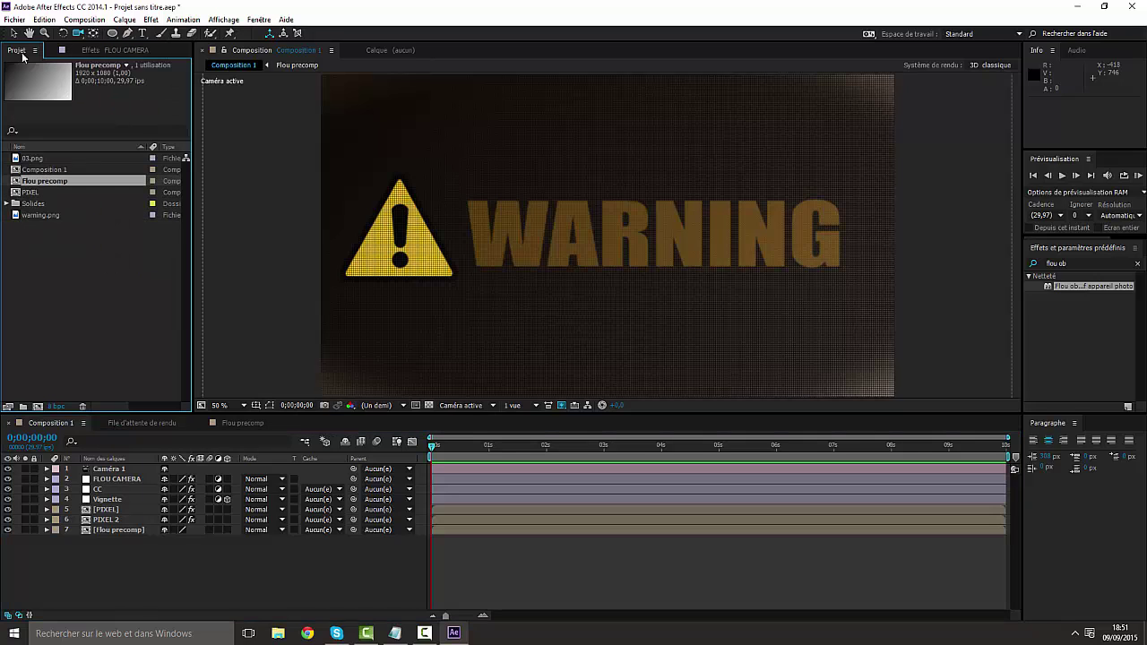
{"action": "left_click", "coordinate": [54, 268]}
{"action": "left_click_drag", "start_coordinate": [32, 157], "coordinate": [110, 547]}
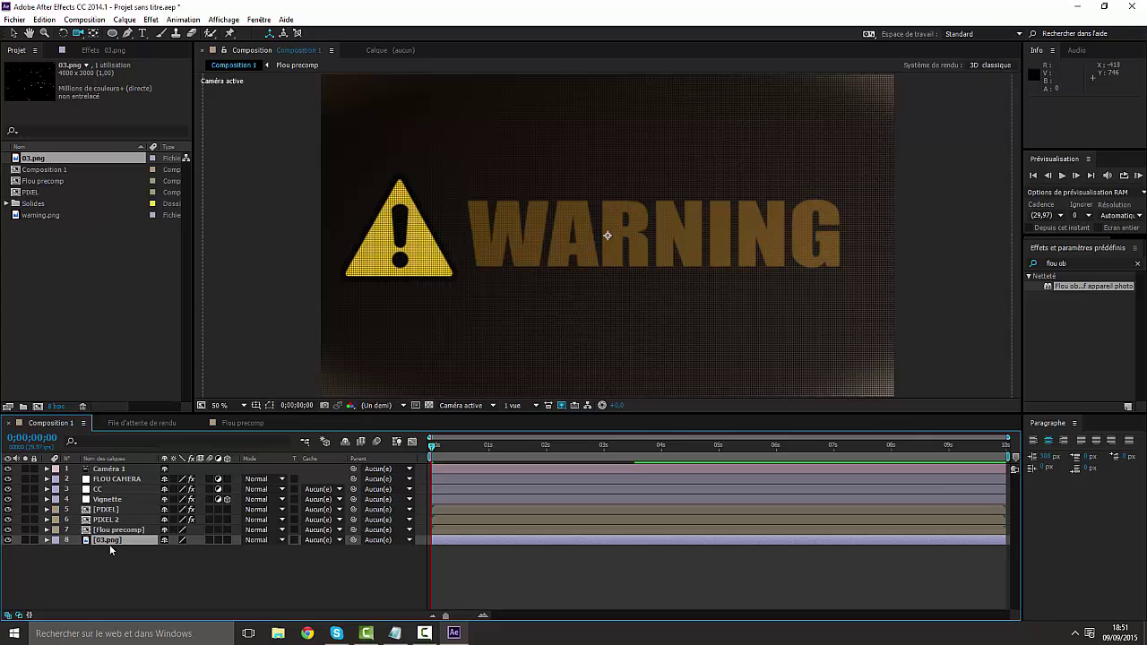
{"action": "key", "text": "Return"}
{"action": "type", "text": "texture"}
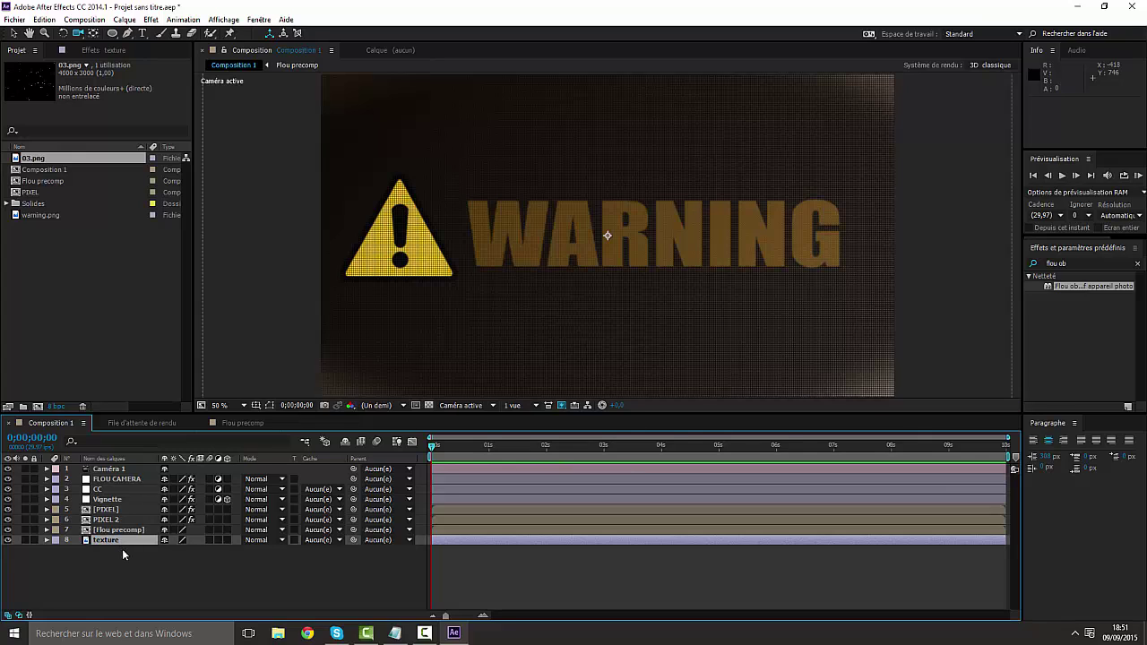
{"action": "key", "text": "Return"}
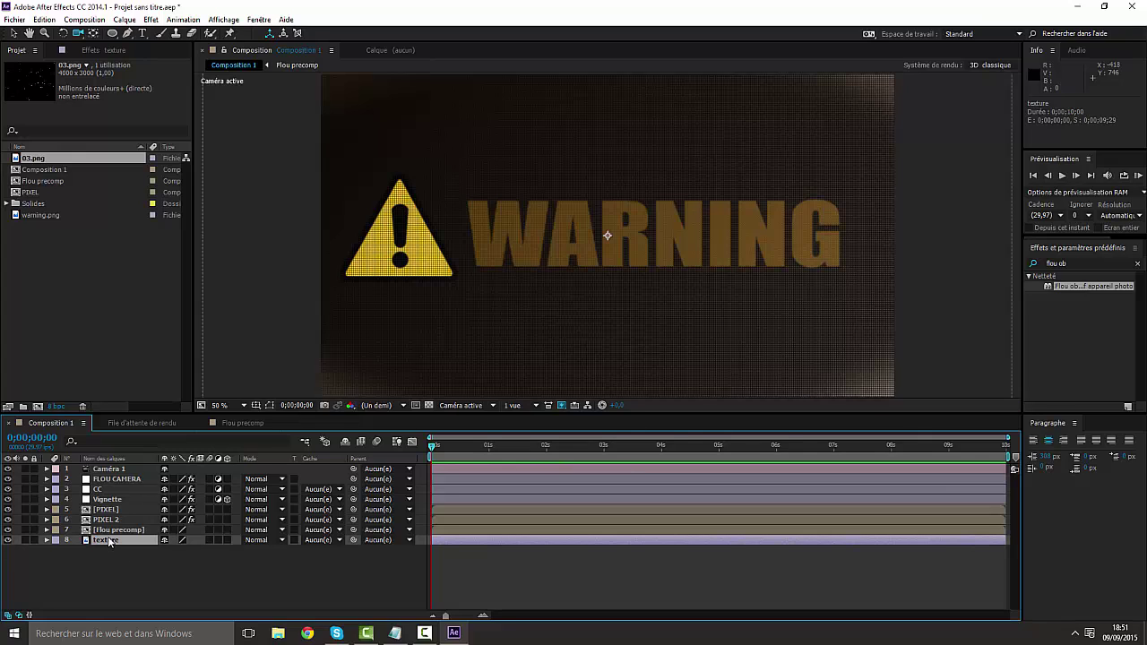
Step: Duplicate the texture layer and move both copies above the PIXEL layers, directly below Vignette
{"action": "key", "text": "ctrl+c"}
{"action": "key", "text": "ctrl+v"}
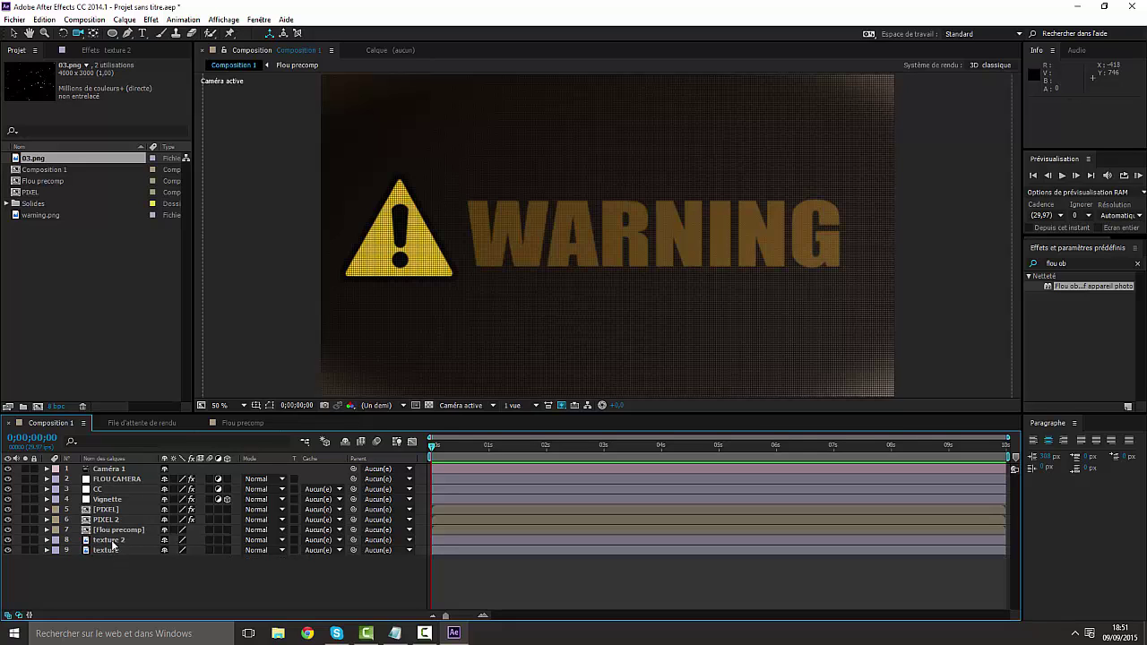
{"action": "left_click_drag", "start_coordinate": [110, 568], "coordinate": [105, 506]}
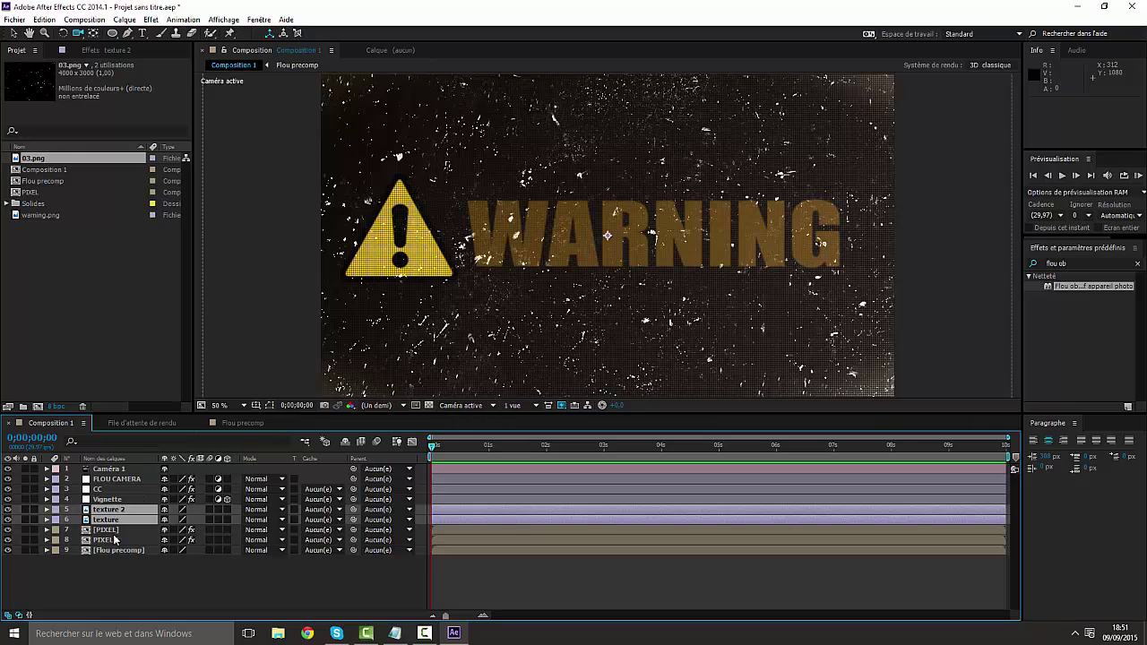
{"action": "left_click", "coordinate": [113, 577]}
Step: Make the texture and texture 2 layers 3D
{"action": "left_click", "coordinate": [114, 522]}
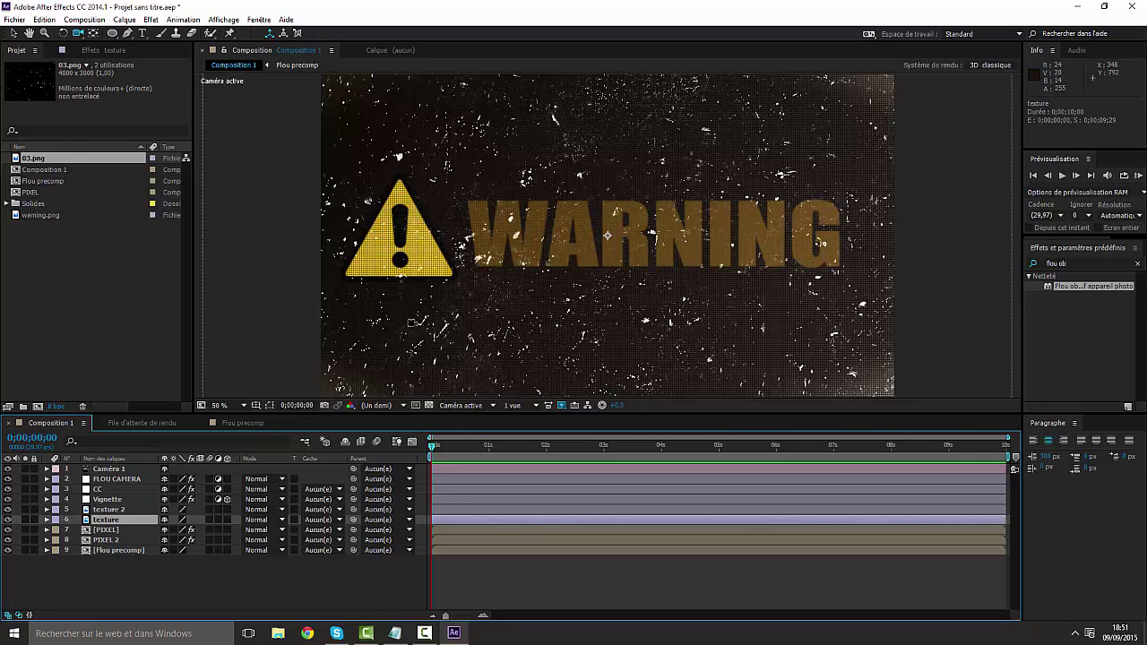
{"action": "left_click", "coordinate": [47, 520]}
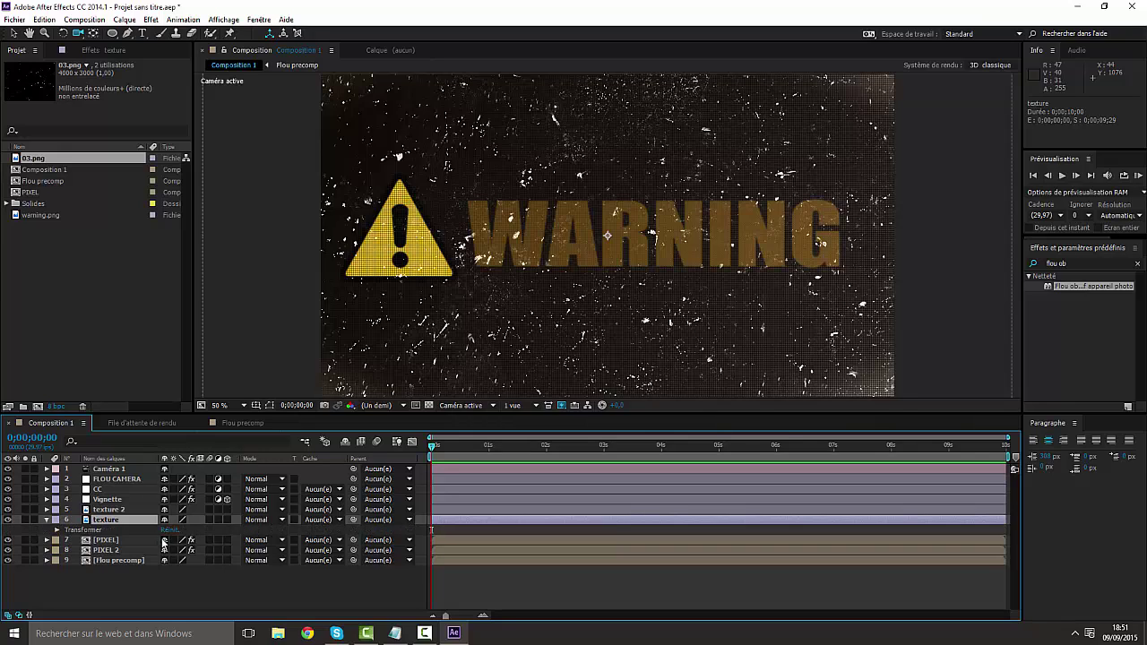
{"action": "left_click", "coordinate": [56, 529]}
{"action": "left_click", "coordinate": [57, 530]}
{"action": "left_click", "coordinate": [47, 520]}
{"action": "left_click", "coordinate": [228, 519]}
{"action": "left_click", "coordinate": [226, 510]}
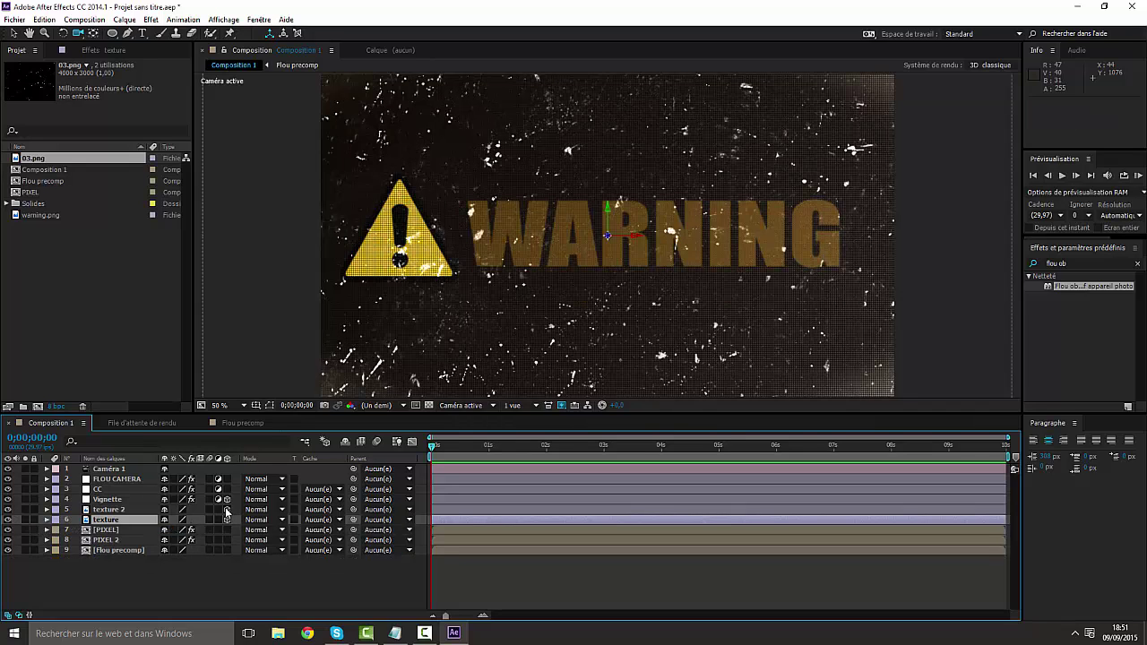
{"action": "left_click", "coordinate": [47, 519]}
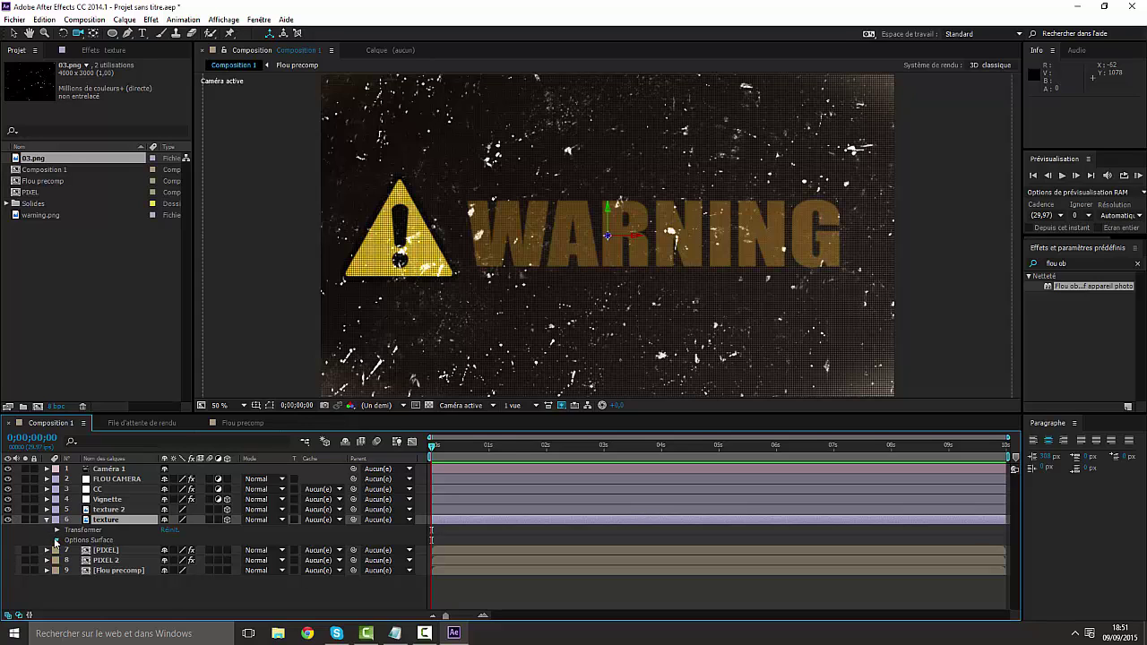
{"action": "left_click", "coordinate": [57, 540]}
{"action": "left_click", "coordinate": [57, 514]}
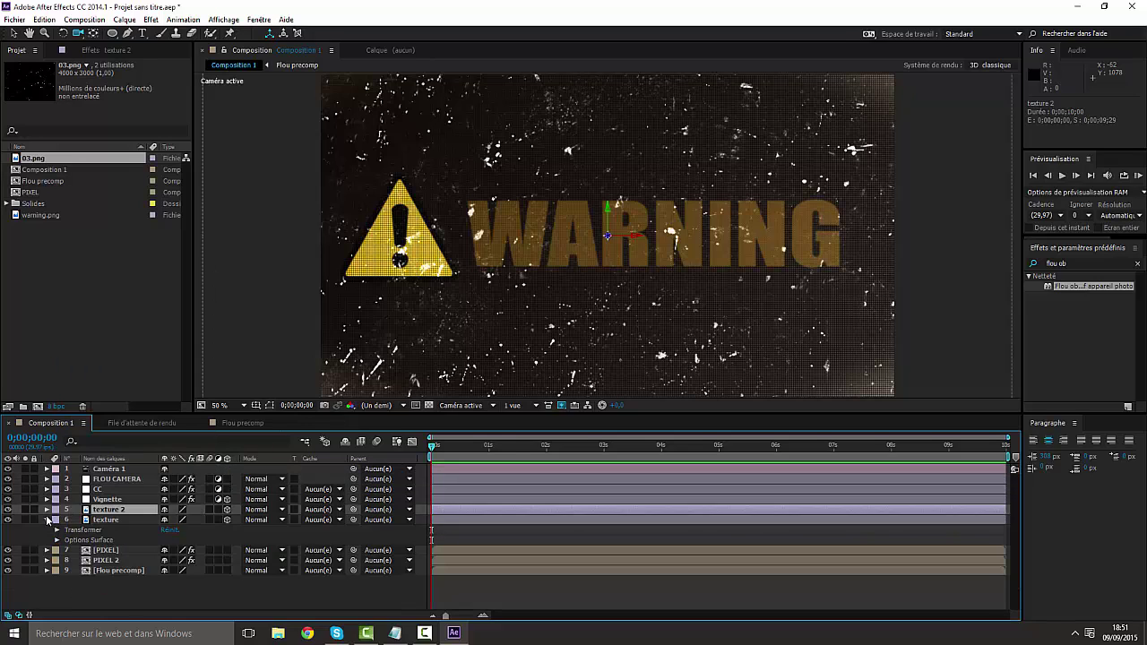
{"action": "left_click", "coordinate": [107, 509]}
{"action": "left_click", "coordinate": [47, 520]}
Step: Select the texture layer and switch the composition viewer to the Haut view
{"action": "left_click", "coordinate": [108, 520]}
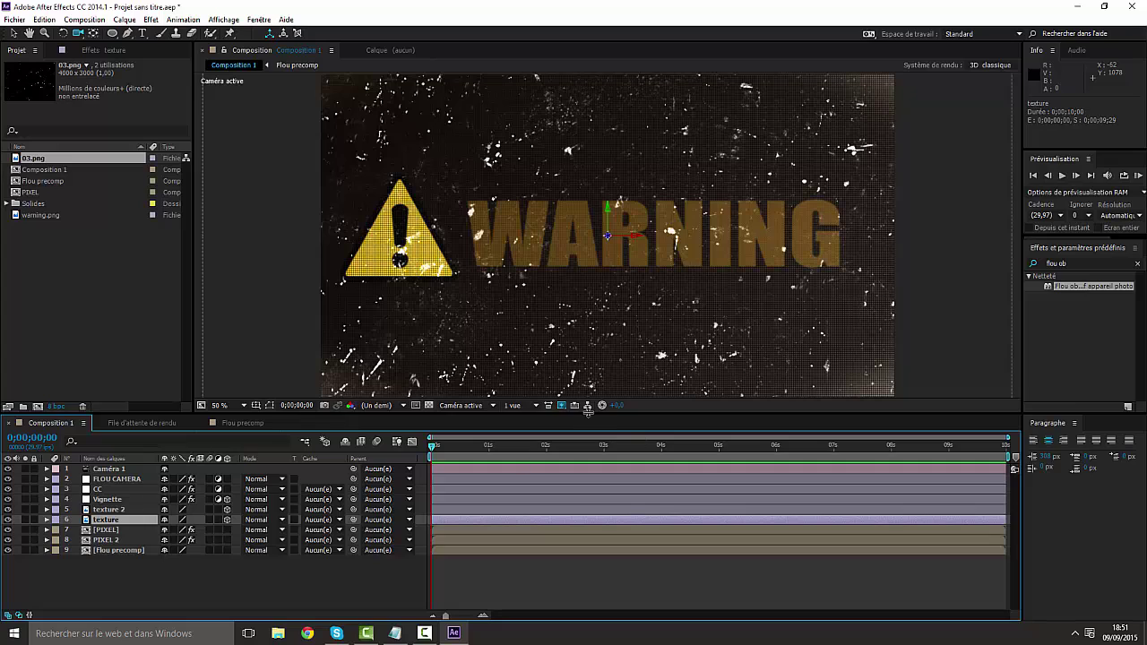
{"action": "left_click", "coordinate": [489, 407]}
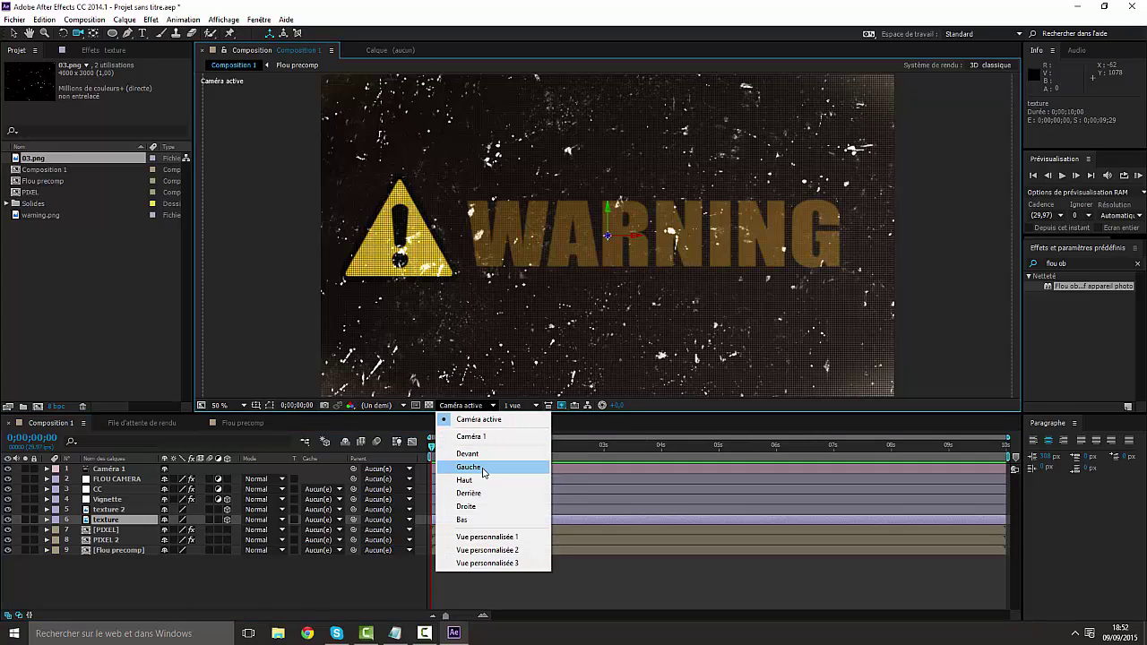
{"action": "left_click", "coordinate": [475, 479]}
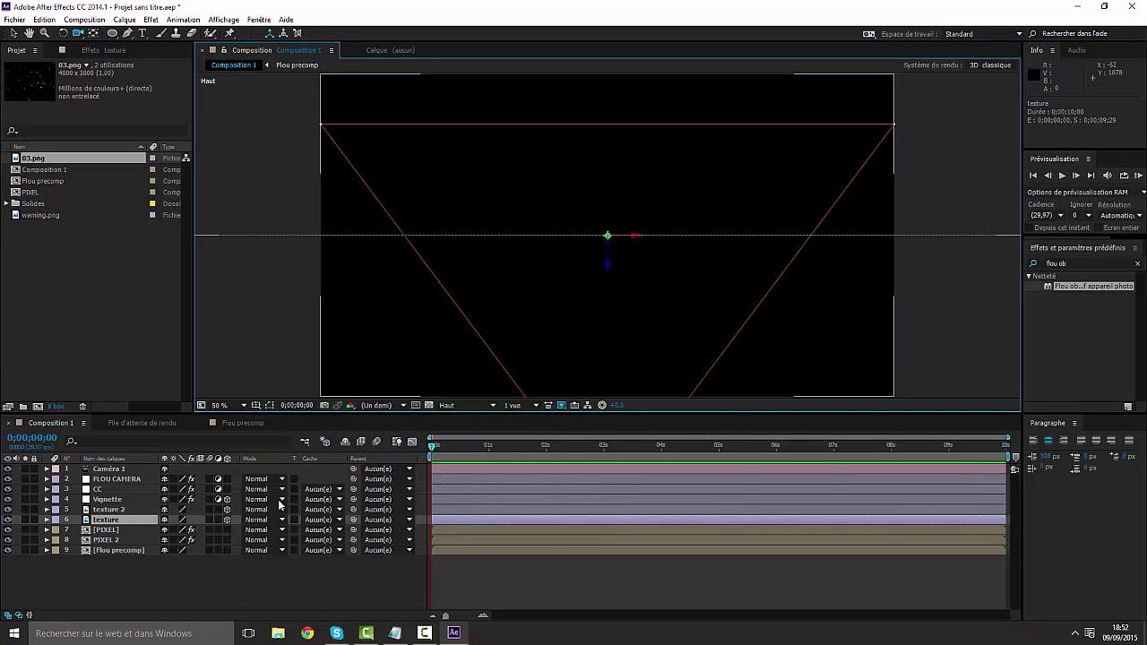
Step: Set the label colour of the texture layer to Cyan and of texture 2 to Fuchsia
{"action": "left_click", "coordinate": [55, 520]}
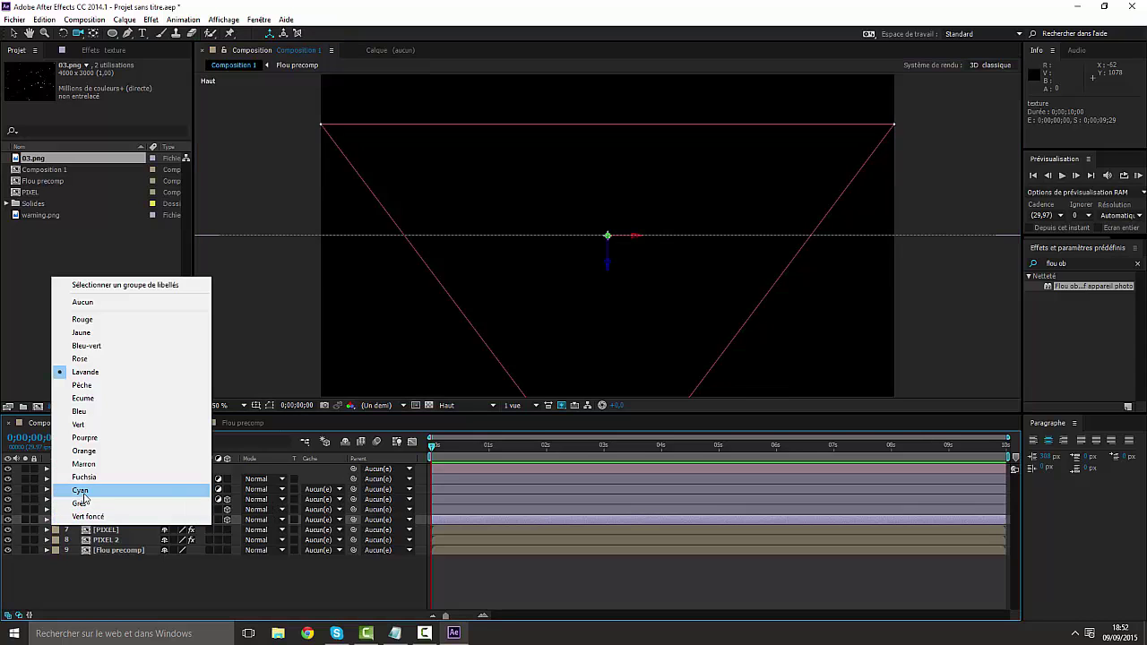
{"action": "left_click", "coordinate": [90, 495]}
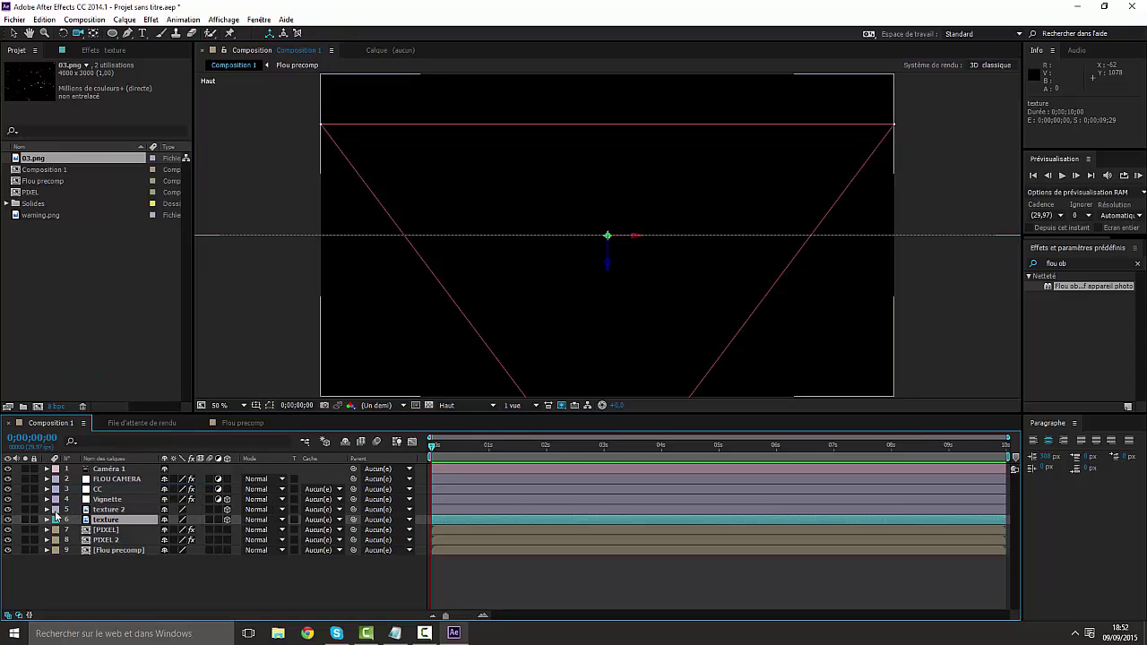
{"action": "left_click", "coordinate": [55, 510]}
{"action": "left_click", "coordinate": [90, 401]}
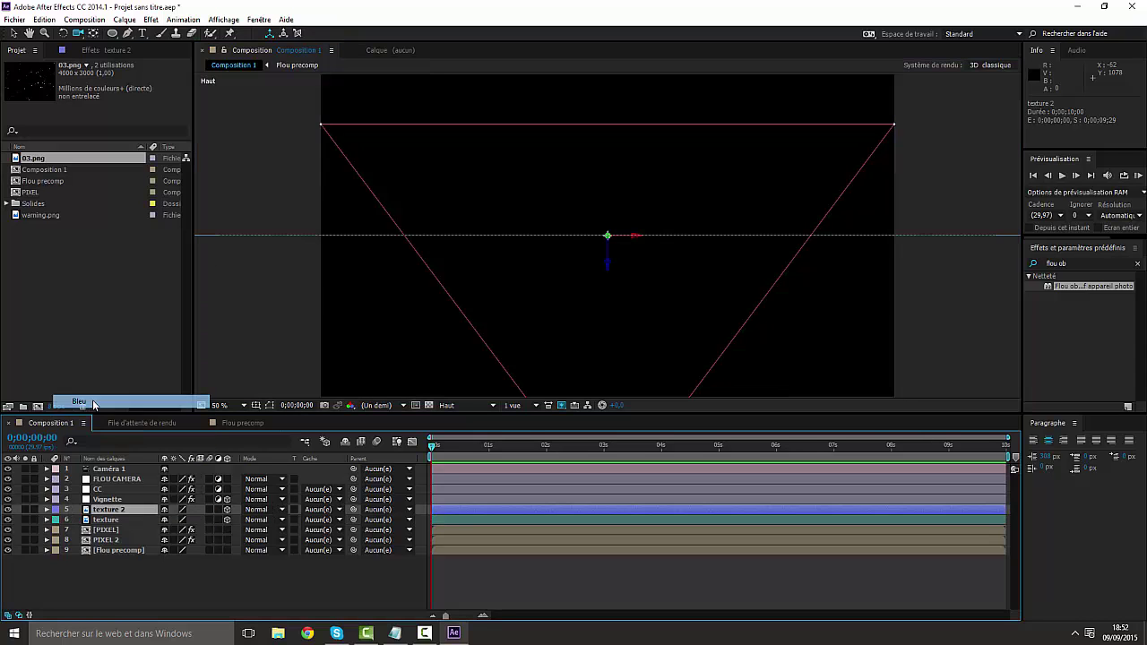
{"action": "left_click", "coordinate": [54, 509]}
{"action": "left_click", "coordinate": [98, 470]}
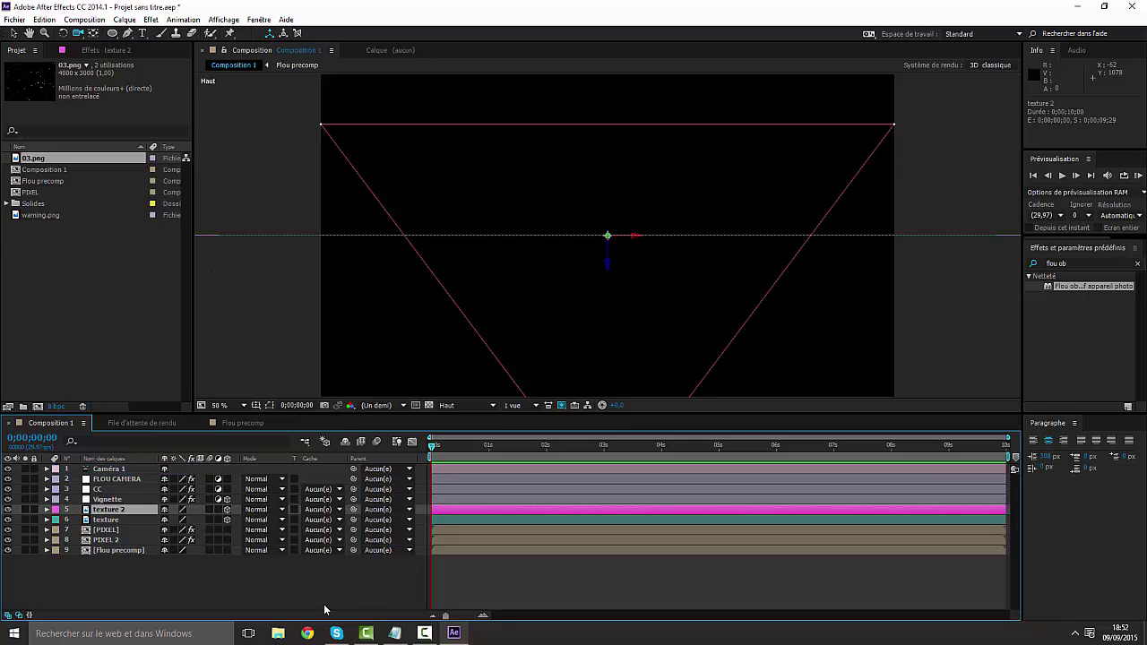
Step: Offset texture 2 toward the camera and texture away from it in depth, and return to the Caméra active view
{"action": "left_click", "coordinate": [325, 610]}
{"action": "left_click", "coordinate": [97, 510]}
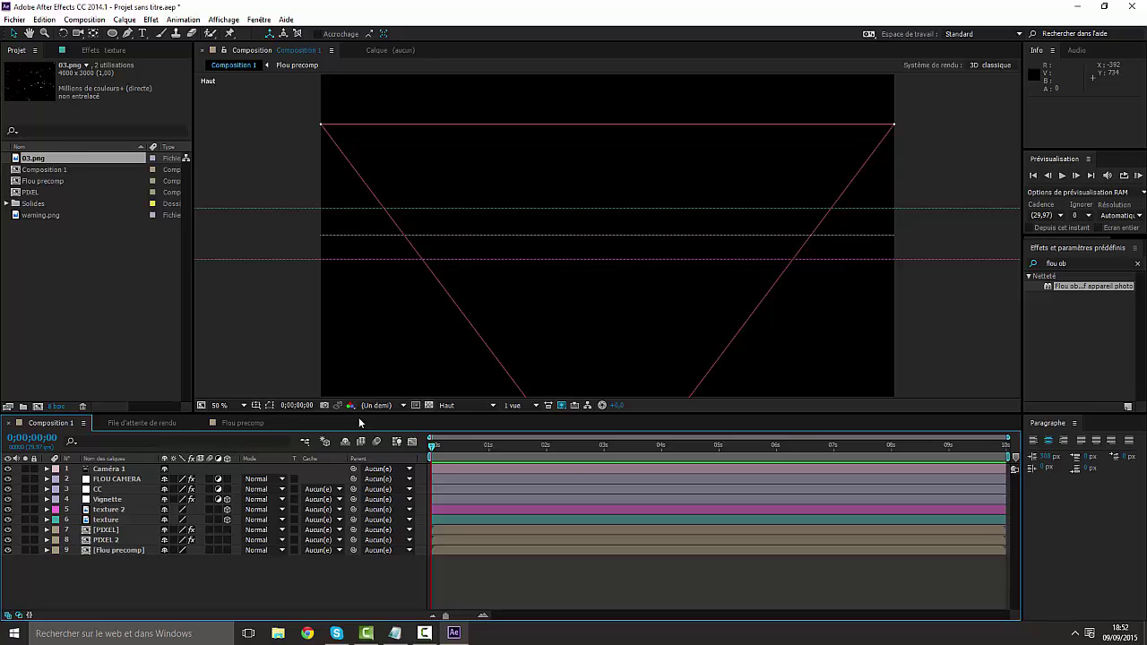
{"action": "left_click", "coordinate": [466, 406]}
{"action": "left_click", "coordinate": [468, 420]}
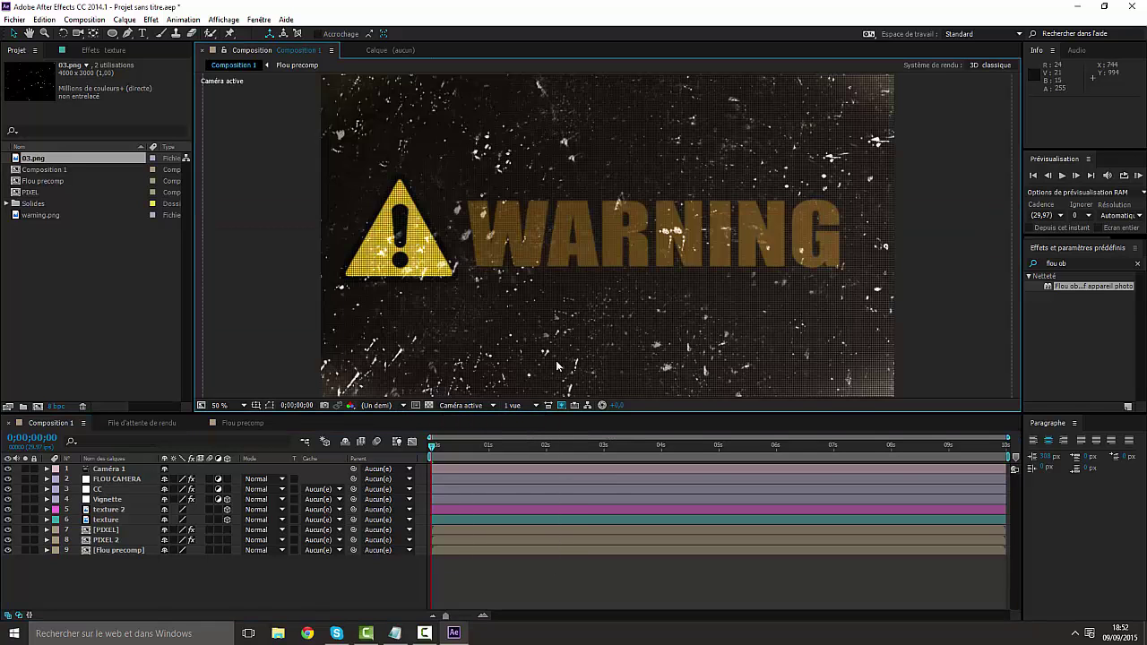
Step: Orbit and move Caméra 1 to an angled close-up of the WARNING text, at position about 702, 522, -325
{"action": "left_click", "coordinate": [79, 33]}
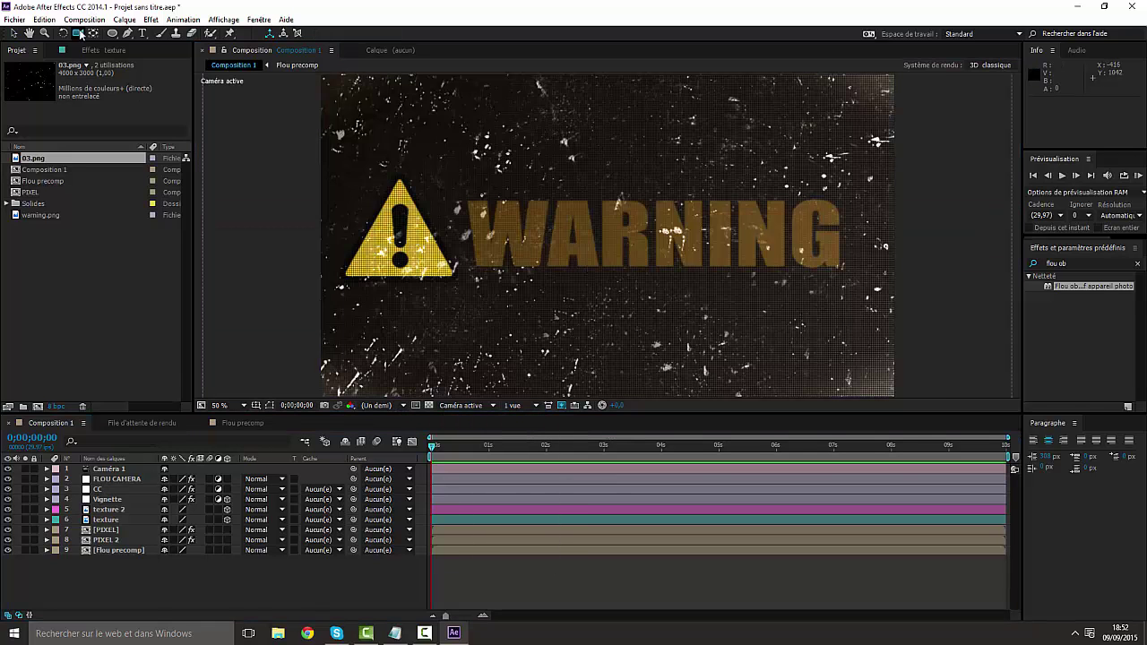
{"action": "left_click_drag", "start_coordinate": [606, 265], "coordinate": [656, 265]}
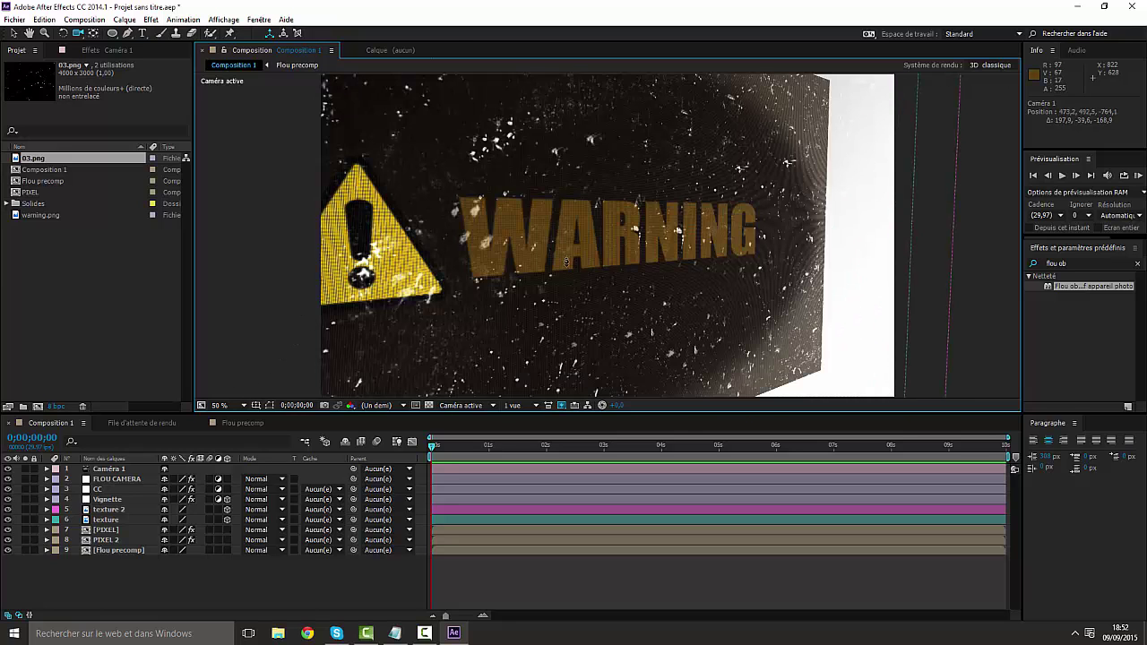
{"action": "left_click_drag", "start_coordinate": [567, 263], "coordinate": [562, 191]}
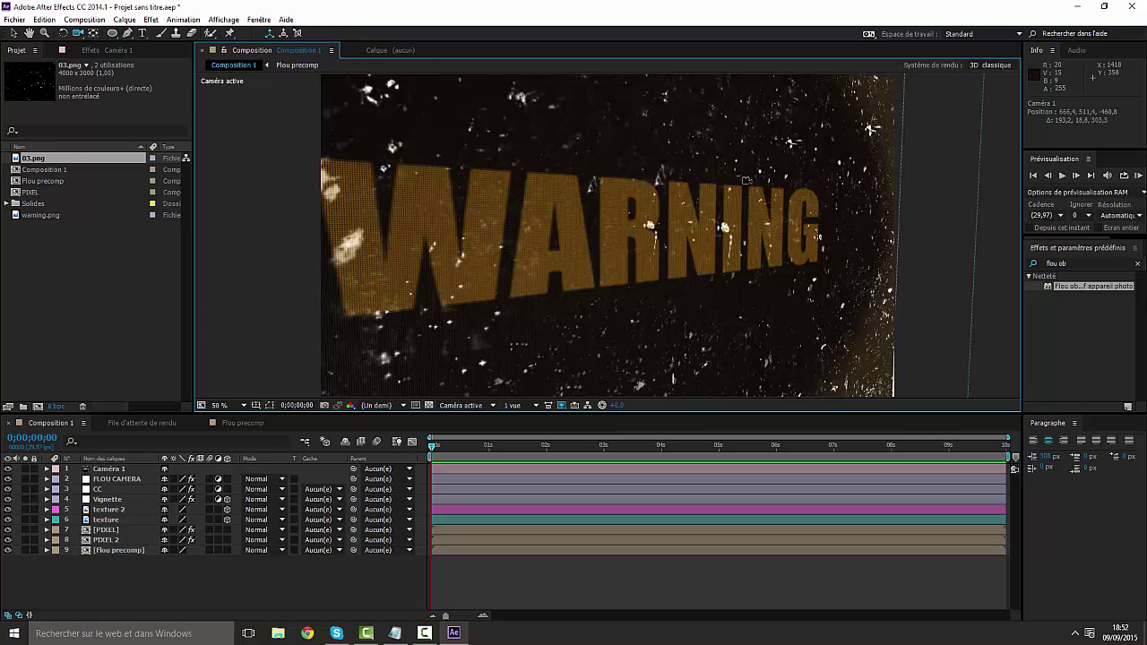
{"action": "left_click_drag", "start_coordinate": [588, 269], "coordinate": [586, 221]}
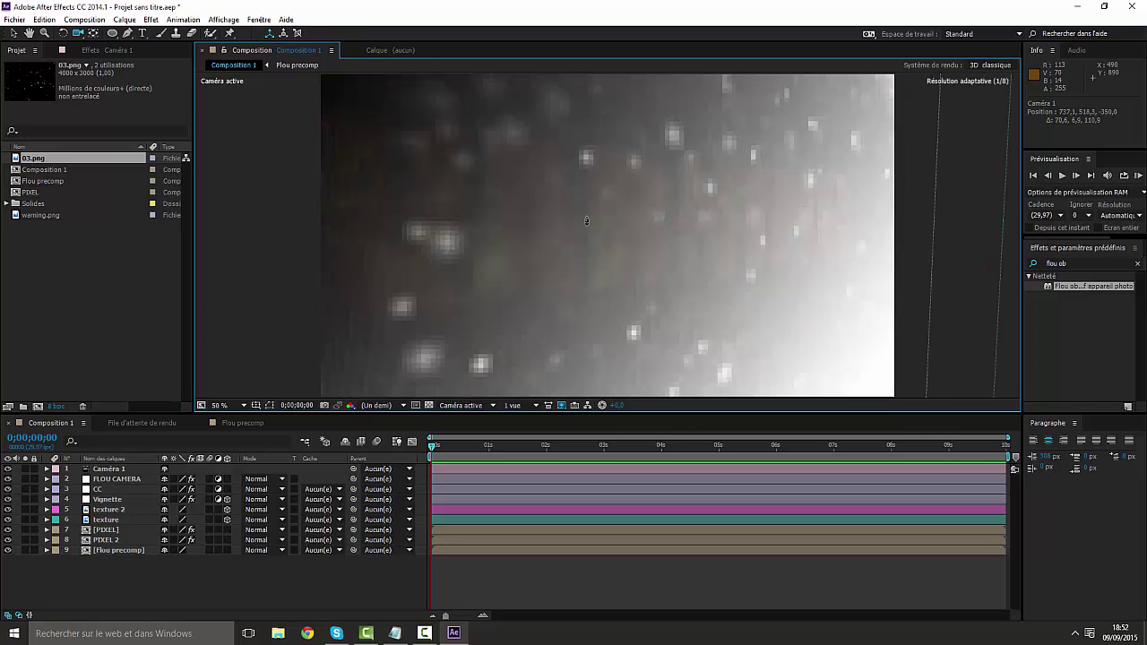
{"action": "left_click_drag", "start_coordinate": [585, 260], "coordinate": [579, 263]}
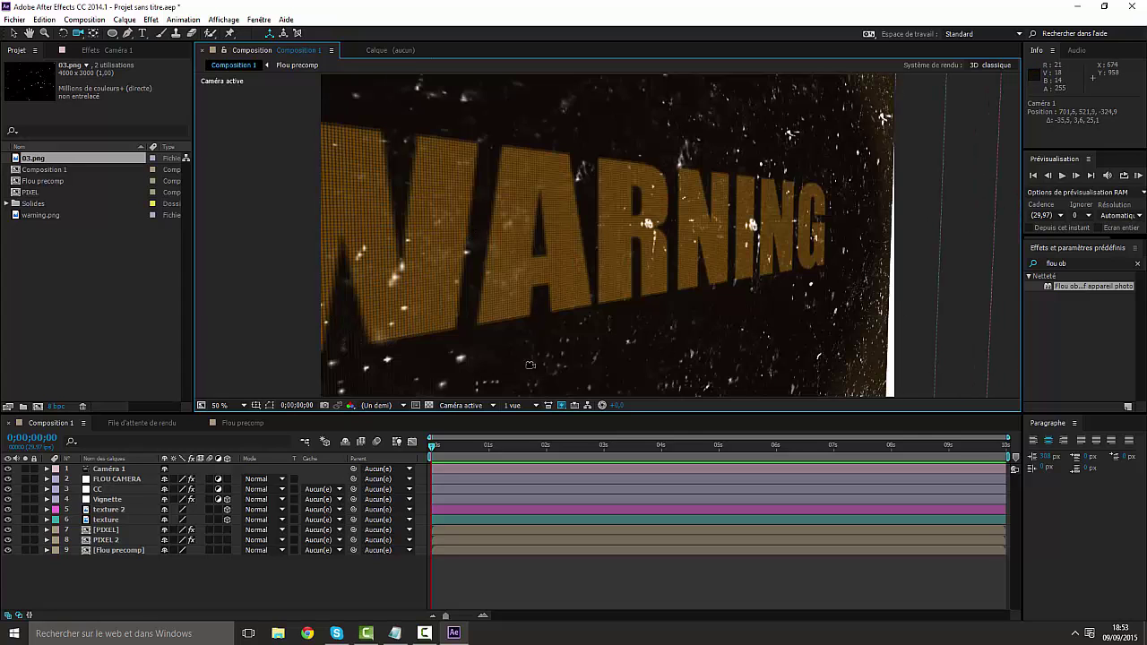
Step: Set the blending mode of both the texture 2 and texture layers to Ecran
{"action": "left_click", "coordinate": [180, 563]}
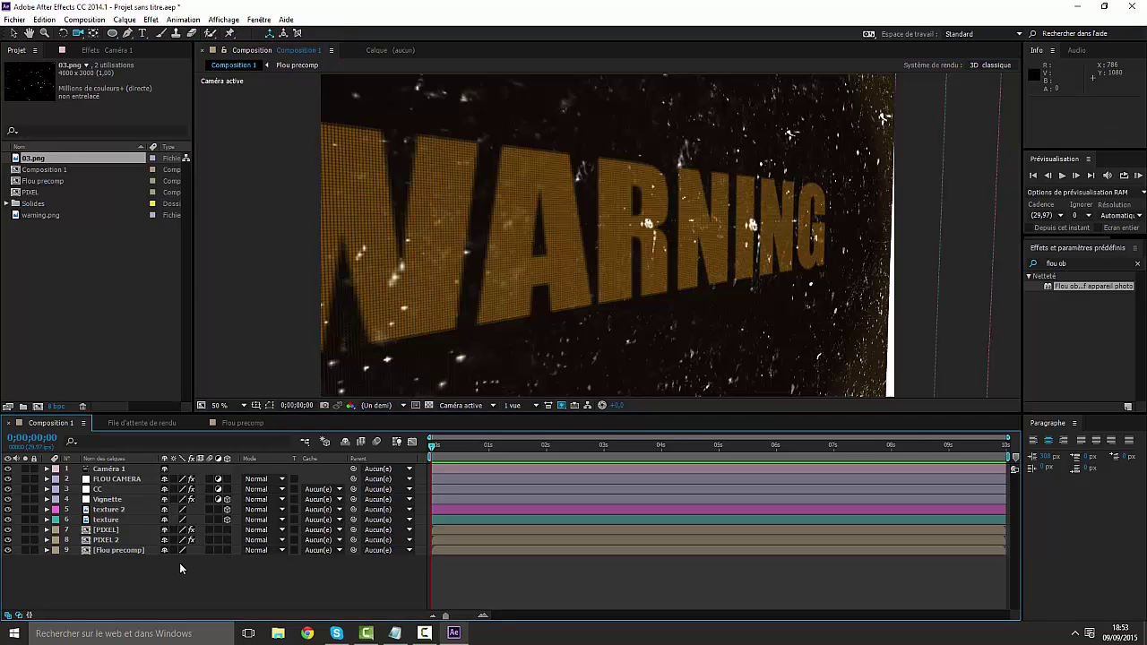
{"action": "left_click", "coordinate": [123, 510]}
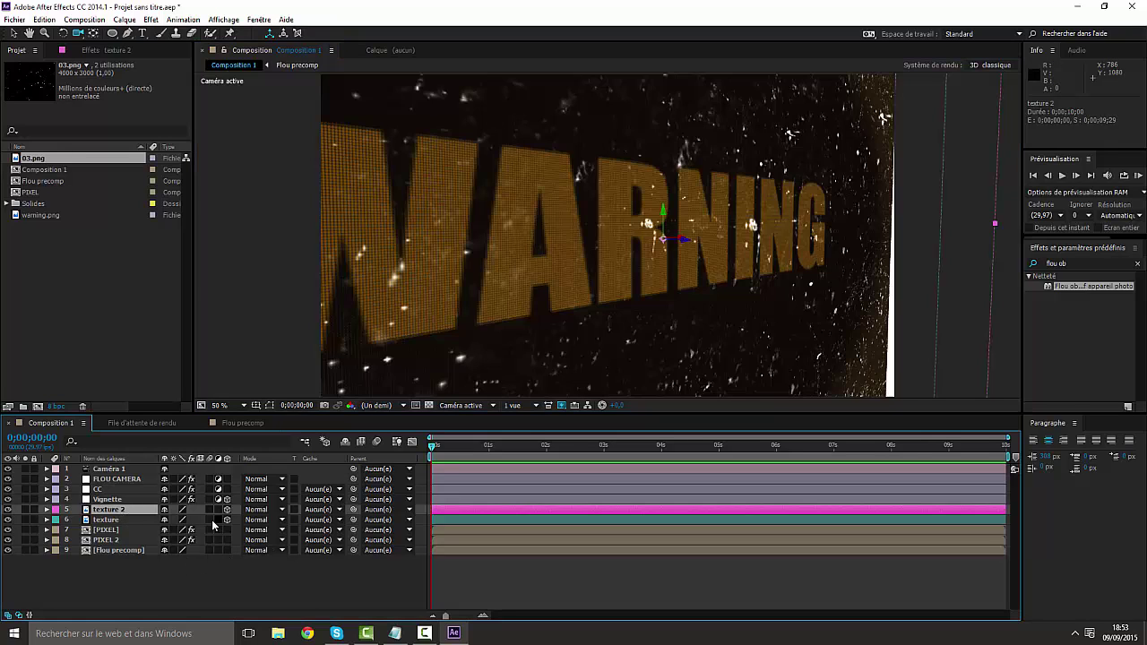
{"action": "left_click", "coordinate": [255, 510]}
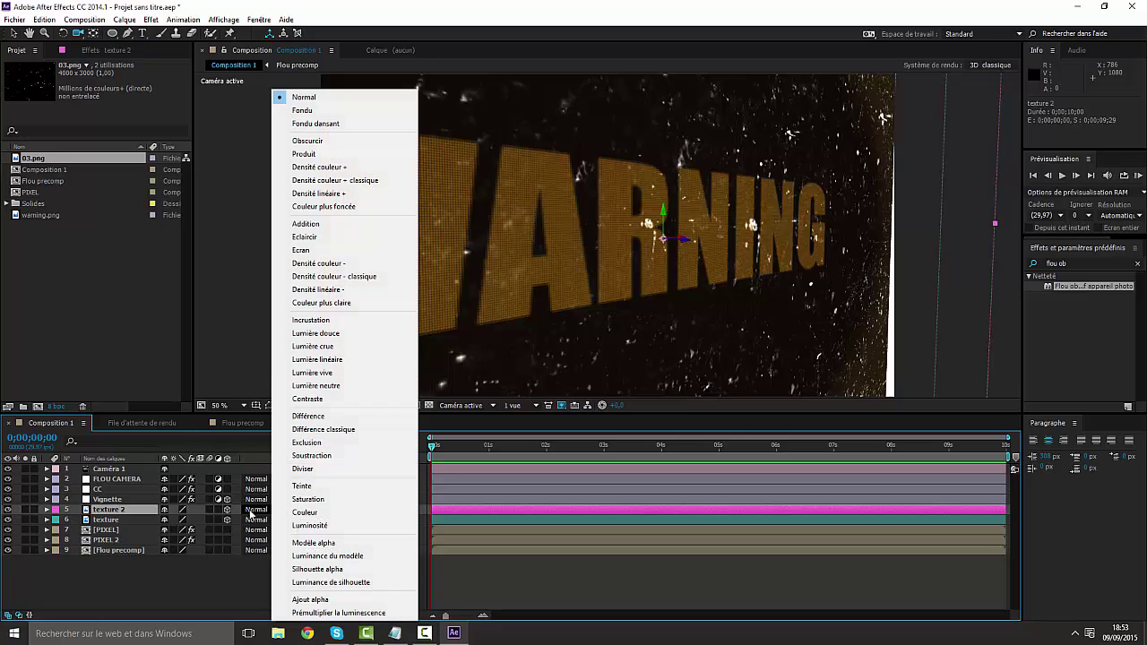
{"action": "left_click", "coordinate": [340, 250]}
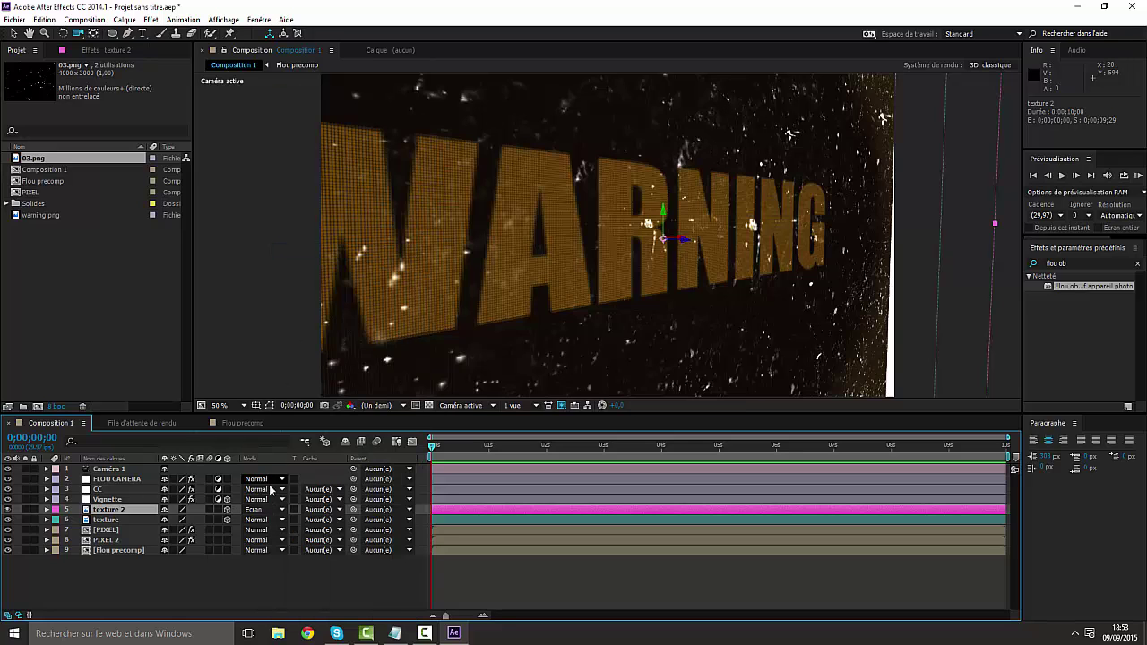
{"action": "left_click", "coordinate": [256, 510]}
{"action": "left_click", "coordinate": [306, 250]}
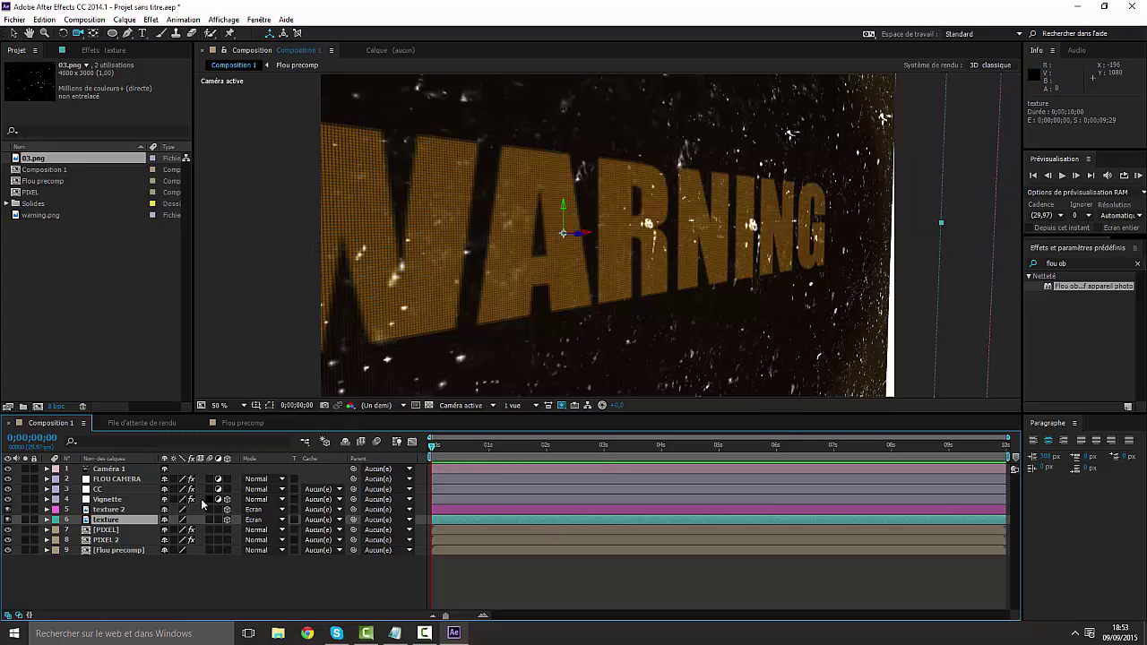
Step: Set the blend mode of the PIXEL and PIXEL 2 layers to Ecran
{"action": "left_click", "coordinate": [268, 530]}
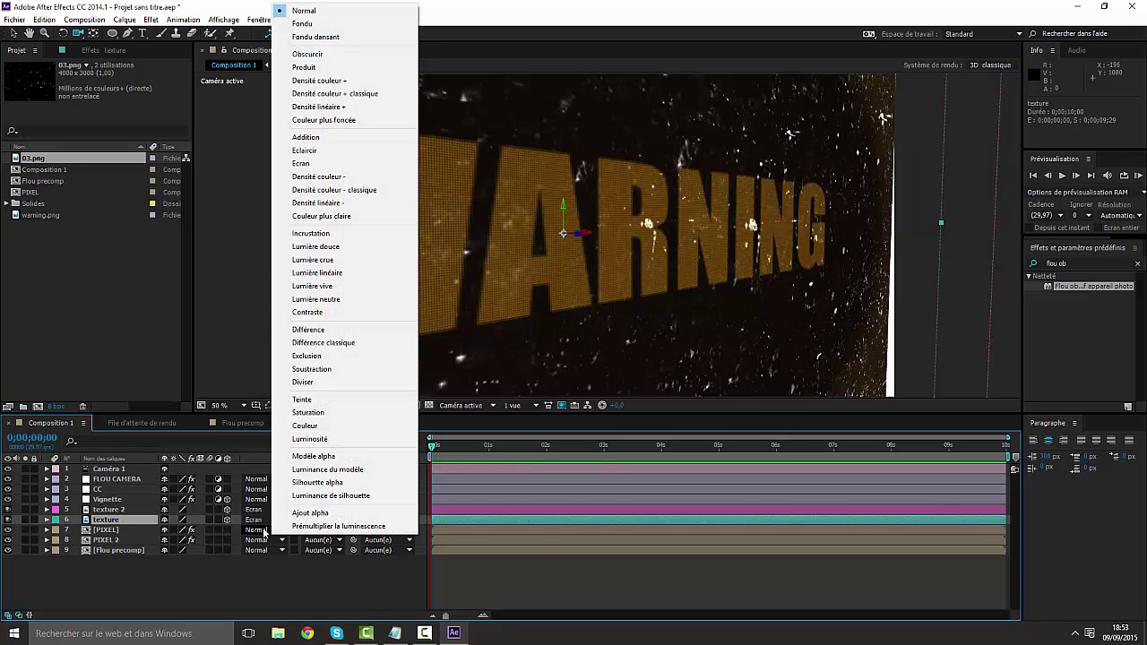
{"action": "left_click", "coordinate": [301, 163]}
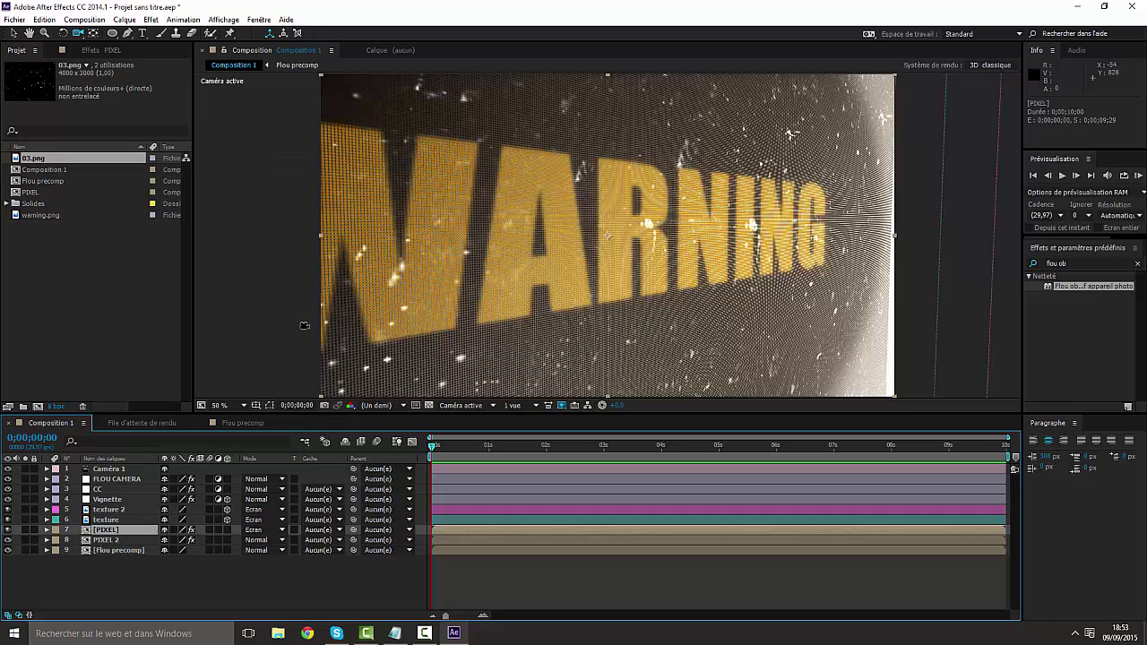
{"action": "left_click", "coordinate": [256, 541]}
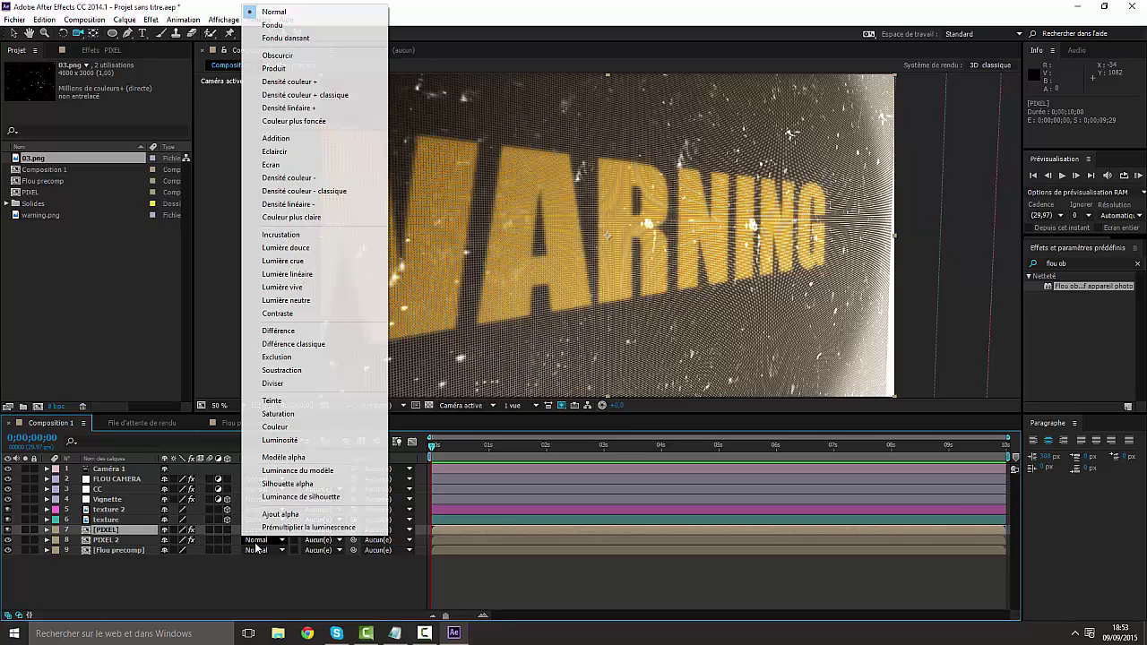
{"action": "left_click", "coordinate": [287, 165]}
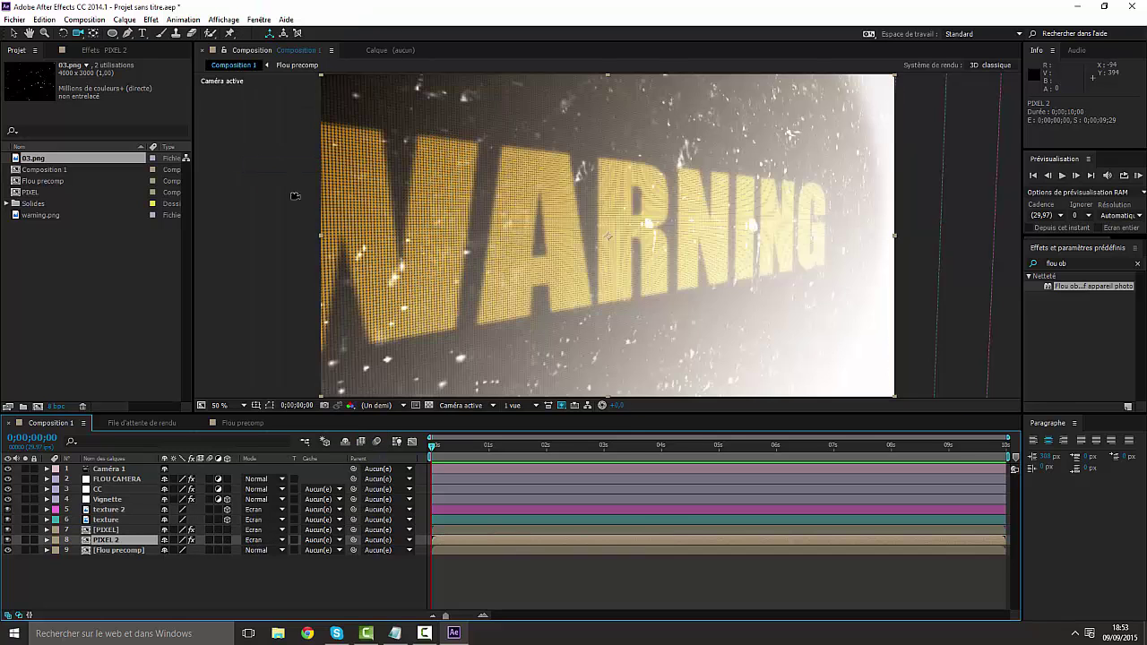
{"action": "left_click", "coordinate": [260, 541]}
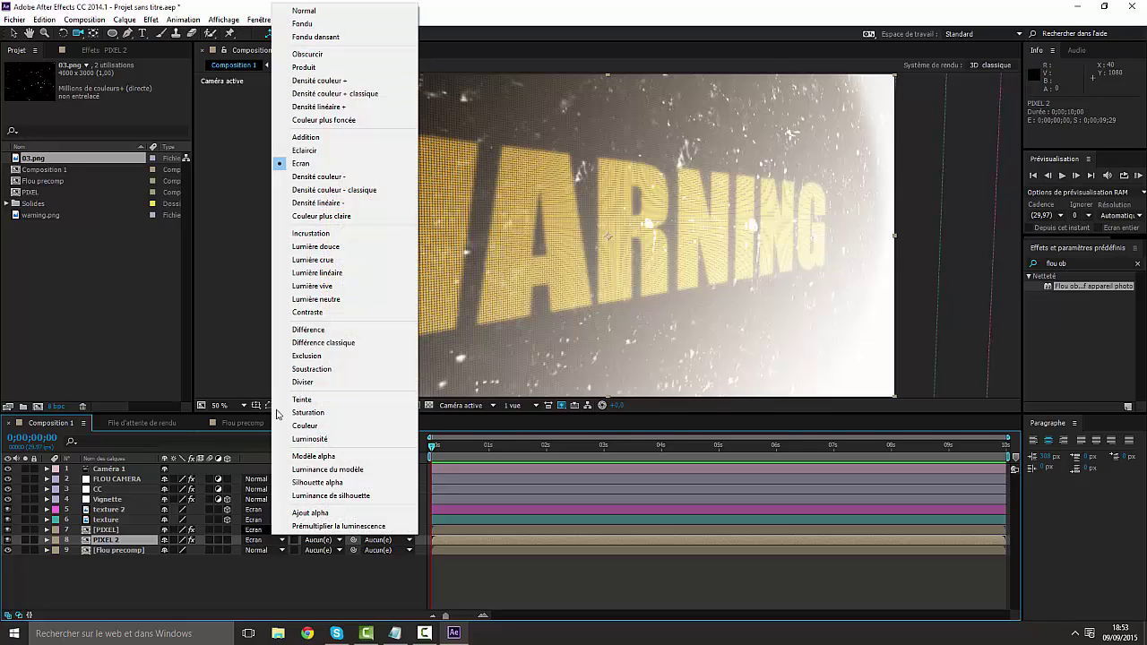
{"action": "left_click", "coordinate": [309, 164]}
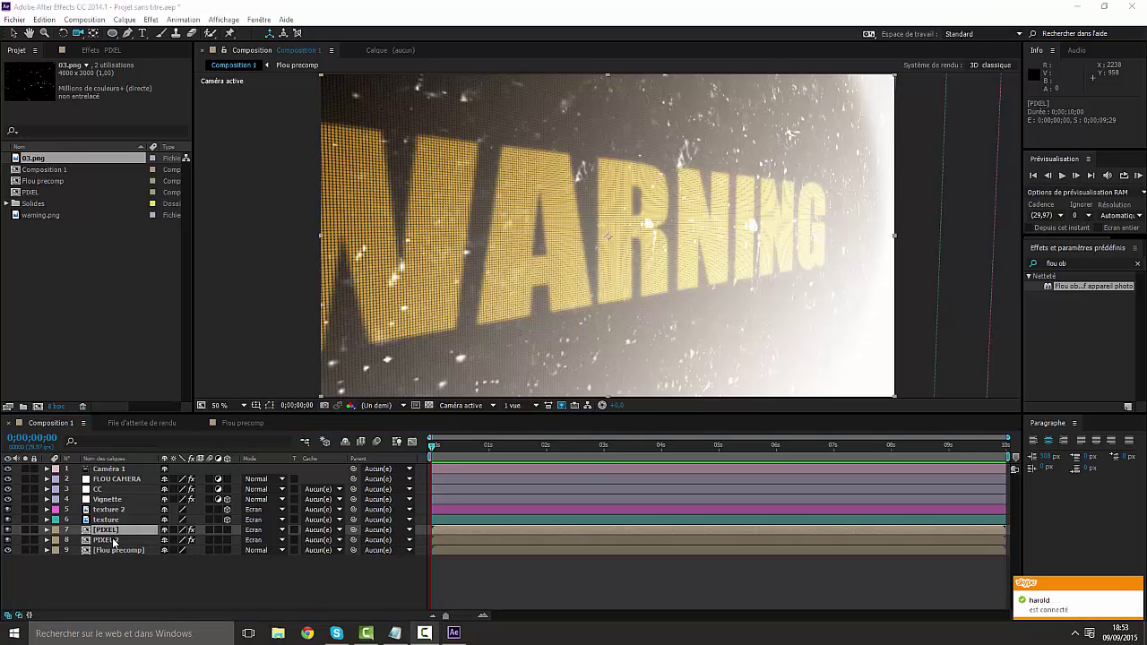
{"action": "left_click", "coordinate": [113, 541]}
{"action": "left_click", "coordinate": [112, 532]}
{"action": "left_click", "coordinate": [110, 540]}
{"action": "left_click", "coordinate": [107, 530]}
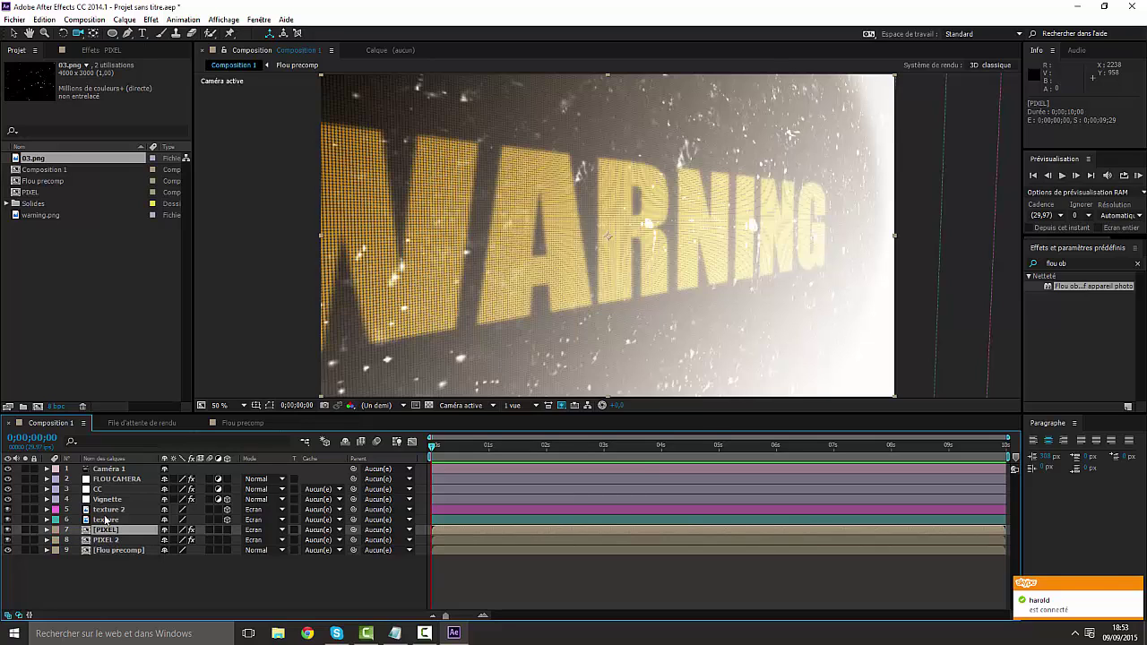
Step: Set the opacity of the texture layer to 30%
{"action": "left_click", "coordinate": [106, 520]}
{"action": "left_click", "coordinate": [48, 520]}
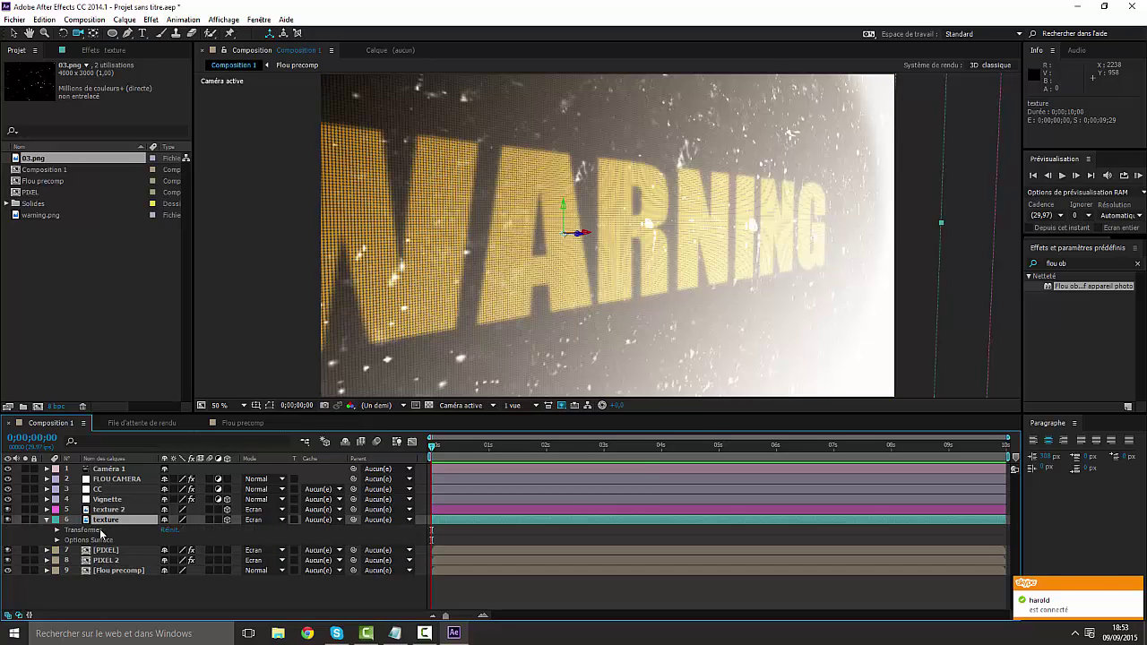
{"action": "left_click", "coordinate": [57, 531]}
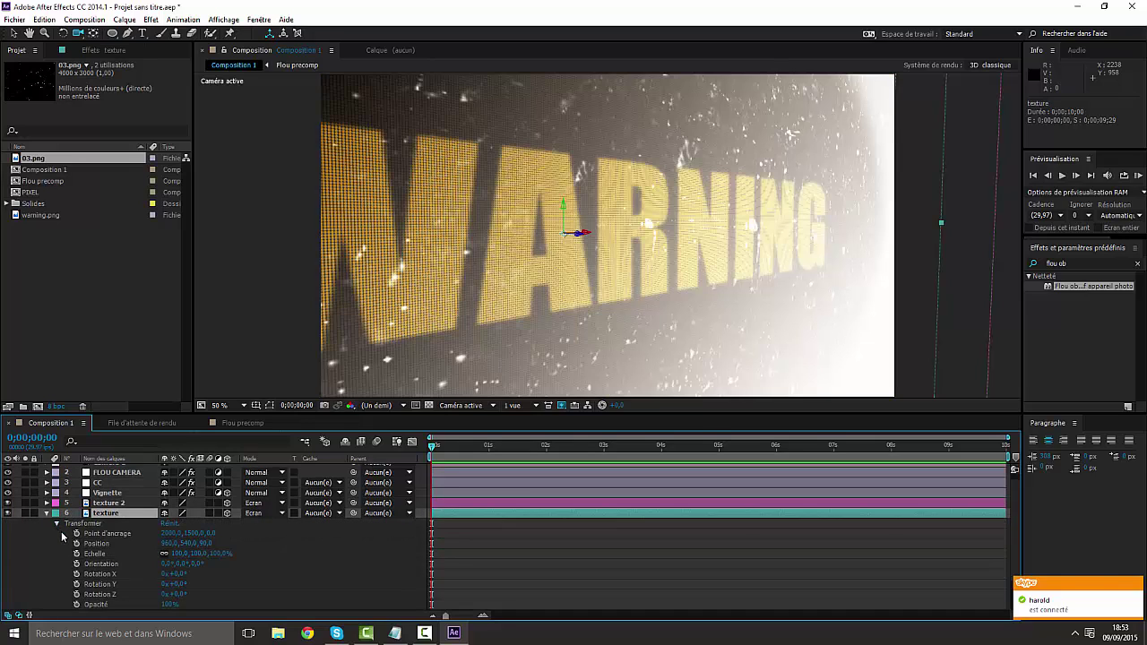
{"action": "left_click", "coordinate": [165, 604]}
{"action": "type", "text": "30"}
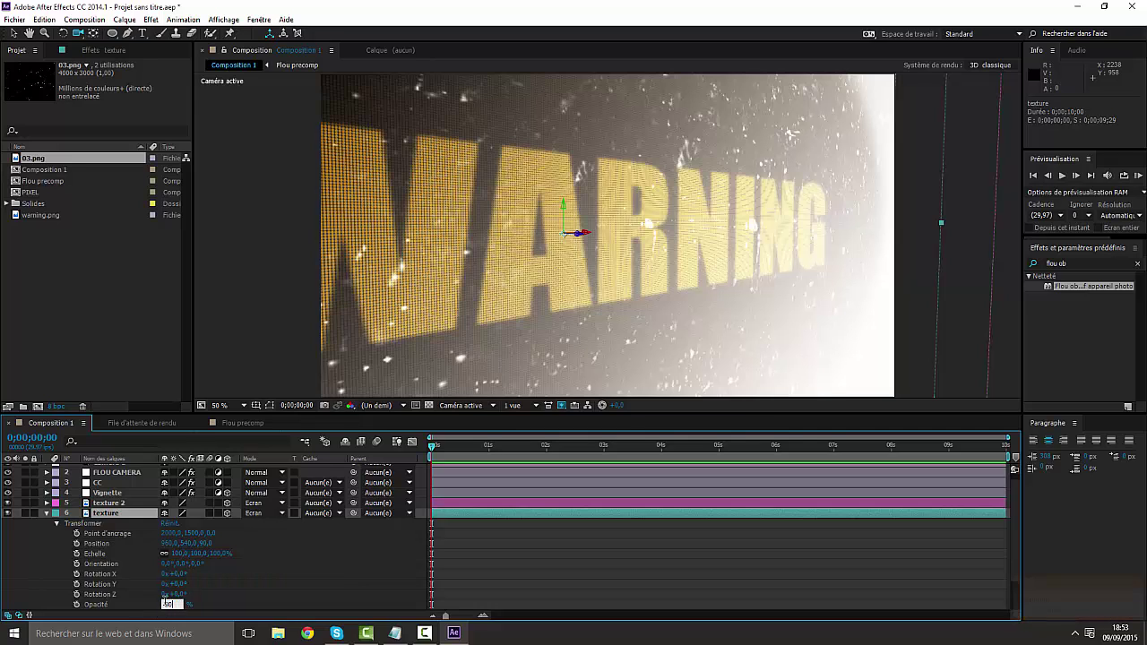
{"action": "key", "text": "Return"}
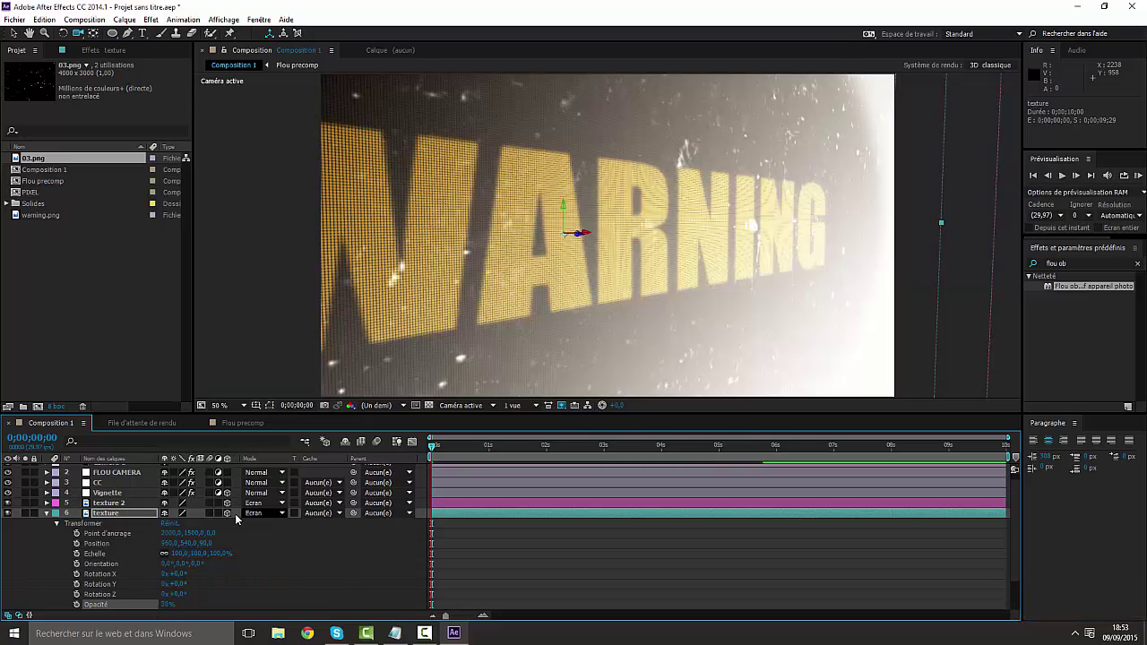
{"action": "left_click", "coordinate": [48, 514]}
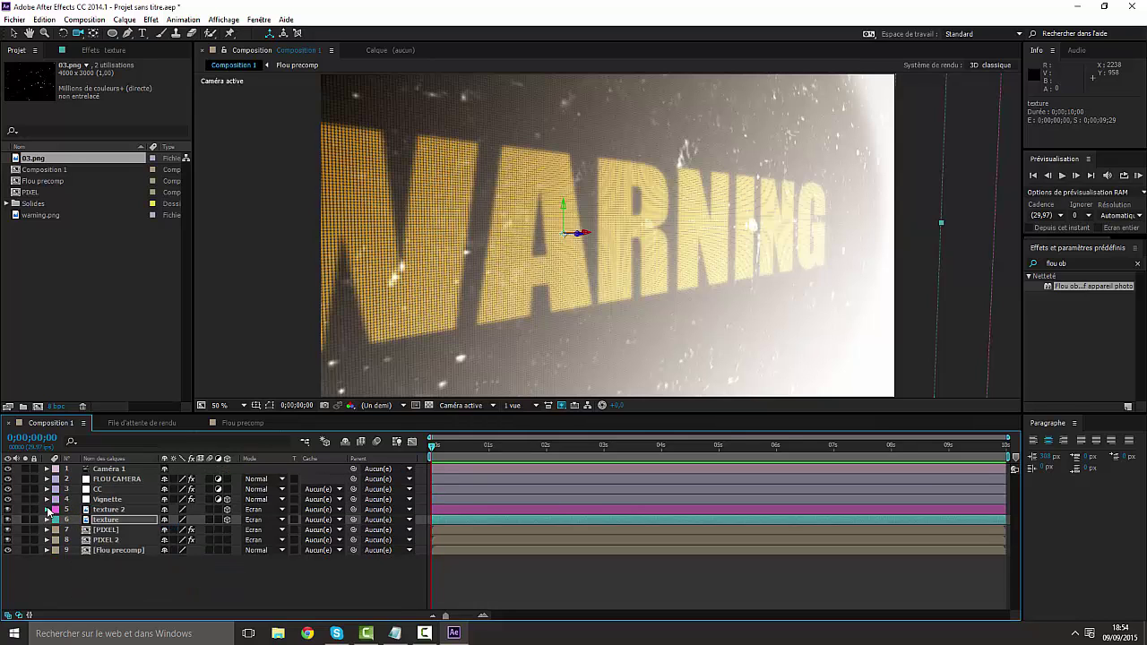
Step: Set the opacity of the texture 2 layer to 30%
{"action": "left_click", "coordinate": [47, 510]}
{"action": "left_click", "coordinate": [54, 523]}
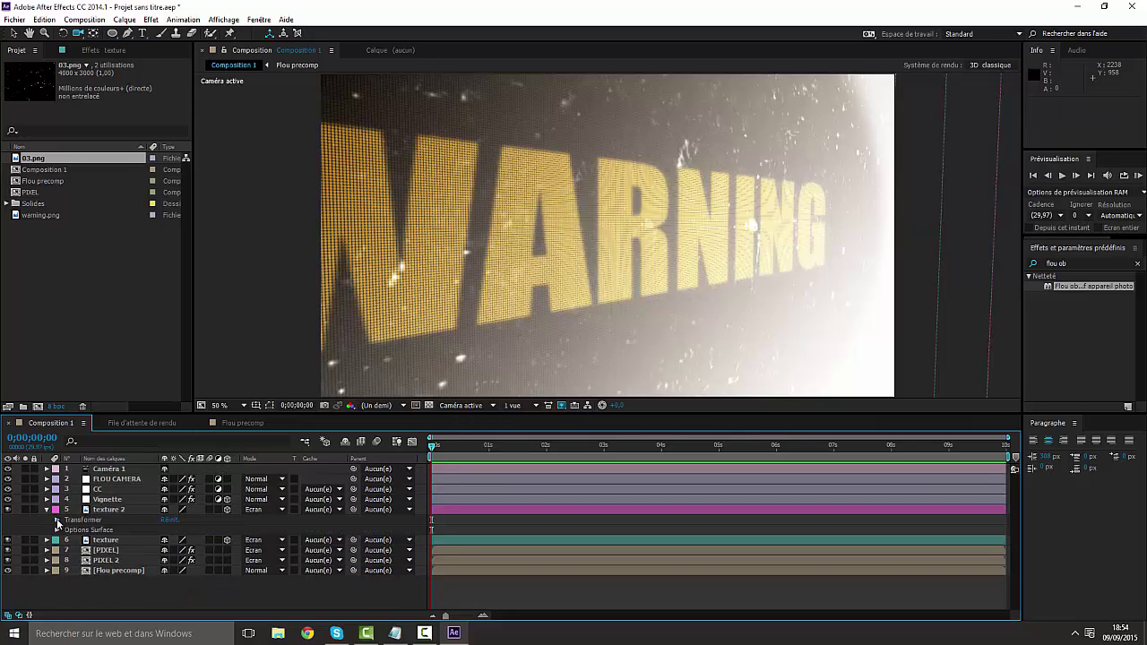
{"action": "left_click", "coordinate": [56, 524]}
{"action": "scroll", "coordinate": [122, 583], "scroll_direction": "down", "scroll_amount": 2}
{"action": "left_click", "coordinate": [170, 570]}
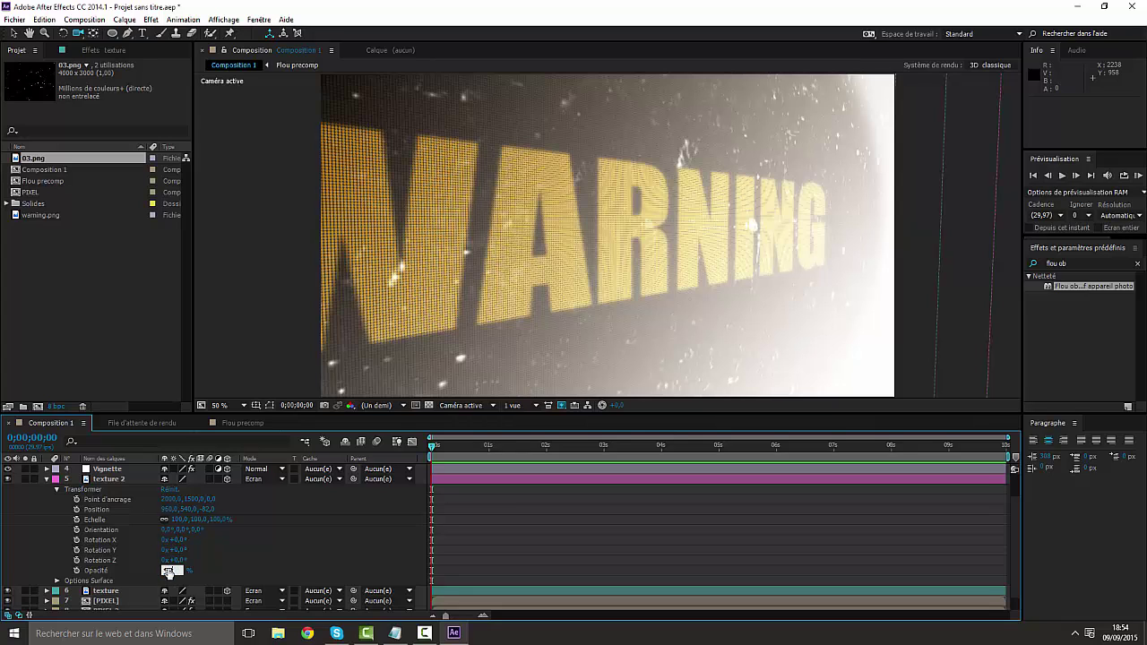
{"action": "type", "text": "30"}
{"action": "key", "text": "Return"}
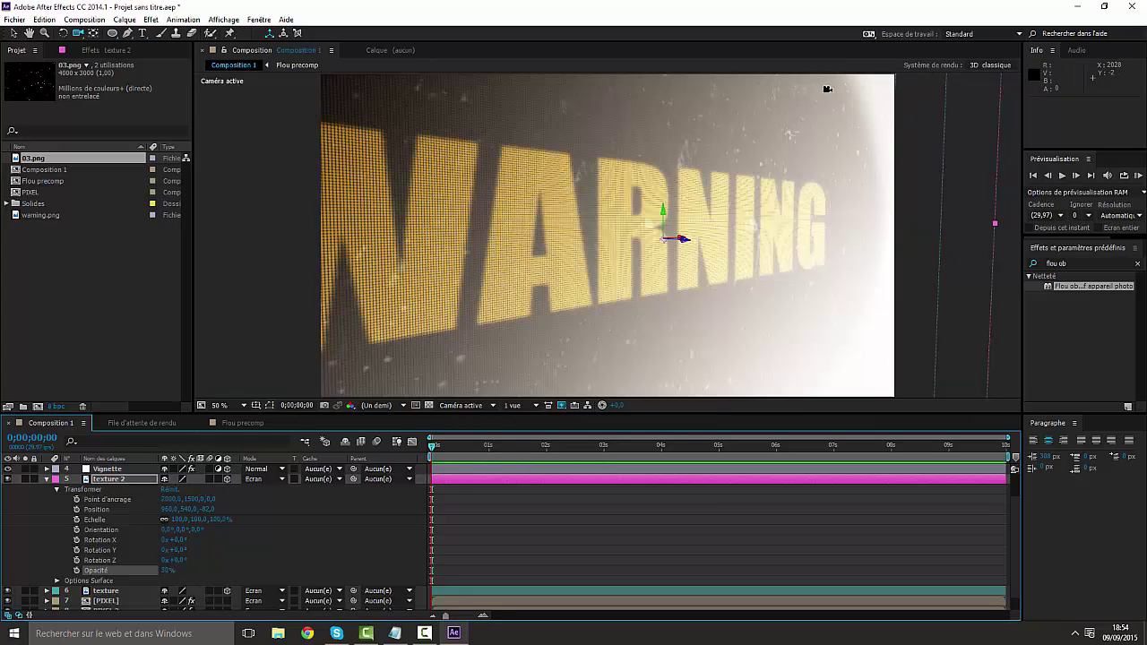
Step: Move Camera 1 to a more frontal, wider view of the WARNING text and collapse the texture 2 properties
{"action": "left_click_drag", "start_coordinate": [620, 248], "coordinate": [596, 254]}
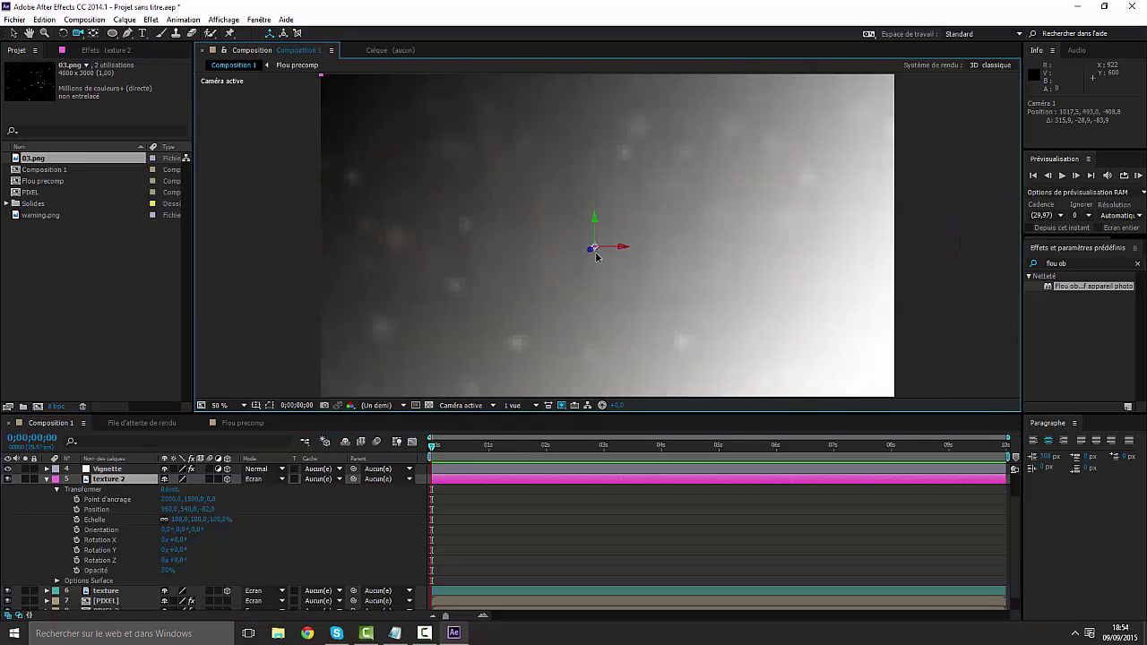
{"action": "key", "text": "comma"}
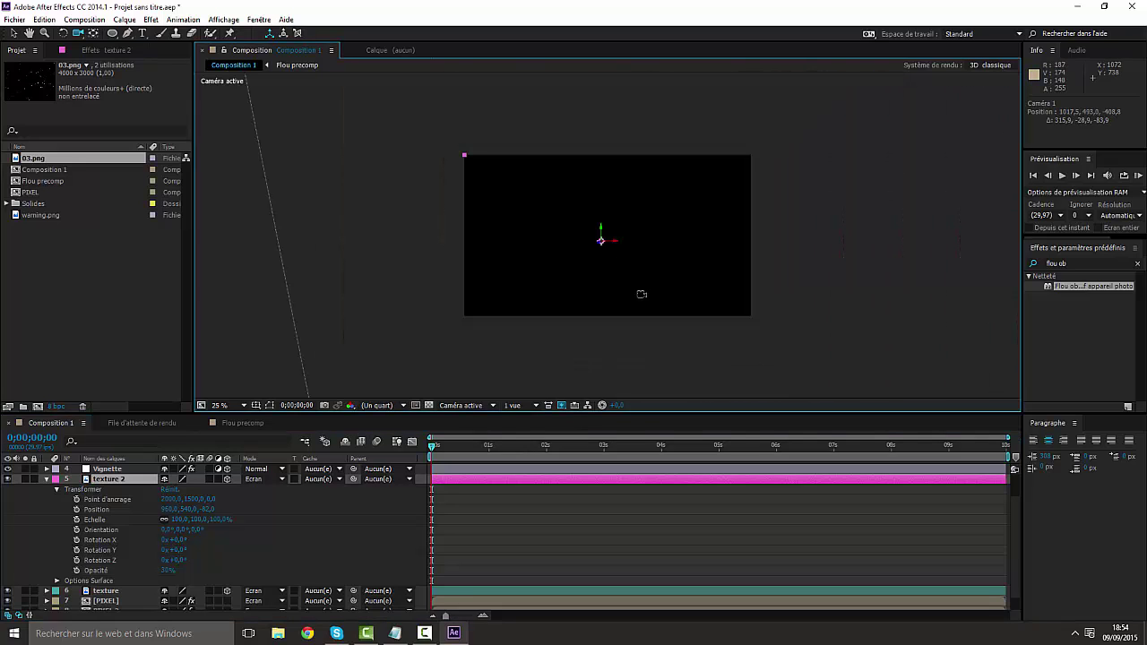
{"action": "left_click_drag", "start_coordinate": [652, 270], "coordinate": [638, 274]}
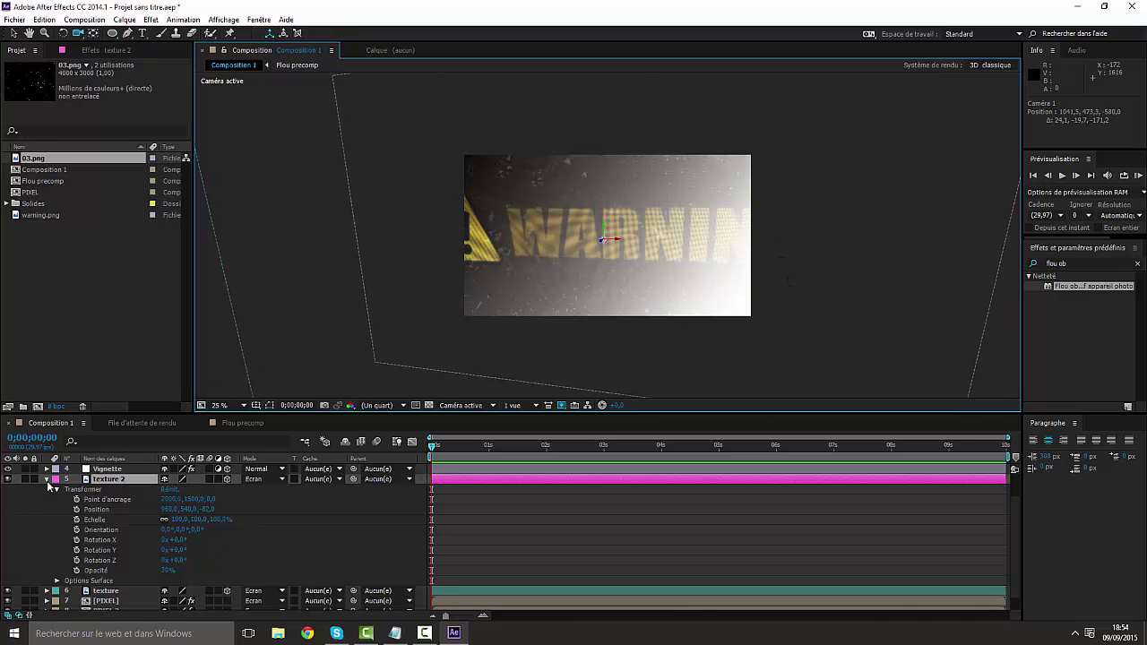
{"action": "left_click", "coordinate": [44, 482]}
{"action": "left_click", "coordinate": [47, 484]}
{"action": "left_click", "coordinate": [47, 480]}
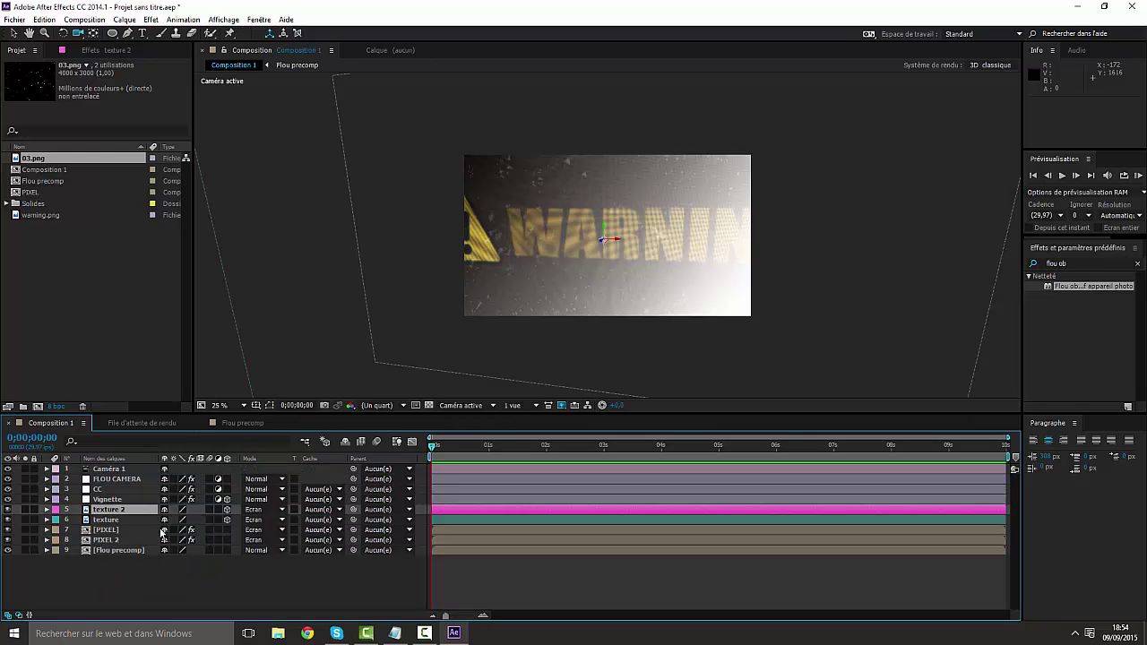
{"action": "left_click", "coordinate": [264, 540]}
{"action": "left_click", "coordinate": [273, 165]}
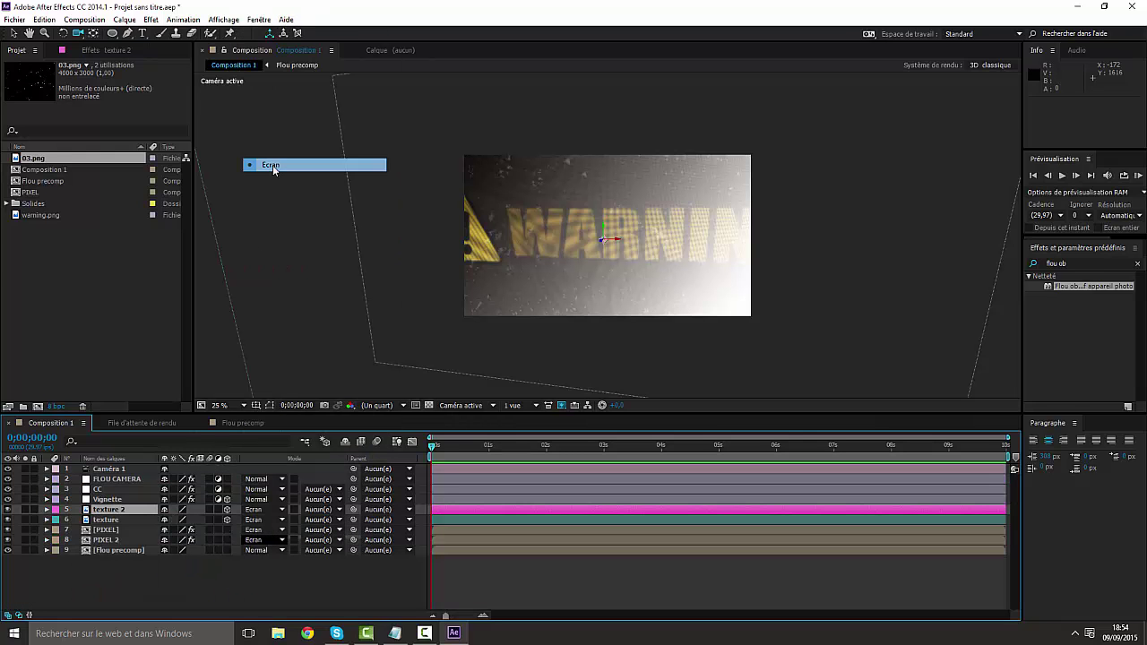
{"action": "left_click", "coordinate": [262, 530]}
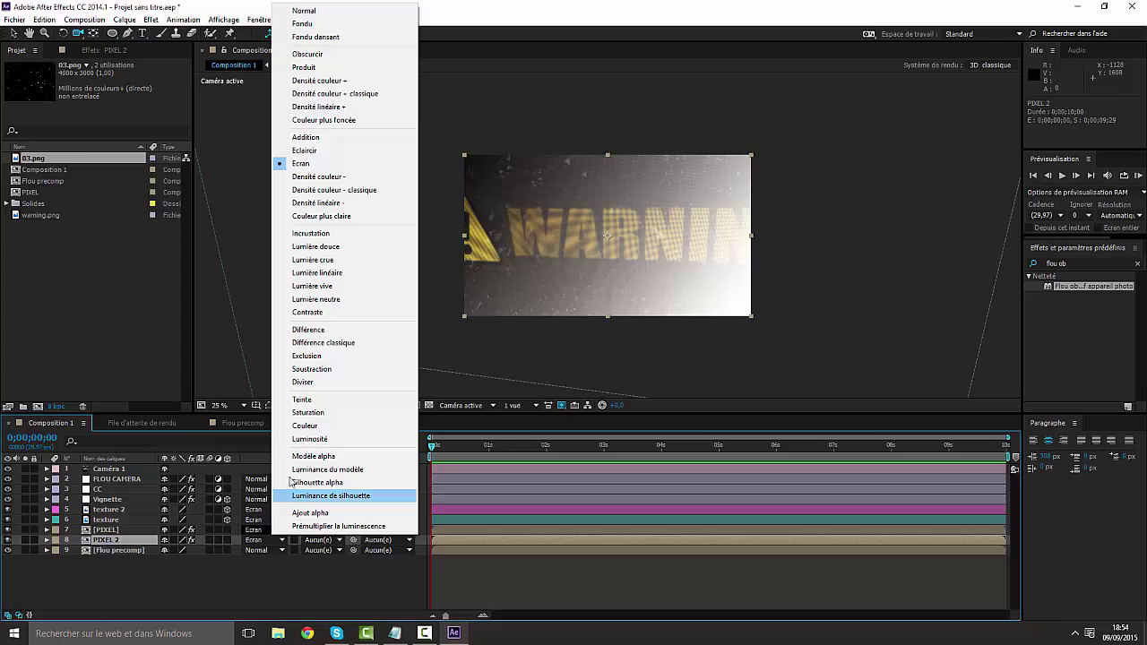
{"action": "left_click", "coordinate": [305, 165]}
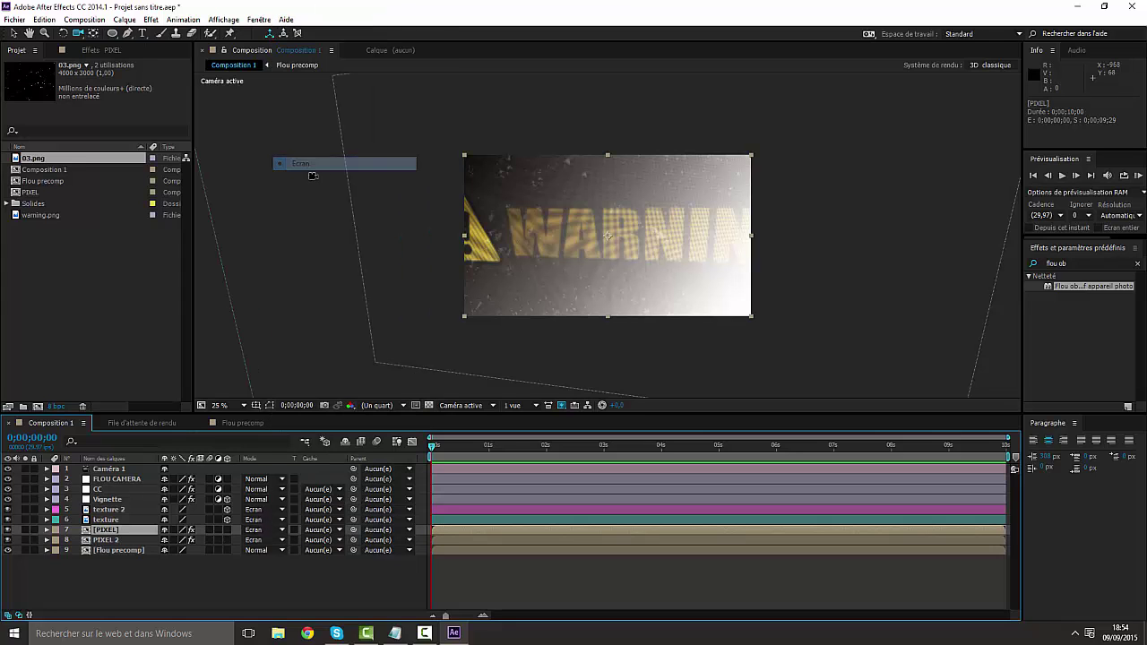
Step: Restore the blend mode of the PIXEL 2 and PIXEL layers to Normal
{"action": "left_click", "coordinate": [270, 542]}
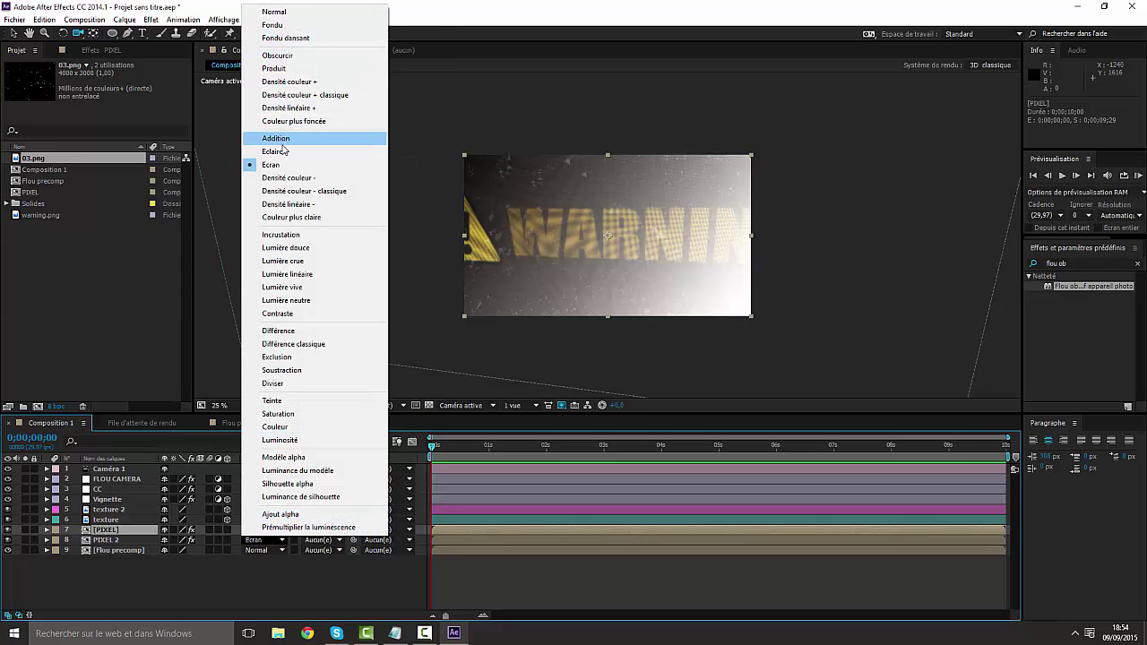
{"action": "left_click", "coordinate": [285, 13]}
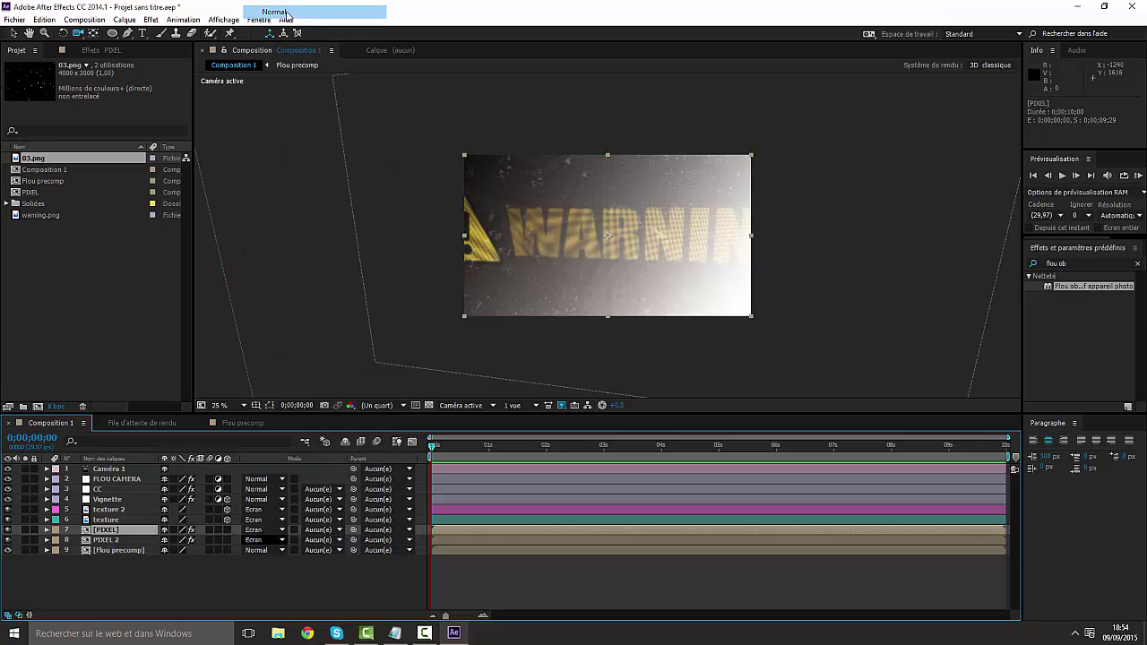
{"action": "left_click", "coordinate": [271, 531]}
{"action": "left_click", "coordinate": [328, 20]}
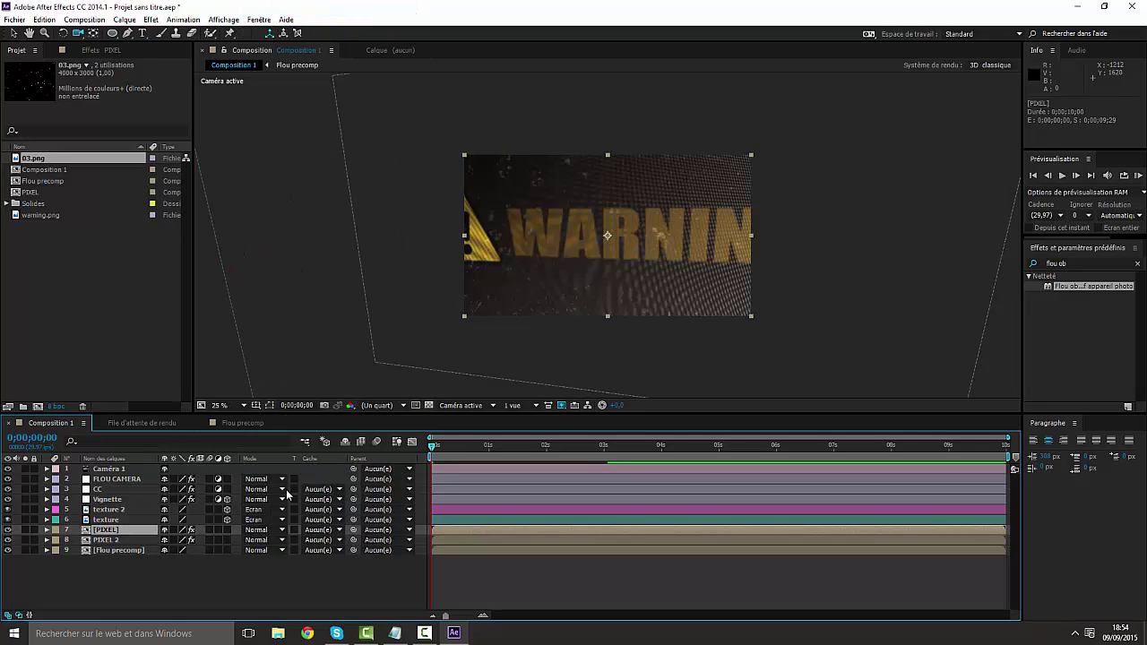
Step: Move Camera 1 to frame the yellow warning triangle in close-up, with the WARNING text receding at an angle beside it
{"action": "left_click_drag", "start_coordinate": [669, 267], "coordinate": [885, 326]}
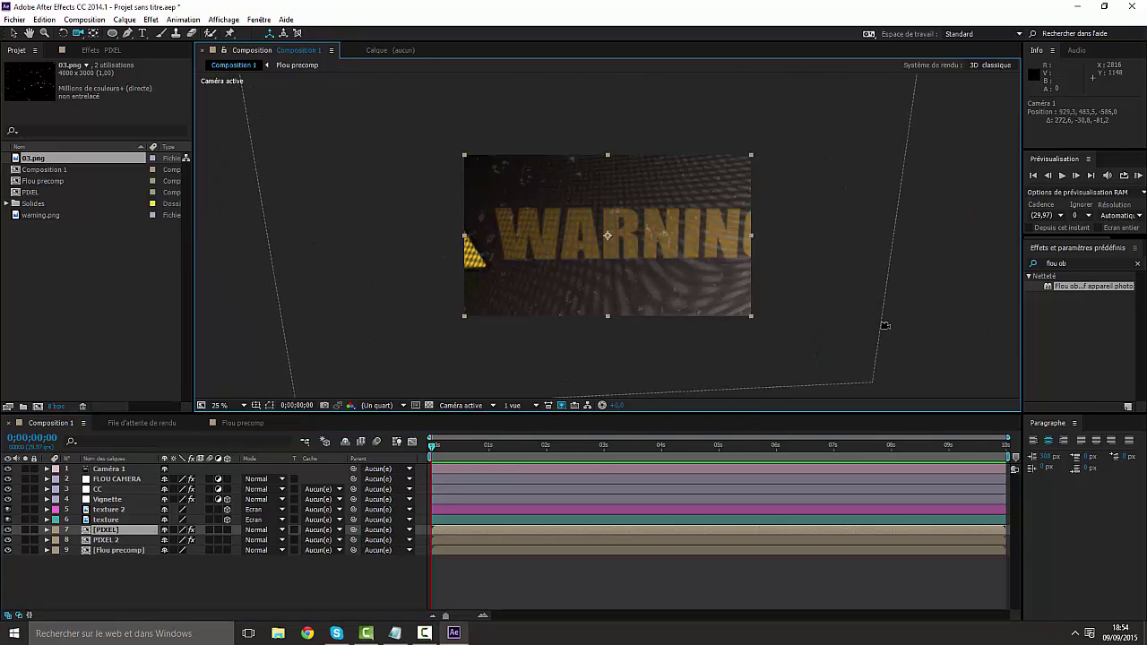
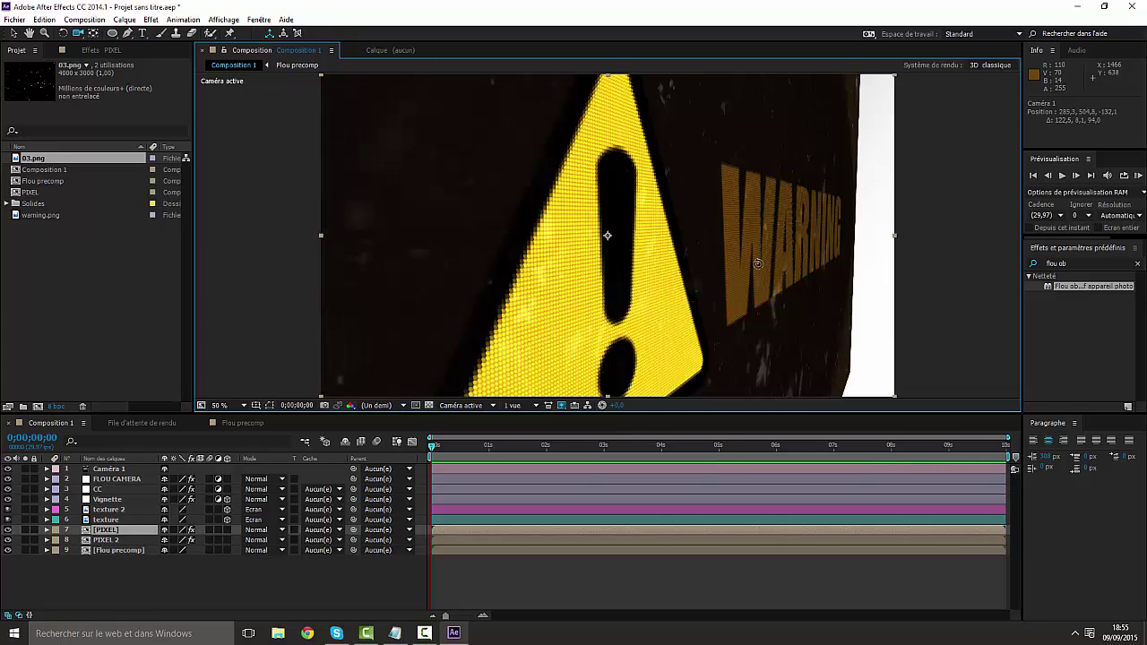
{"action": "left_click_drag", "start_coordinate": [757, 265], "coordinate": [746, 264]}
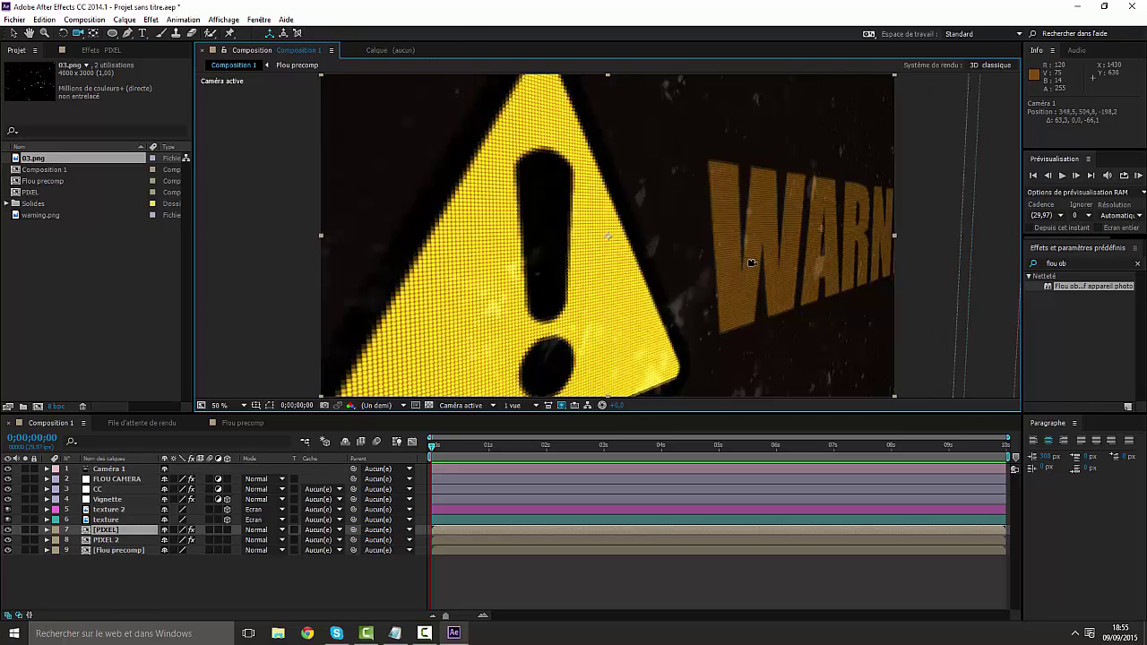
{"action": "left_click_drag", "start_coordinate": [717, 282], "coordinate": [717, 317]}
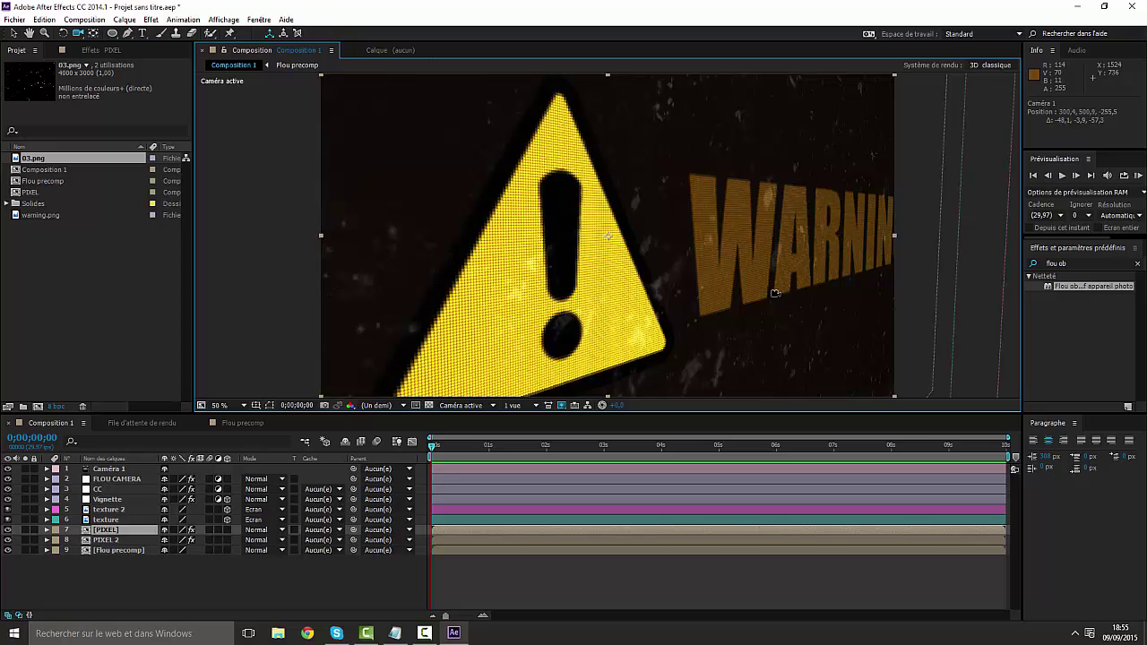
{"action": "left_click_drag", "start_coordinate": [774, 298], "coordinate": [740, 253]}
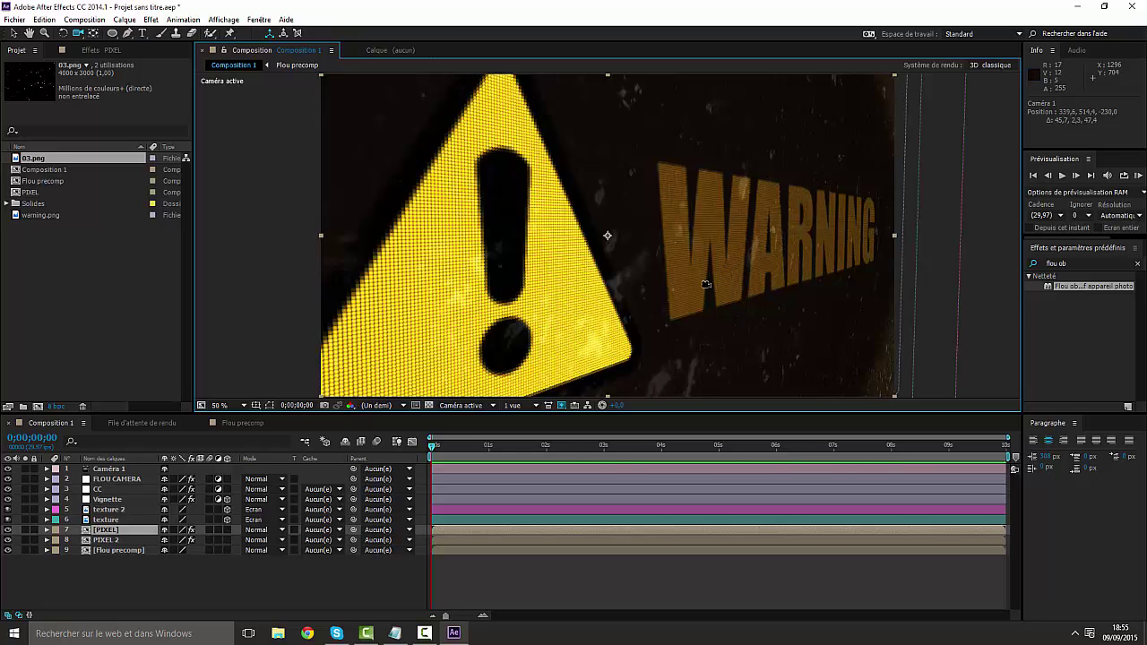
{"action": "left_click_drag", "start_coordinate": [718, 277], "coordinate": [699, 284]}
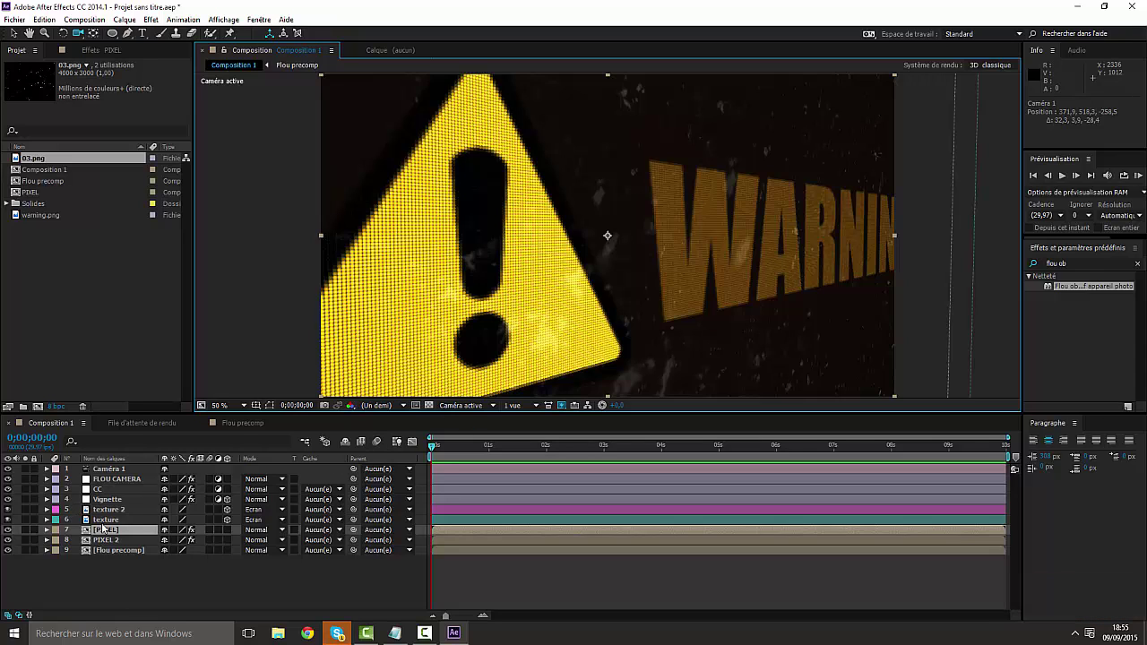
Step: Start Point ciblé and Position keyframes on Camera 1 at 0;00;00;00, and move the current time to 0;00;09;29
{"action": "left_click", "coordinate": [47, 469]}
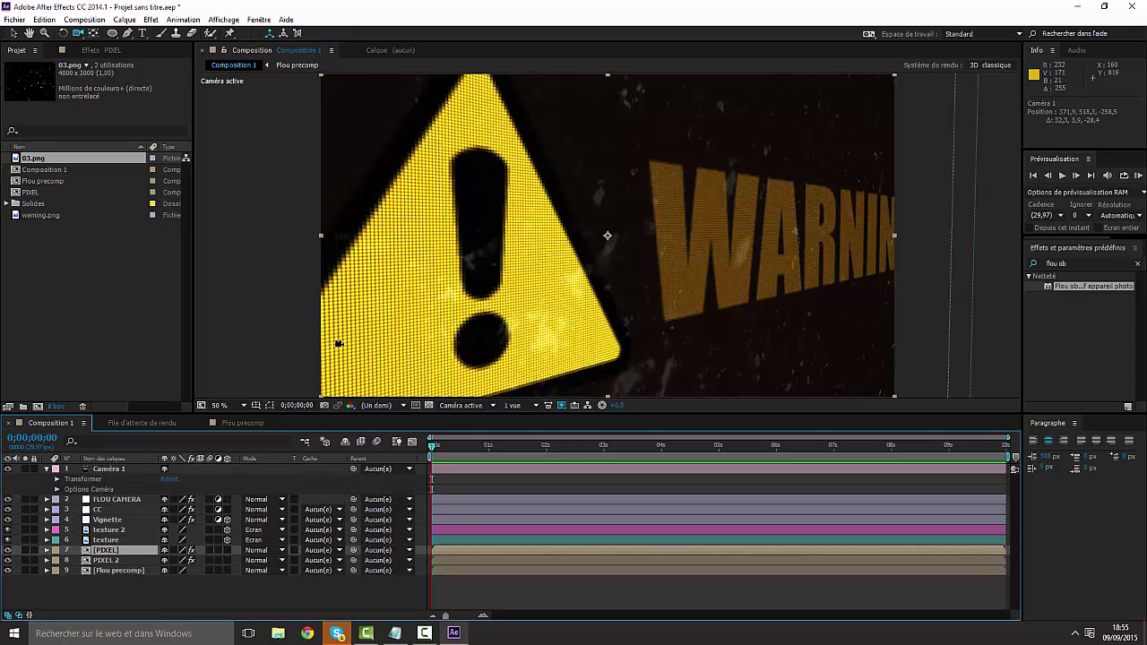
{"action": "left_click", "coordinate": [58, 480]}
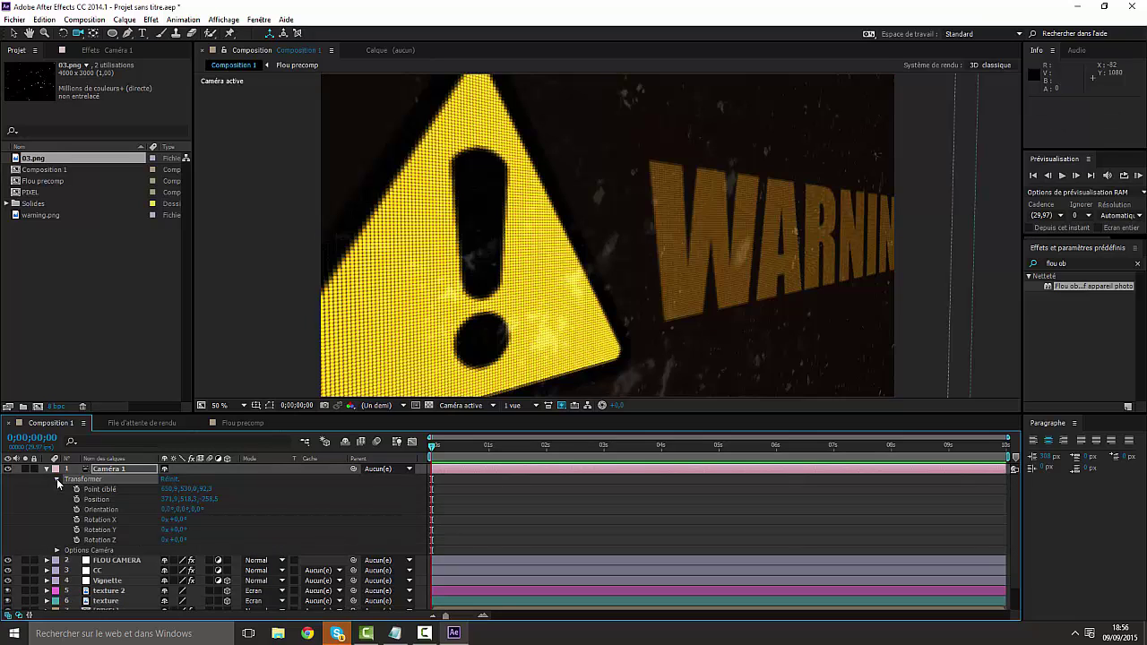
{"action": "left_click", "coordinate": [76, 489]}
{"action": "left_click", "coordinate": [76, 499]}
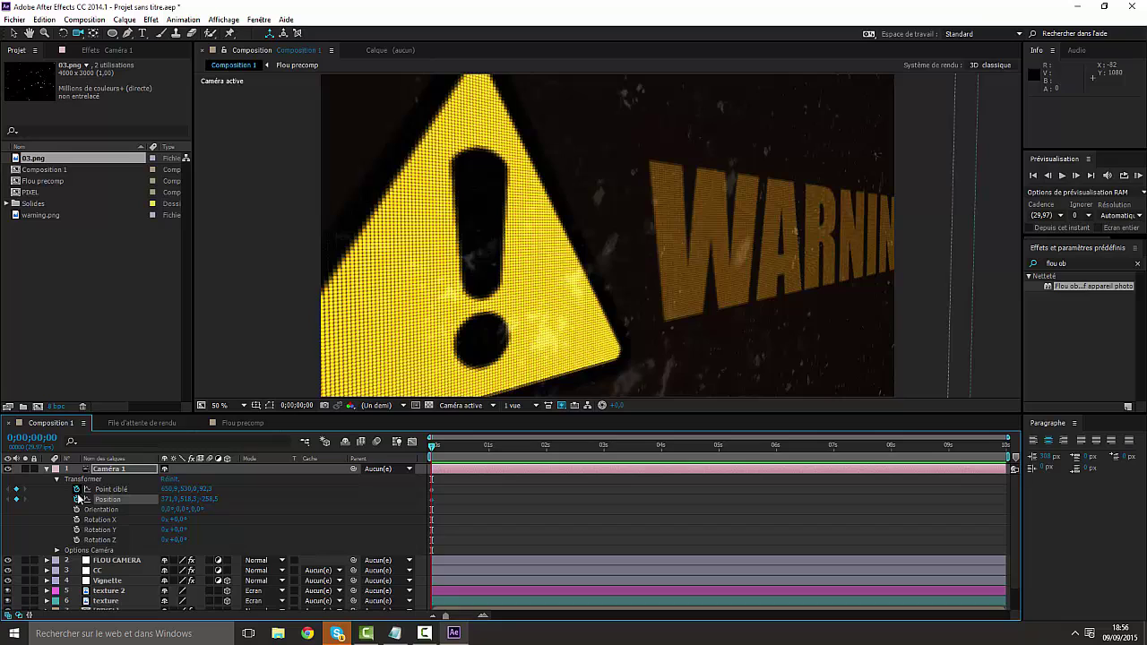
{"action": "left_click_drag", "start_coordinate": [432, 445], "coordinate": [998, 459]}
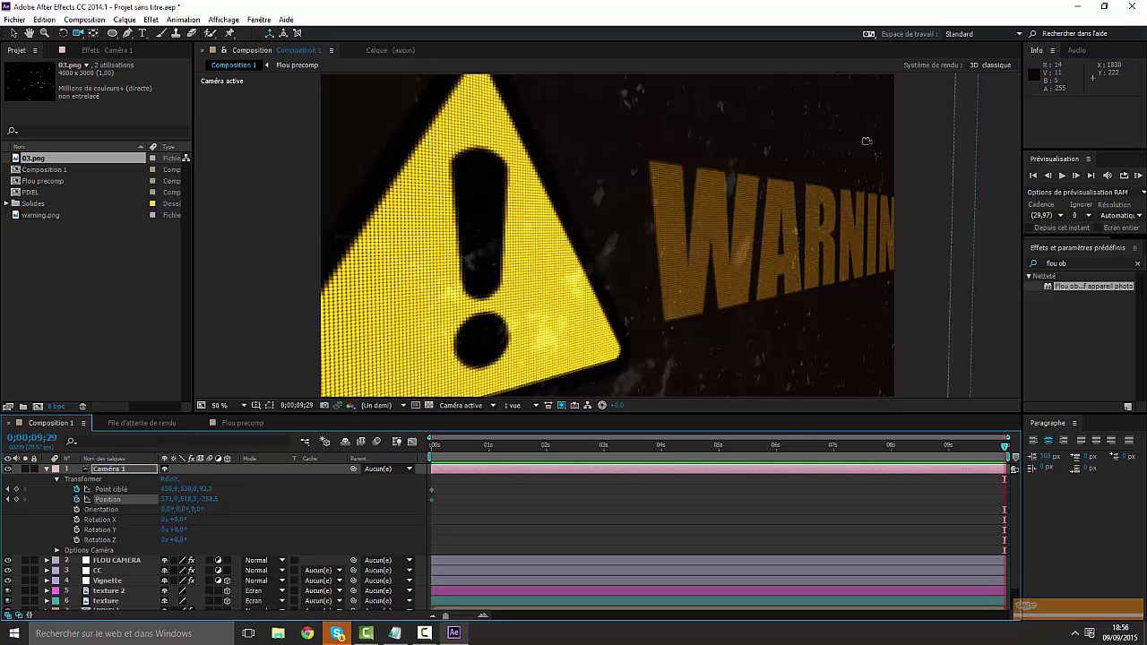
Step: Switch to Skype, set the presence status to Ne pas déranger, and return to After Effects
{"action": "left_click", "coordinate": [347, 631]}
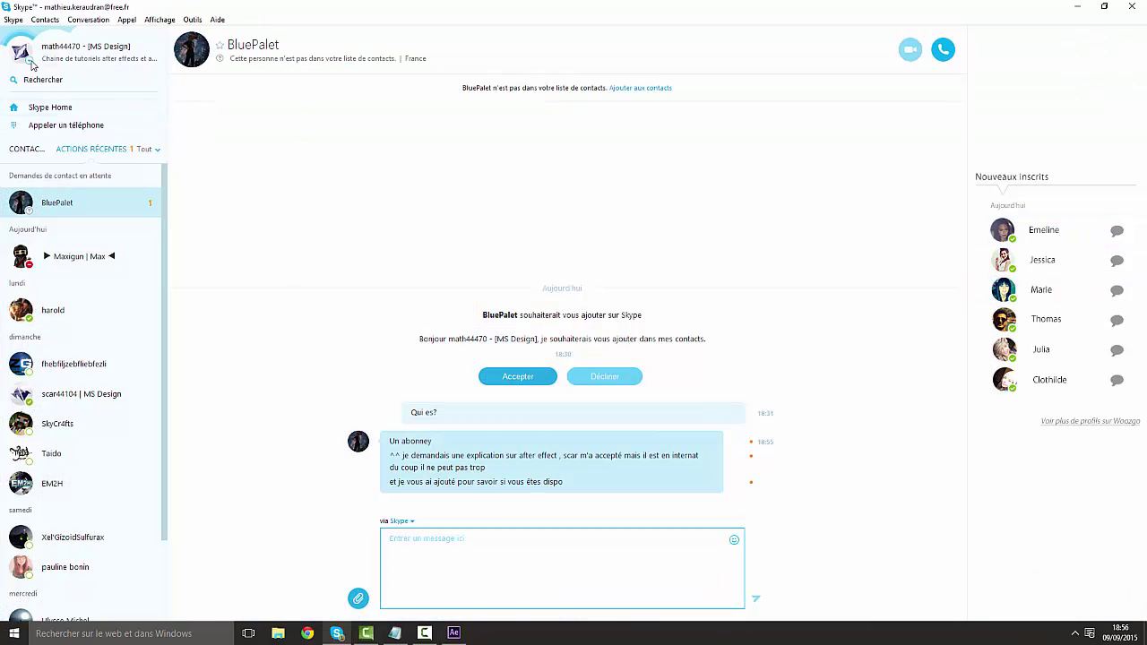
{"action": "left_click", "coordinate": [31, 63]}
{"action": "left_click", "coordinate": [85, 99]}
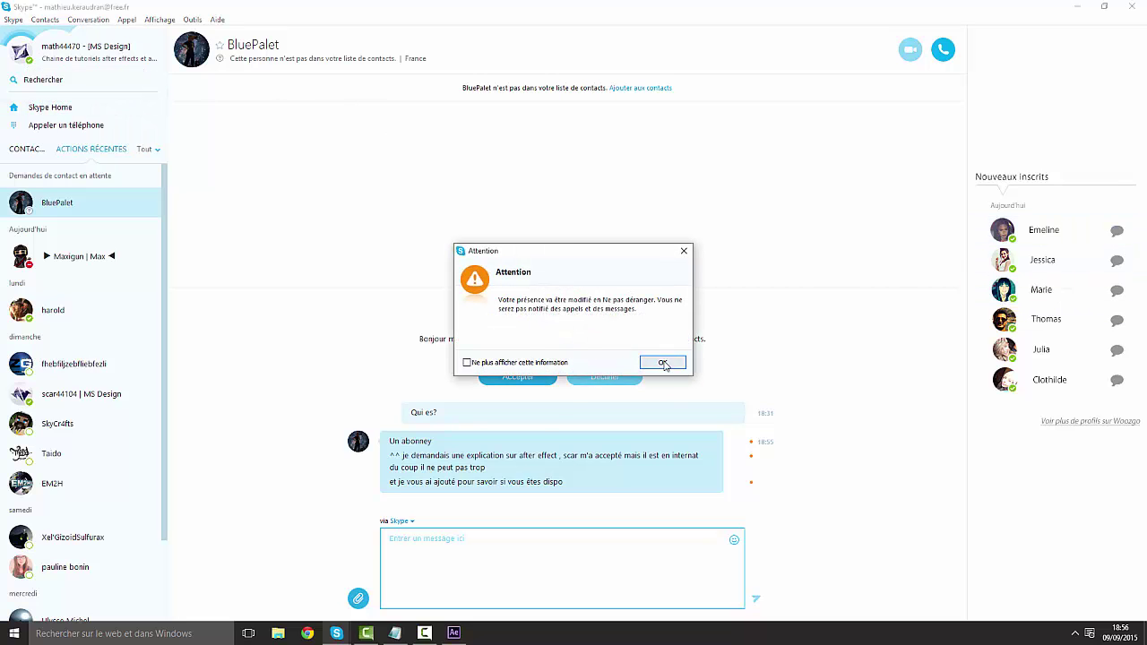
{"action": "left_click", "coordinate": [664, 363]}
{"action": "key", "text": "alt+Tab"}
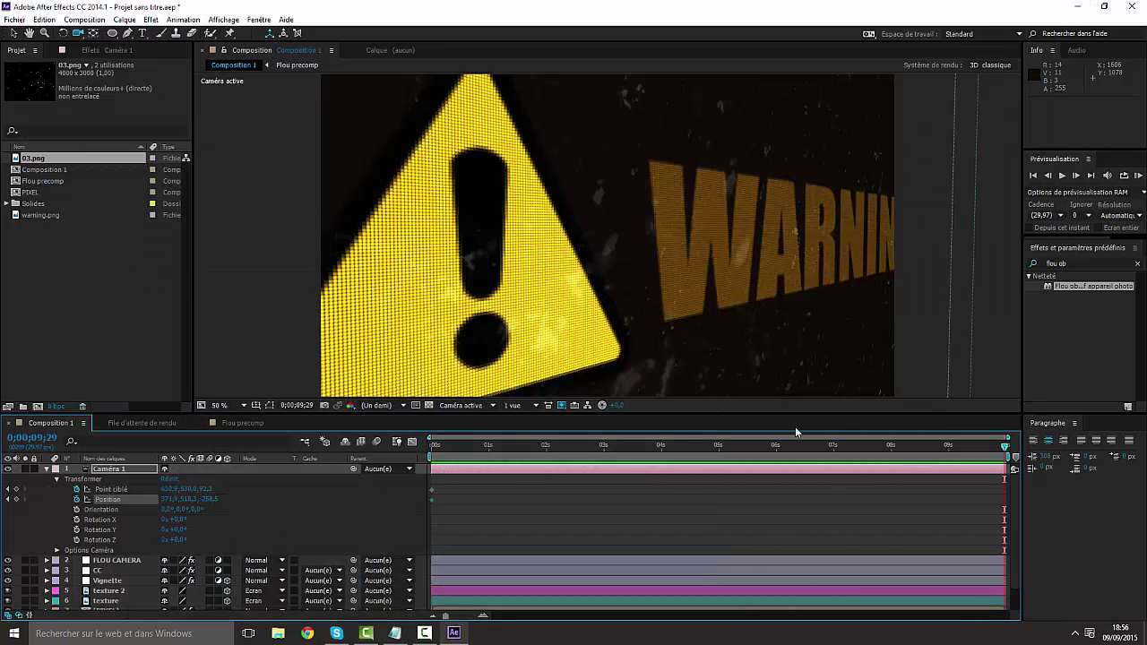
Step: Move Camera 1 at 0;00;09;29 past the triangle to frame the whole WARNING text at an angle, with its G nearest
{"action": "left_click", "coordinate": [692, 286]}
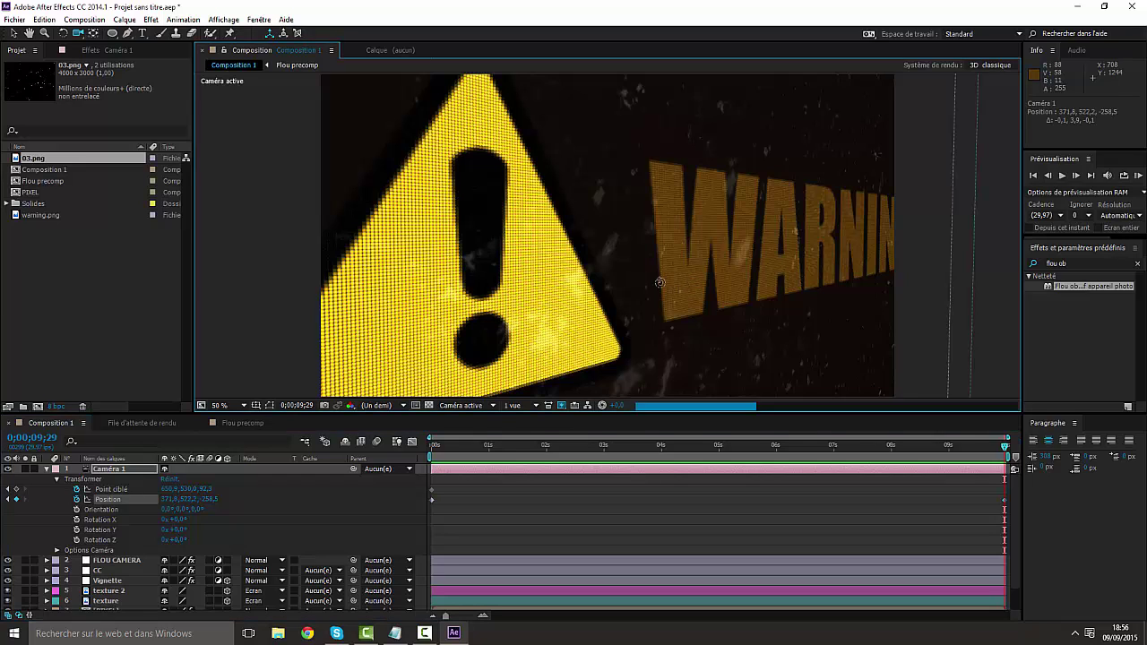
{"action": "left_click_drag", "start_coordinate": [692, 286], "coordinate": [452, 269]}
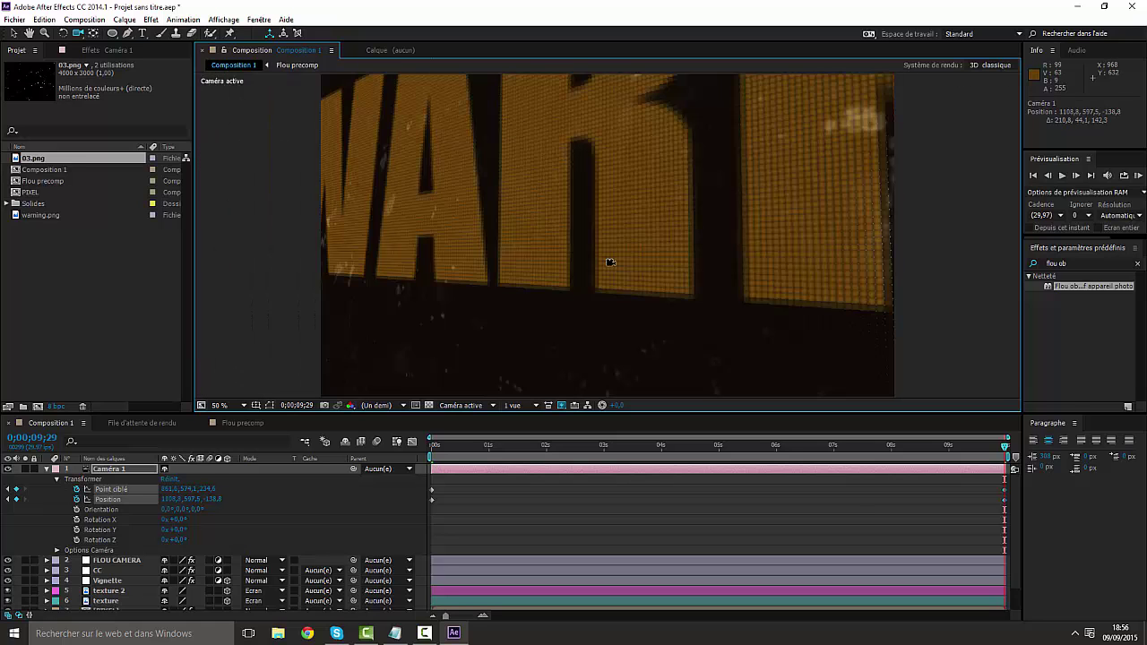
{"action": "left_click_drag", "start_coordinate": [609, 262], "coordinate": [681, 306]}
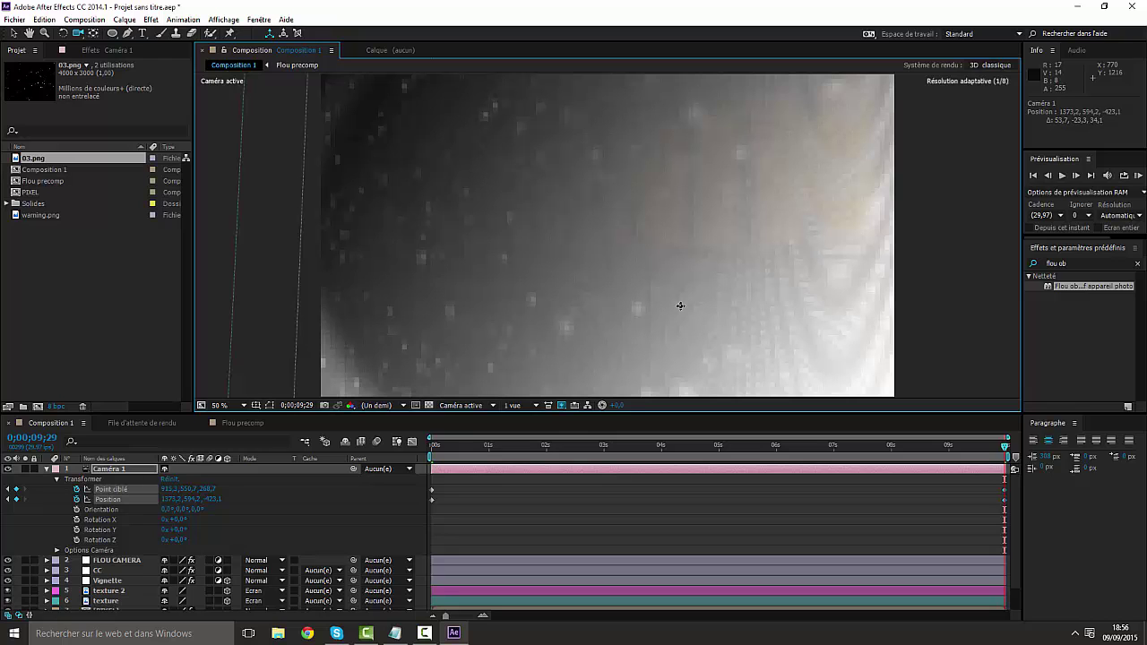
{"action": "left_click_drag", "start_coordinate": [681, 306], "coordinate": [651, 321]}
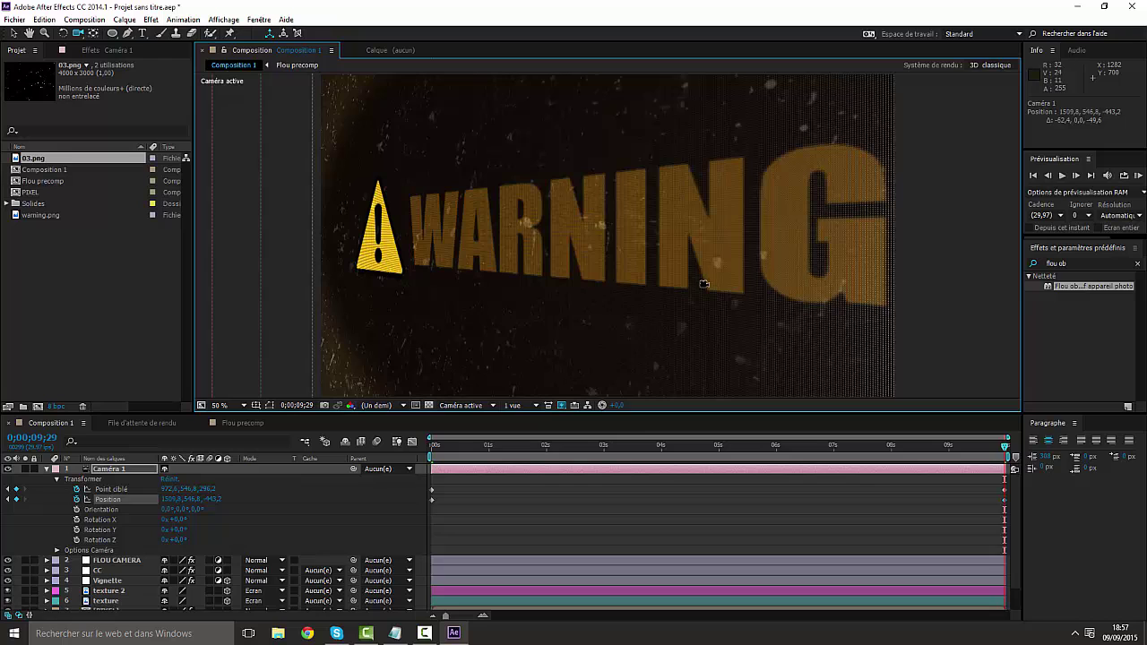
Step: Refine the end framing of Camera 1 at 0;00;09;29 to a slightly lower viewpoint, with position about 1517, 622, -440
{"action": "left_click_drag", "start_coordinate": [702, 277], "coordinate": [702, 249]}
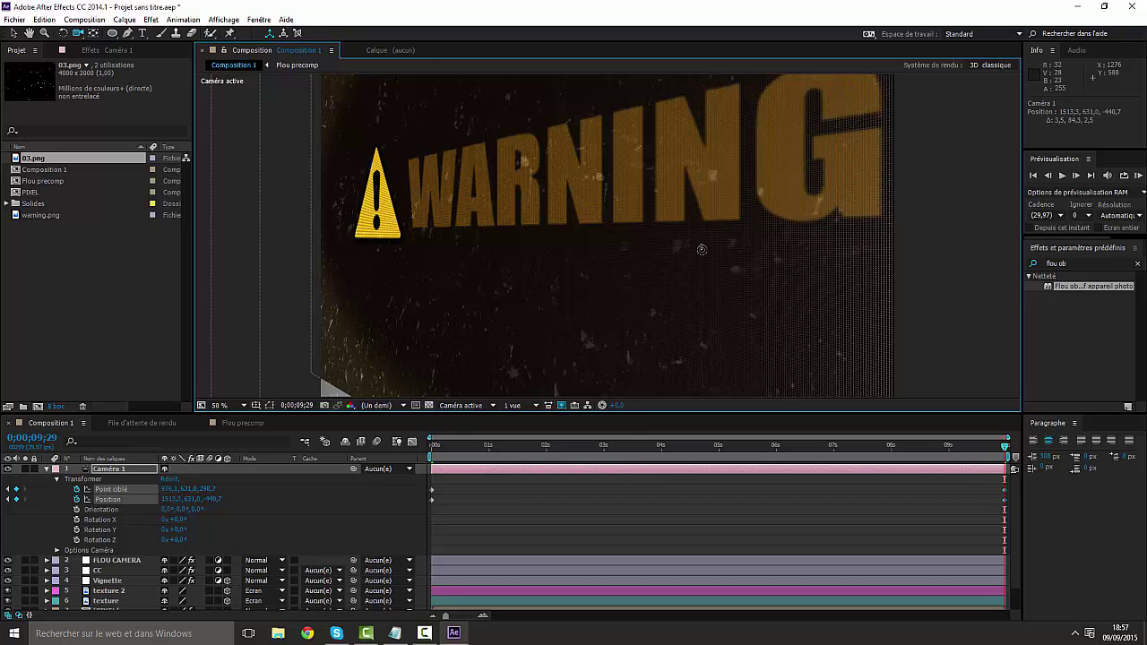
{"action": "left_click_drag", "start_coordinate": [701, 249], "coordinate": [702, 246]}
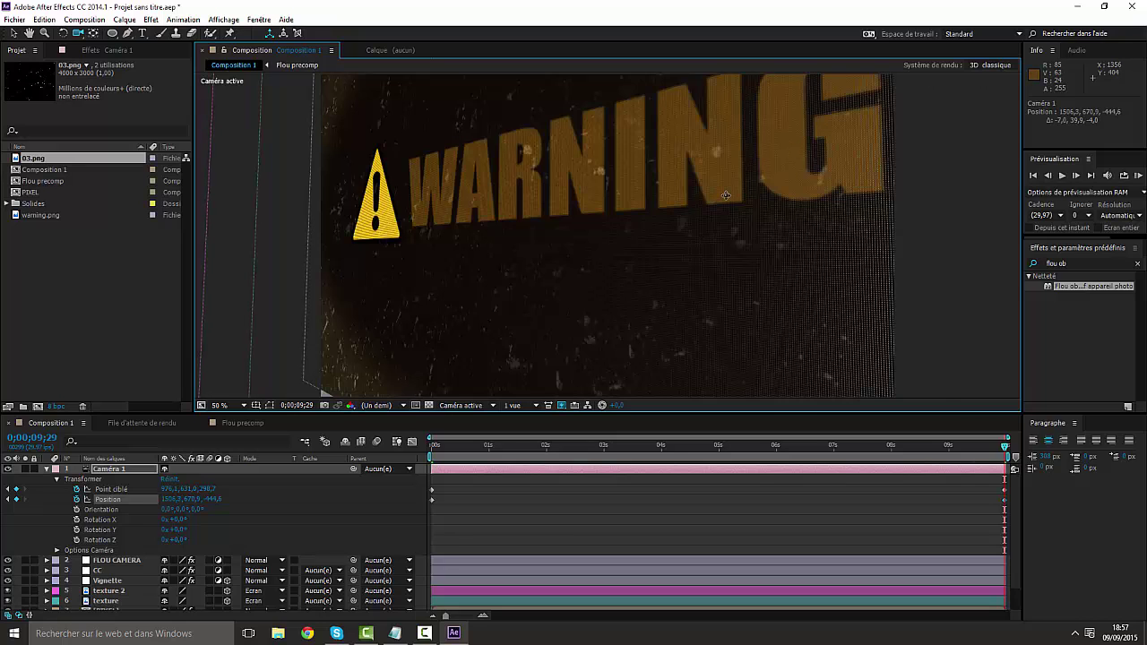
{"action": "left_click_drag", "start_coordinate": [726, 195], "coordinate": [722, 218]}
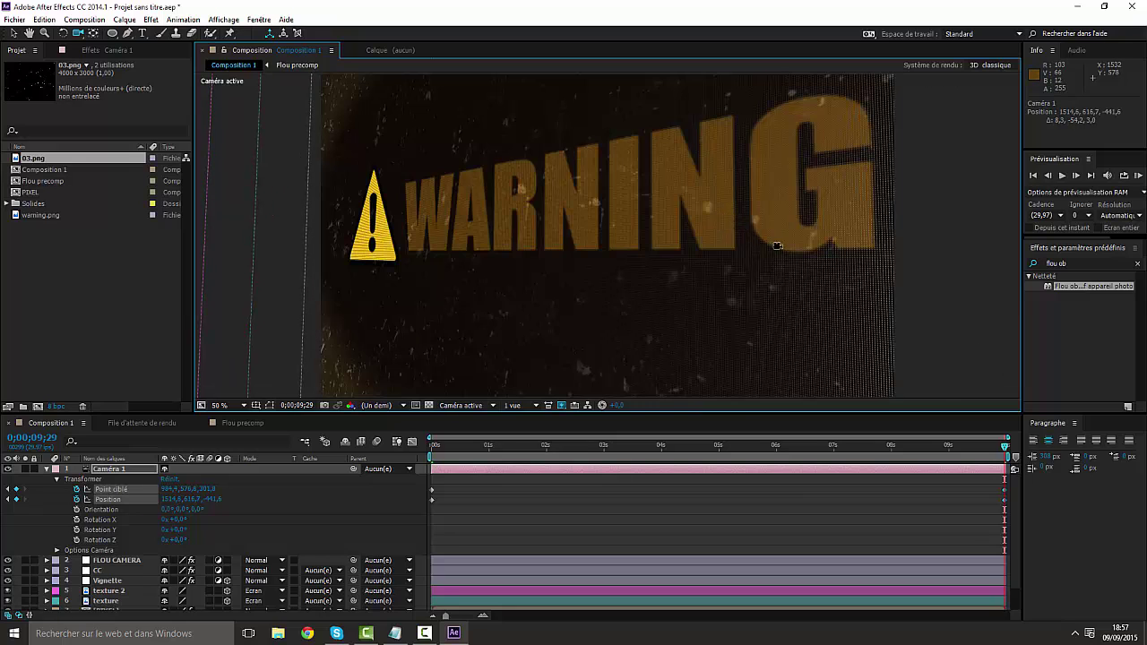
{"action": "left_click_drag", "start_coordinate": [752, 251], "coordinate": [750, 271]}
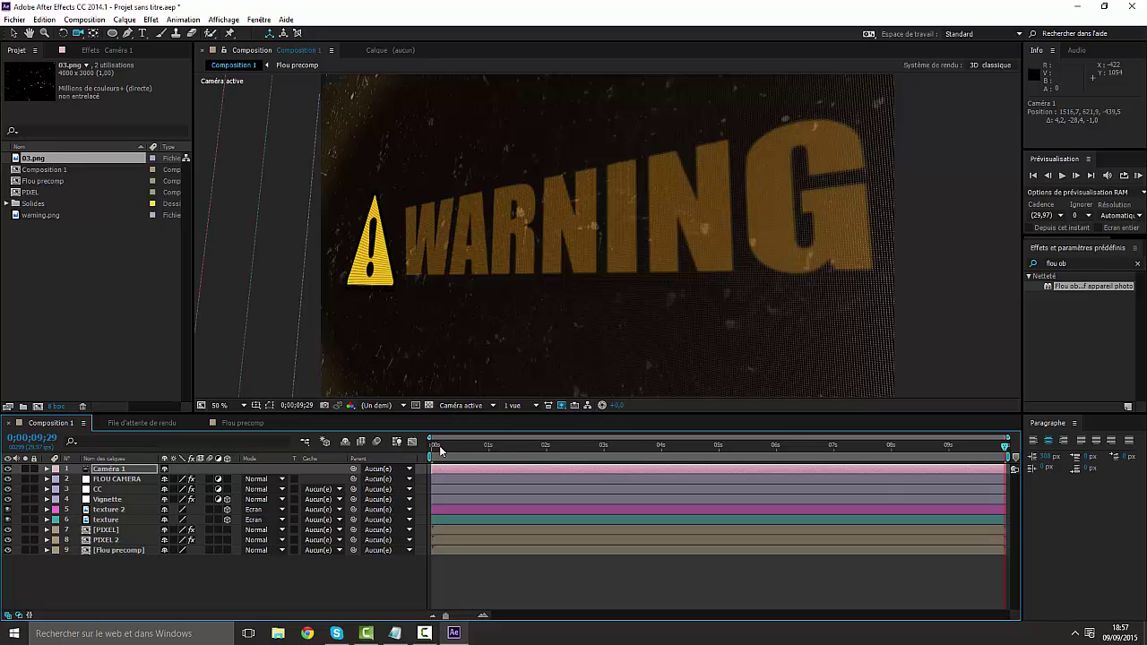
Step: Check the camera animation at 0;00;00;00 and 0;00;04;20 with the composition view reduced to 25%
{"action": "left_click_drag", "start_coordinate": [440, 450], "coordinate": [403, 459]}
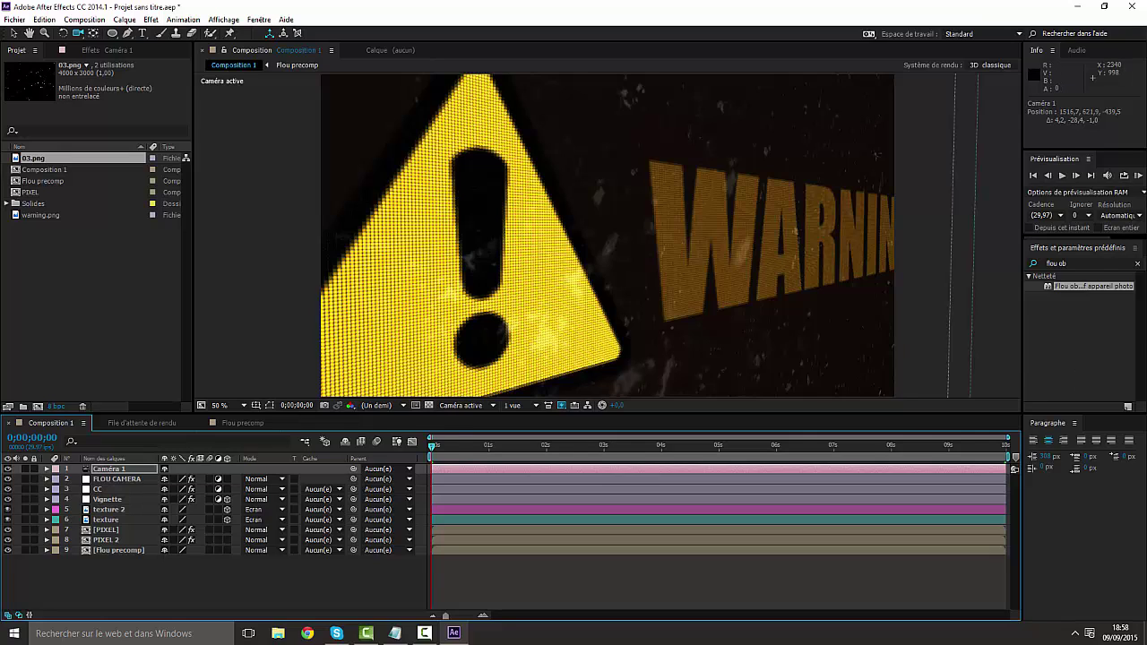
{"action": "left_click", "coordinate": [179, 586]}
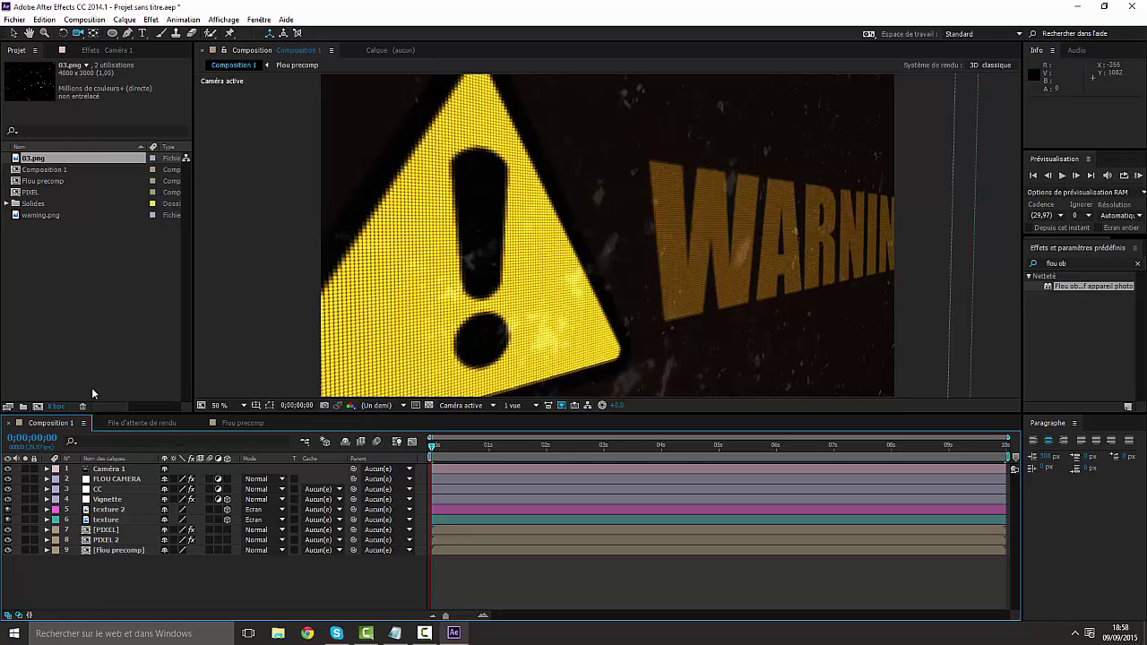
{"action": "left_click", "coordinate": [14, 33]}
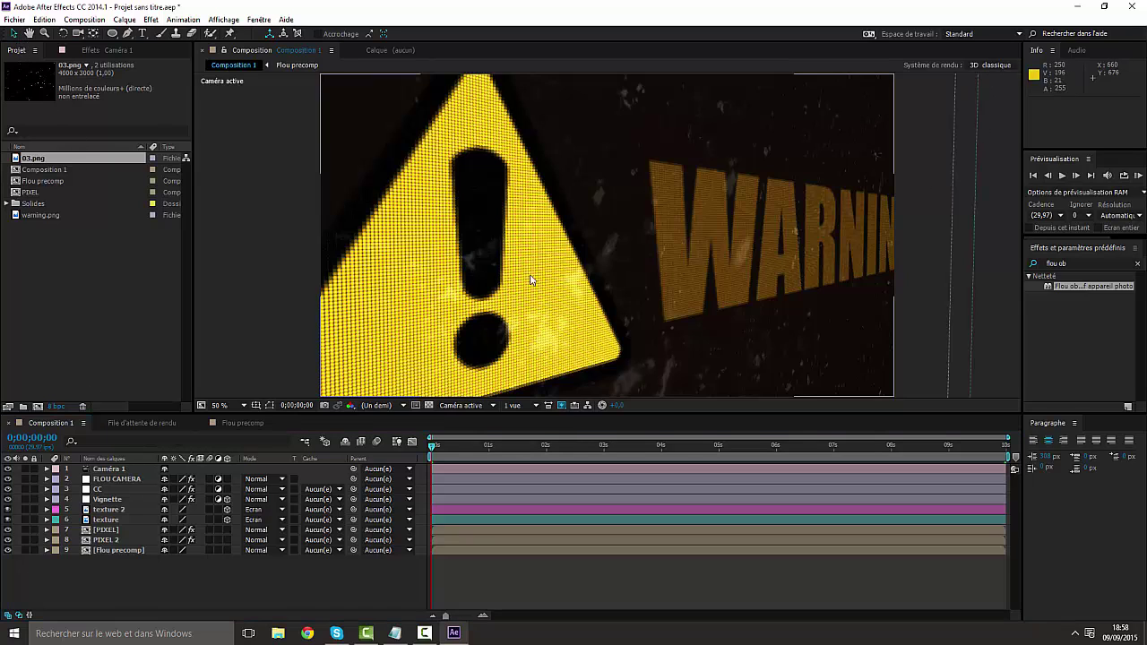
{"action": "scroll", "coordinate": [674, 283], "scroll_direction": "down", "scroll_amount": 2}
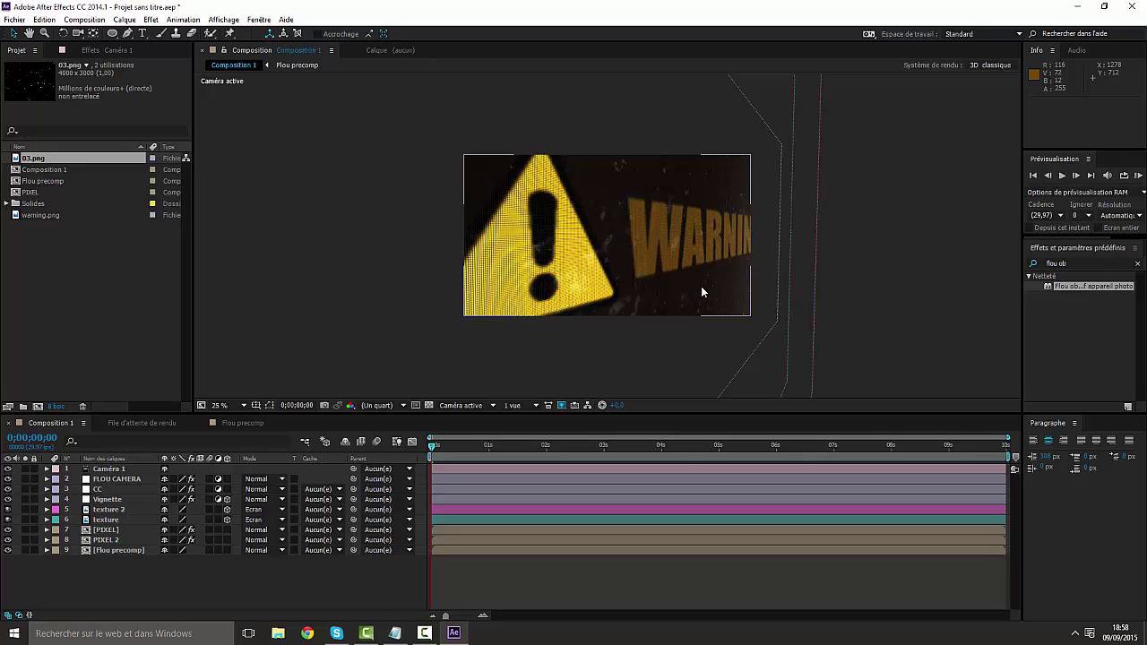
{"action": "left_click", "coordinate": [700, 450]}
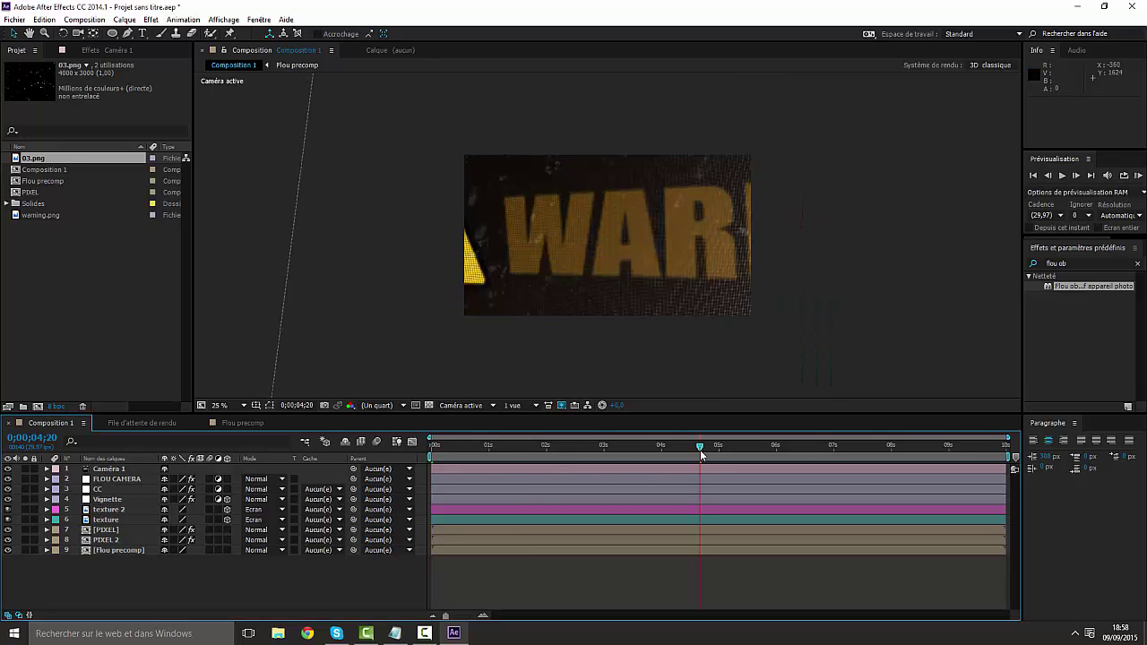
Step: Create a white solid layer the size of the composition above Camera 1
{"action": "right_click", "coordinate": [141, 581]}
{"action": "mouse_move", "coordinate": [179, 462]}
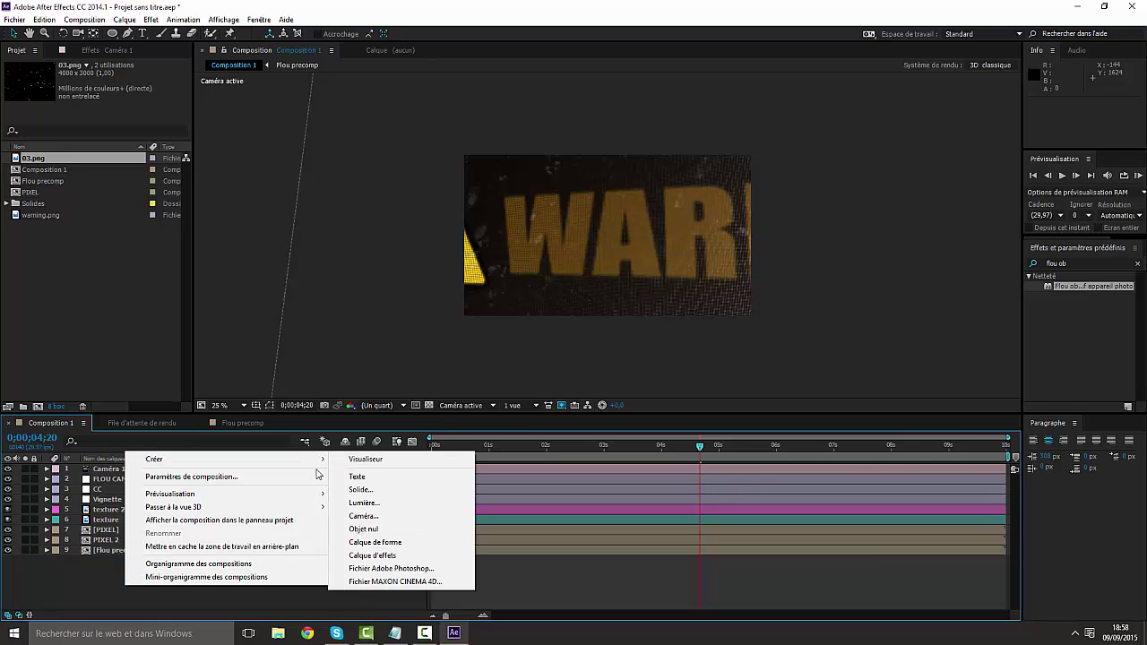
{"action": "left_click", "coordinate": [360, 490]}
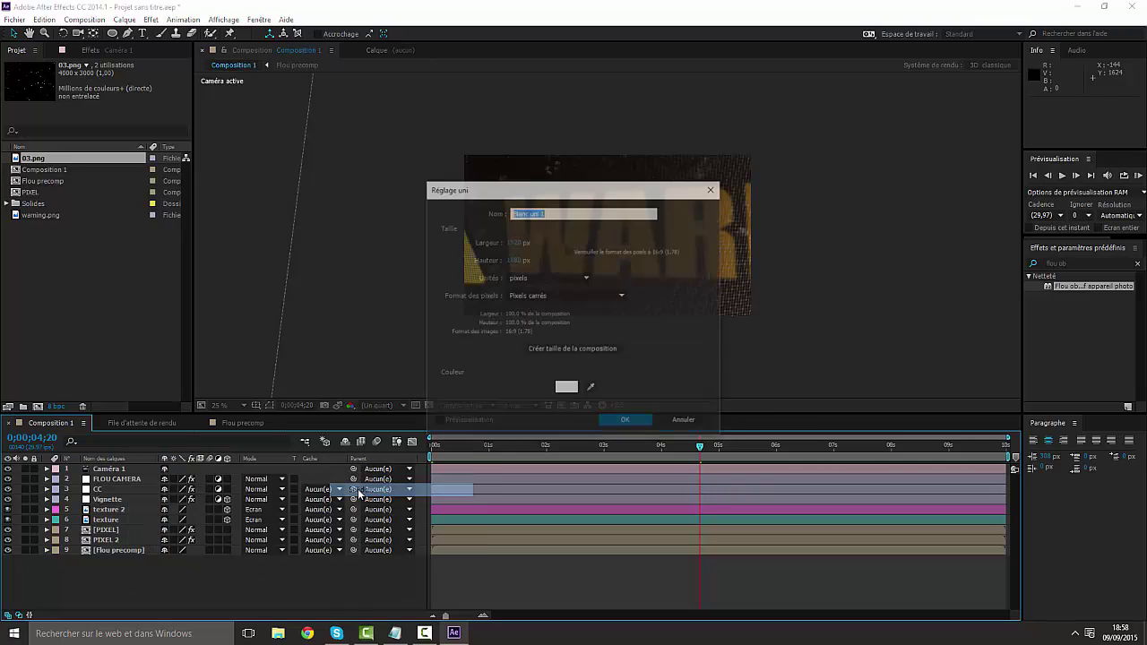
{"action": "left_click", "coordinate": [629, 424]}
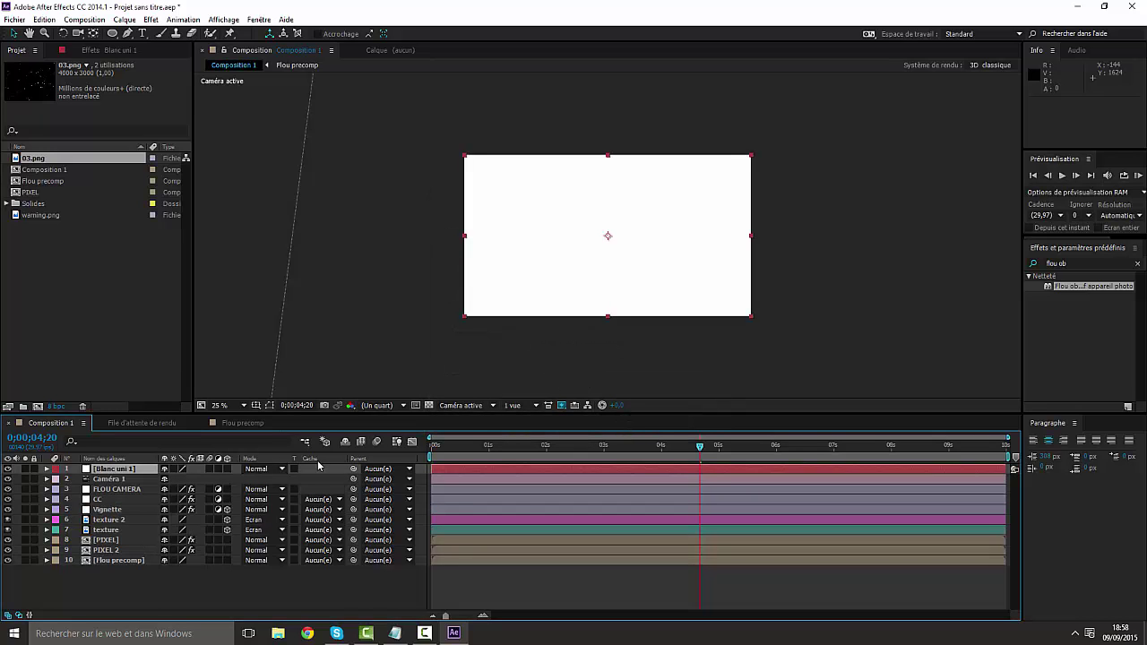
Step: Make the new white solid a 3D layer and rename it abricot
{"action": "left_click", "coordinate": [227, 469]}
{"action": "key", "text": "Return"}
{"action": "key", "text": "BackSpace"}
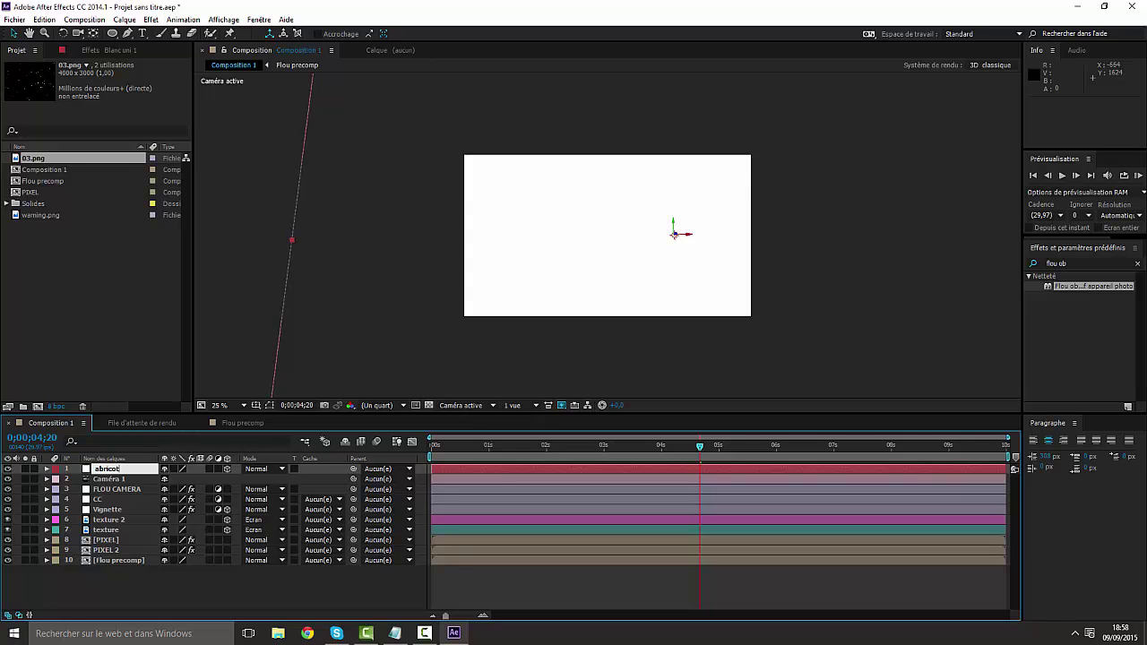
{"action": "key", "text": "Return"}
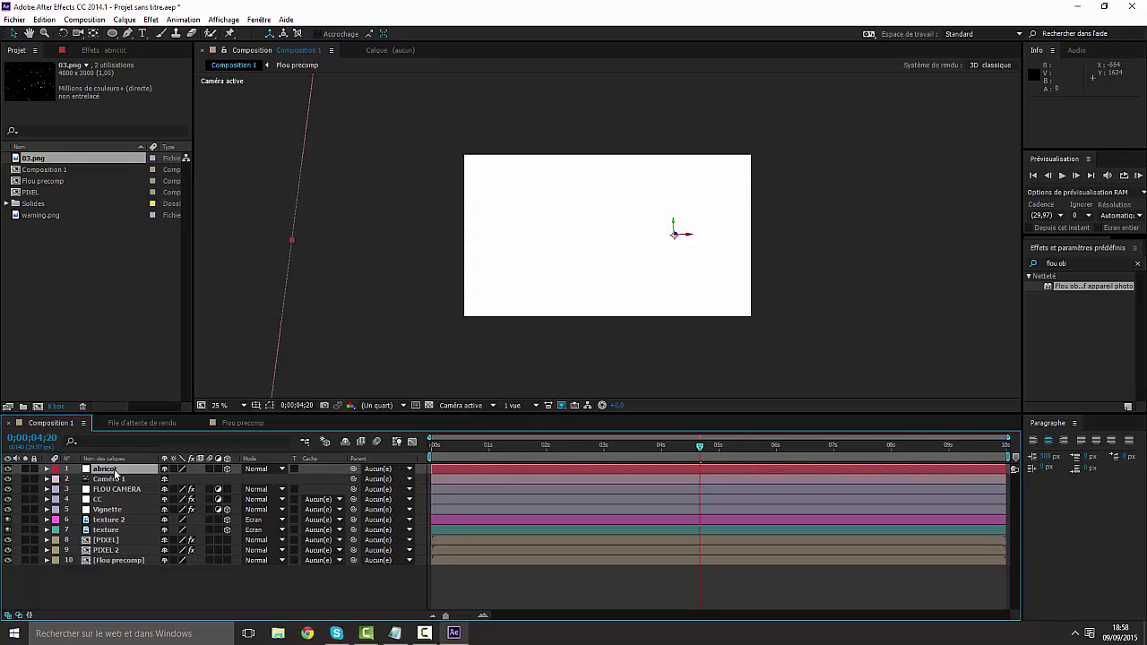
{"action": "left_click", "coordinate": [149, 588]}
{"action": "left_click", "coordinate": [109, 470]}
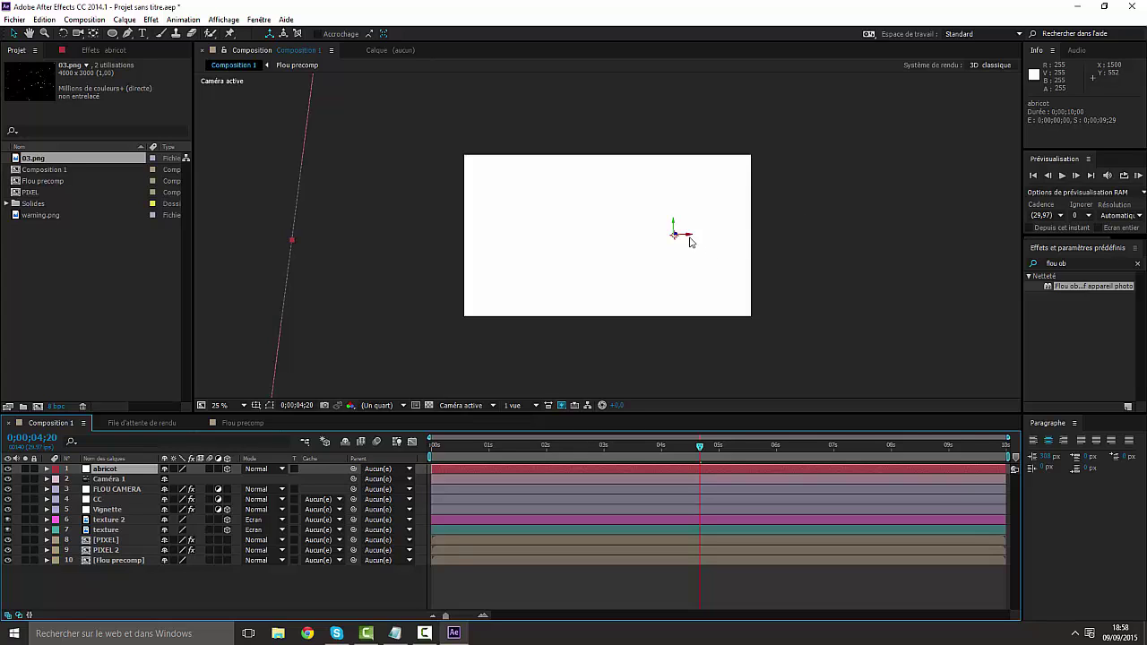
Step: Scale the abricot layer uniformly to 207%
{"action": "key", "text": "comma"}
{"action": "key", "text": "comma"}
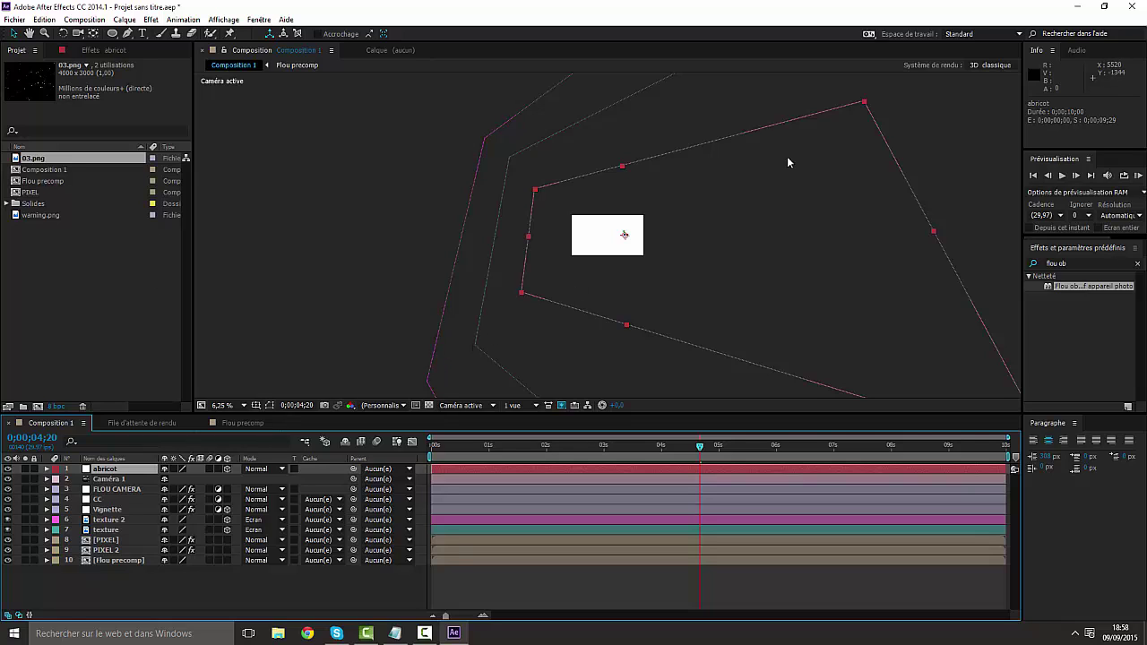
{"action": "left_click", "coordinate": [47, 469]}
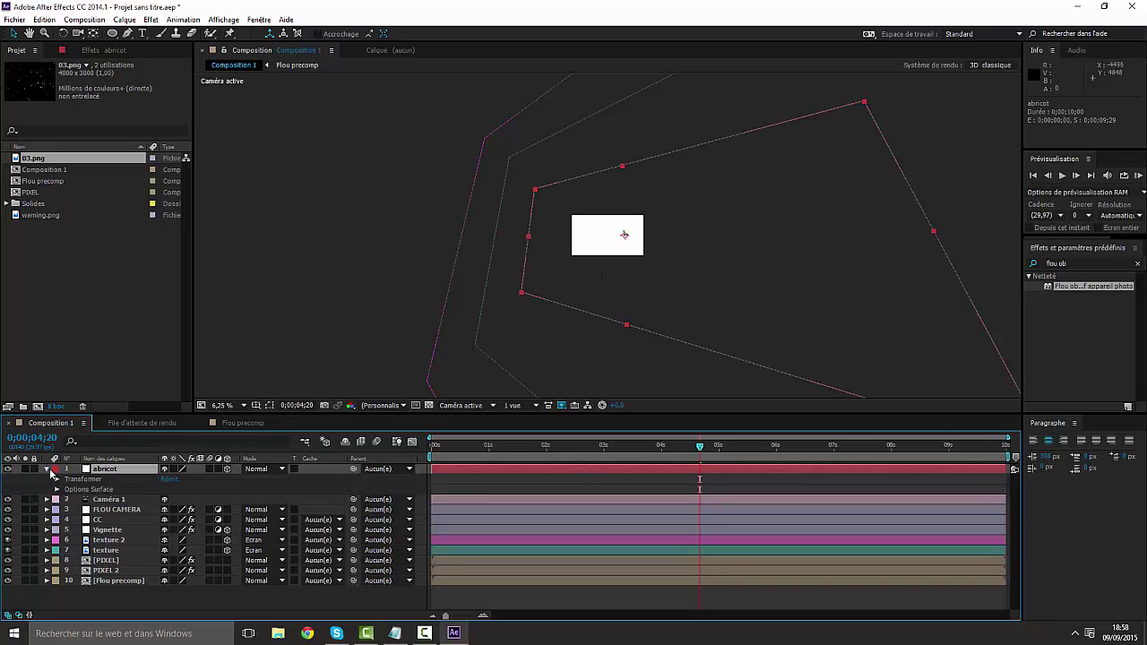
{"action": "left_click", "coordinate": [56, 479]}
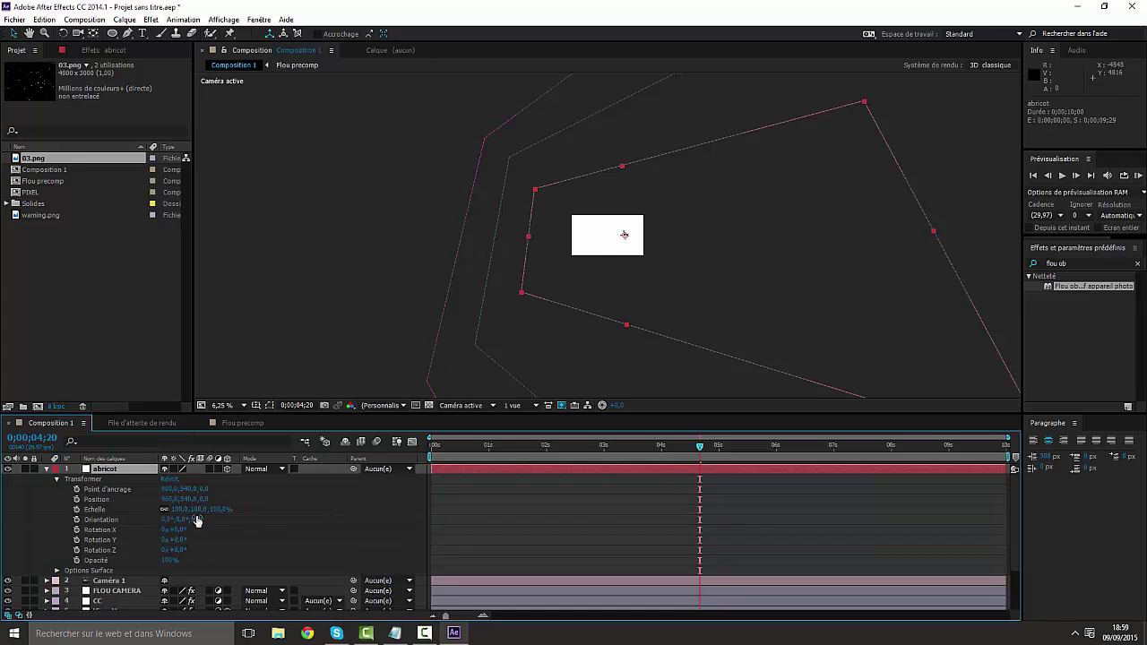
{"action": "left_click_drag", "start_coordinate": [181, 508], "coordinate": [240, 507]}
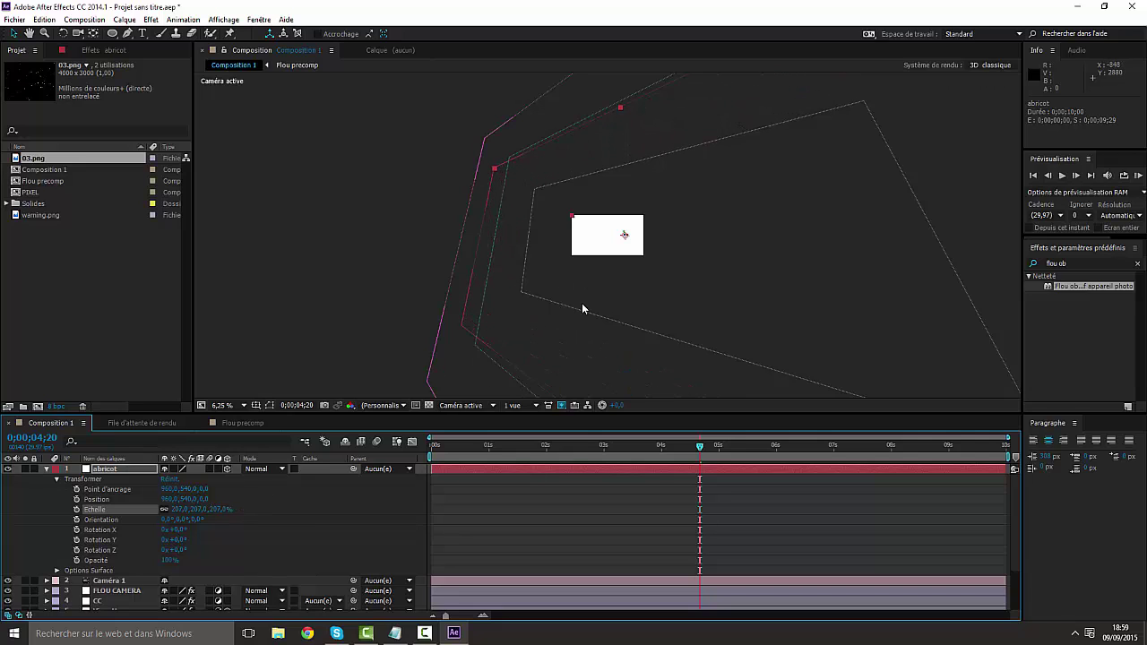
Step: At 0;00;03;15, enlarge the abricot layer beyond the texture layers to a scale of about 344%, 403%, 207%, and collapse its properties
{"action": "scroll", "coordinate": [637, 290], "scroll_direction": "down", "scroll_amount": 2}
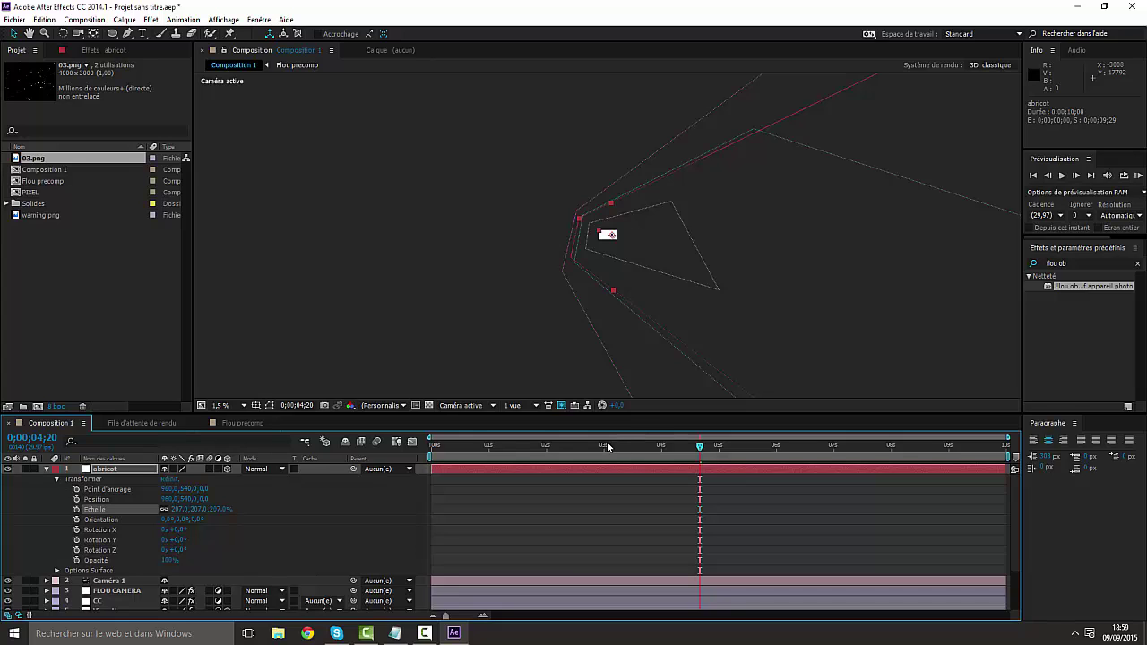
{"action": "left_click_drag", "start_coordinate": [607, 443], "coordinate": [634, 457]}
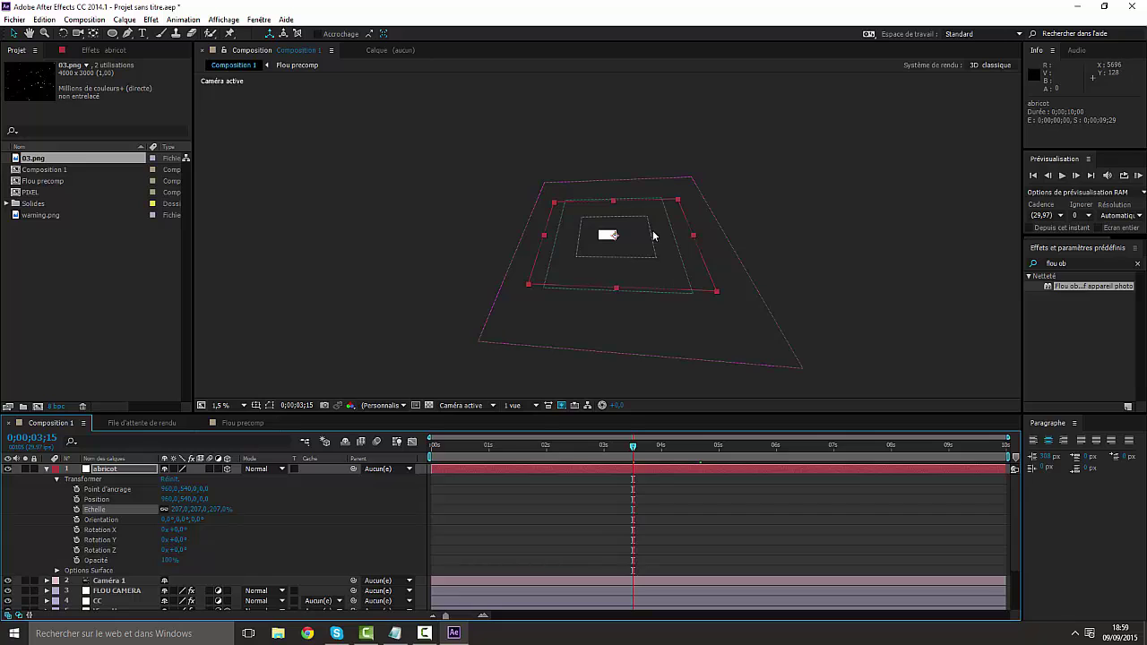
{"action": "left_click_drag", "start_coordinate": [680, 205], "coordinate": [708, 175]}
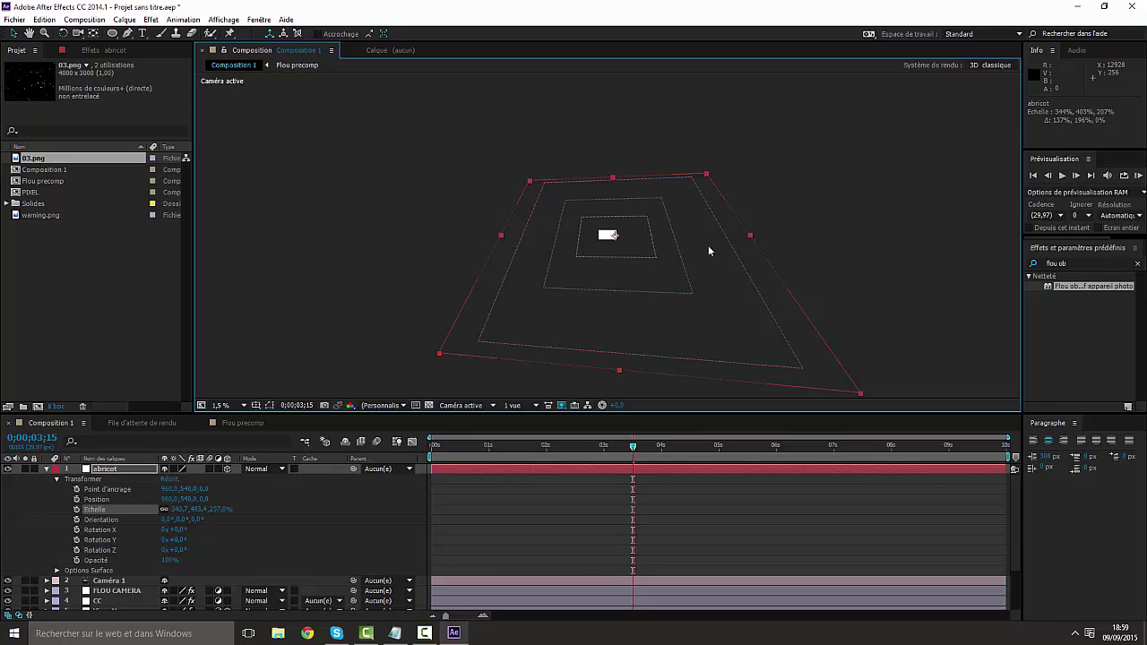
{"action": "key", "text": "period"}
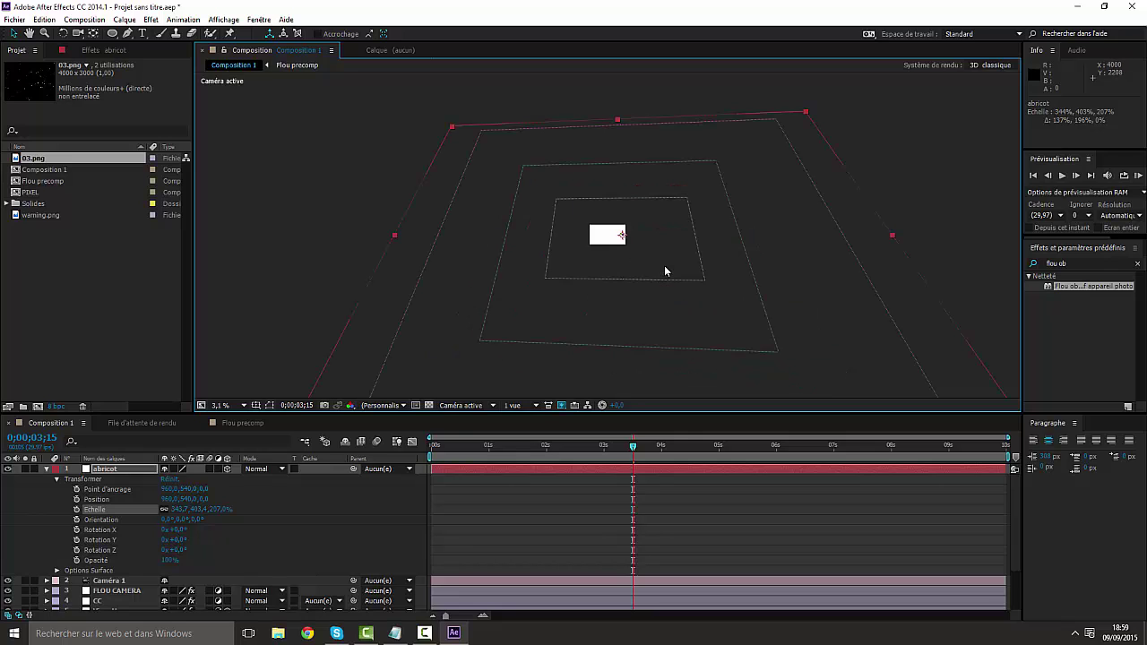
{"action": "key", "text": "period"}
{"action": "key", "text": "period"}
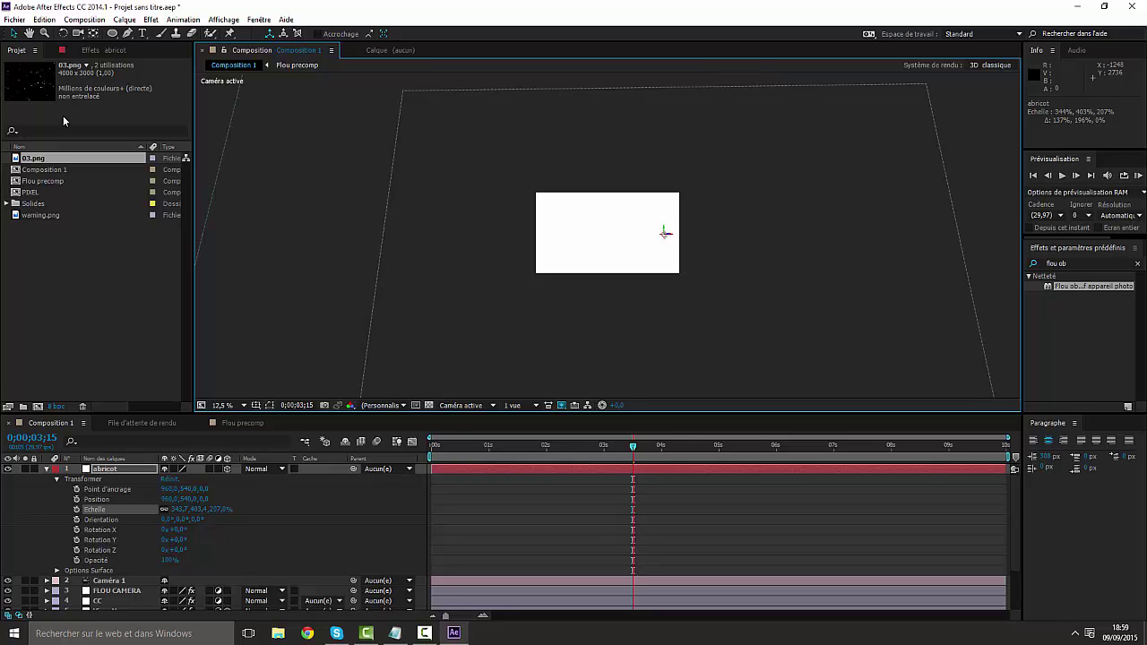
{"action": "left_click", "coordinate": [47, 470]}
Step: Draw a closed four-cornered mask on the abricot layer with the Pen tool, its slanted edge crossing the WARNING frame
{"action": "left_click", "coordinate": [105, 470]}
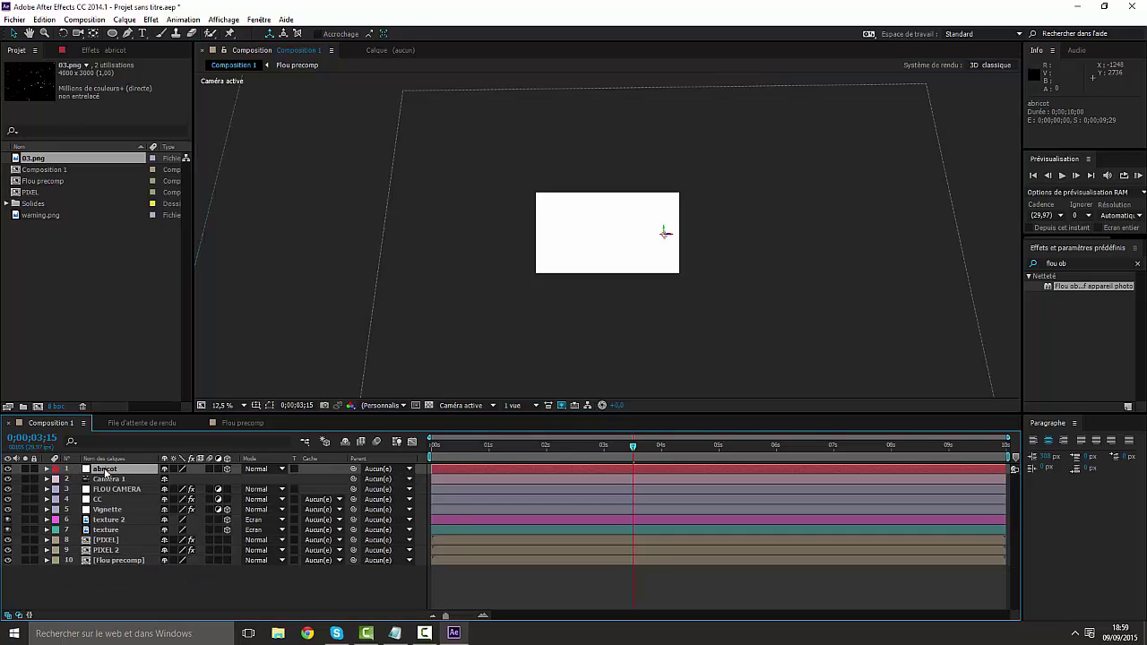
{"action": "left_click", "coordinate": [127, 33]}
{"action": "key", "text": "comma"}
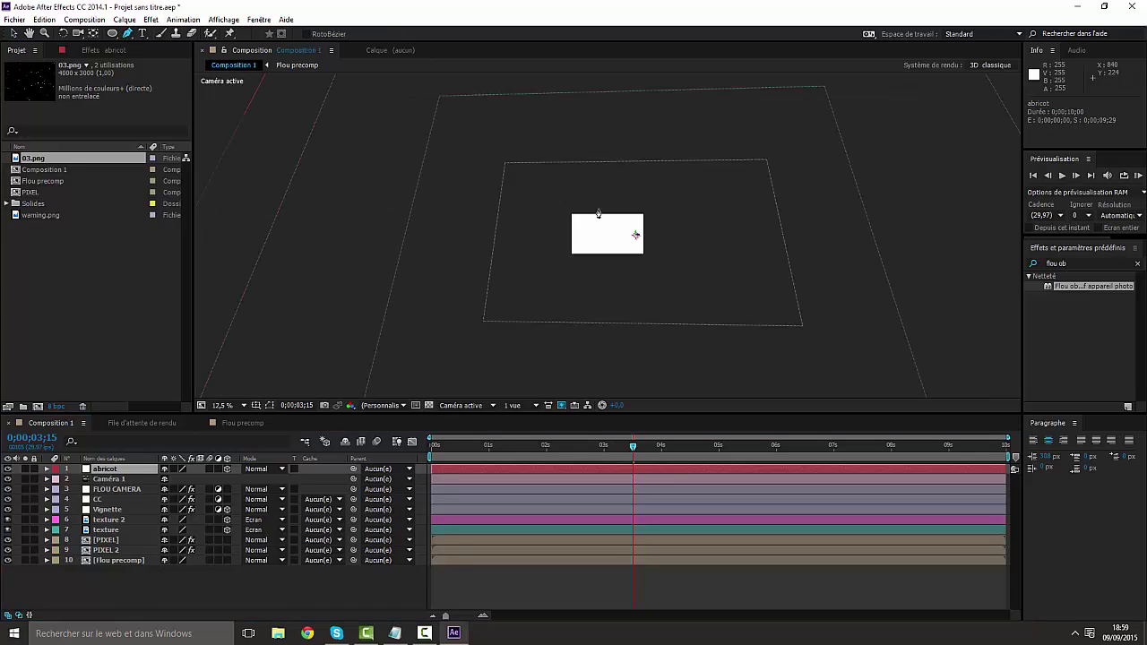
{"action": "key", "text": "comma"}
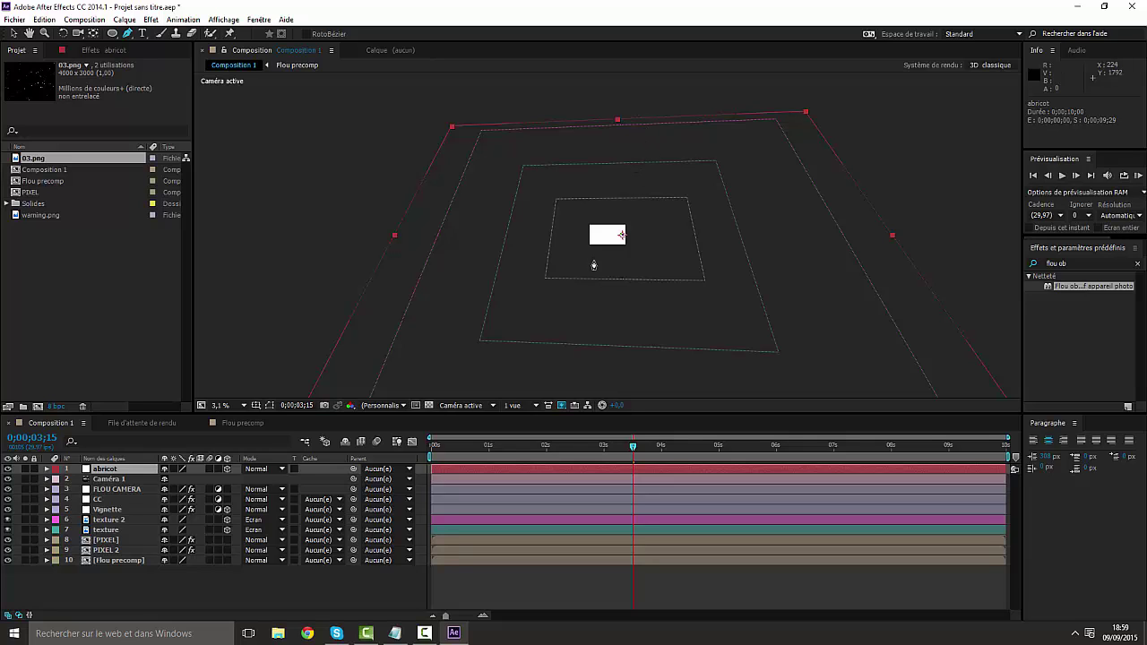
{"action": "mouse_move", "coordinate": [599, 276]}
{"action": "left_mouse_down"}
{"action": "mouse_move", "coordinate": [576, 313]}
{"action": "mouse_move", "coordinate": [599, 269]}
{"action": "left_mouse_up"}
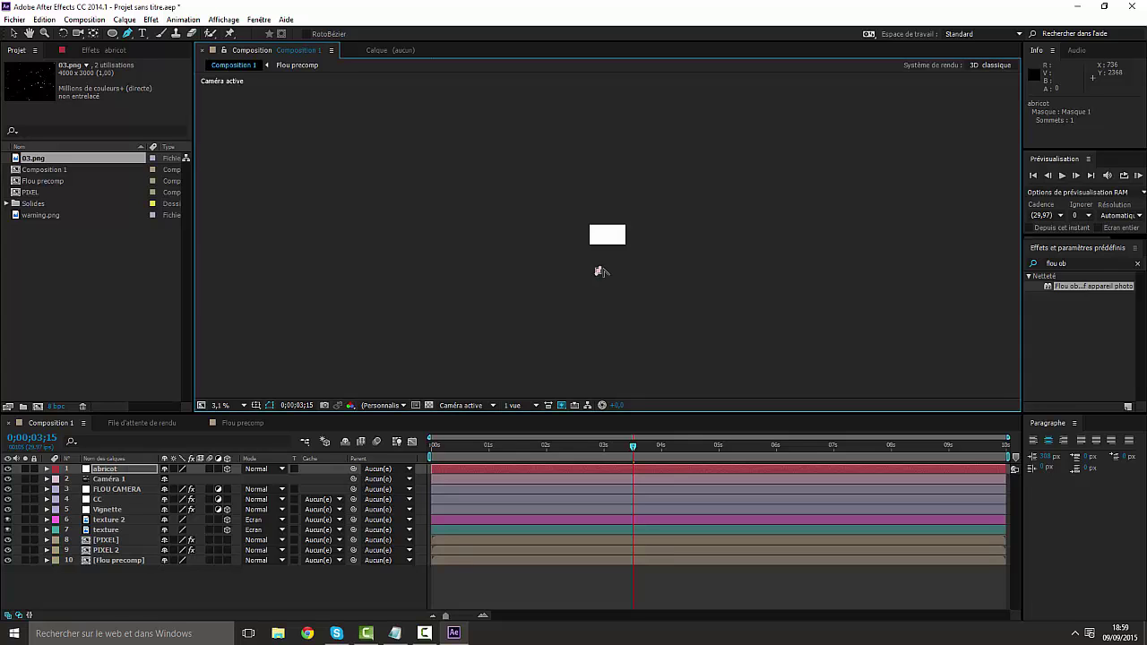
{"action": "key", "text": "ctrl+z"}
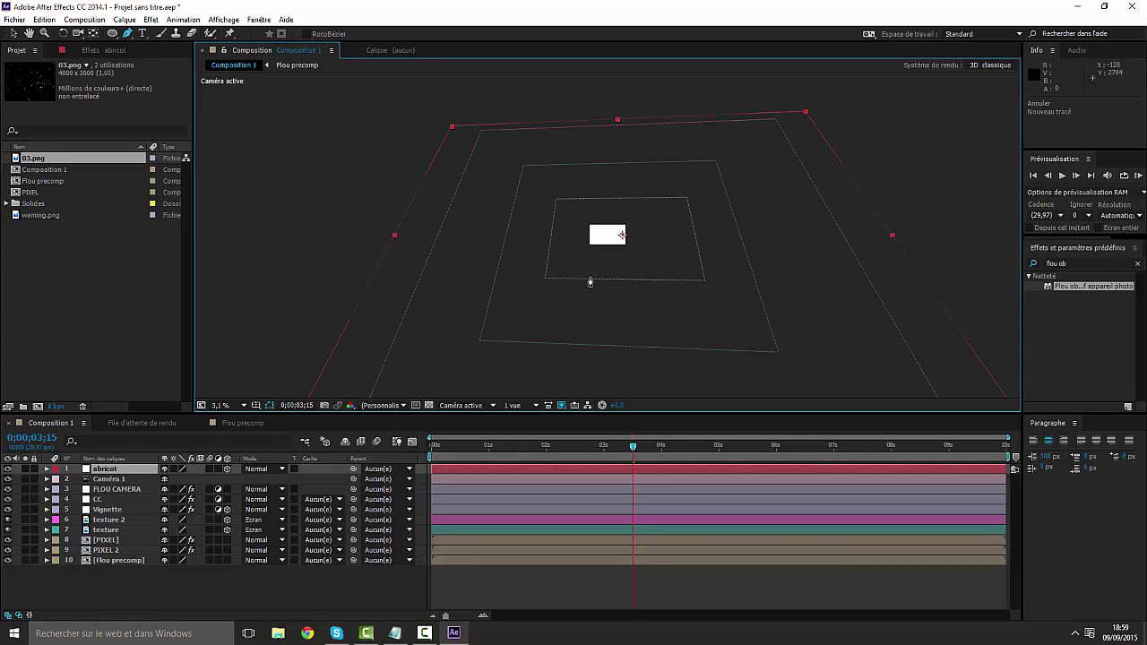
{"action": "left_click", "coordinate": [600, 278]}
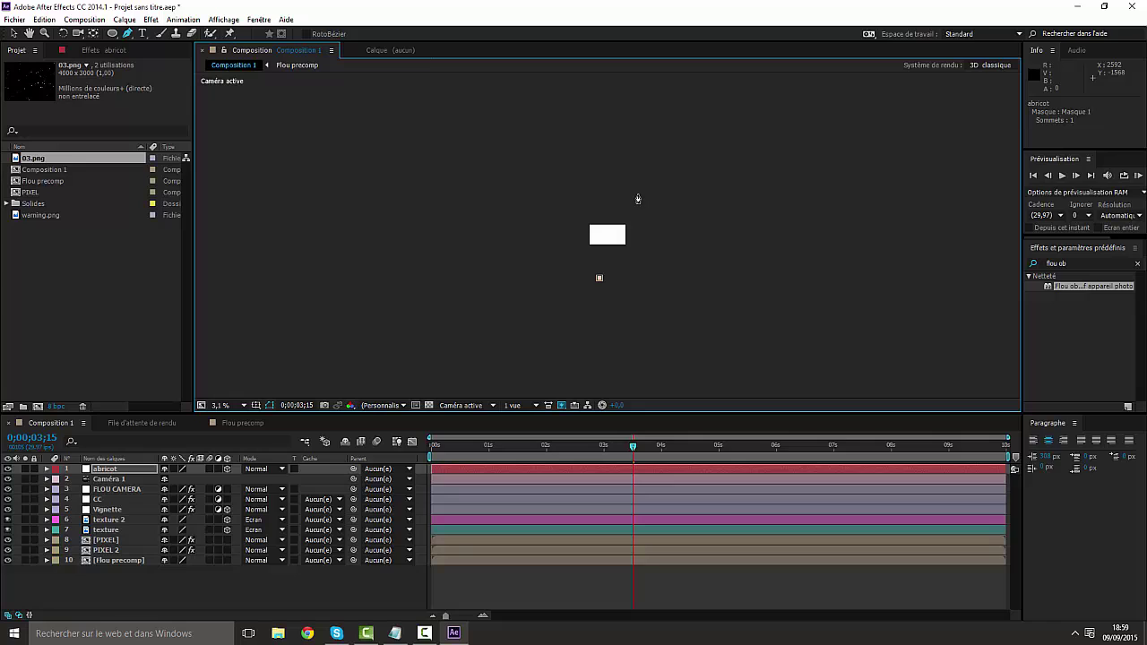
{"action": "left_click", "coordinate": [636, 190]}
{"action": "left_click", "coordinate": [725, 202]}
{"action": "left_click", "coordinate": [713, 267]}
{"action": "left_click", "coordinate": [600, 278]}
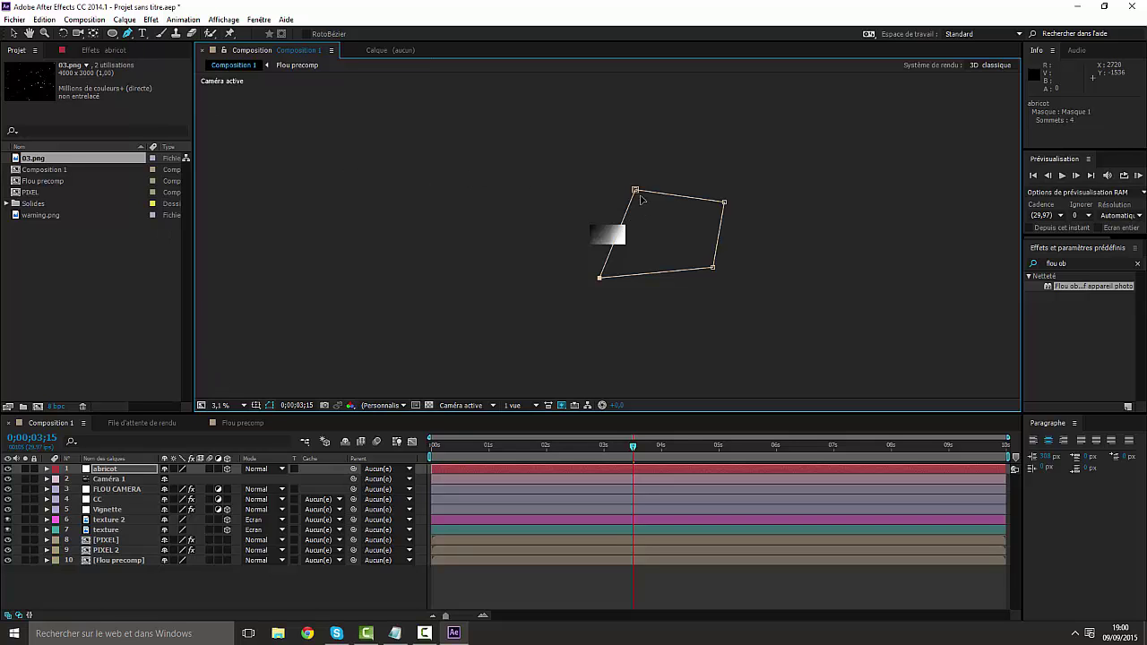
{"action": "left_click", "coordinate": [606, 278]}
{"action": "key", "text": "ctrl+z"}
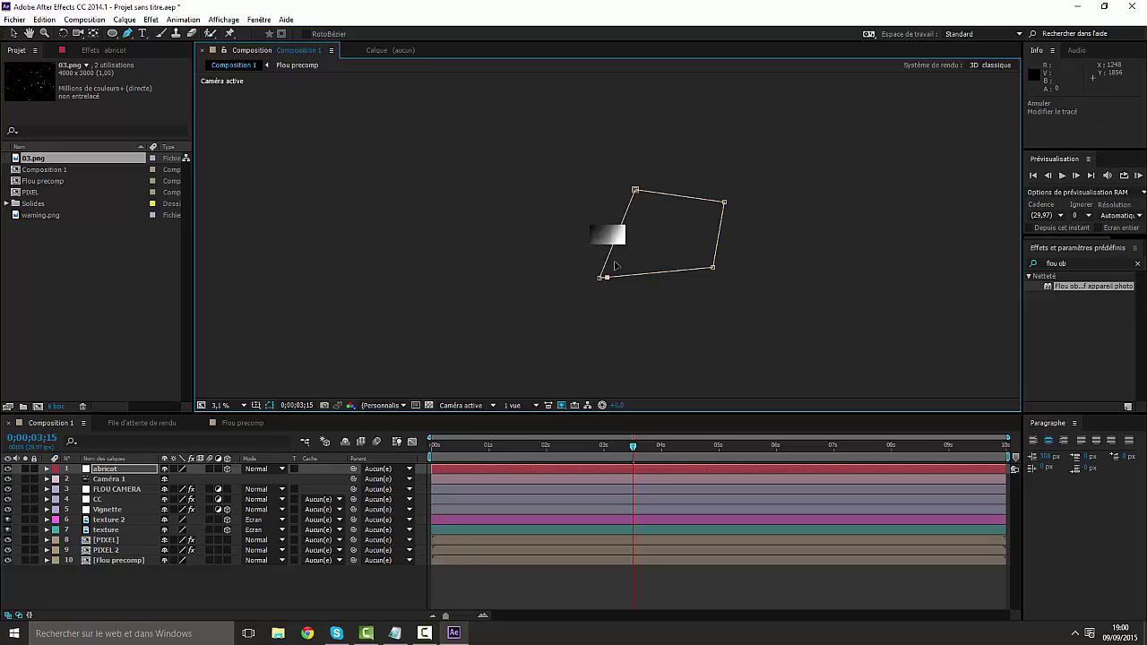
Step: Pull the two outer right-hand vertices of the abricot mask inward, closer to the composition frame
{"action": "key", "text": "period"}
{"action": "key", "text": "period"}
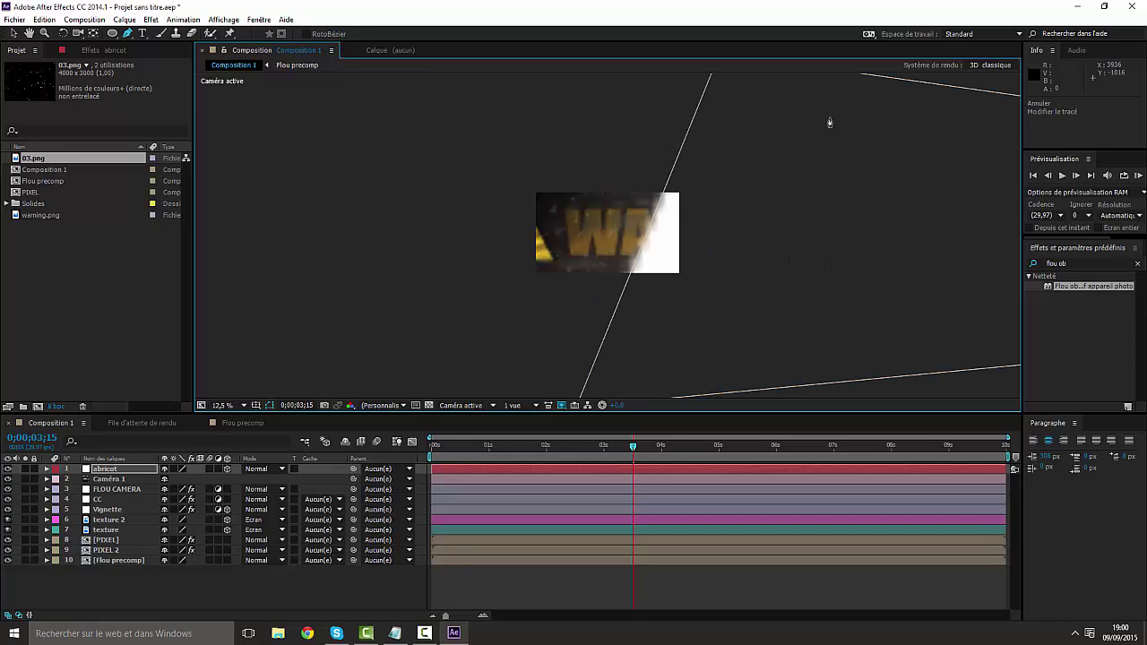
{"action": "key", "text": "comma"}
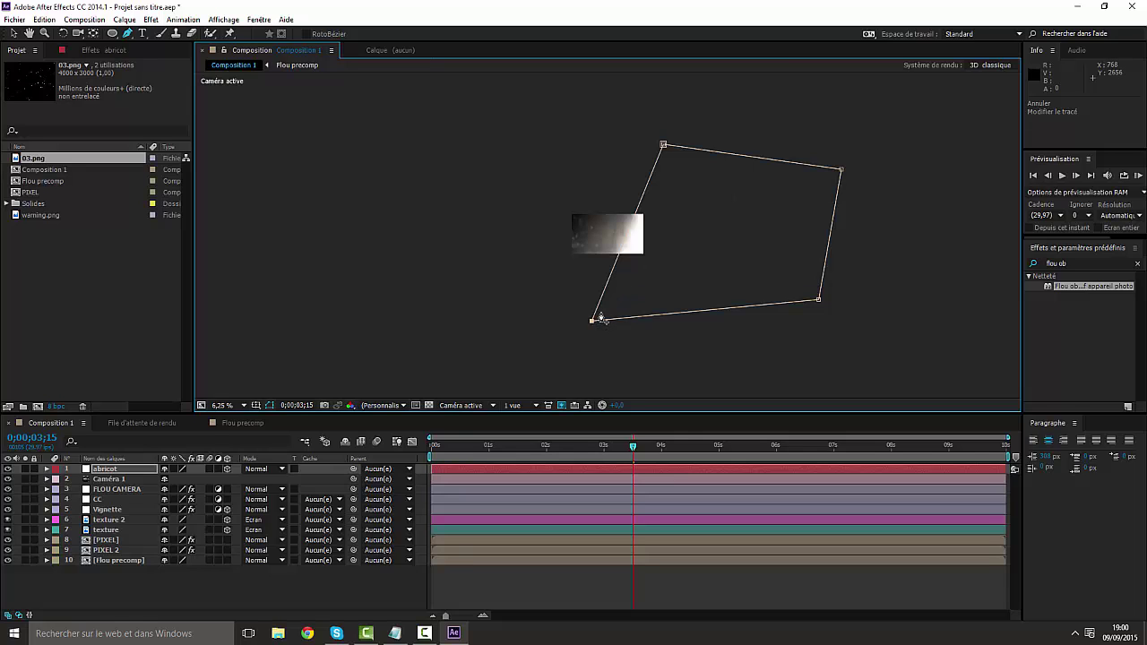
{"action": "left_click", "coordinate": [29, 33]}
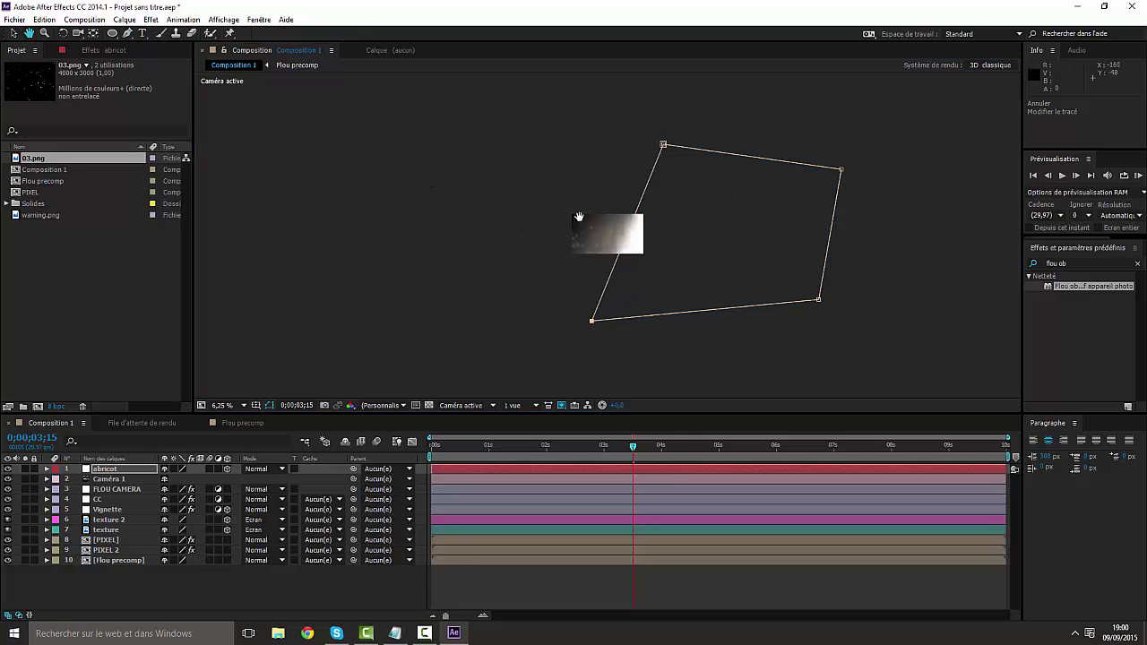
{"action": "left_click_drag", "start_coordinate": [579, 217], "coordinate": [523, 221]}
{"action": "scroll", "coordinate": [584, 245], "scroll_direction": "up", "scroll_amount": 1}
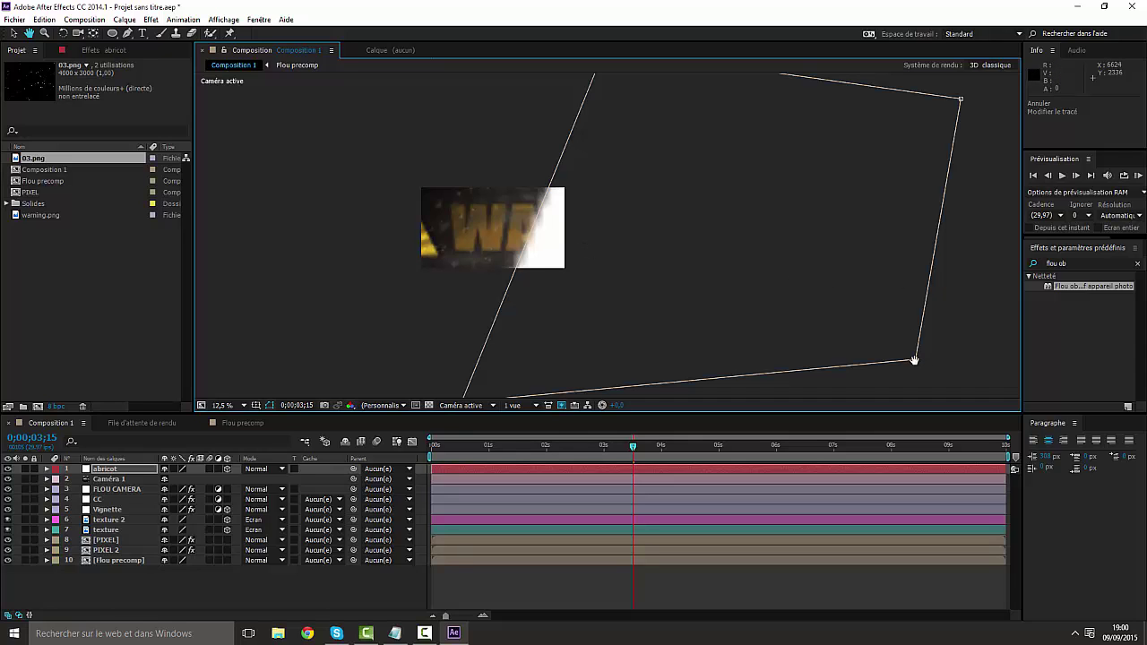
{"action": "left_click", "coordinate": [14, 34]}
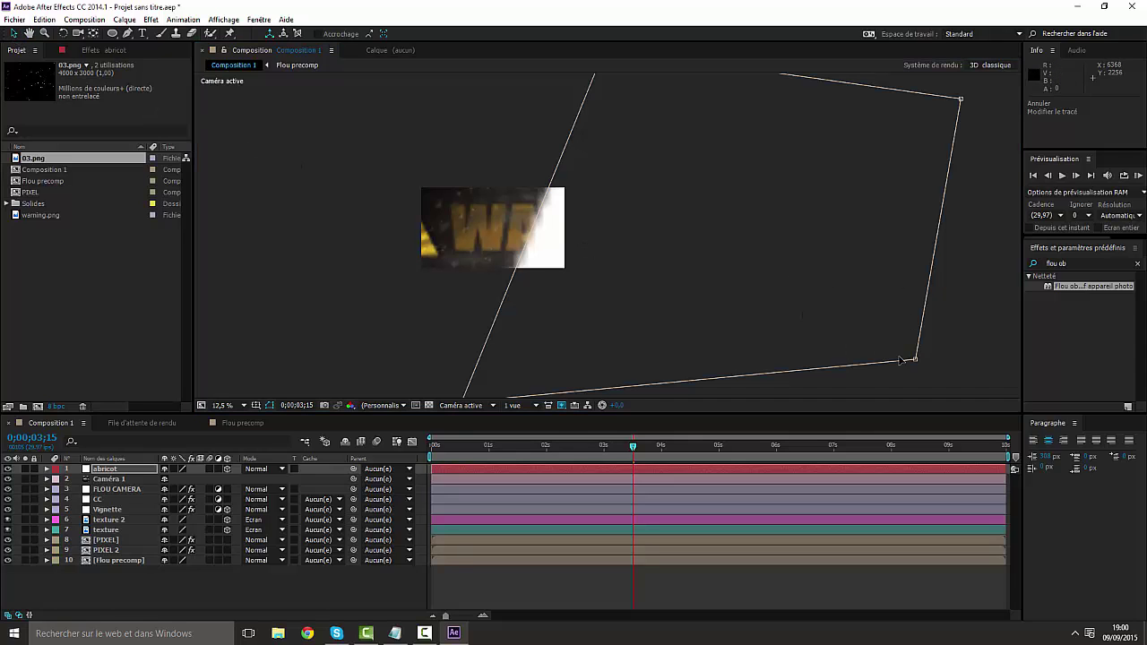
{"action": "left_click_drag", "start_coordinate": [916, 362], "coordinate": [732, 356]}
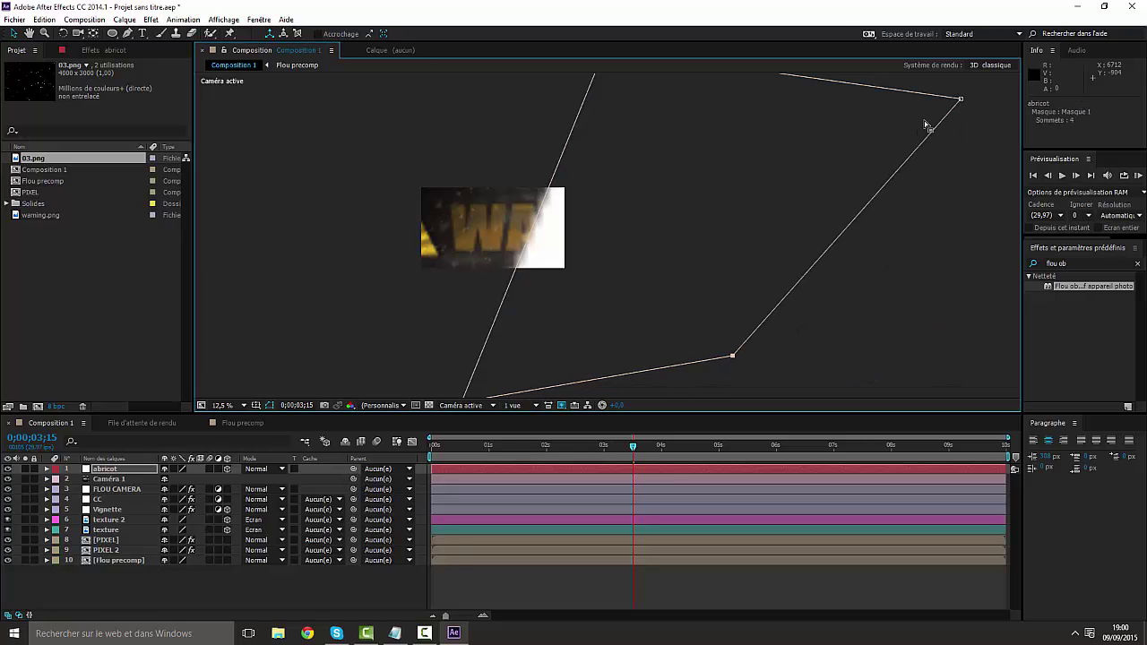
{"action": "left_click_drag", "start_coordinate": [960, 101], "coordinate": [691, 187]}
Step: Lower the top vertex of the mask's slanted edge to just above the frame, and reactivate the Pen tool
{"action": "key", "text": "period"}
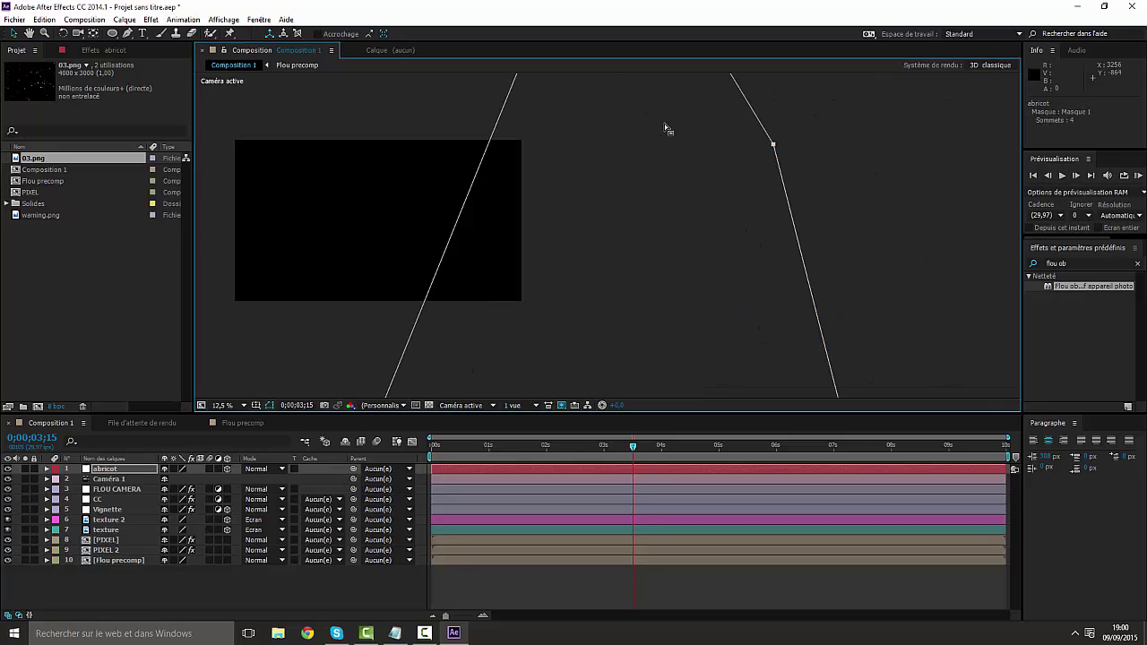
{"action": "key", "text": "comma"}
{"action": "key", "text": "comma"}
{"action": "left_click_drag", "start_coordinate": [606, 143], "coordinate": [580, 191]}
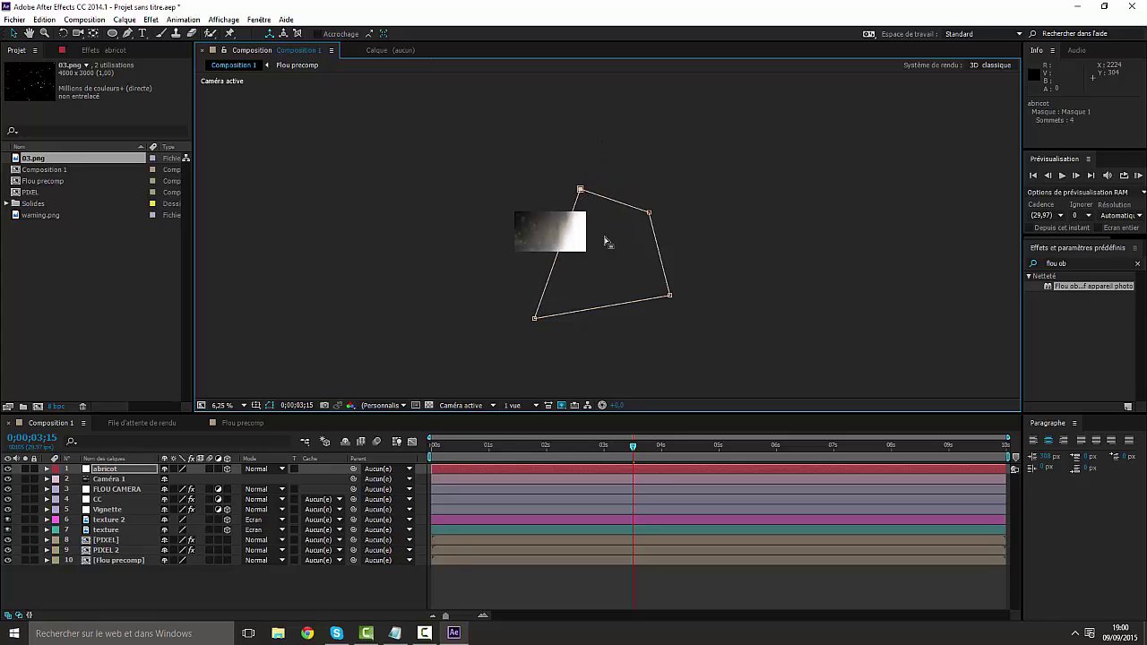
{"action": "key", "text": "period"}
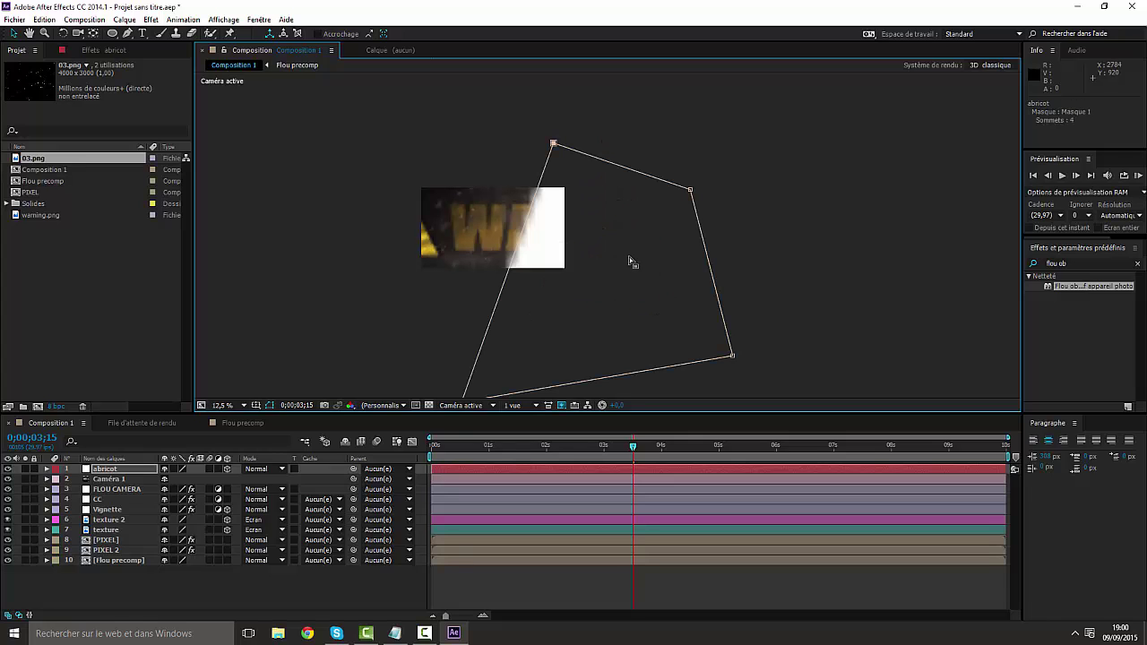
{"action": "left_click", "coordinate": [28, 33]}
{"action": "left_click_drag", "start_coordinate": [496, 243], "coordinate": [548, 215]}
{"action": "left_click", "coordinate": [13, 34]}
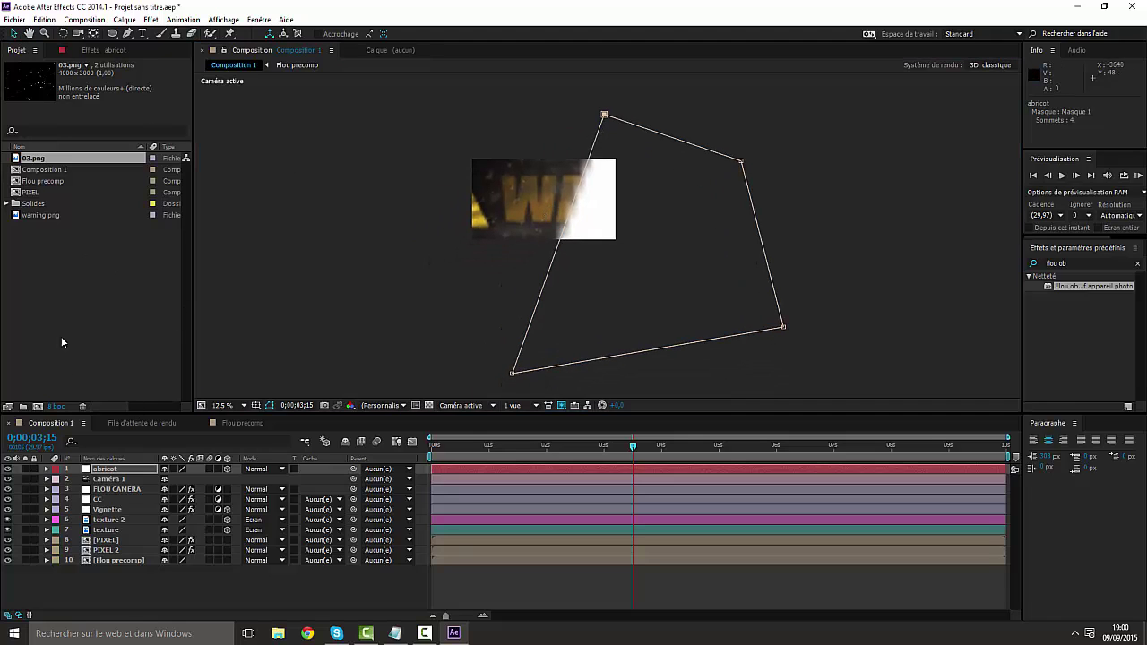
{"action": "left_click", "coordinate": [127, 33]}
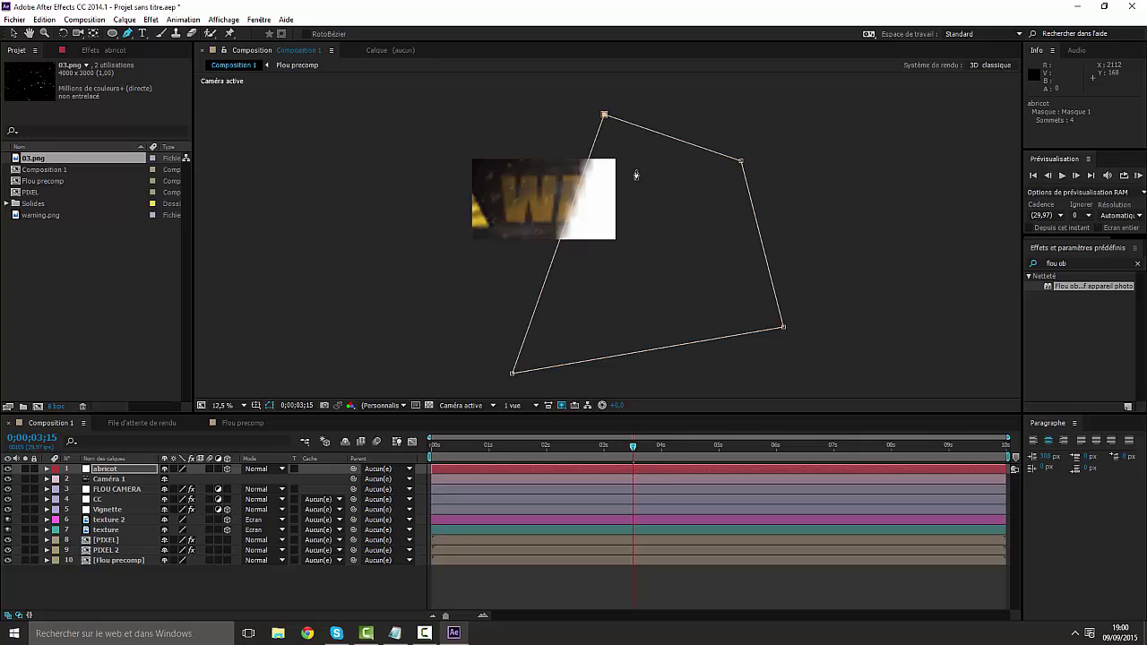
{"action": "left_click", "coordinate": [601, 122]}
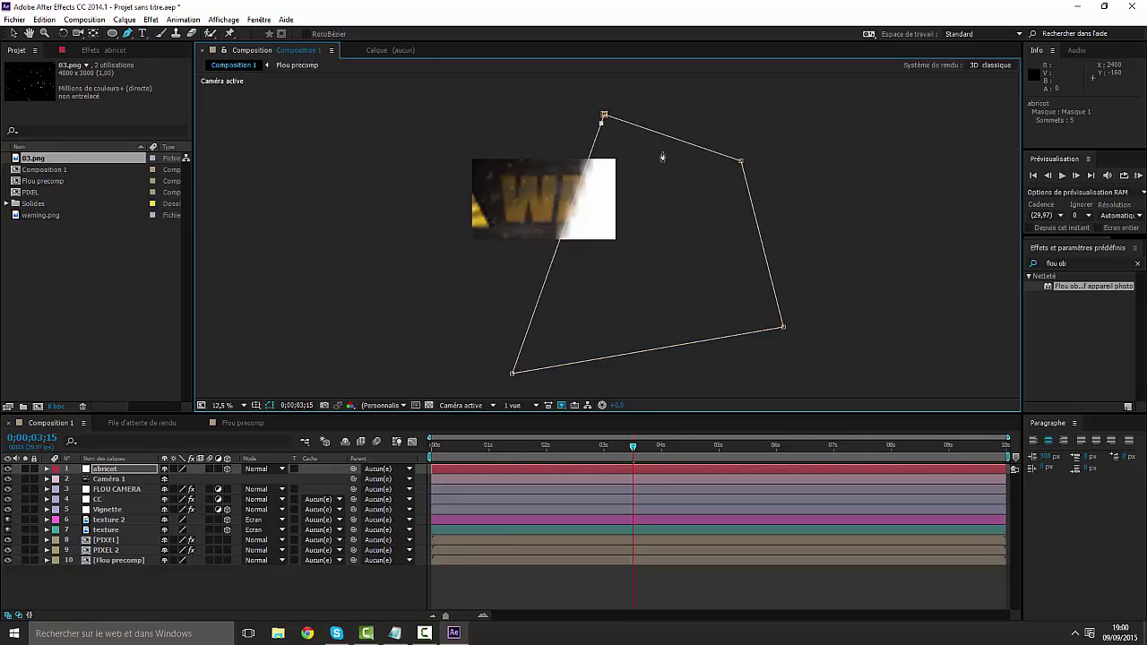
{"action": "left_click", "coordinate": [735, 160]}
{"action": "key", "text": "ctrl+z"}
Step: Draw a second closed mask just inside the first one and adjust its corners to leave a narrow strip along the slanted edge
{"action": "left_click", "coordinate": [542, 352]}
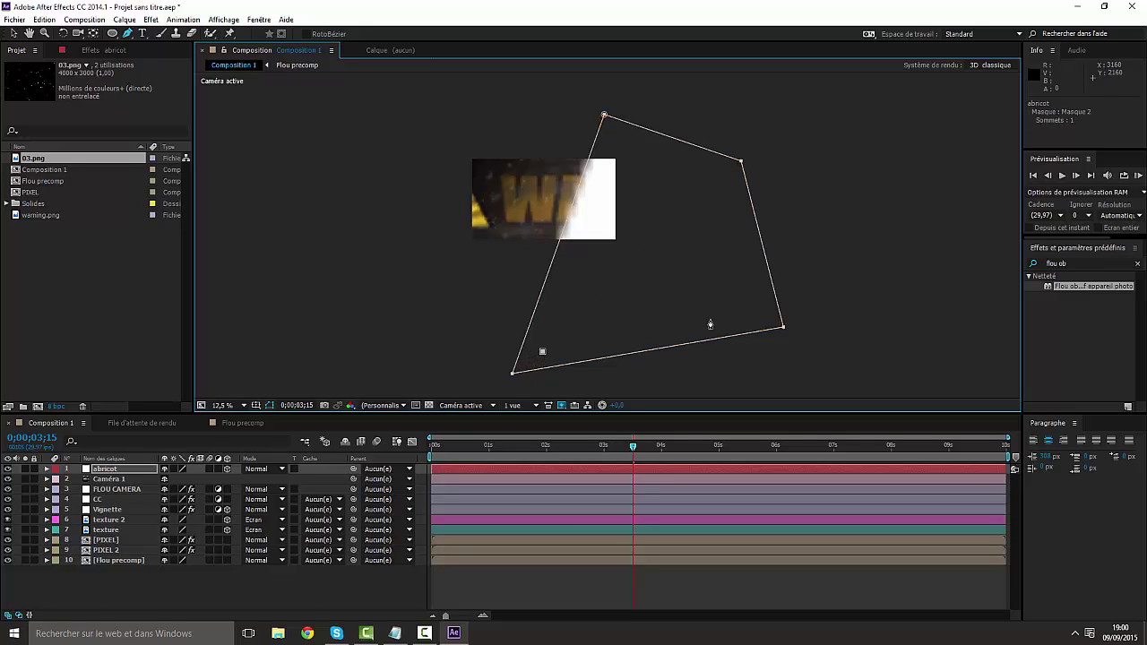
{"action": "left_click", "coordinate": [767, 316]}
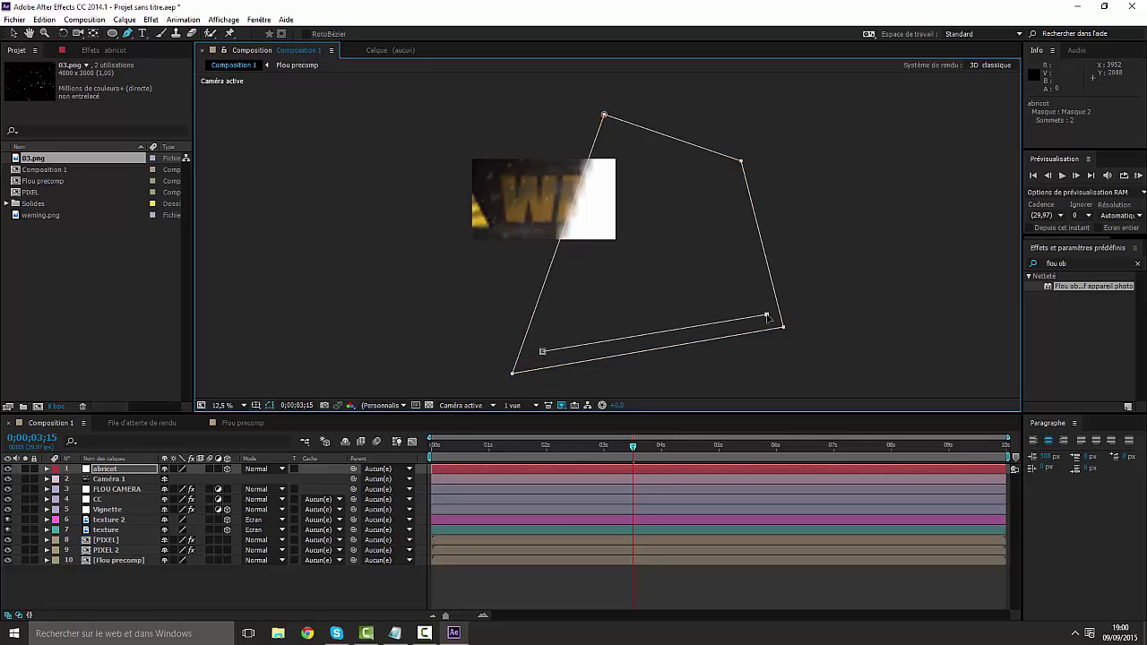
{"action": "left_click", "coordinate": [733, 167]}
{"action": "left_click", "coordinate": [608, 128]}
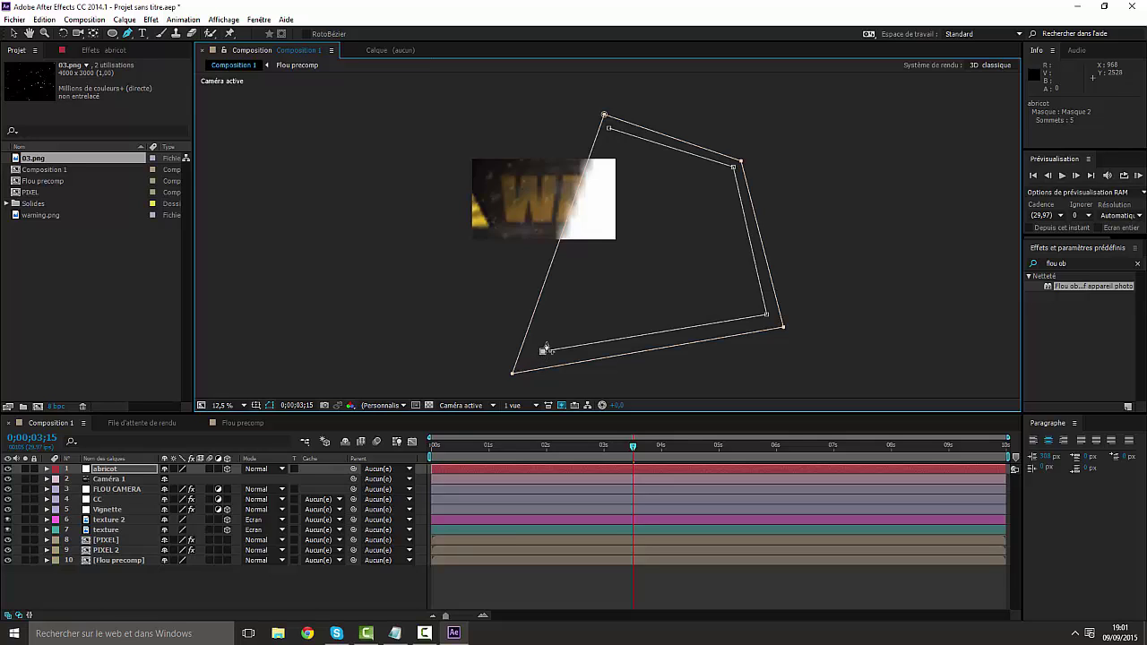
{"action": "left_click", "coordinate": [602, 150]}
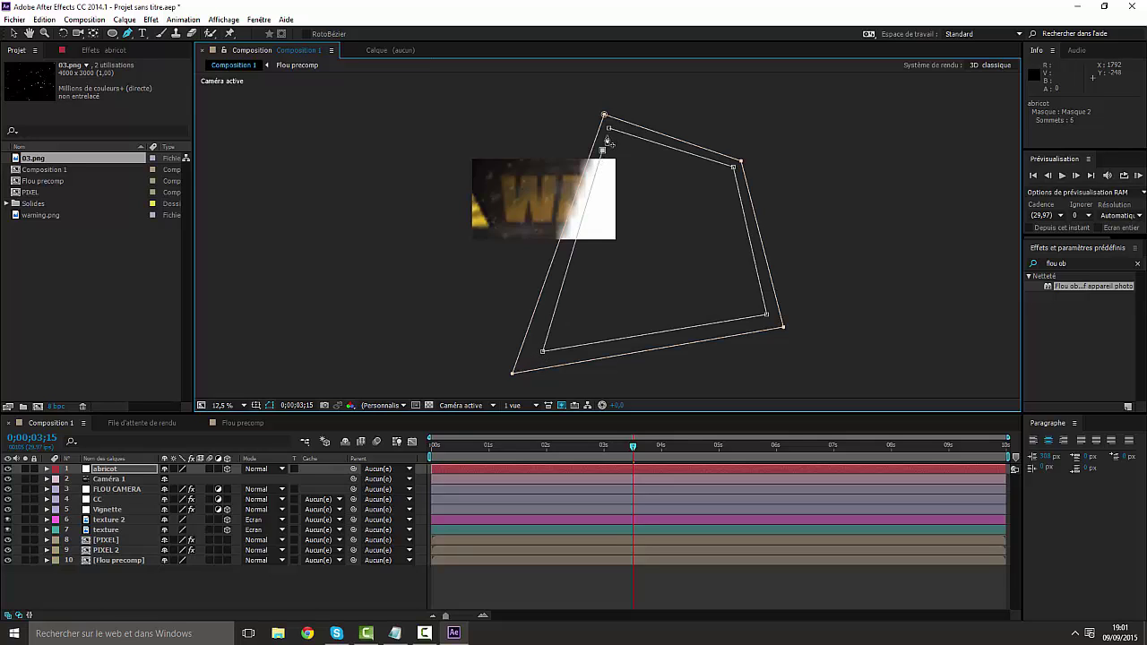
{"action": "left_click", "coordinate": [610, 129]}
{"action": "left_click_drag", "start_coordinate": [542, 353], "coordinate": [526, 357]}
{"action": "left_click_drag", "start_coordinate": [610, 129], "coordinate": [600, 145]}
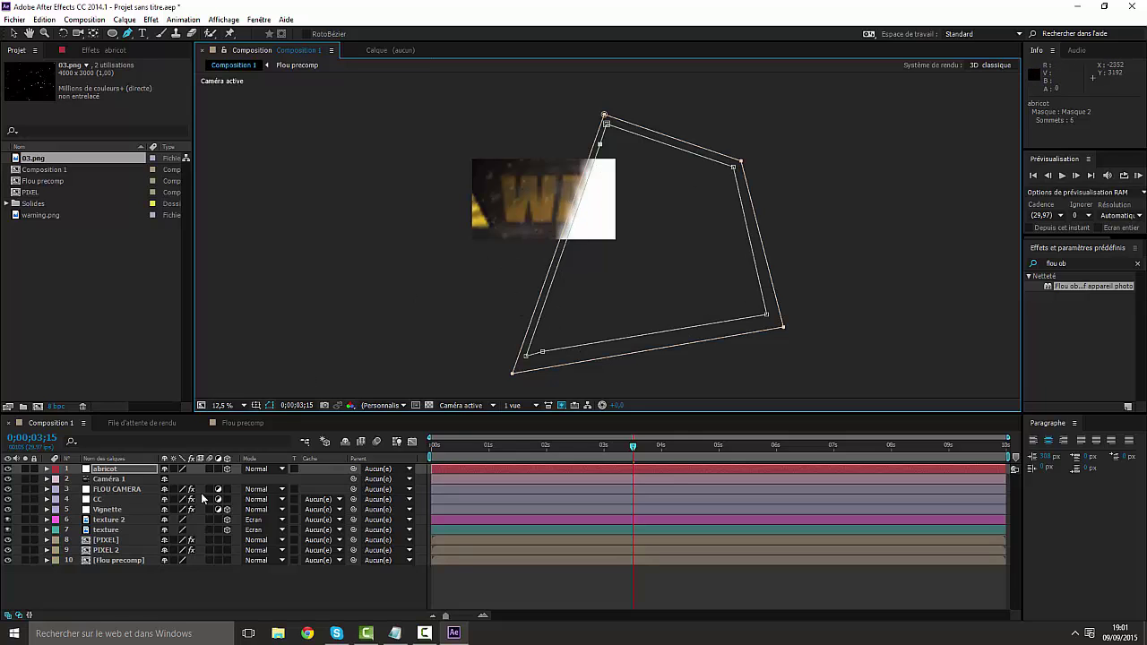
Step: Set the mode of Masque 2 on the abricot layer to Soustraction
{"action": "left_click", "coordinate": [47, 469]}
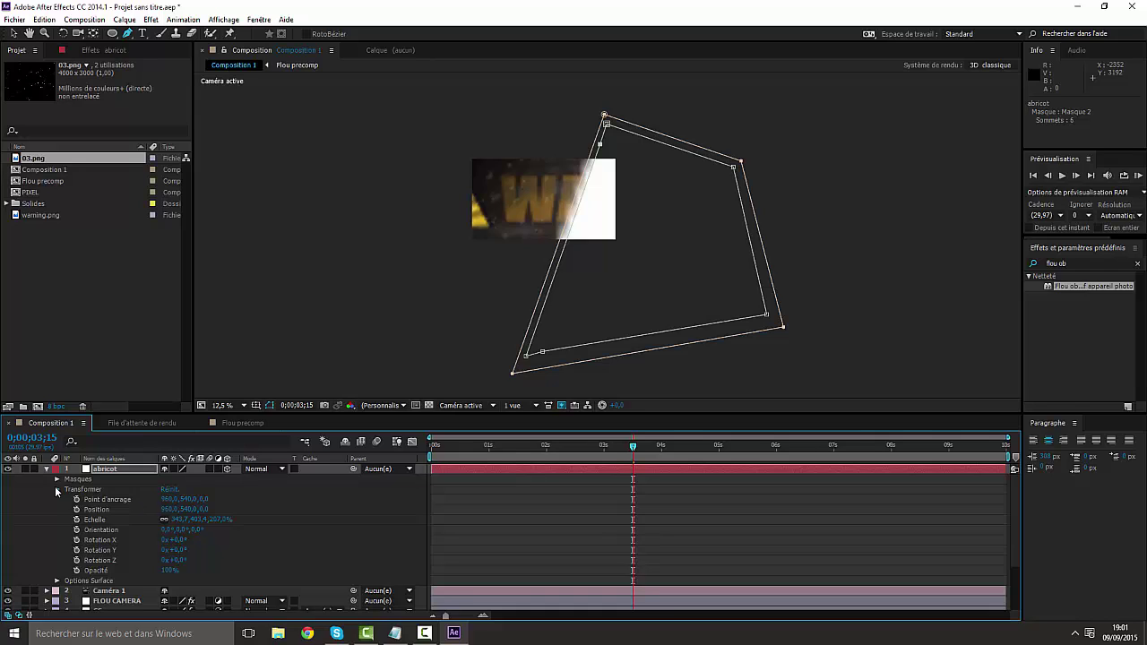
{"action": "left_click", "coordinate": [57, 490]}
{"action": "left_click", "coordinate": [56, 479]}
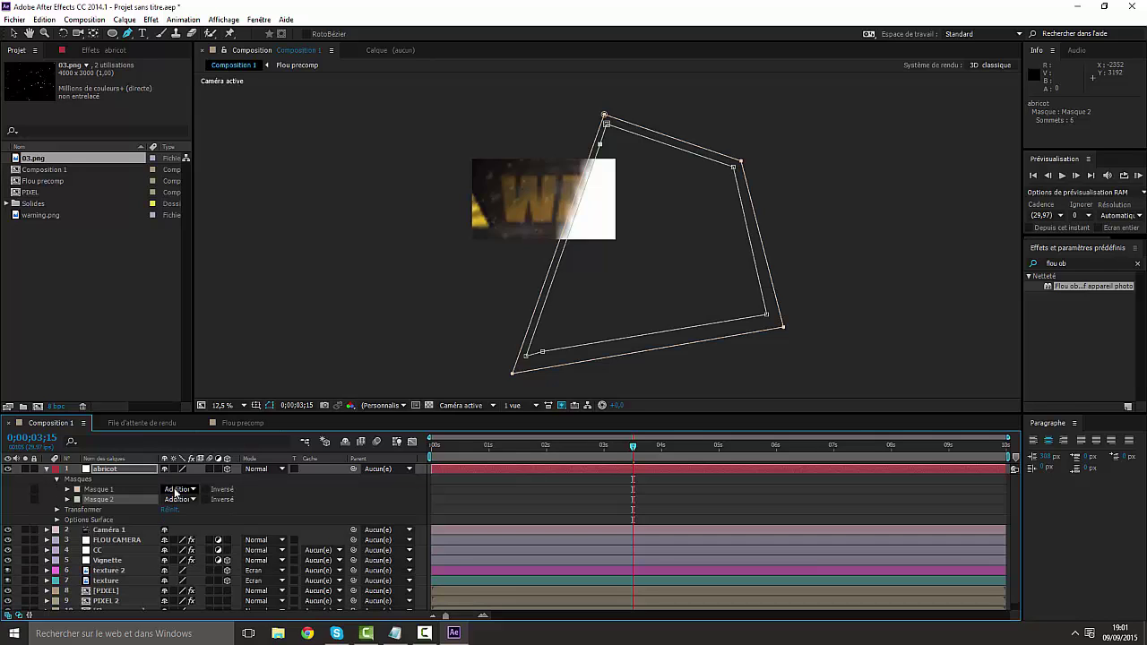
{"action": "left_click", "coordinate": [176, 490]}
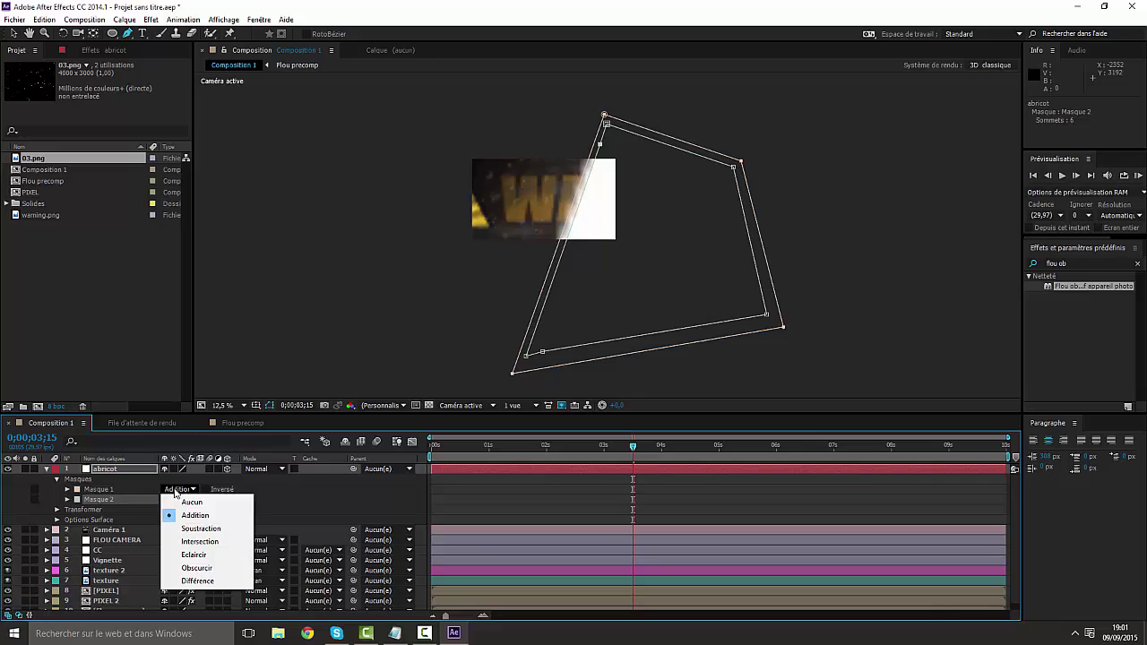
{"action": "left_click", "coordinate": [108, 504]}
{"action": "left_click", "coordinate": [179, 499]}
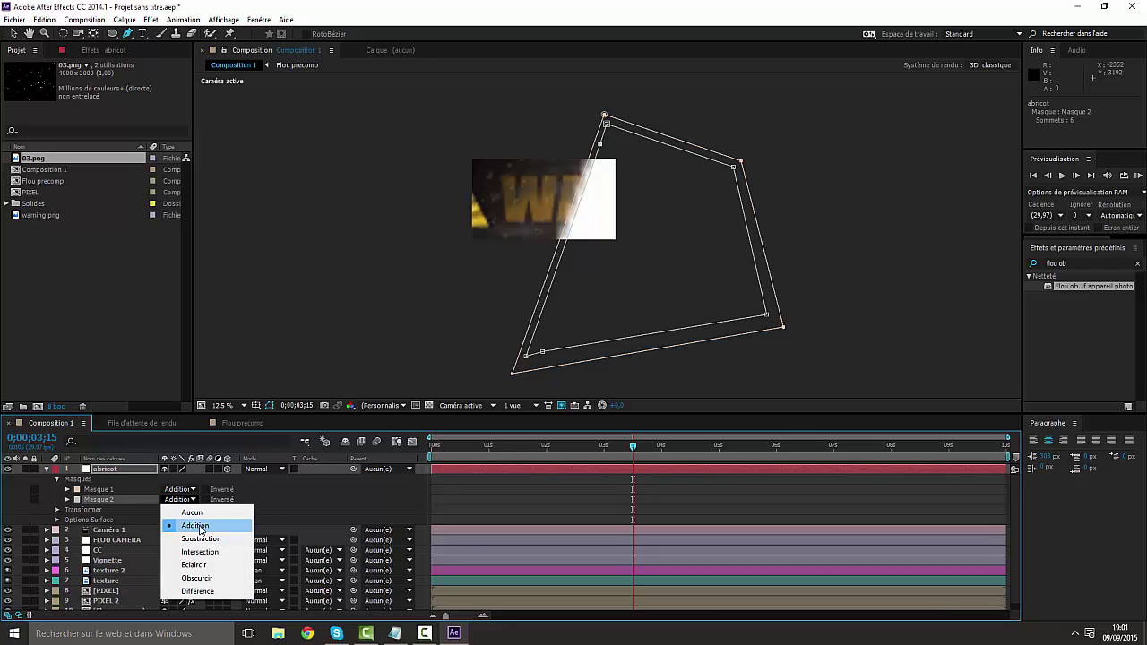
{"action": "left_click", "coordinate": [184, 536]}
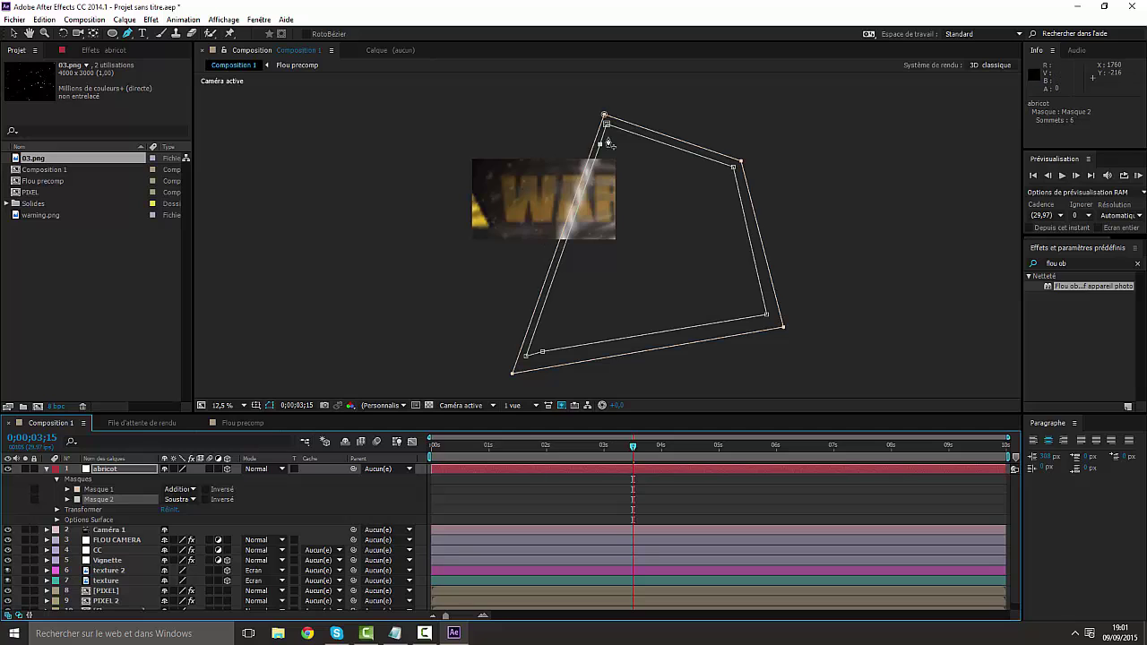
Step: Give Masque 2 a feather of 61 pixels and an expansion of 15 pixels
{"action": "scroll", "coordinate": [591, 198], "scroll_direction": "up", "scroll_amount": 2}
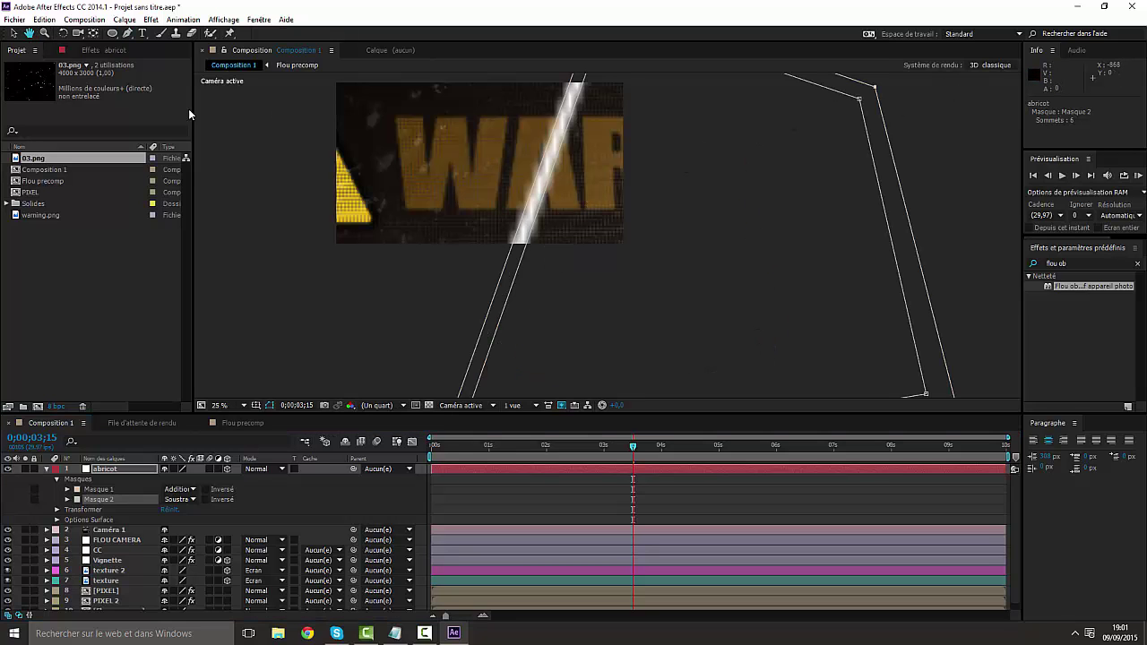
{"action": "left_click_drag", "start_coordinate": [363, 162], "coordinate": [445, 235]}
{"action": "left_click", "coordinate": [18, 36]}
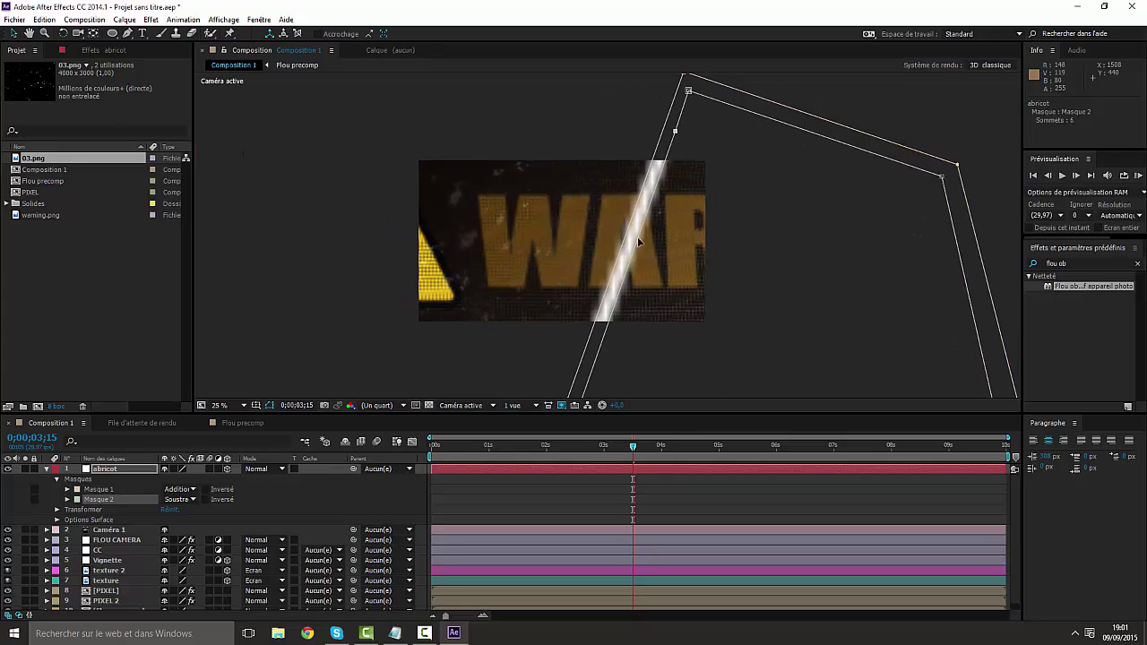
{"action": "scroll", "coordinate": [601, 312], "scroll_direction": "up", "scroll_amount": 2}
{"action": "scroll", "coordinate": [600, 311], "scroll_direction": "down", "scroll_amount": 2}
{"action": "left_click", "coordinate": [67, 499]}
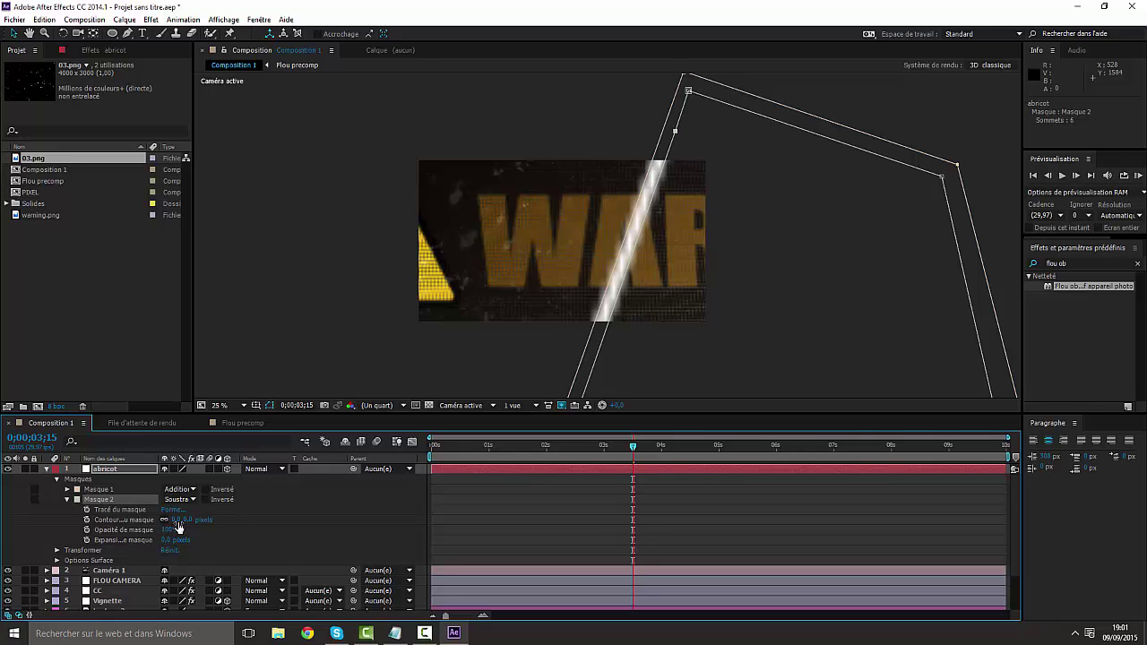
{"action": "mouse_move", "coordinate": [175, 520]}
{"action": "left_mouse_down"}
{"action": "mouse_move", "coordinate": [207, 520]}
{"action": "mouse_move", "coordinate": [173, 540]}
{"action": "left_mouse_up"}
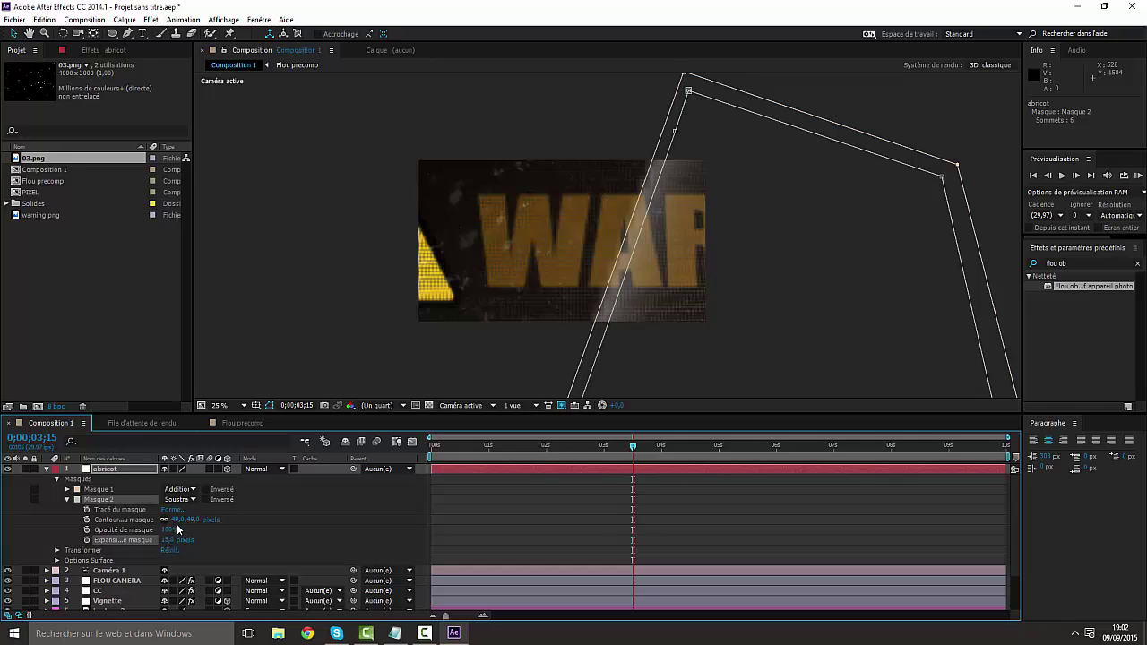
{"action": "left_click_drag", "start_coordinate": [179, 520], "coordinate": [187, 520]}
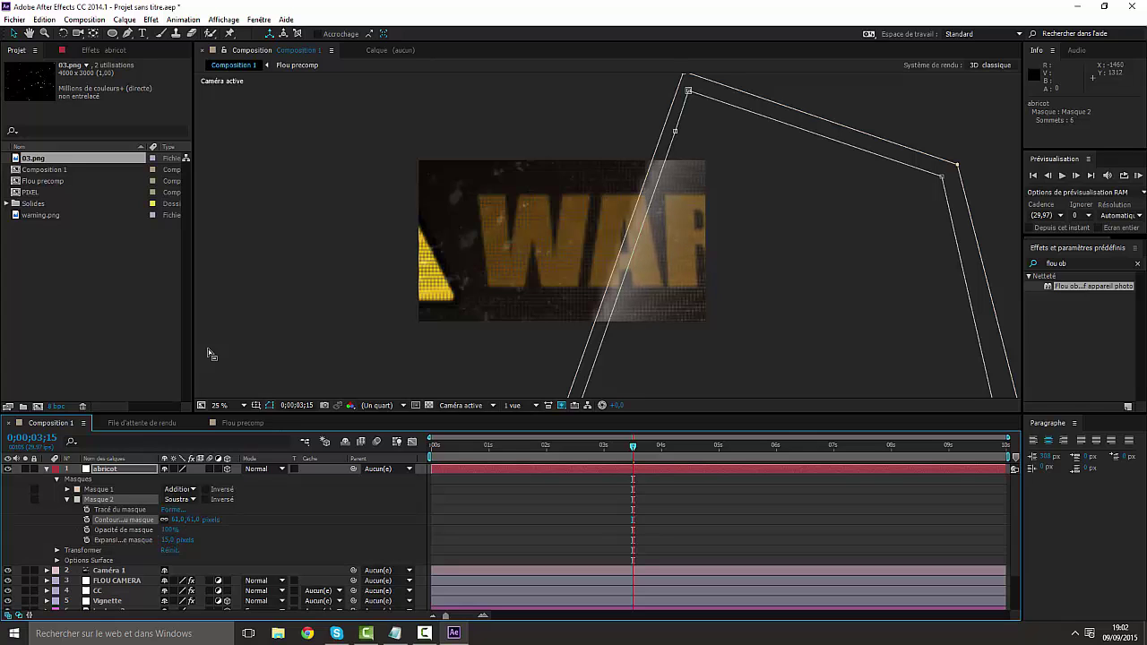
Step: Examine how the masked abricot layer and the Flou precomp layer sit relative to the composition frame from near and far
{"action": "left_click", "coordinate": [47, 471]}
{"action": "left_click", "coordinate": [139, 562]}
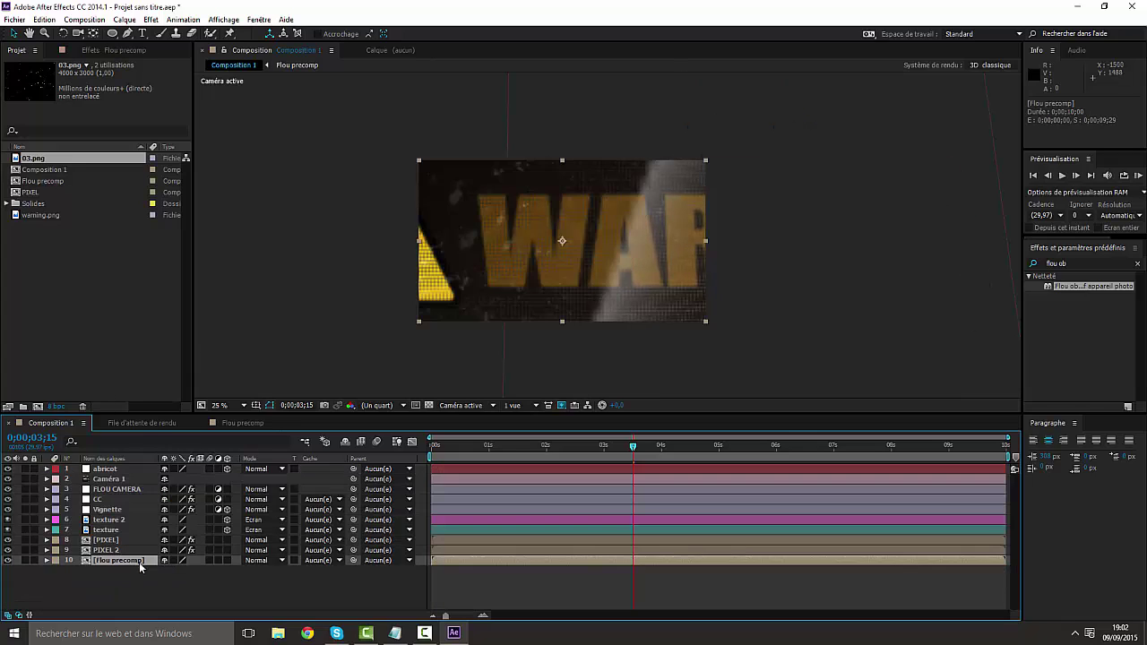
{"action": "key", "text": "period"}
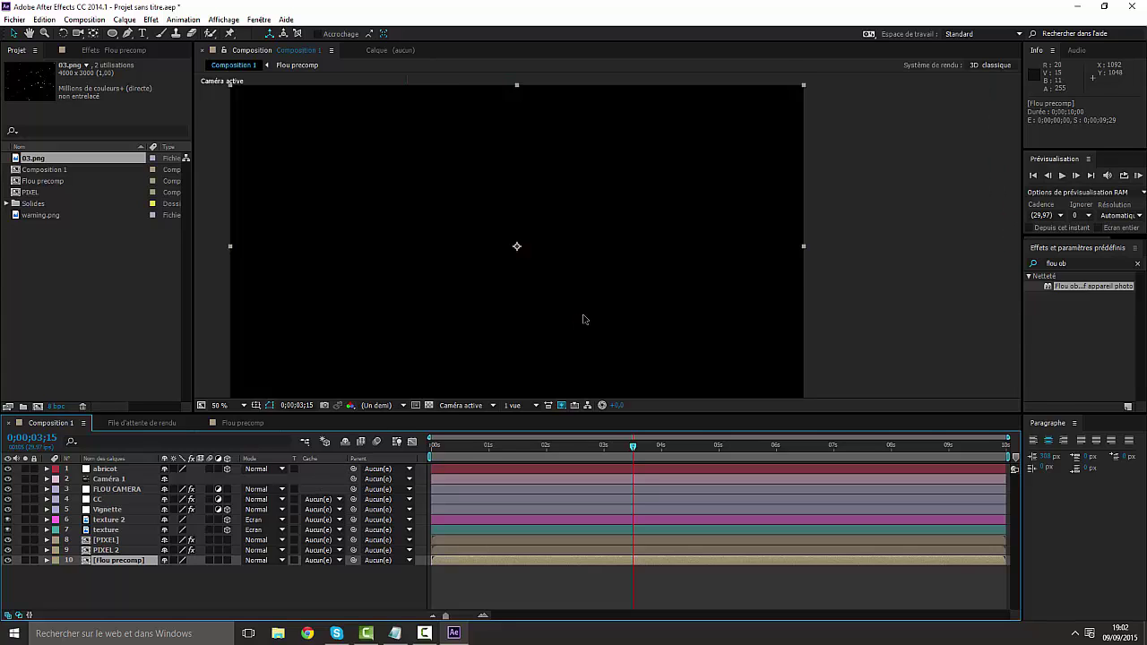
{"action": "key", "text": "comma"}
{"action": "key", "text": "comma"}
{"action": "key", "text": "comma"}
{"action": "key", "text": "comma"}
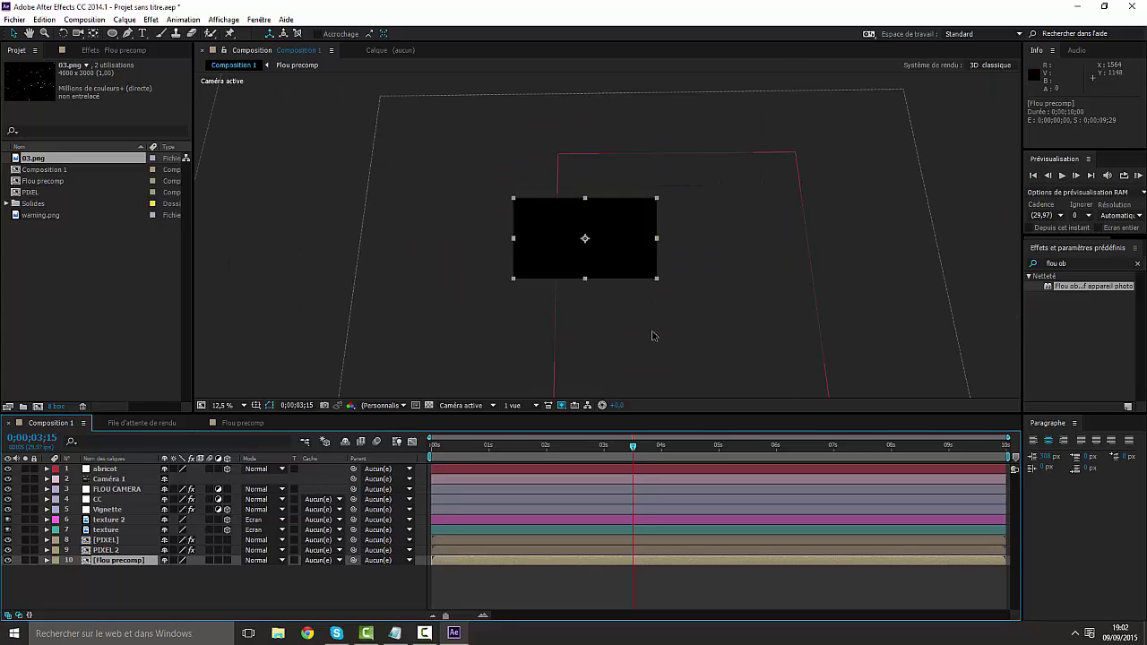
{"action": "left_click", "coordinate": [105, 469]}
{"action": "key", "text": "comma"}
{"action": "key", "text": "comma"}
{"action": "key", "text": "comma"}
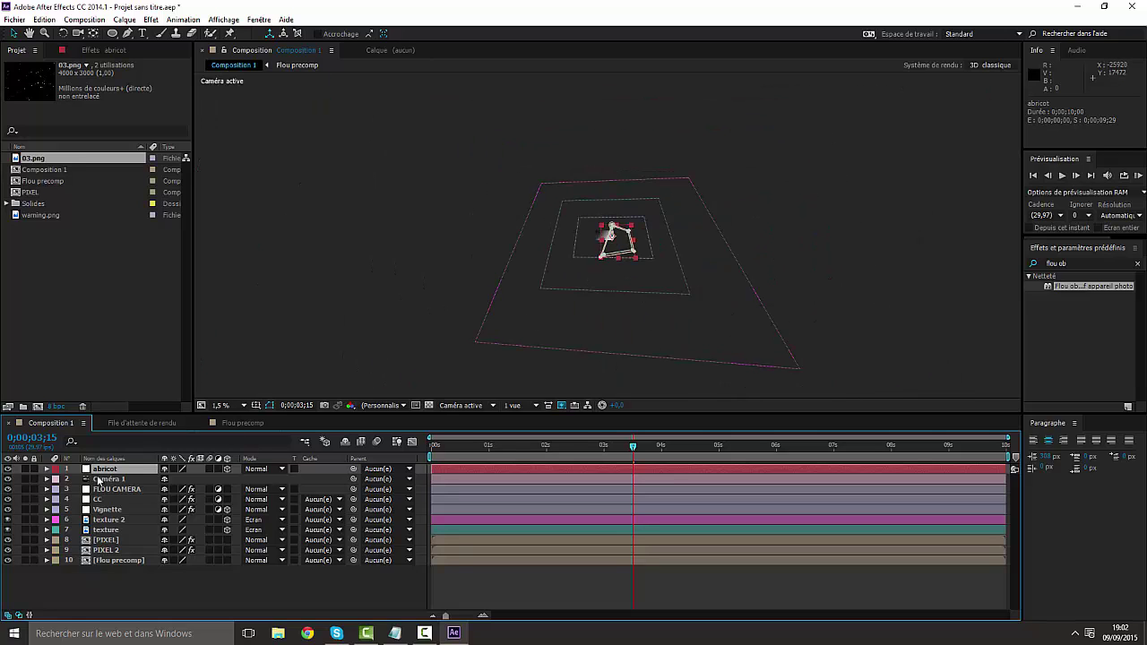
{"action": "key", "text": "period"}
{"action": "key", "text": "period"}
{"action": "key", "text": "period"}
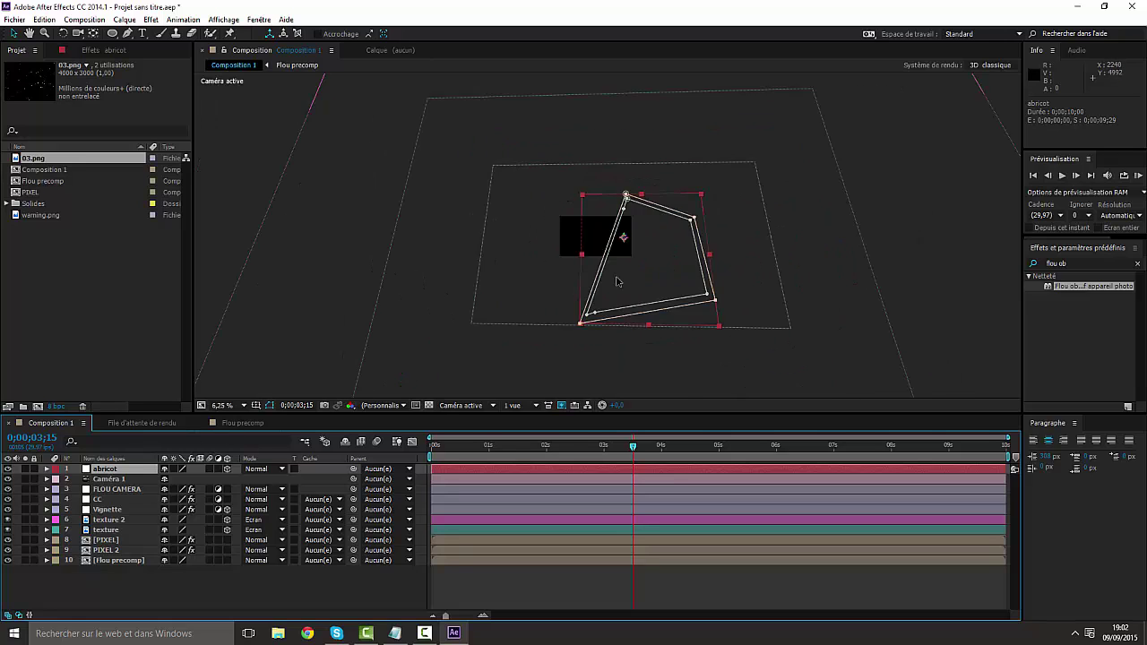
{"action": "key", "text": "comma"}
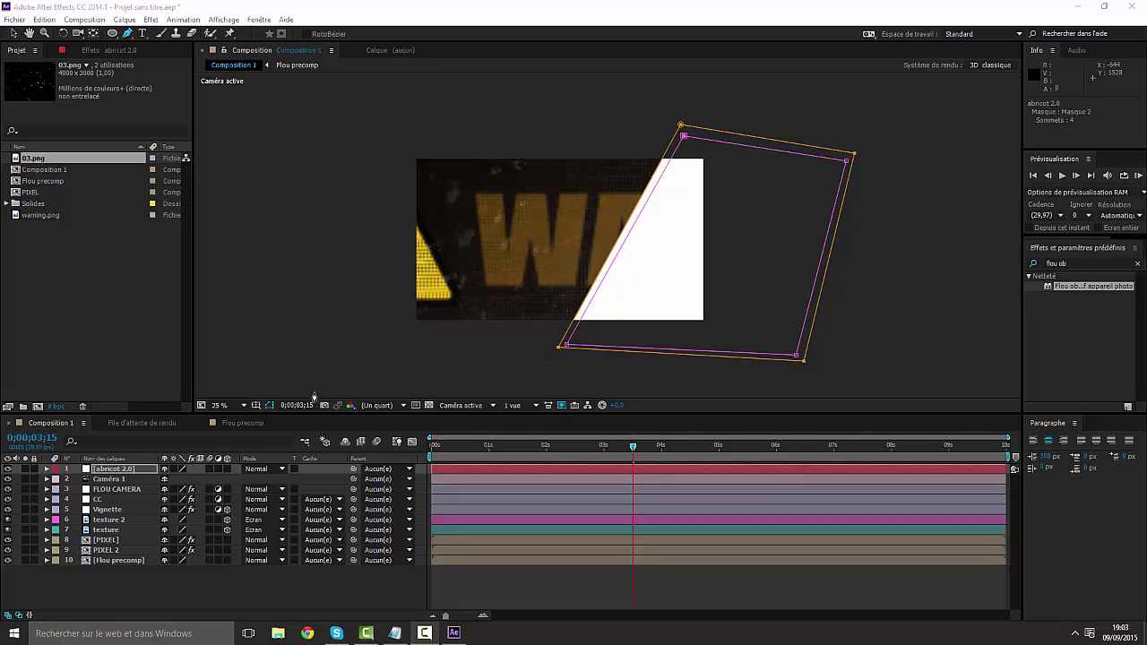
Step: Set the mode of Masque 2 on the abricot 2.0 layer to Soustraction
{"action": "left_click", "coordinate": [48, 469]}
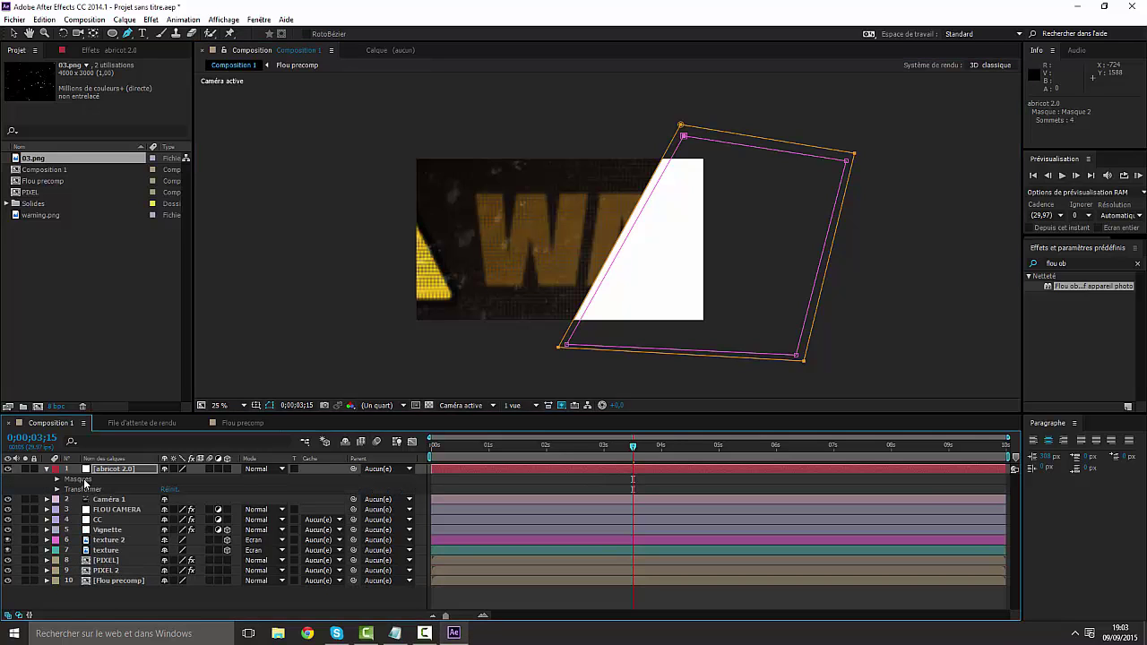
{"action": "left_click", "coordinate": [57, 481]}
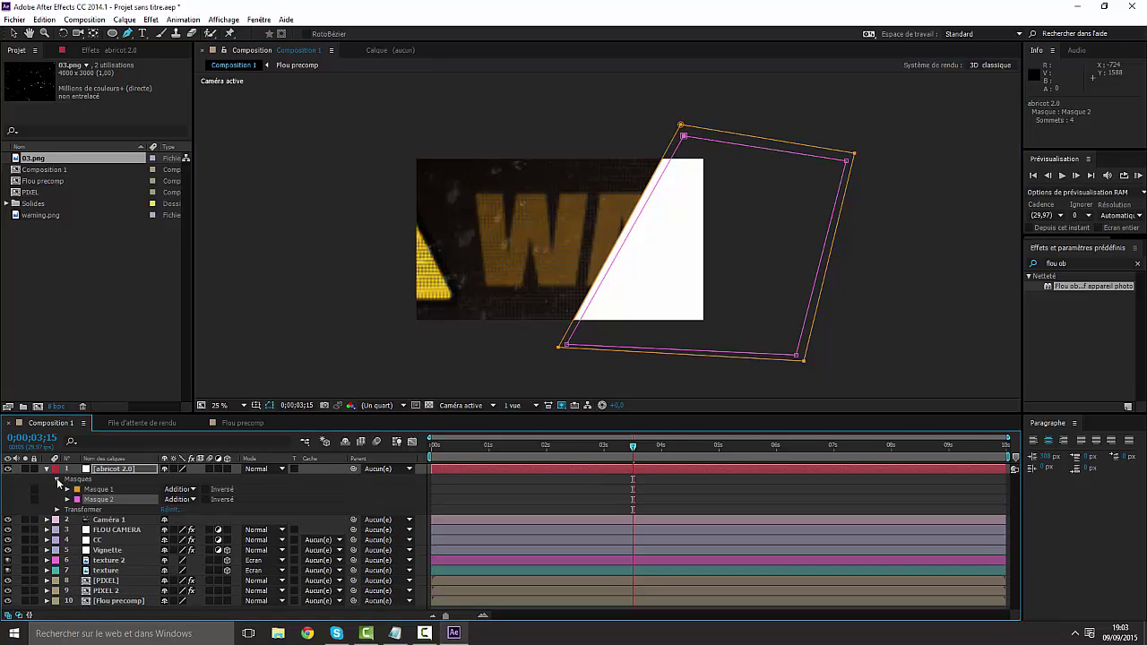
{"action": "left_click", "coordinate": [180, 499]}
{"action": "left_click", "coordinate": [269, 469]}
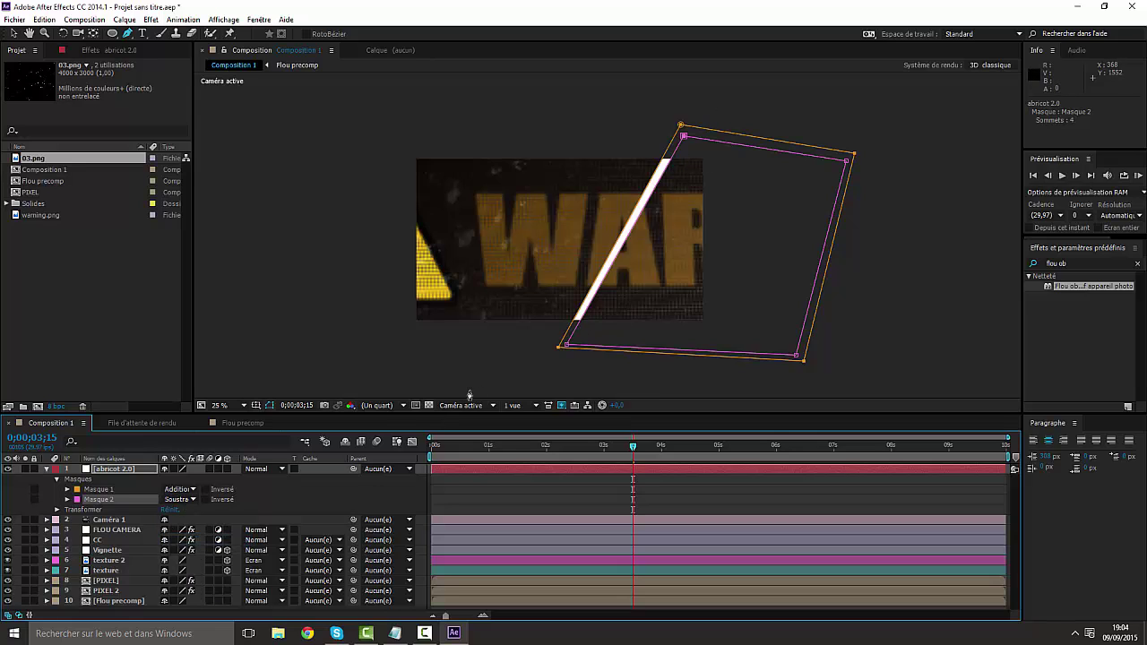
Step: Give Masque 2 of abricot 2.0 a feather of 120 pixels and an expansion of 35 pixels, and collapse the layer's properties
{"action": "left_click", "coordinate": [64, 503]}
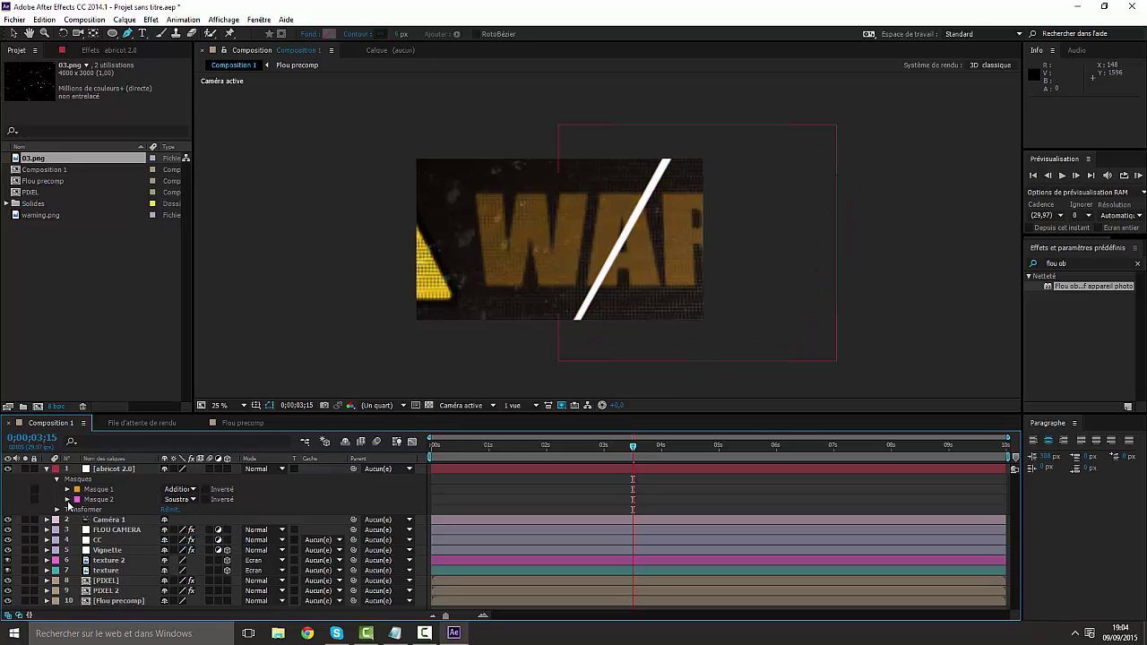
{"action": "left_click", "coordinate": [68, 500]}
{"action": "left_click_drag", "start_coordinate": [176, 520], "coordinate": [258, 524]}
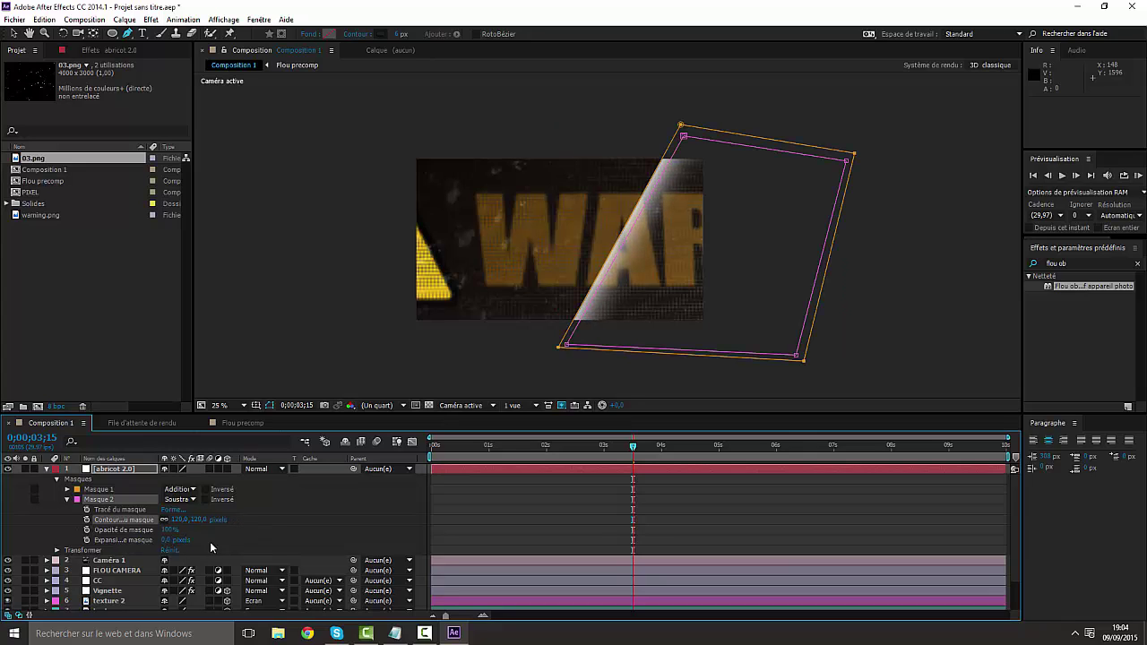
{"action": "left_click_drag", "start_coordinate": [176, 541], "coordinate": [184, 540]}
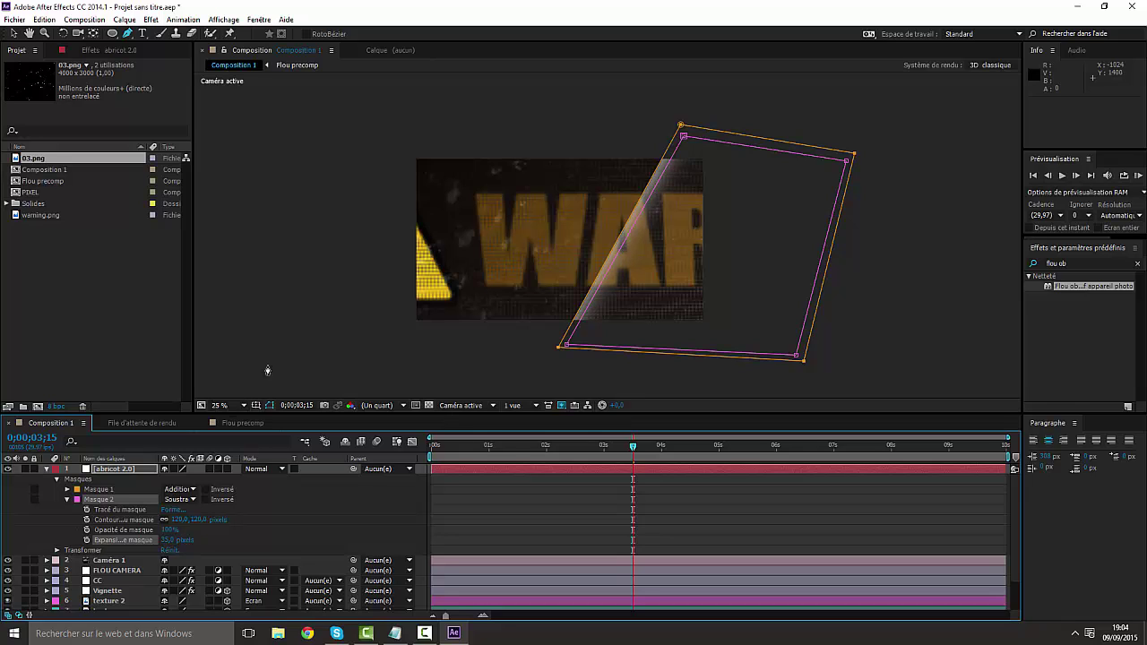
{"action": "left_click", "coordinate": [320, 338]}
{"action": "left_click", "coordinate": [46, 469]}
{"action": "left_click", "coordinate": [170, 597]}
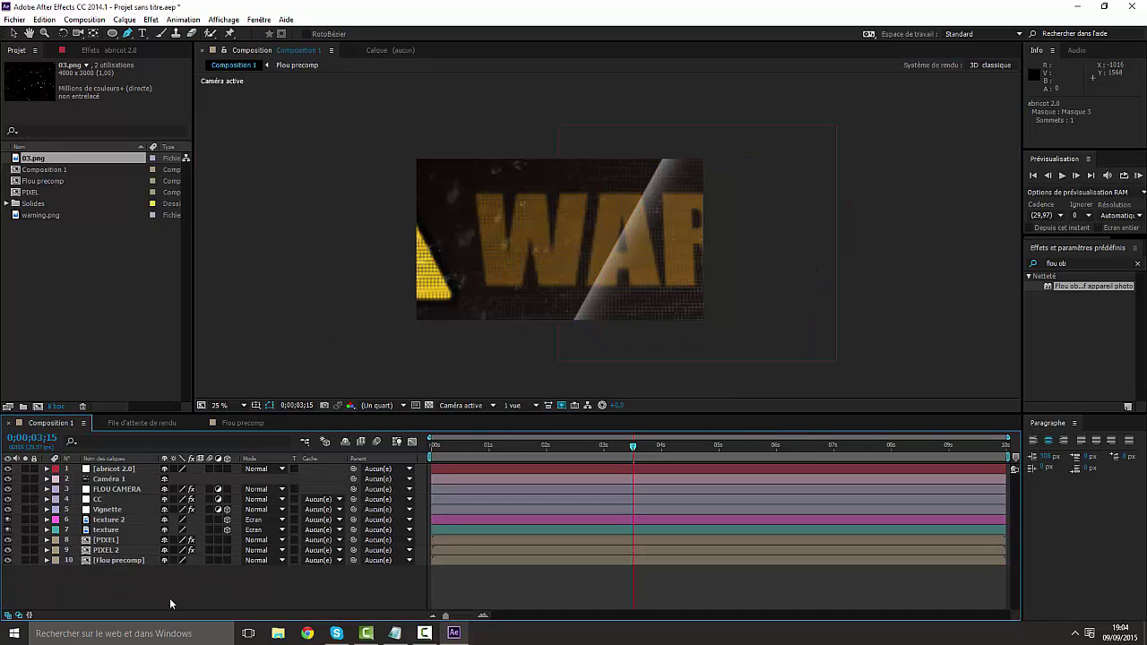
Step: Delete the stray Masque 3 from the abricot 2.0 layer and switch to the Selection tool
{"action": "left_click", "coordinate": [47, 469]}
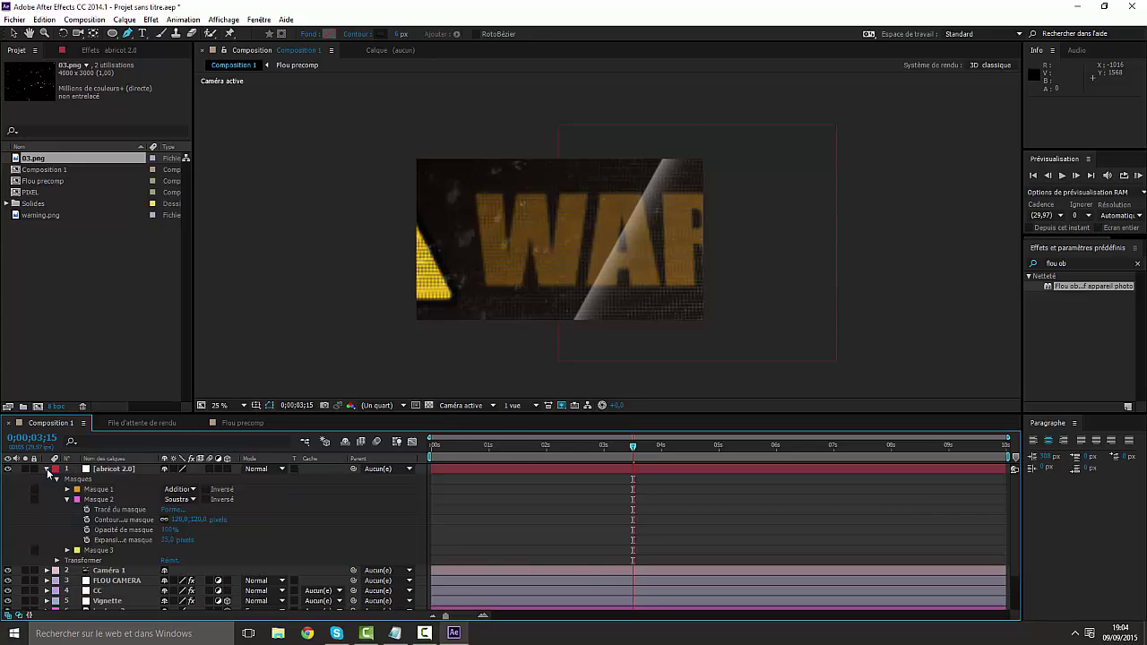
{"action": "left_click", "coordinate": [106, 550]}
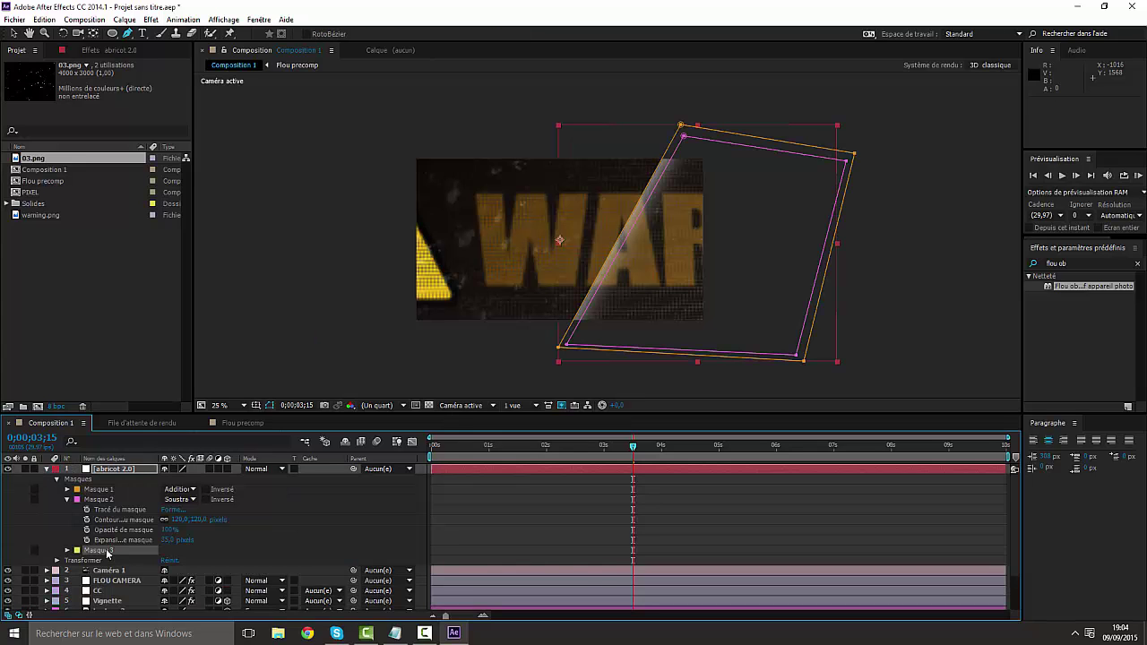
{"action": "key", "text": "Delete"}
{"action": "left_click", "coordinate": [43, 468]}
{"action": "left_click", "coordinate": [13, 33]}
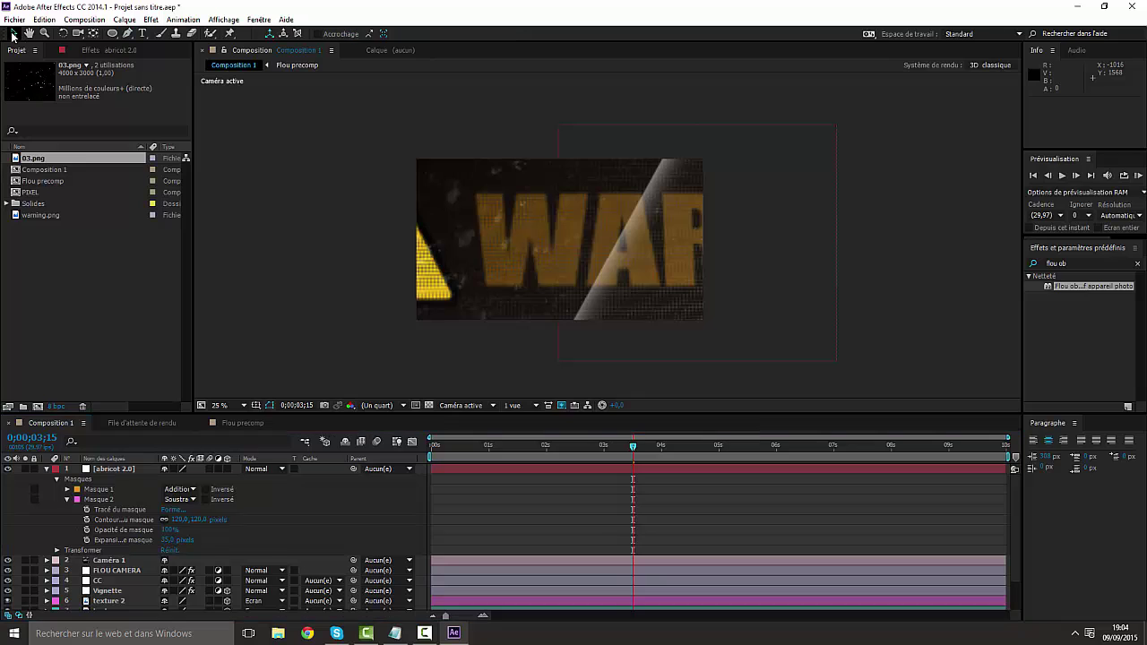
{"action": "left_click", "coordinate": [430, 353]}
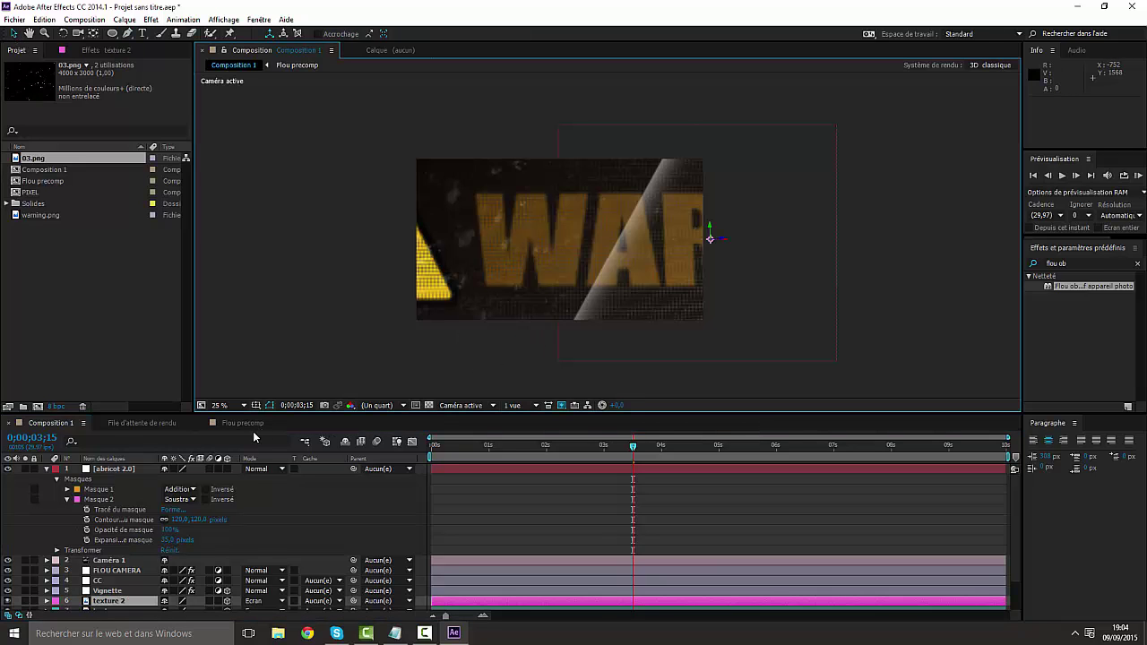
Step: Lower the opacity of the abricot 2.0 layer to 20% in its transform properties
{"action": "left_click", "coordinate": [110, 469]}
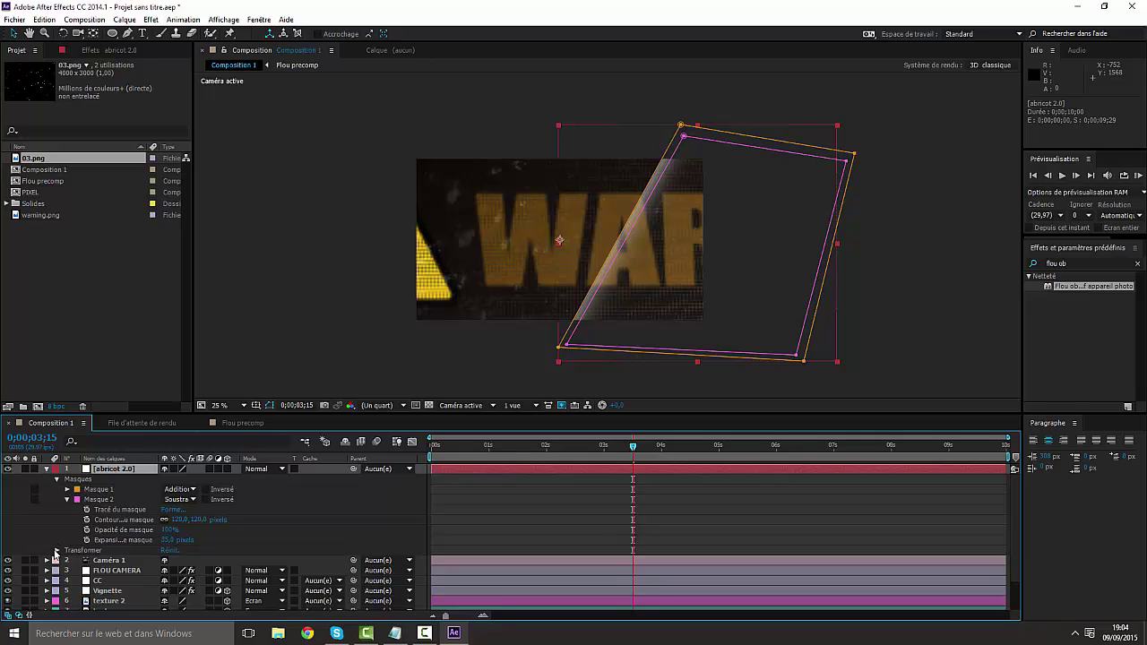
{"action": "left_click", "coordinate": [57, 550]}
{"action": "left_click", "coordinate": [57, 480]}
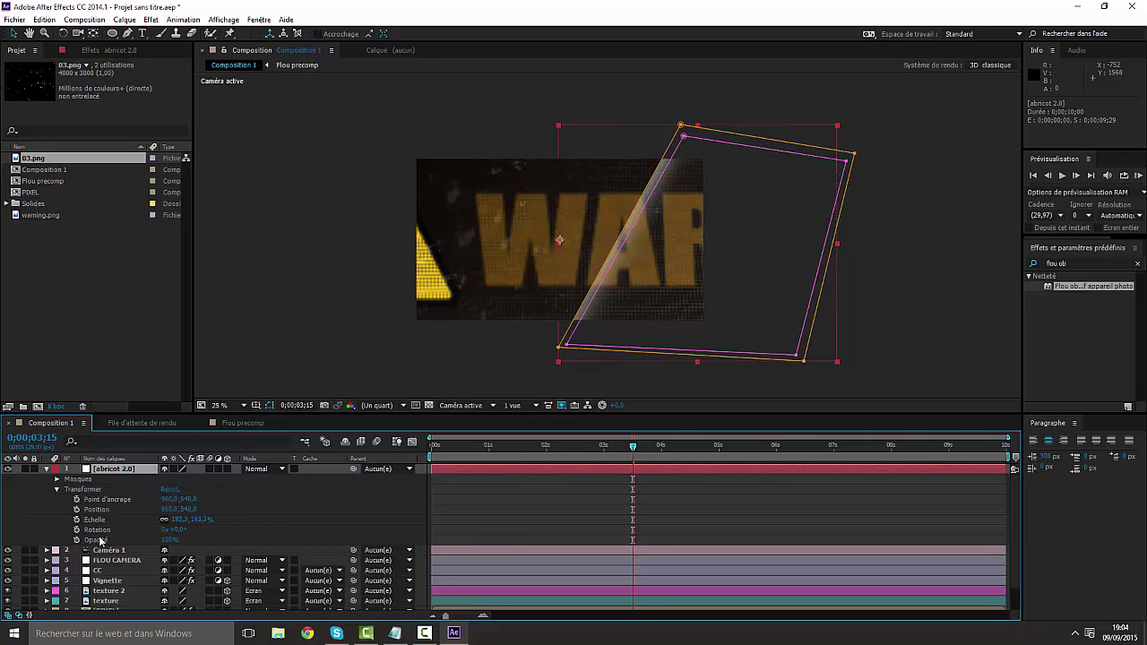
{"action": "left_click", "coordinate": [168, 540]}
{"action": "key", "text": "Return"}
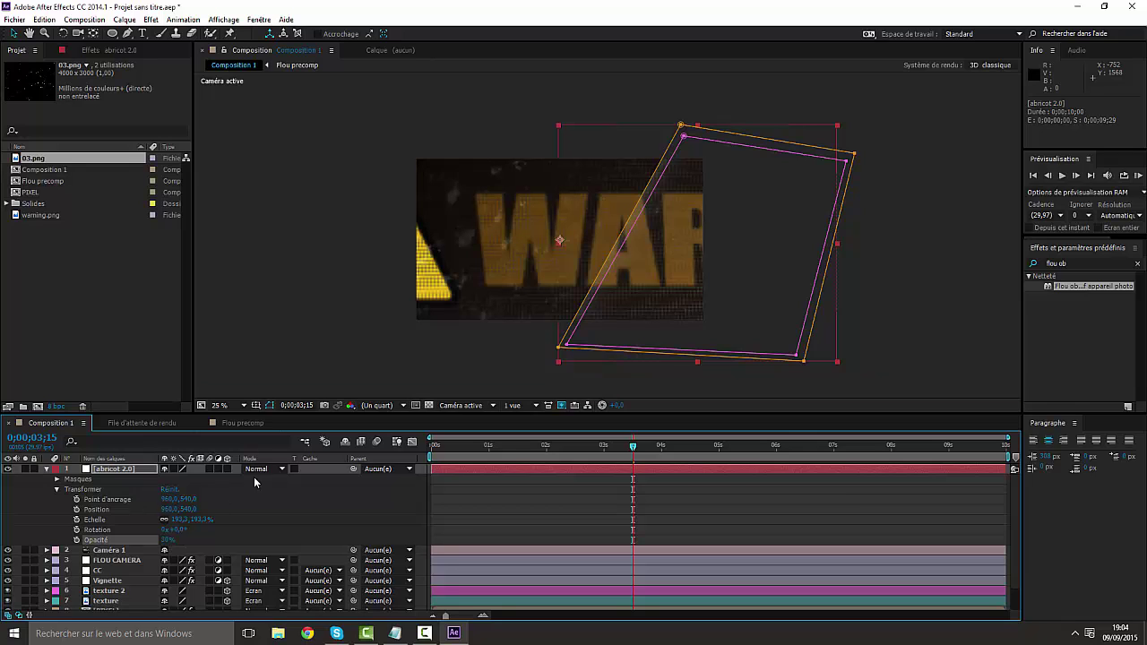
{"action": "left_click", "coordinate": [651, 351]}
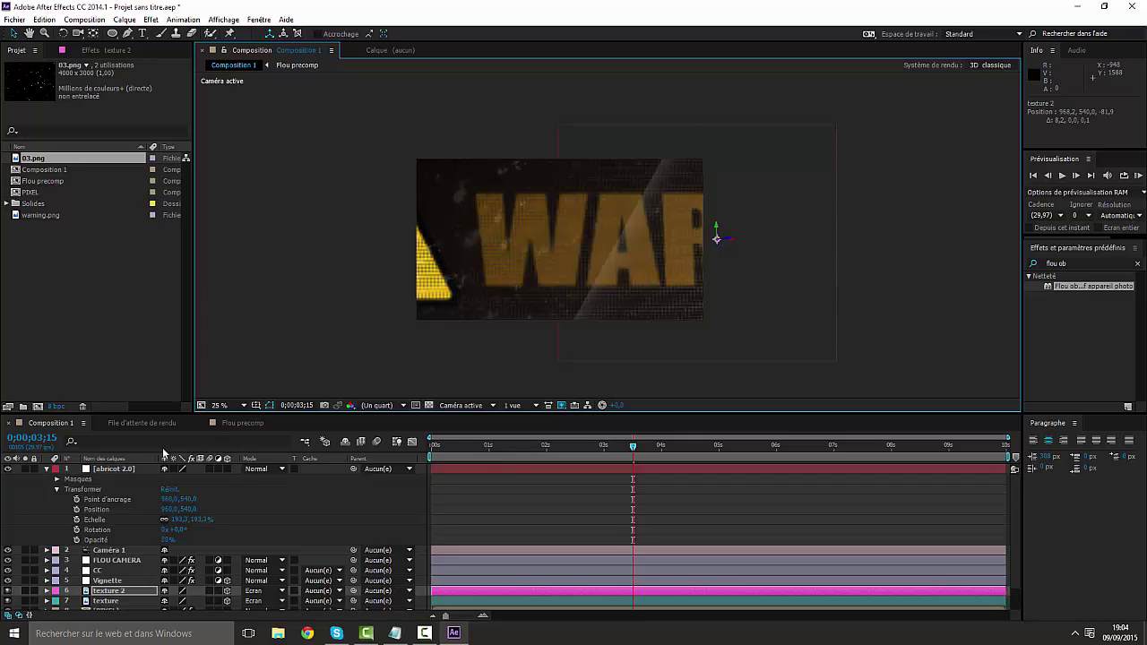
{"action": "left_click", "coordinate": [131, 470]}
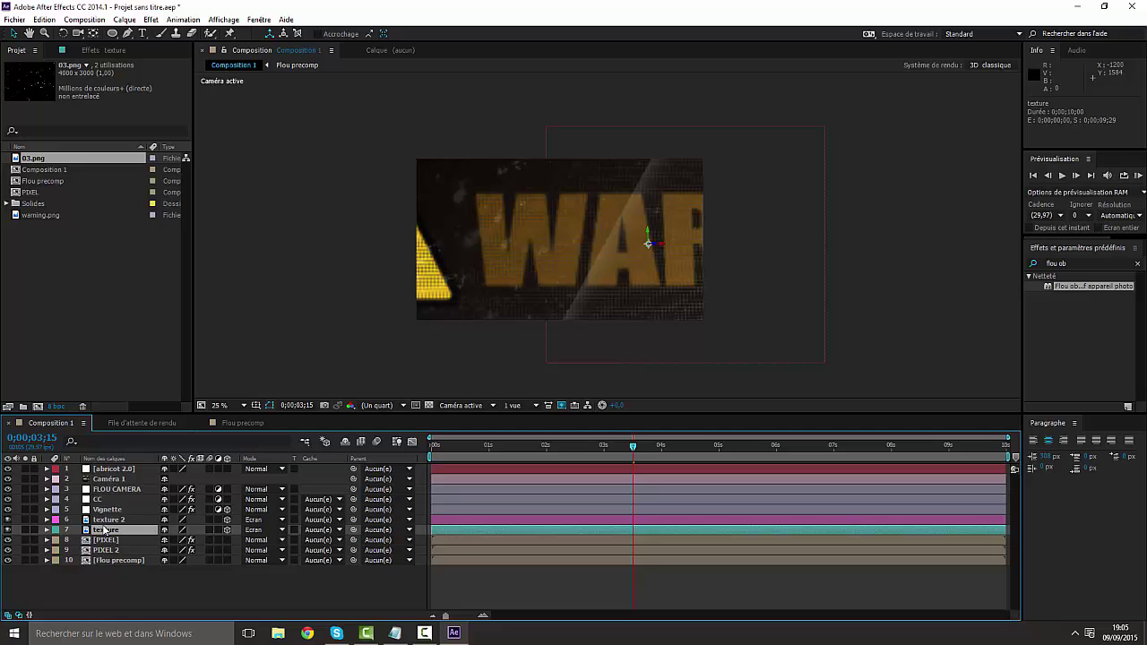
Step: Add a scale keyframe to the texture layer at the very start of the composition, keeping its 100% scale
{"action": "mouse_move", "coordinate": [543, 446]}
{"action": "left_mouse_down"}
{"action": "mouse_move", "coordinate": [498, 453]}
{"action": "mouse_move", "coordinate": [525, 455]}
{"action": "left_mouse_up"}
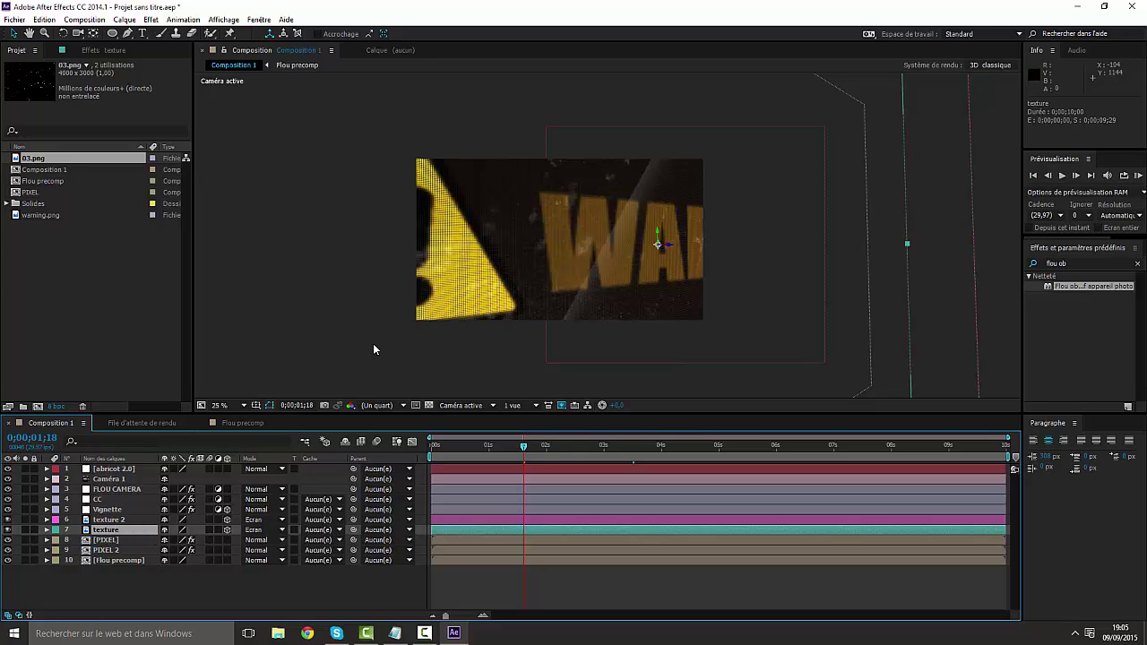
{"action": "key", "text": "comma"}
{"action": "key", "text": "comma"}
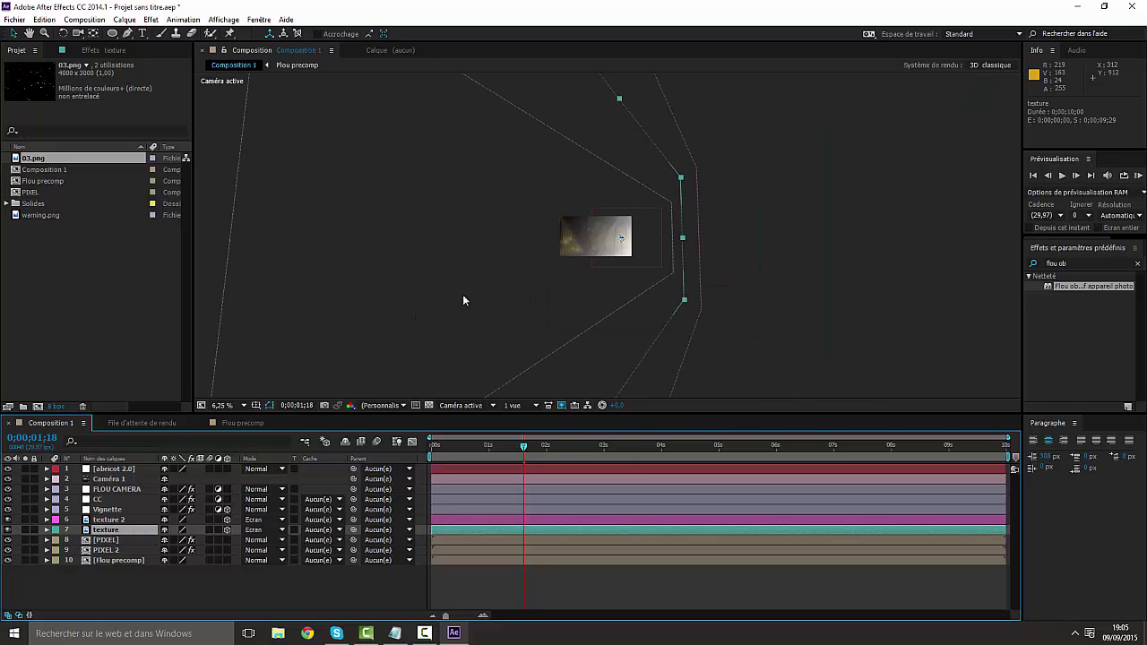
{"action": "left_click", "coordinate": [50, 532]}
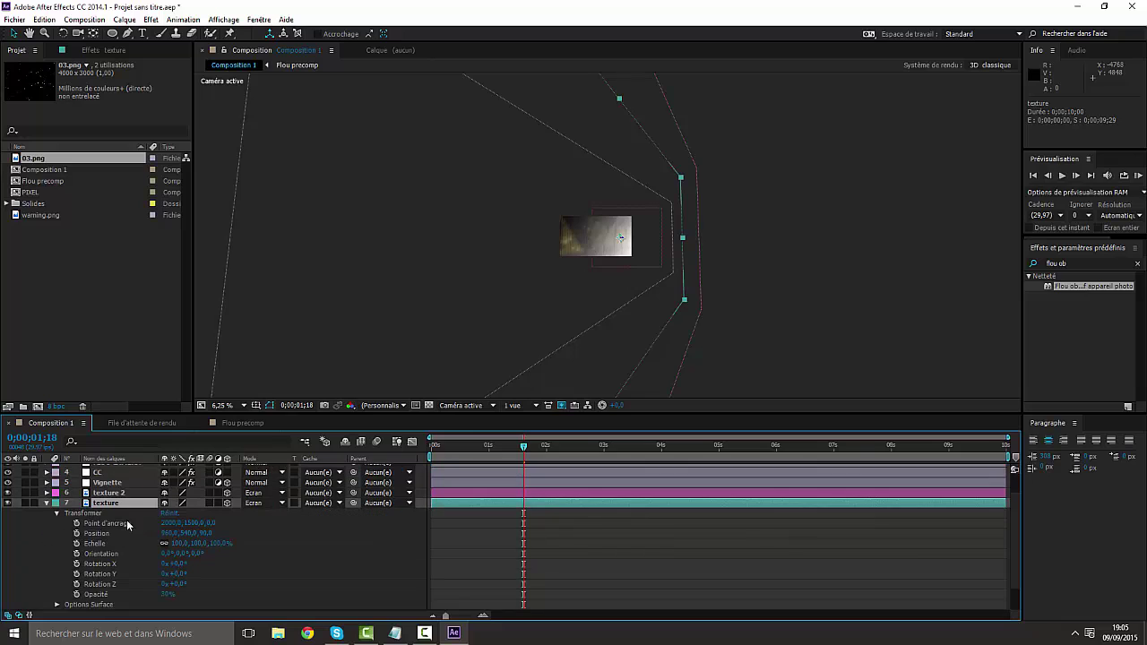
{"action": "key", "text": "Home"}
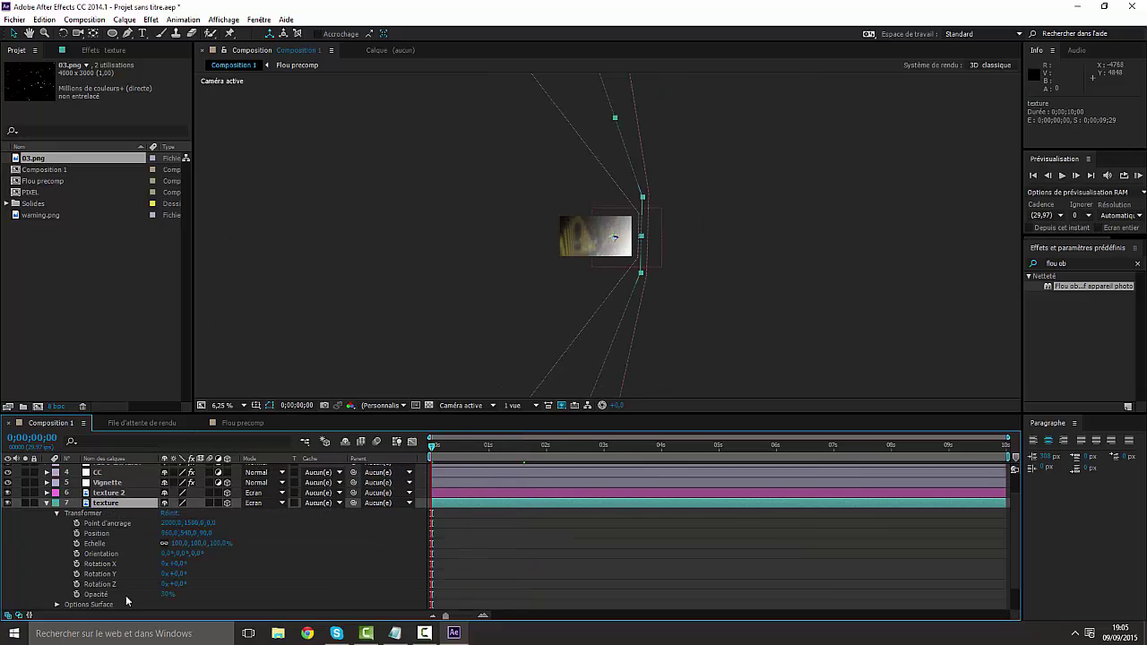
{"action": "left_click", "coordinate": [76, 543]}
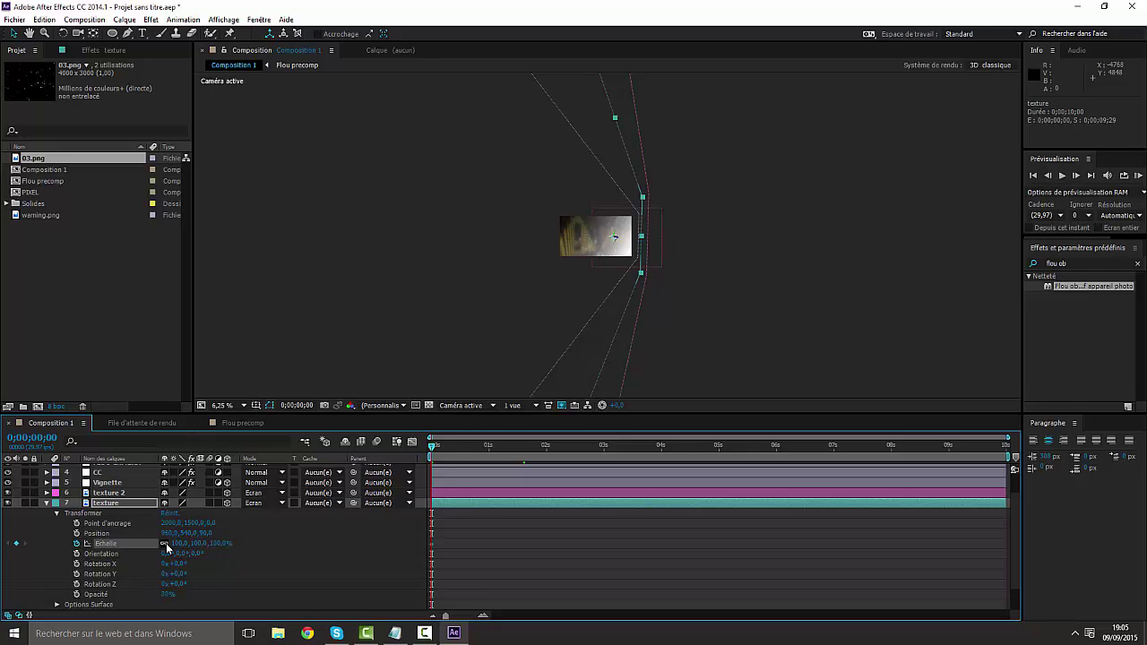
Step: At 0;00;09;29, reduce the texture layer's scale to 78% to create the ending keyframe, and collapse its properties
{"action": "left_click_drag", "start_coordinate": [434, 451], "coordinate": [1026, 439]}
{"action": "scroll", "coordinate": [817, 309], "scroll_direction": "down", "scroll_amount": 2}
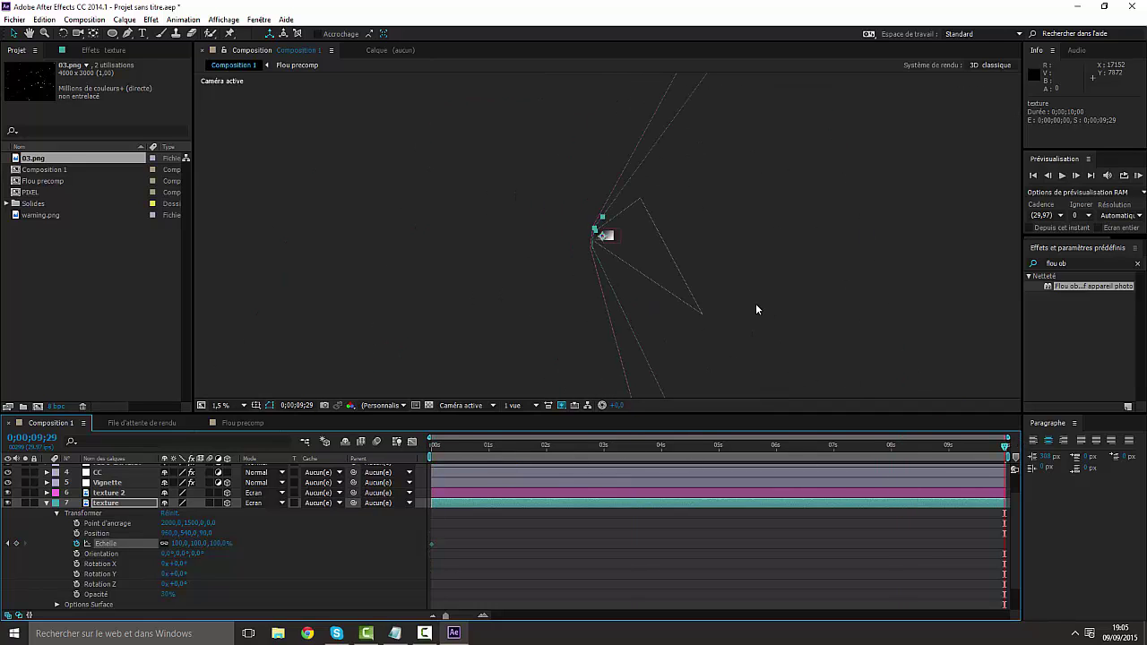
{"action": "scroll", "coordinate": [756, 310], "scroll_direction": "up", "scroll_amount": 2}
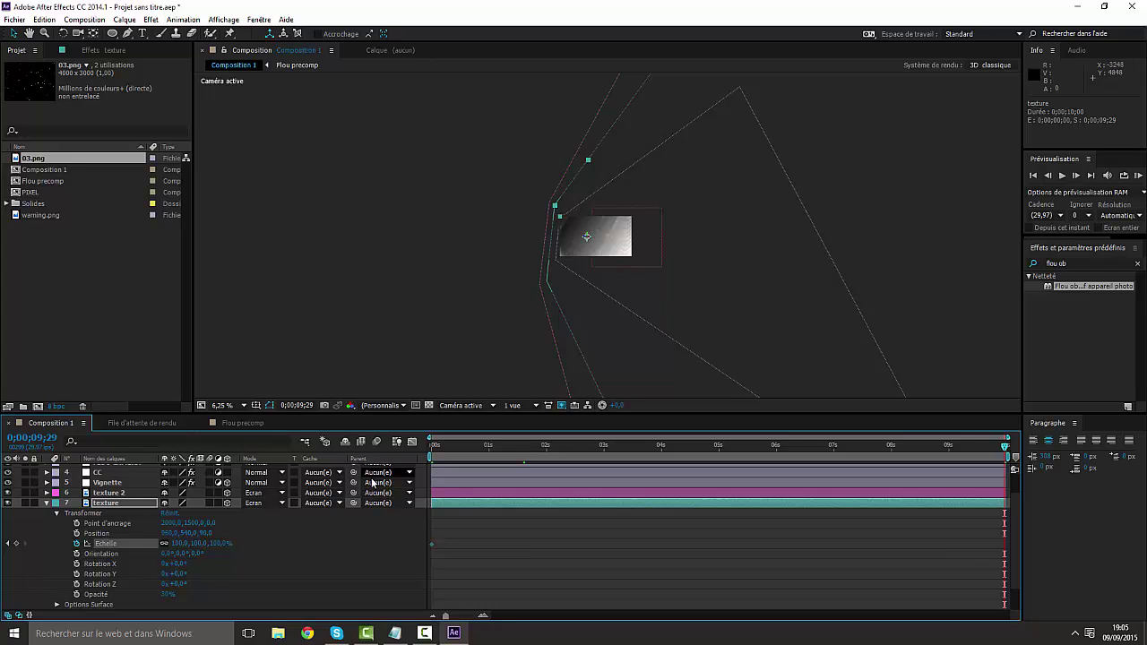
{"action": "left_click_drag", "start_coordinate": [182, 548], "coordinate": [159, 548]}
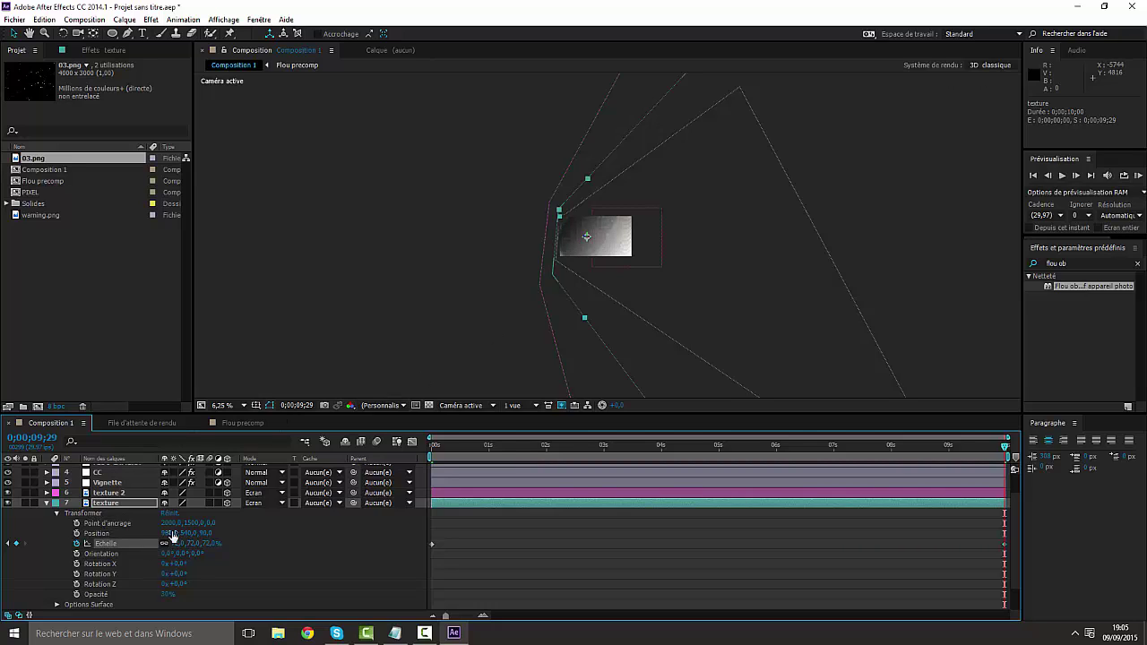
{"action": "mouse_move", "coordinate": [177, 543]}
{"action": "left_mouse_down"}
{"action": "mouse_move", "coordinate": [166, 544]}
{"action": "mouse_move", "coordinate": [182, 544]}
{"action": "left_mouse_up"}
{"action": "left_click", "coordinate": [49, 504]}
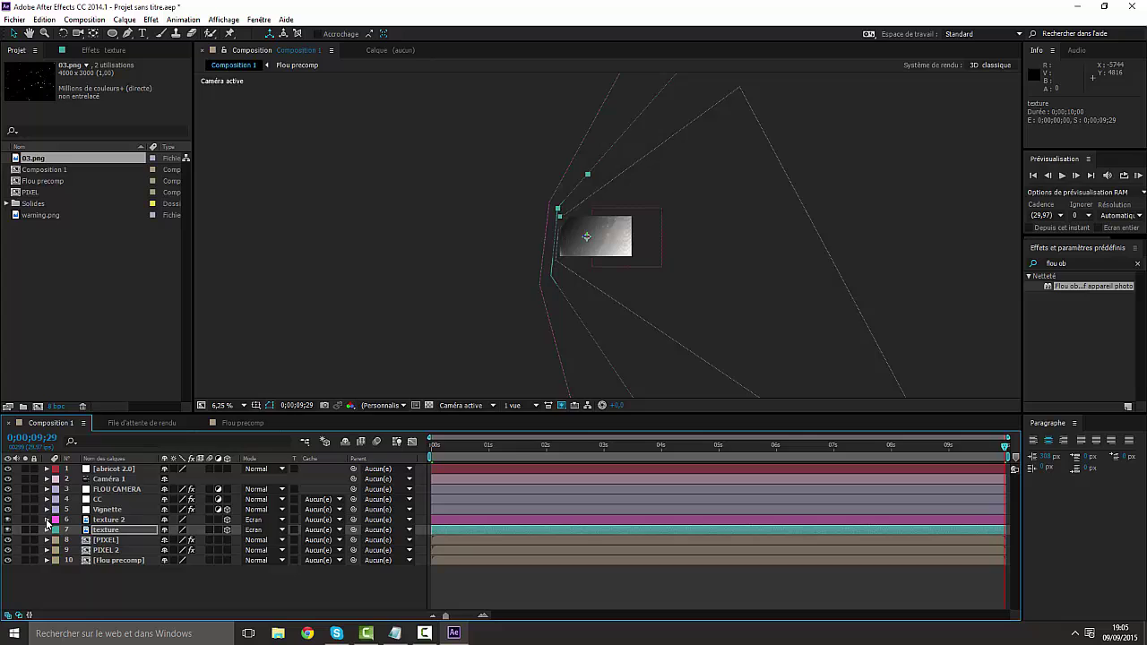
Step: Add a scale keyframe to the texture 2 layer at 0;00;09;29 and check the texture layer's ending scale
{"action": "left_click", "coordinate": [46, 520]}
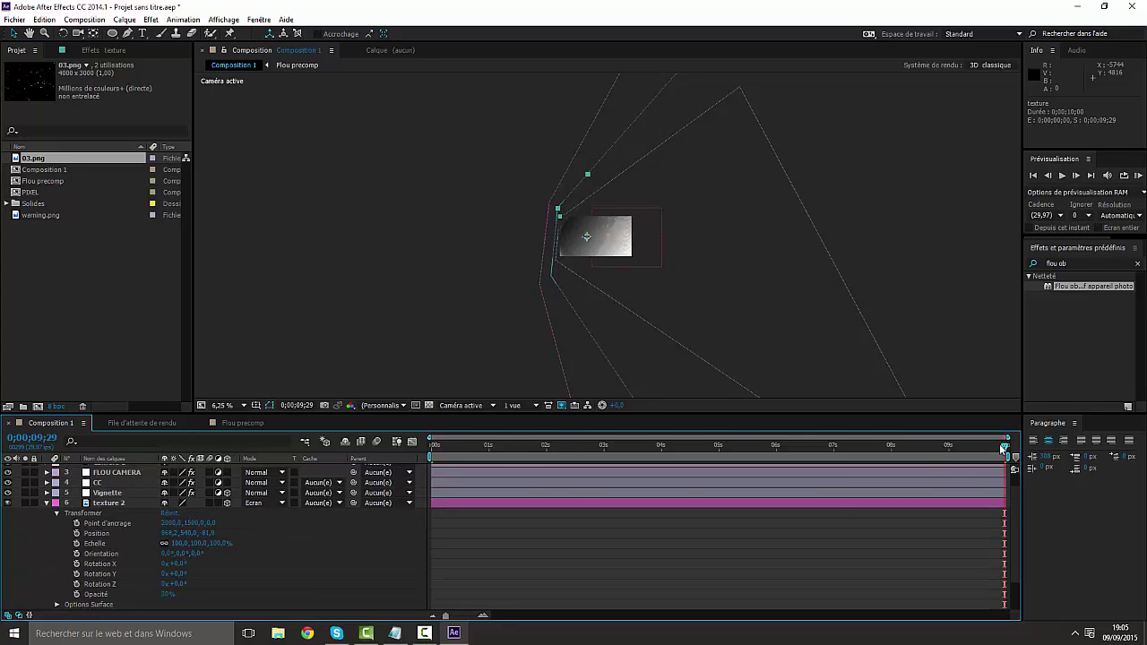
{"action": "left_click", "coordinate": [90, 544]}
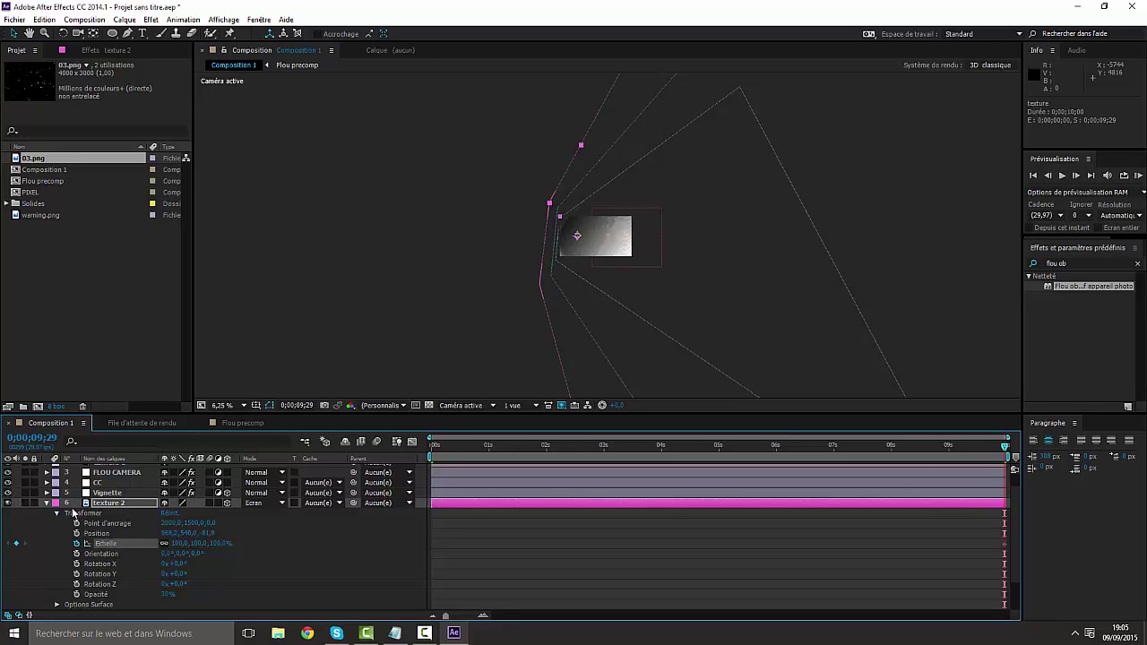
{"action": "left_click", "coordinate": [47, 503]}
{"action": "left_click", "coordinate": [46, 530]}
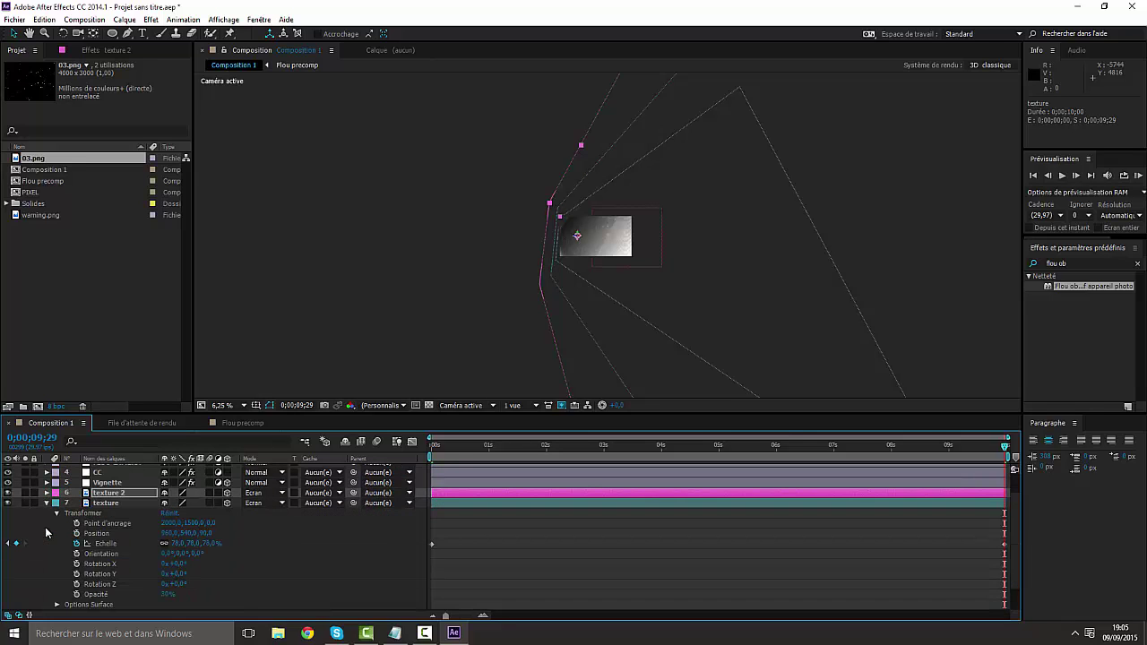
{"action": "left_click", "coordinate": [47, 503]}
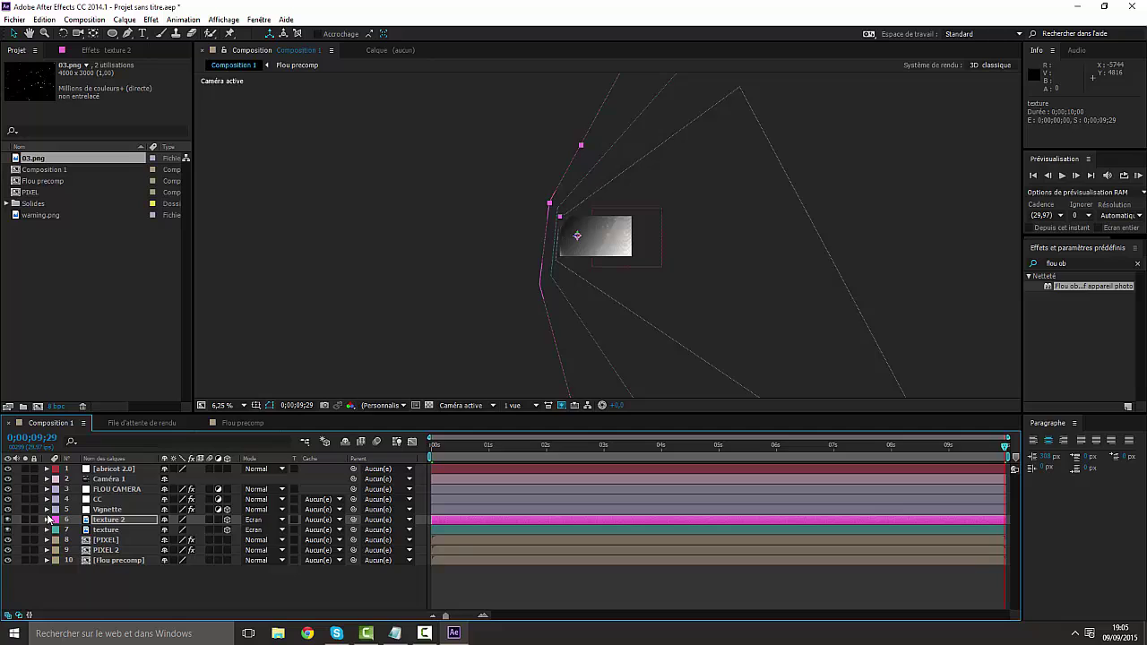
Step: Set the texture 2 layer's scale to 83% at the very start of the composition, and collapse its properties
{"action": "left_click", "coordinate": [46, 524]}
{"action": "left_click_drag", "start_coordinate": [914, 448], "coordinate": [357, 497]}
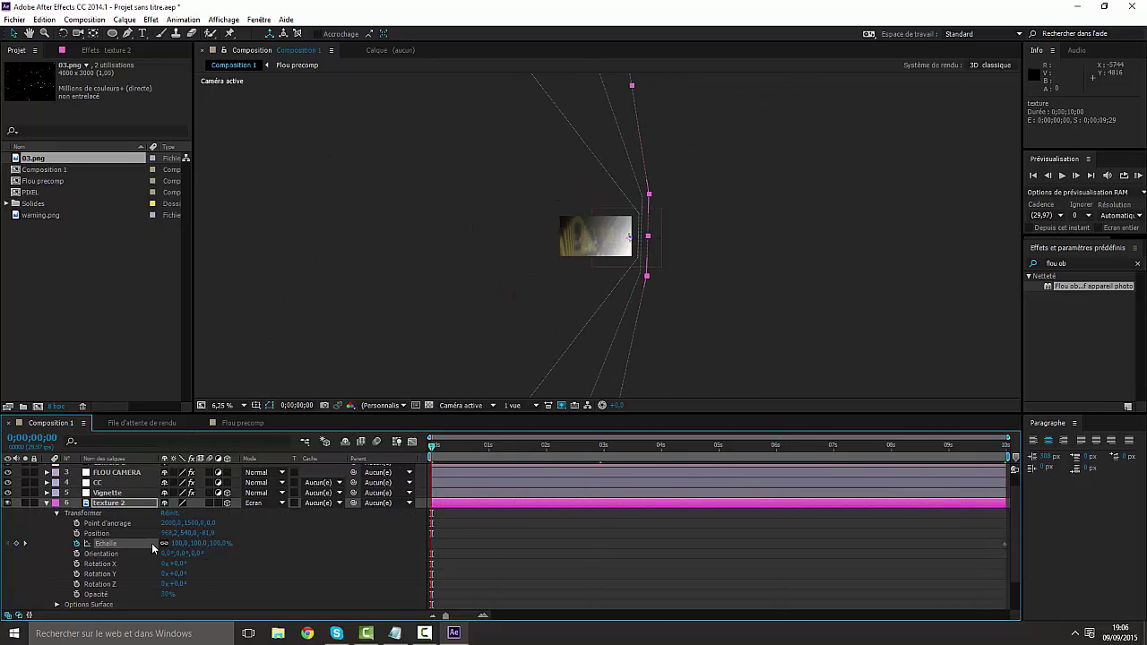
{"action": "left_click", "coordinate": [178, 544]}
{"action": "type", "text": "75"}
{"action": "key", "text": "Return"}
{"action": "left_click_drag", "start_coordinate": [164, 543], "coordinate": [166, 543]}
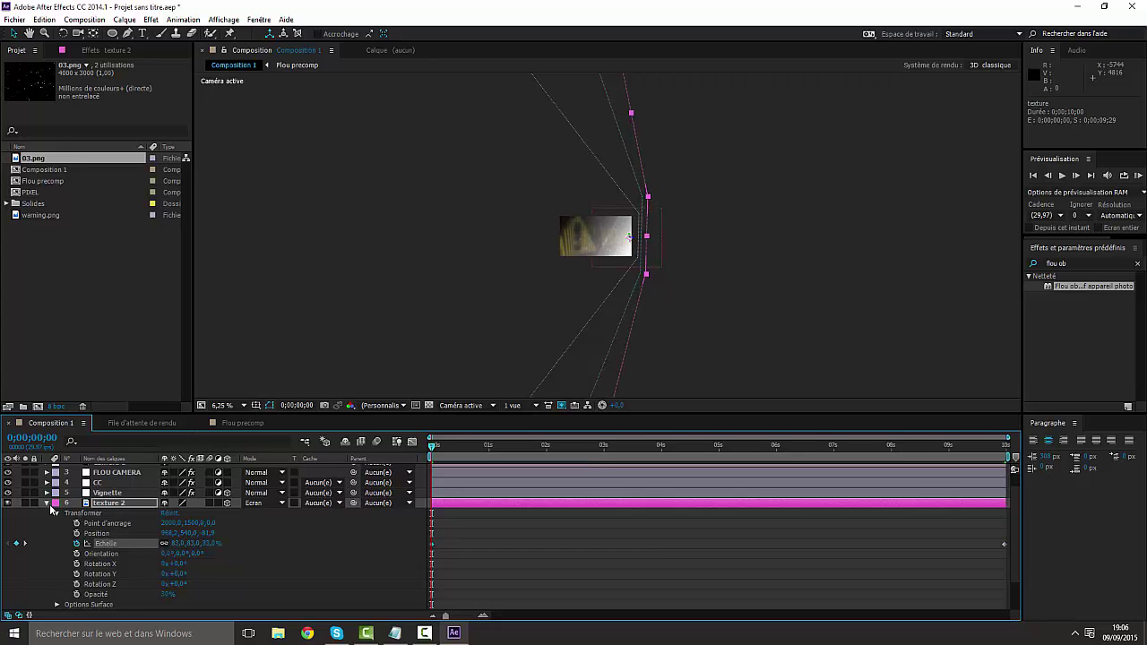
{"action": "left_click", "coordinate": [48, 507]}
{"action": "left_click", "coordinate": [48, 505]}
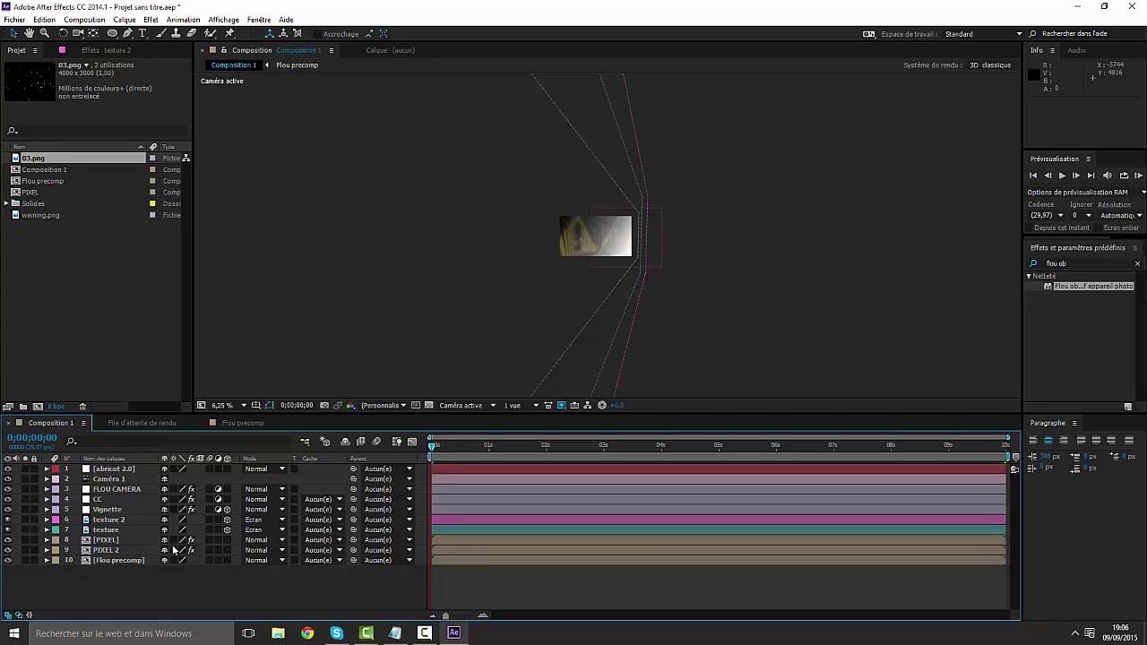
Step: Find the Lueur diffuse effect by searching for "lueur di" and apply it to the CC layer
{"action": "left_click", "coordinate": [99, 499]}
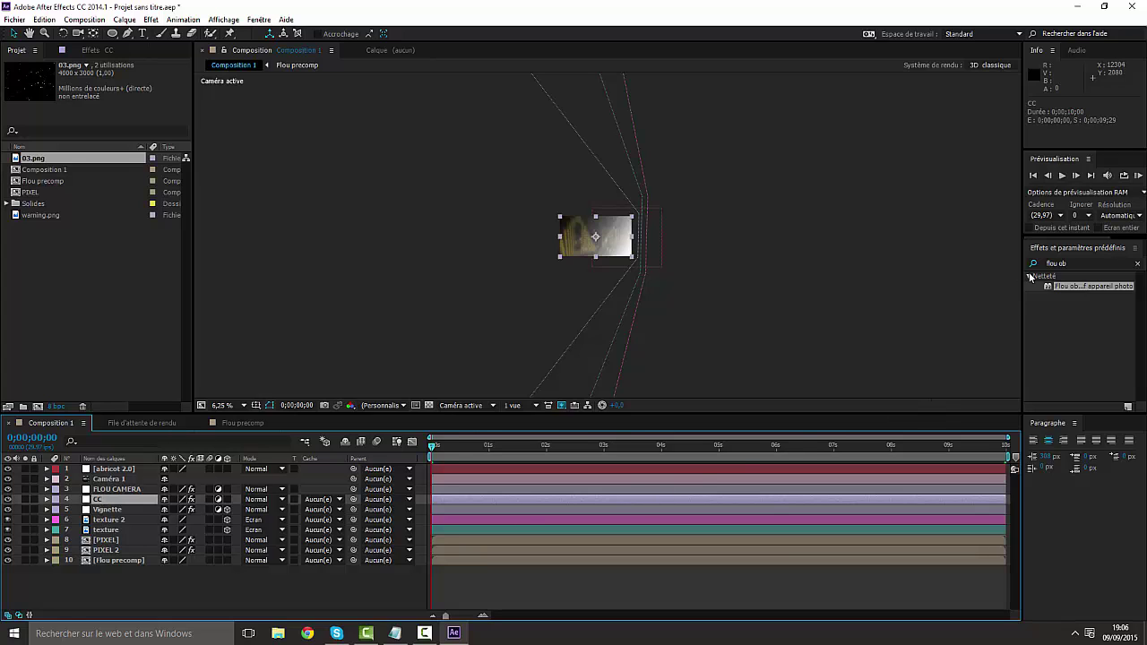
{"action": "left_click", "coordinate": [1078, 263]}
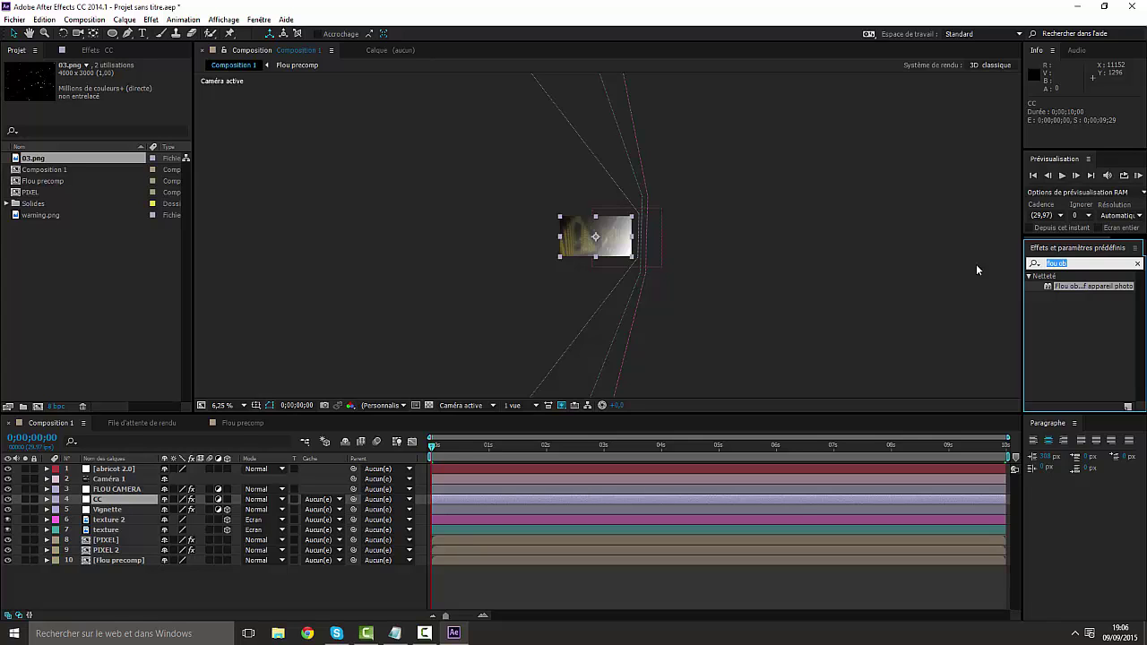
{"action": "key", "text": "BackSpace"}
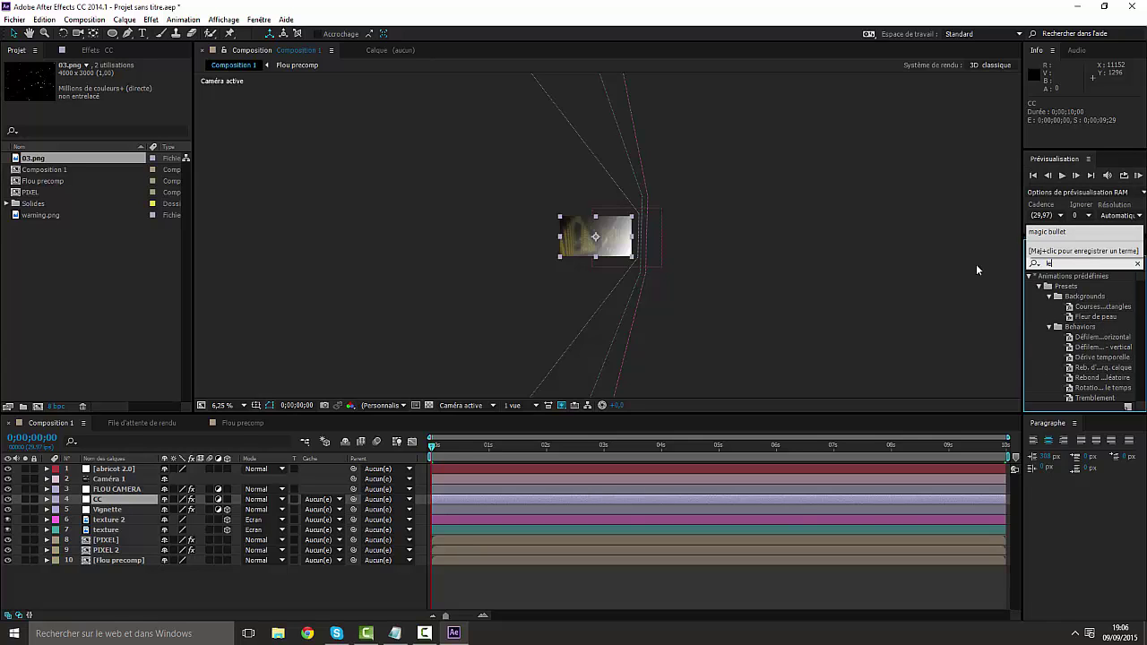
{"action": "type", "text": "lueur"}
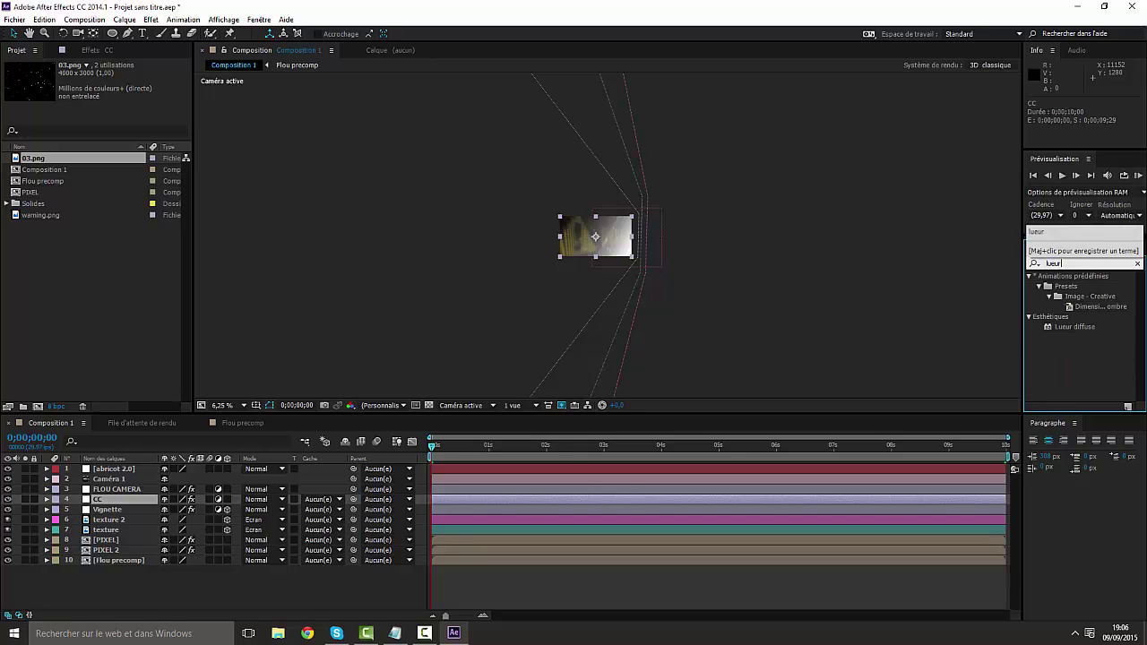
{"action": "type", "text": " fl"}
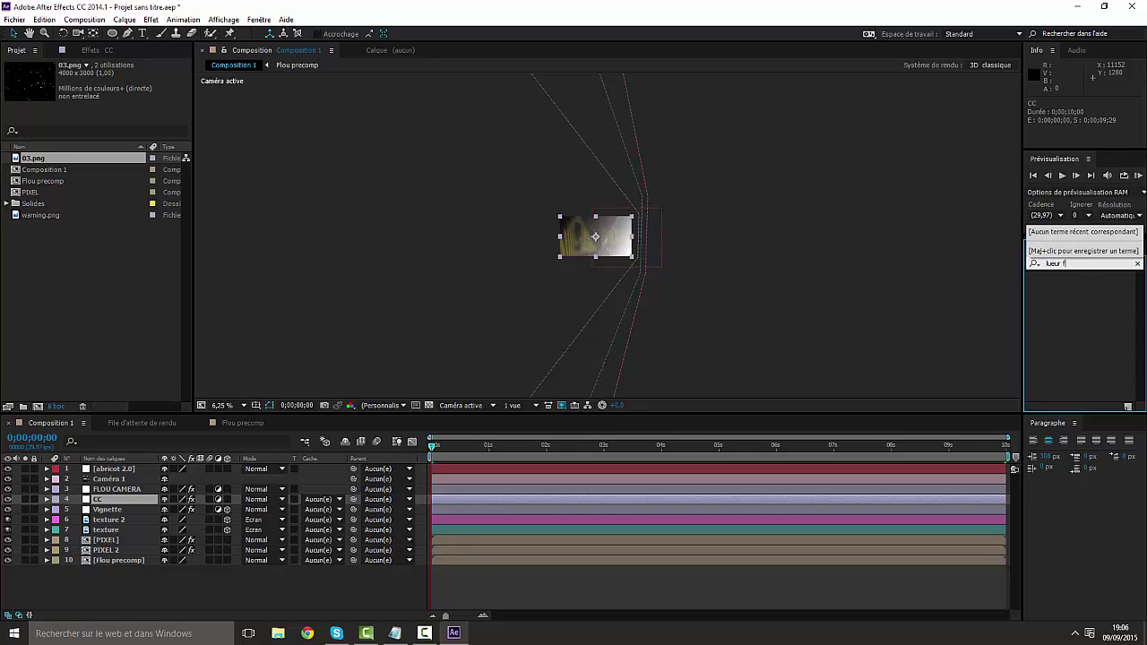
{"action": "key", "text": "BackSpace"}
{"action": "key", "text": "BackSpace"}
{"action": "type", "text": "di"}
{"action": "left_click_drag", "start_coordinate": [1085, 286], "coordinate": [163, 502]}
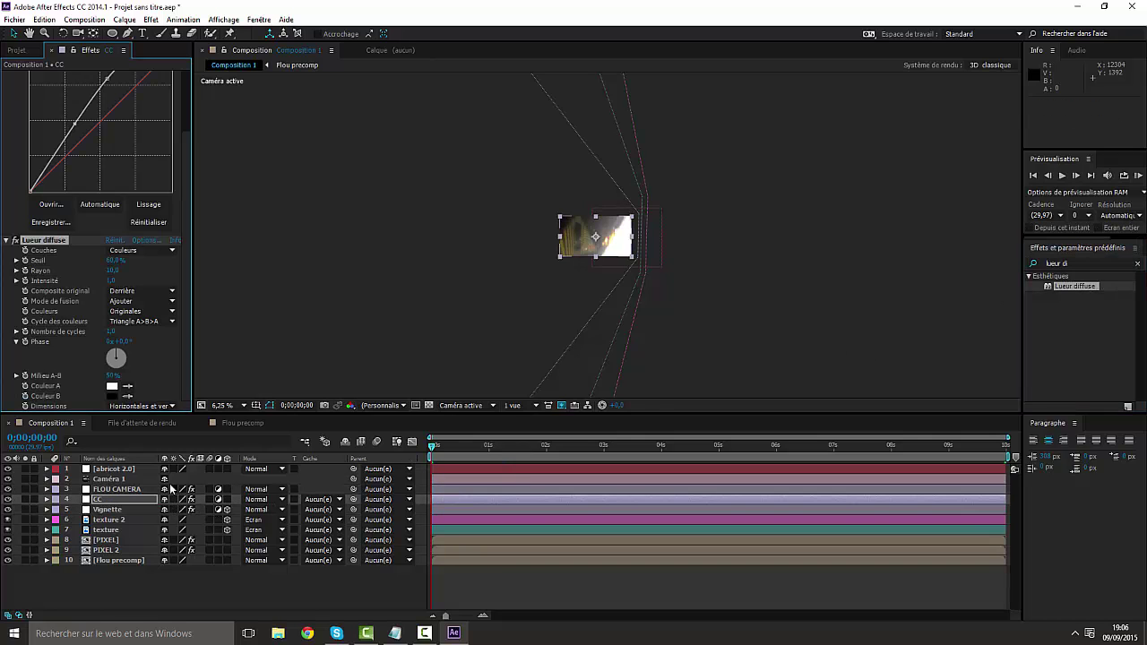
Step: Move the Lueur diffuse effect above Courbes in the CC layer's effect order
{"action": "key", "text": "period"}
{"action": "key", "text": "period"}
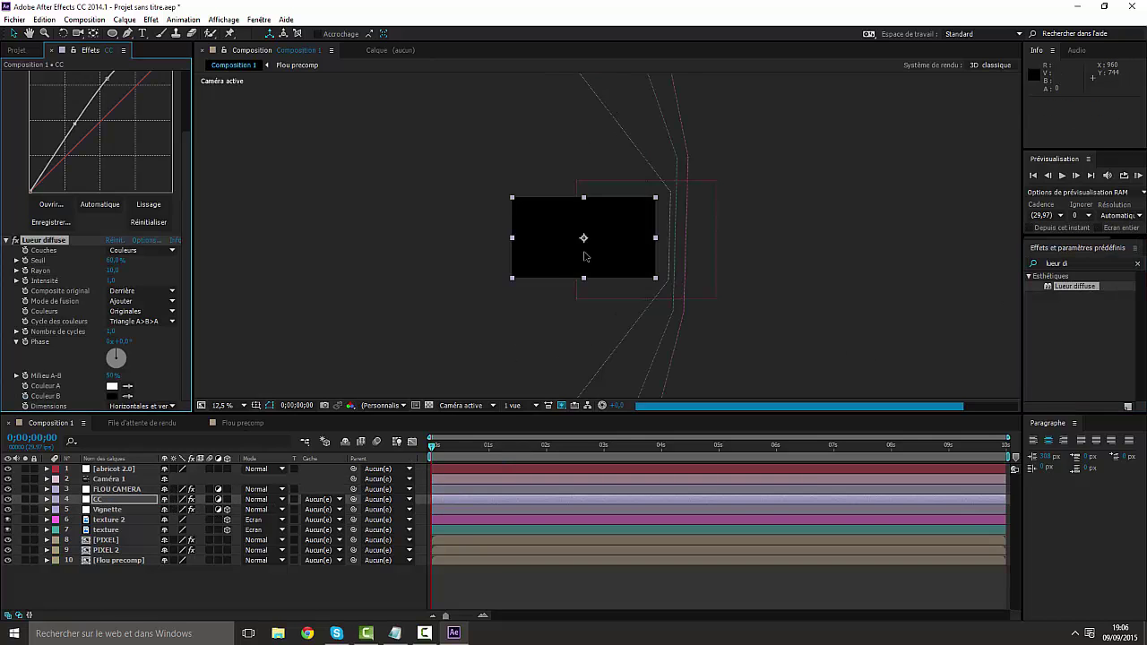
{"action": "key", "text": "period"}
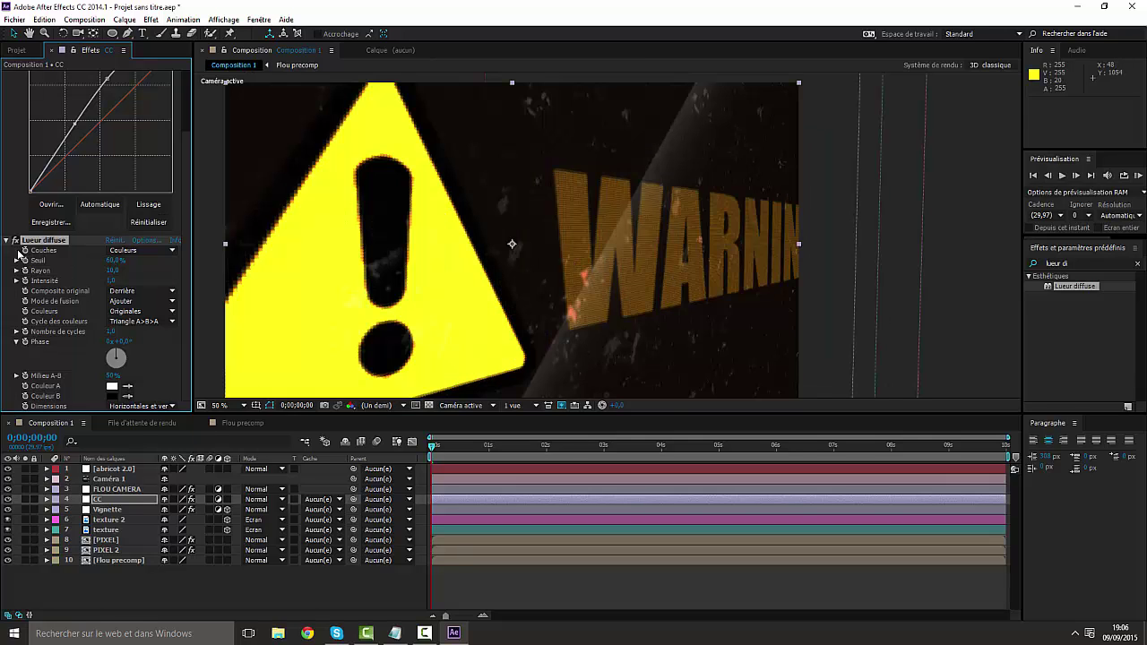
{"action": "mouse_move", "coordinate": [38, 240]}
{"action": "left_mouse_down"}
{"action": "mouse_move", "coordinate": [45, 79]}
{"action": "mouse_move", "coordinate": [27, 238]}
{"action": "left_mouse_up"}
{"action": "scroll", "coordinate": [25, 230], "scroll_direction": "up", "scroll_amount": 3}
{"action": "left_click", "coordinate": [6, 76]}
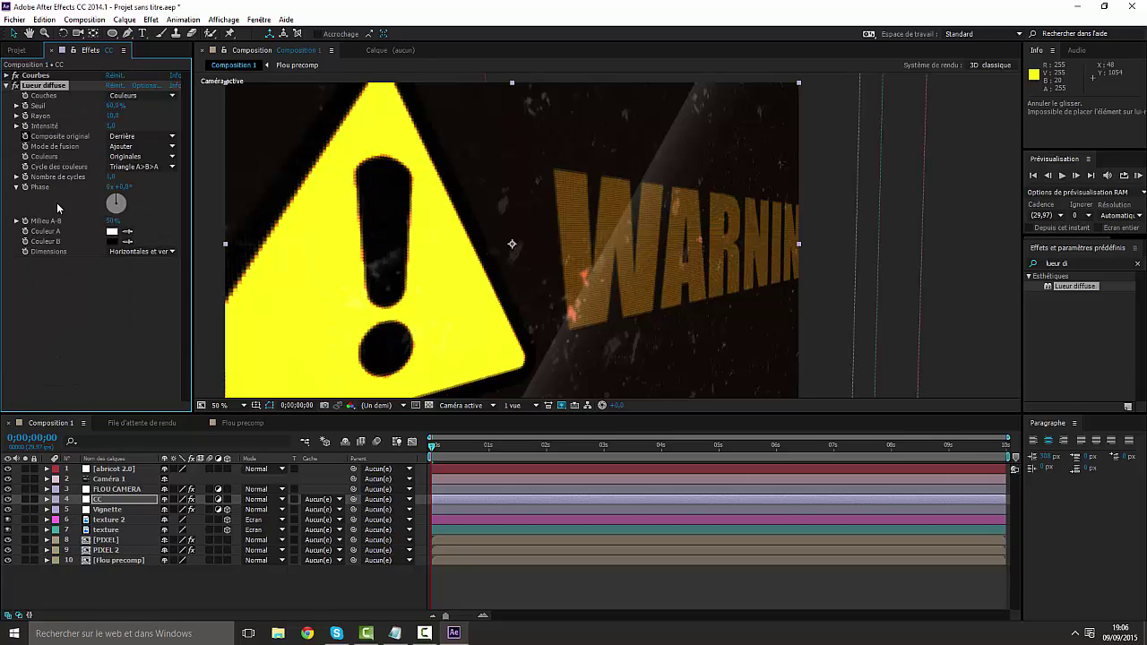
{"action": "left_click_drag", "start_coordinate": [51, 87], "coordinate": [49, 79]}
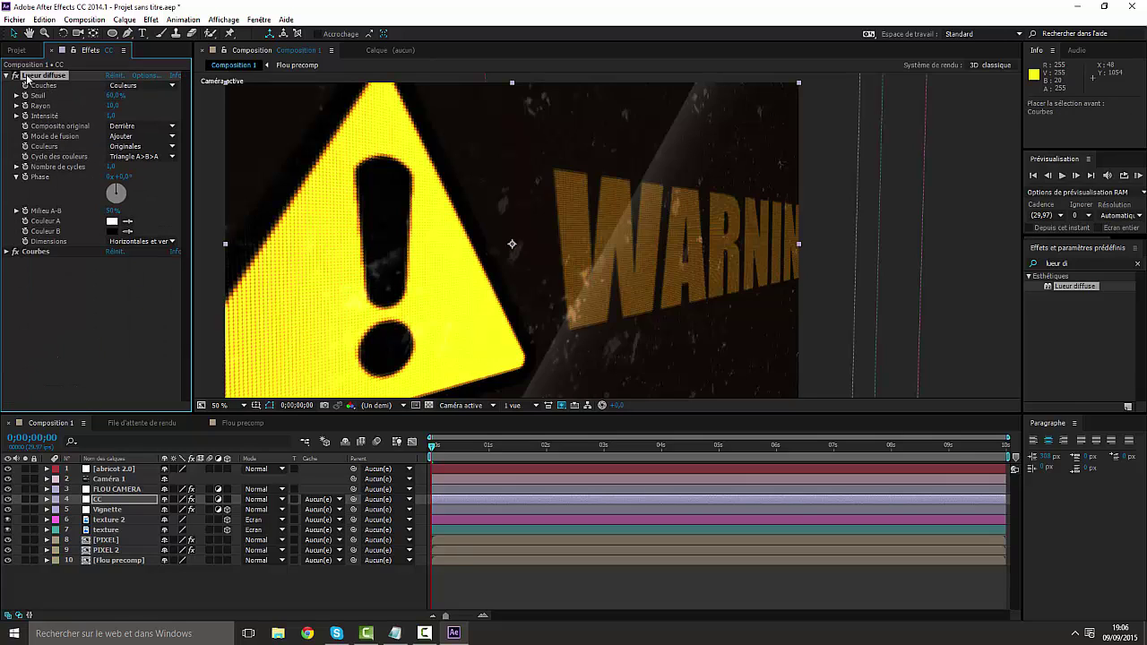
Step: Lower the threshold (Seuil) of Lueur diffuse on the CC layer to about 48.6%
{"action": "left_click", "coordinate": [6, 254]}
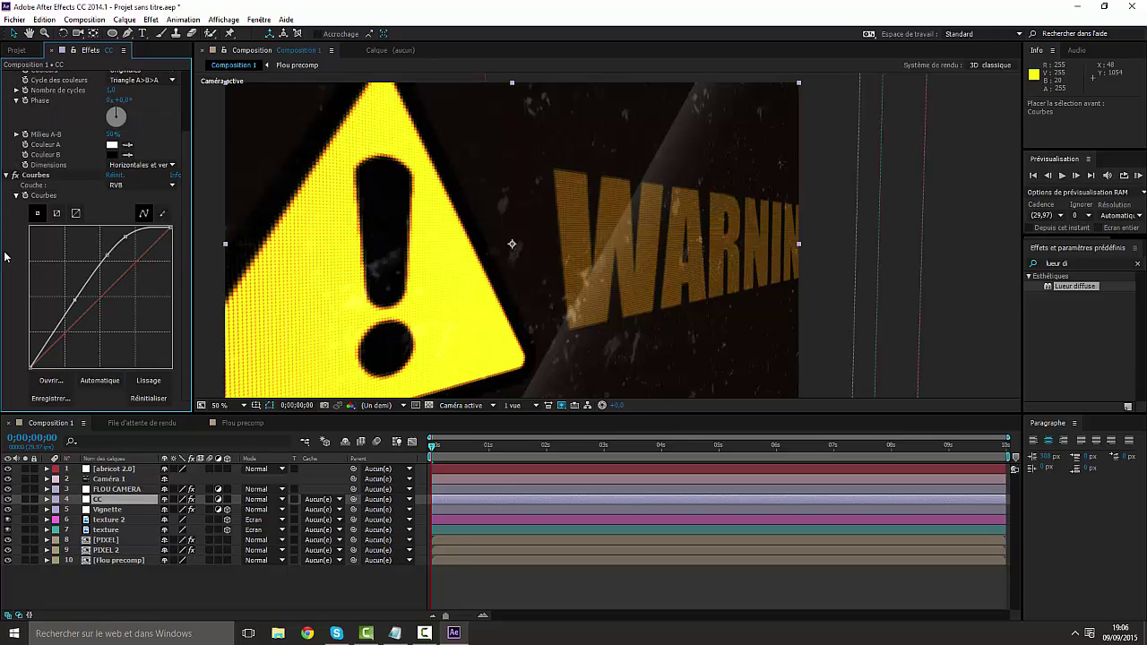
{"action": "scroll", "coordinate": [131, 187], "scroll_direction": "up", "scroll_amount": 3}
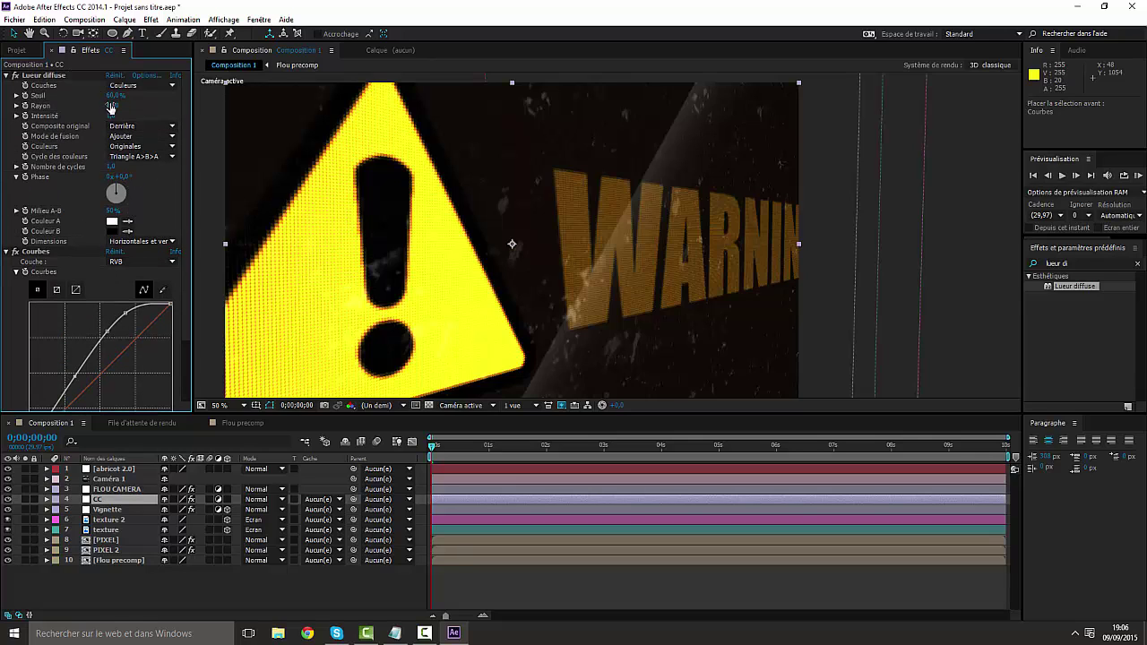
{"action": "left_click_drag", "start_coordinate": [115, 96], "coordinate": [139, 95]}
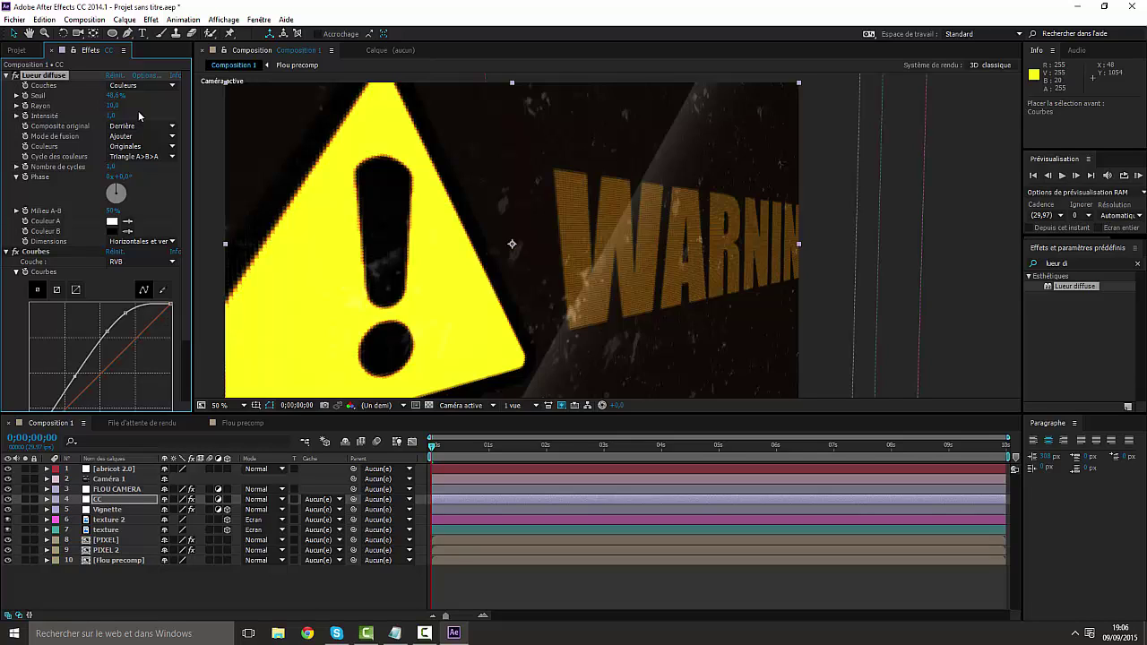
Step: At 0;00;01;00, set the Lueur diffuse threshold to 50% to create another keyframe
{"action": "left_click_drag", "start_coordinate": [433, 446], "coordinate": [489, 455]}
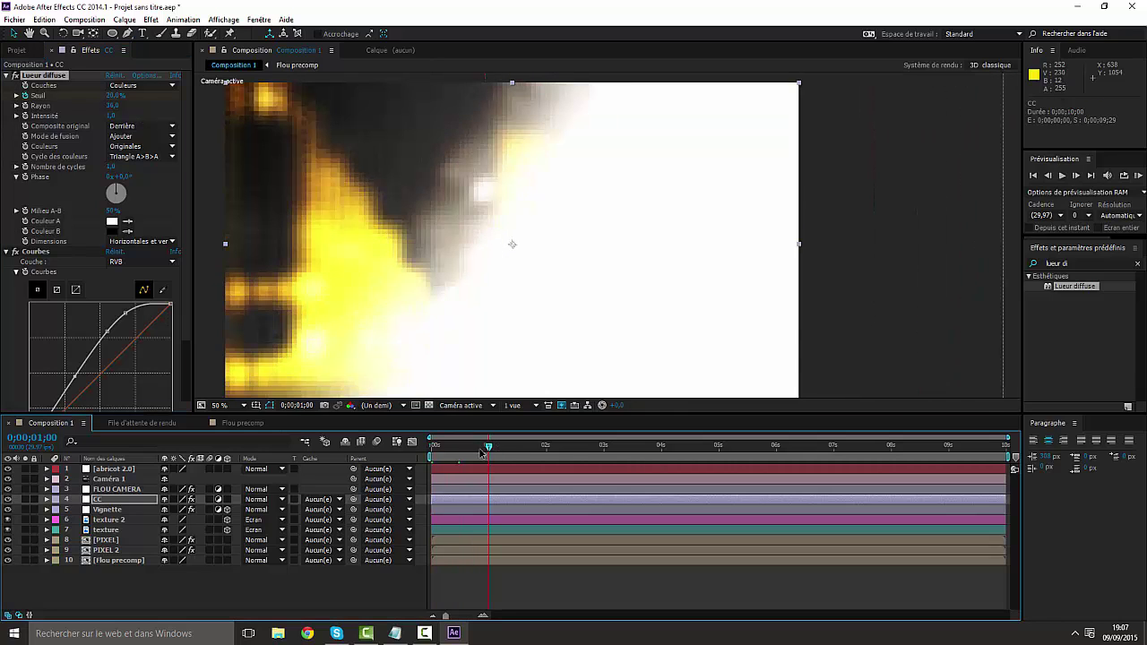
{"action": "left_click", "coordinate": [114, 96]}
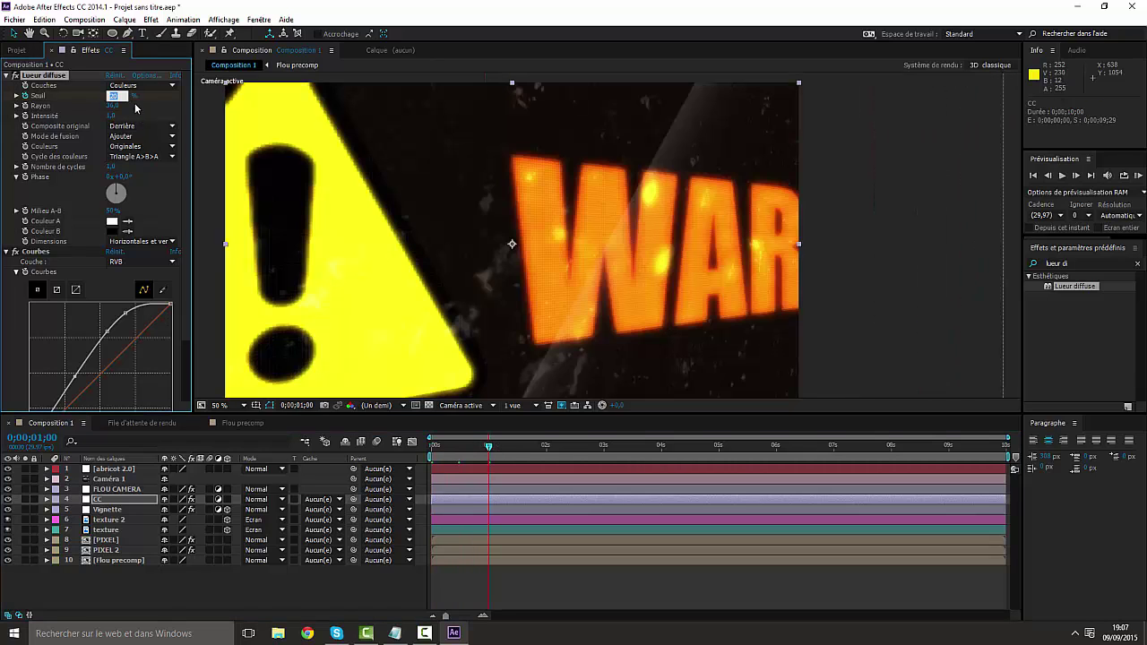
{"action": "type", "text": "2."}
{"action": "type", "text": "0"}
{"action": "key", "text": "Return"}
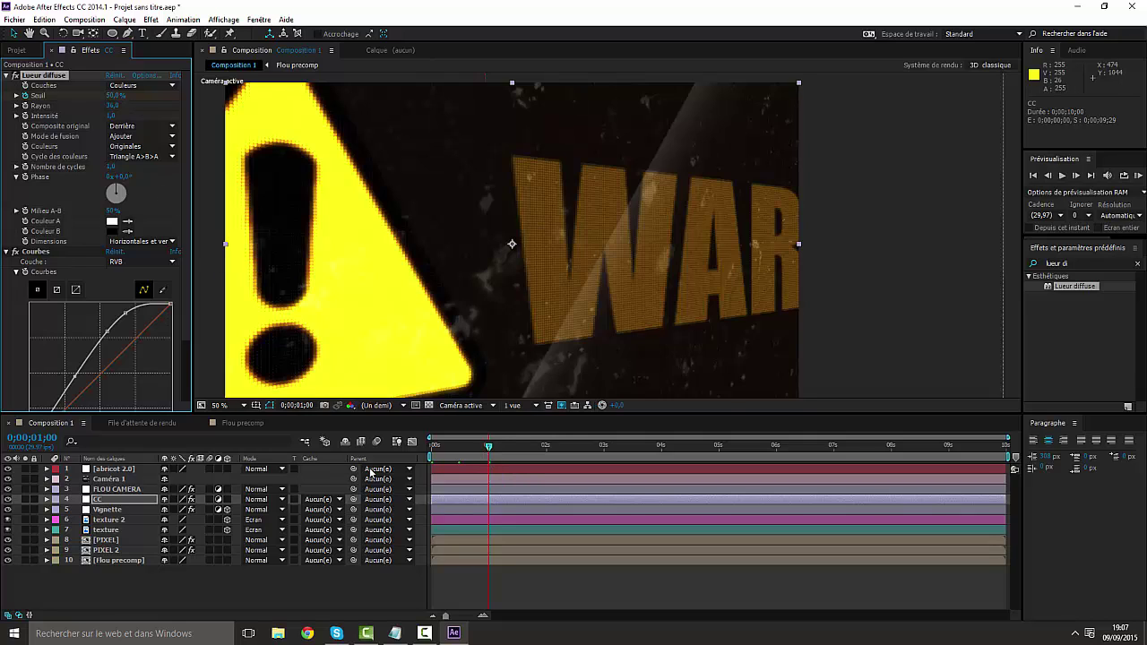
Step: Reveal the CC layer's keyframes, copy its three threshold keyframes, and paste them at 0;00;01;00 and 0;00;02;00
{"action": "left_click", "coordinate": [102, 503]}
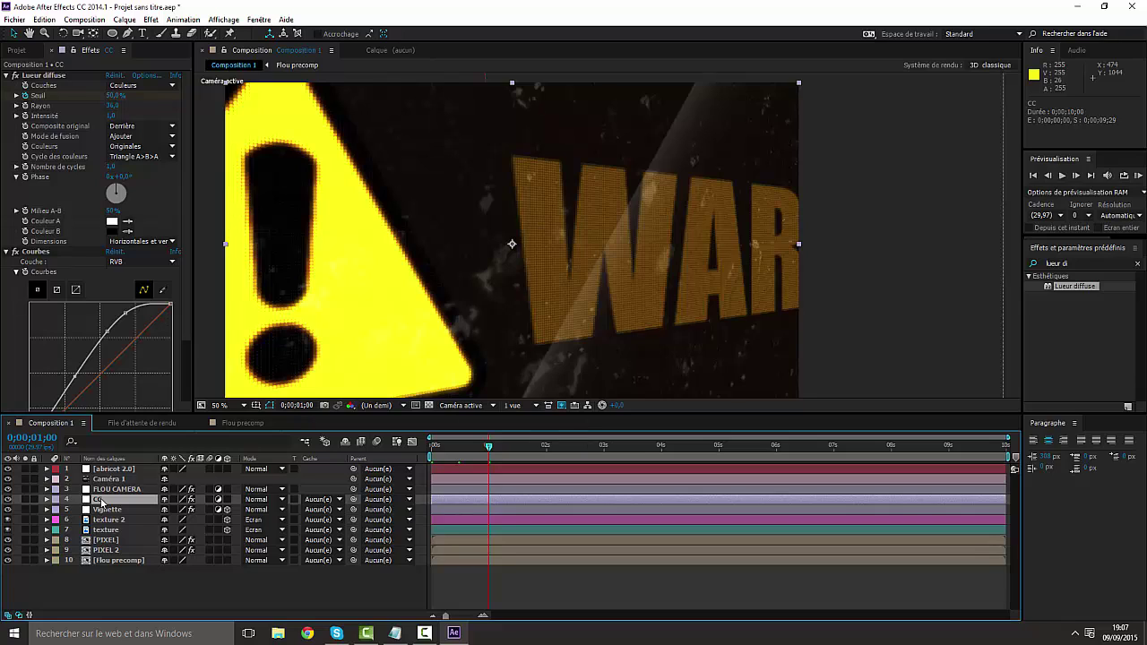
{"action": "key", "text": "u"}
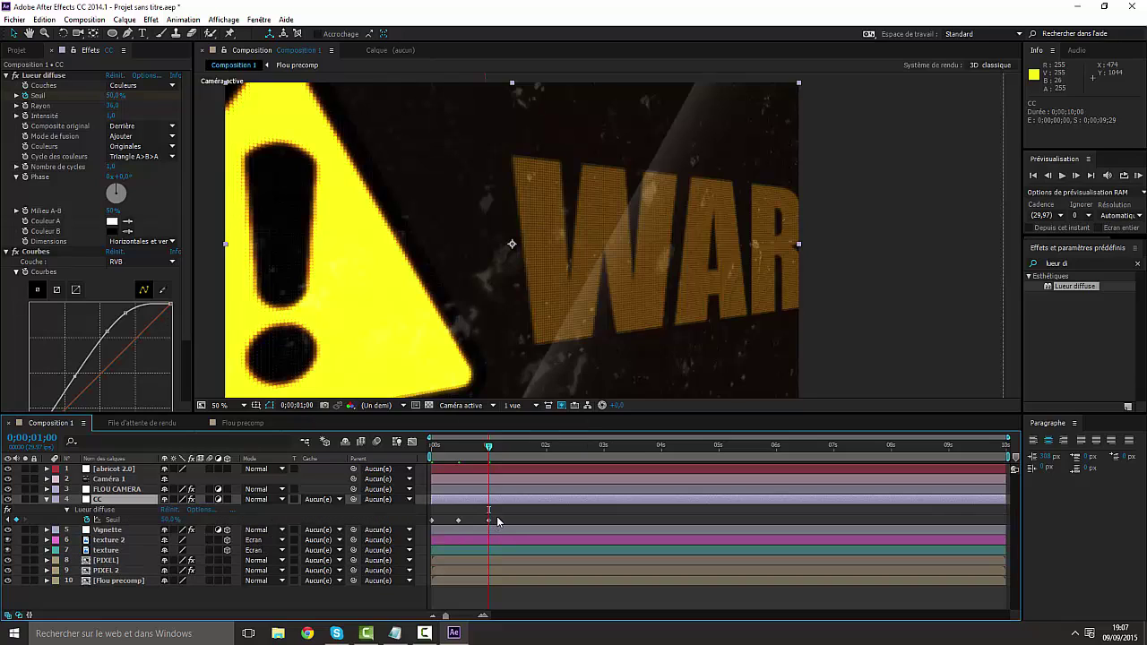
{"action": "left_click_drag", "start_coordinate": [499, 522], "coordinate": [428, 529]}
{"action": "key", "text": "ctrl+c"}
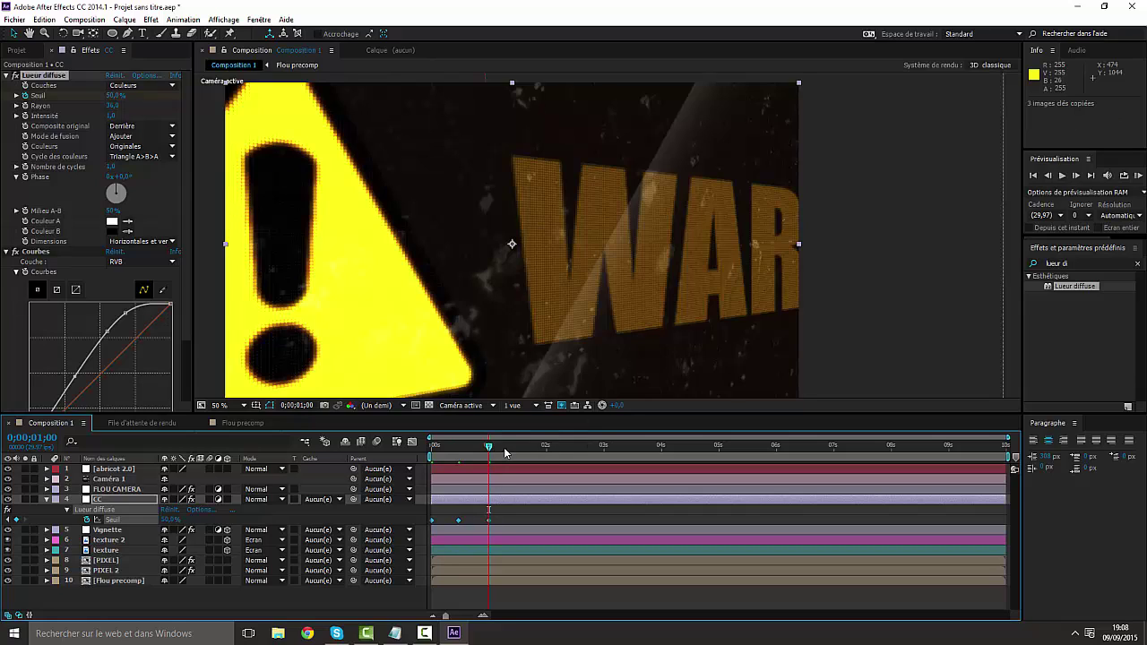
{"action": "key", "text": "ctrl+v"}
{"action": "key", "text": "ctrl+v"}
Step: Paste the copied threshold keyframes at 0;00;03;00, 0;00;04;00 and 0;00;05;00, undoing the paste misplaced at 0;00;05;01
{"action": "left_click", "coordinate": [604, 447]}
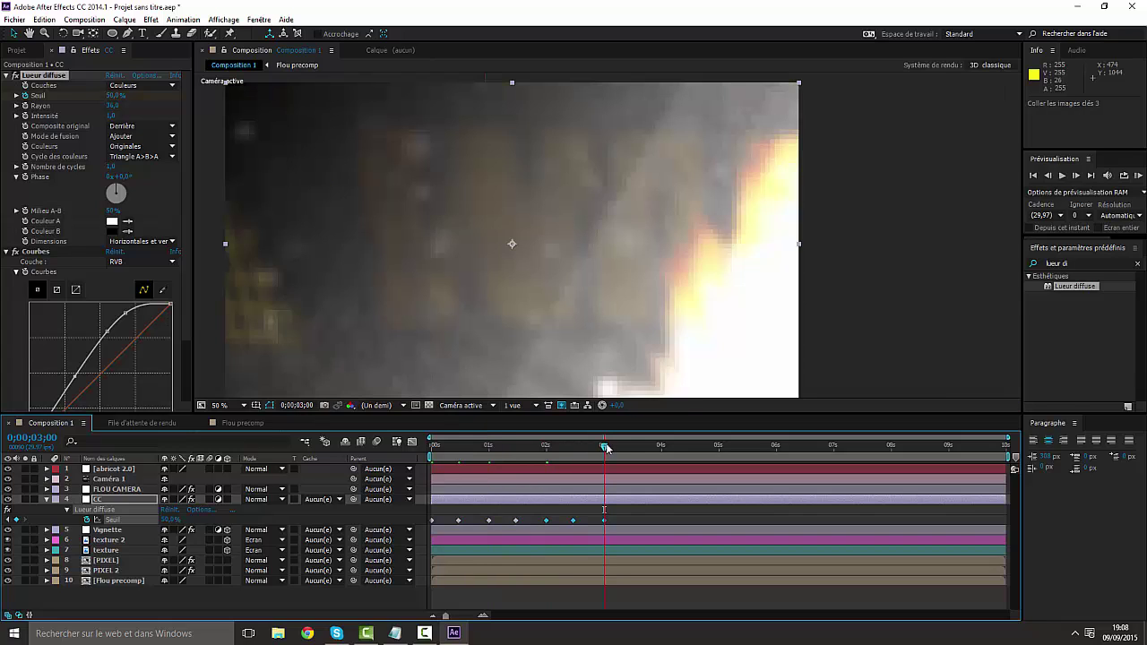
{"action": "key", "text": "ctrl+v"}
{"action": "left_click", "coordinate": [662, 447]}
{"action": "key", "text": "ctrl+v"}
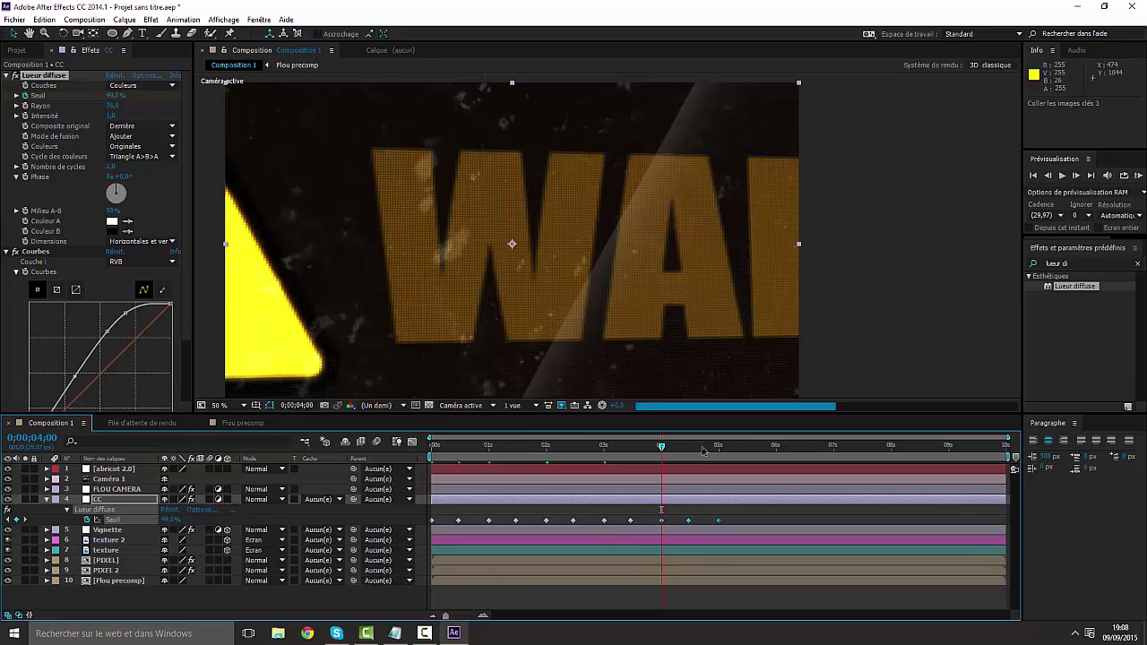
{"action": "left_click", "coordinate": [719, 447]}
{"action": "key", "text": "ctrl+v"}
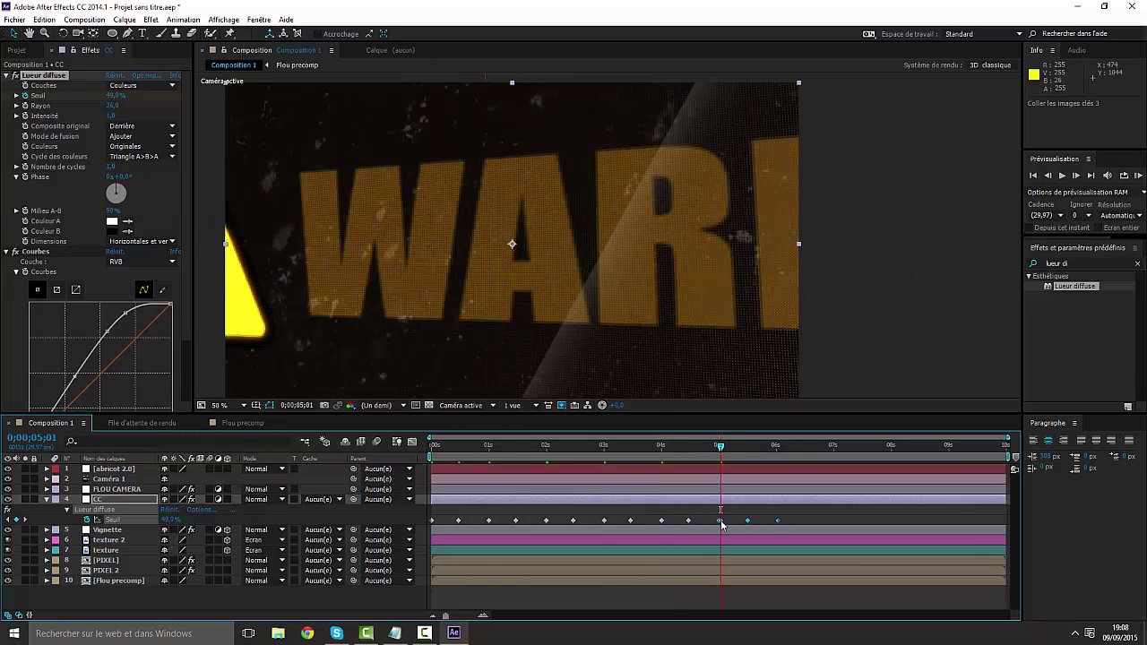
{"action": "key", "text": "ctrl+z"}
{"action": "left_click", "coordinate": [719, 448]}
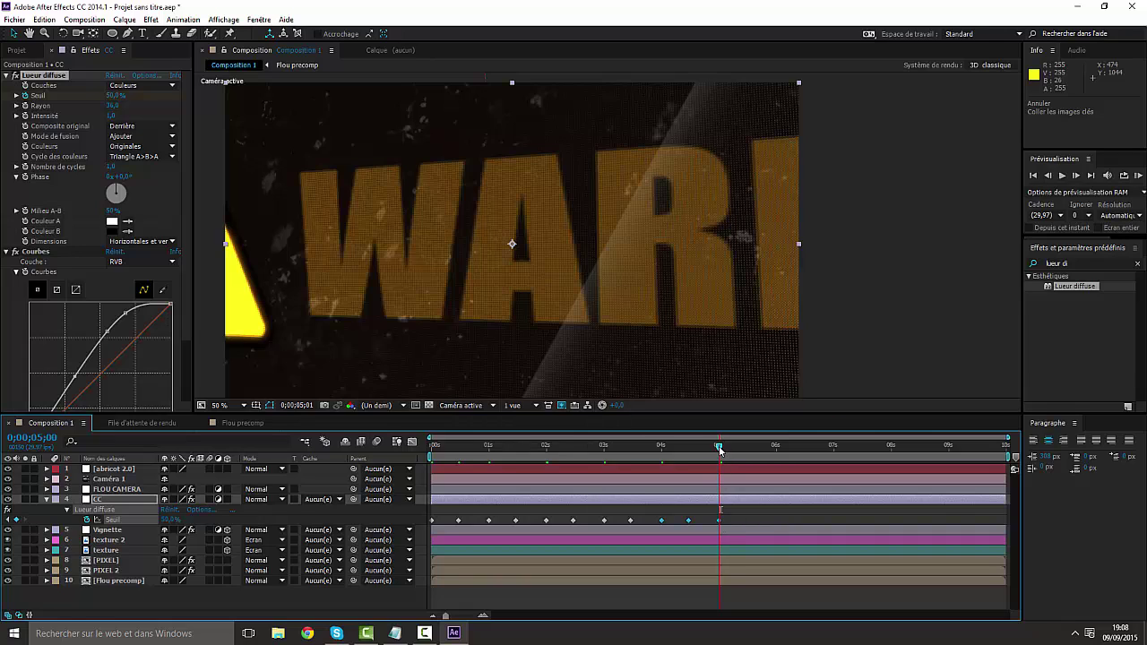
{"action": "key", "text": "ctrl+v"}
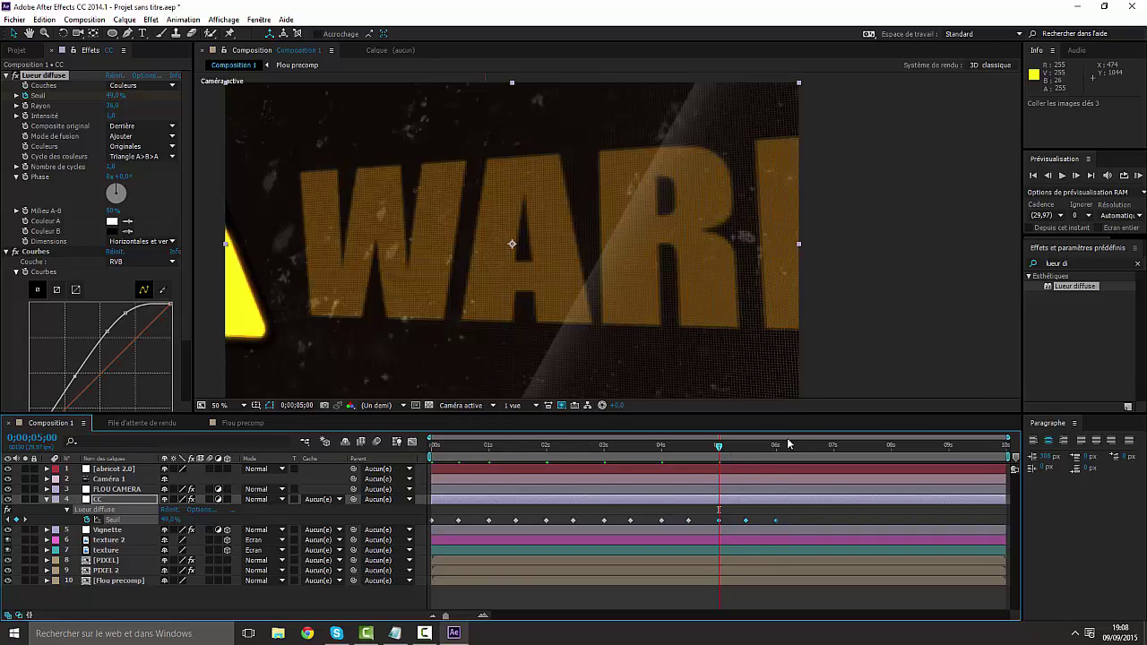
Step: Paste the copied threshold keyframes at 0;00;06;00, 0;00;07;00, 0;00;08;00 and 0;00;09;00
{"action": "left_click", "coordinate": [776, 445]}
{"action": "key", "text": "ctrl+v"}
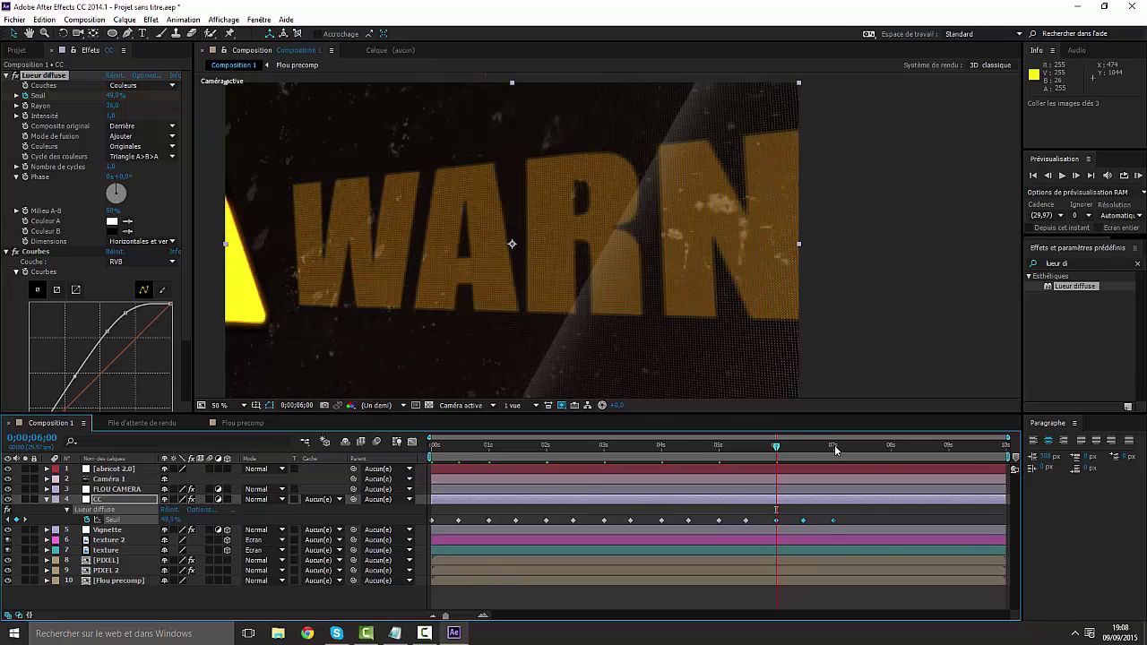
{"action": "left_click", "coordinate": [834, 445]}
{"action": "key", "text": "ctrl+v"}
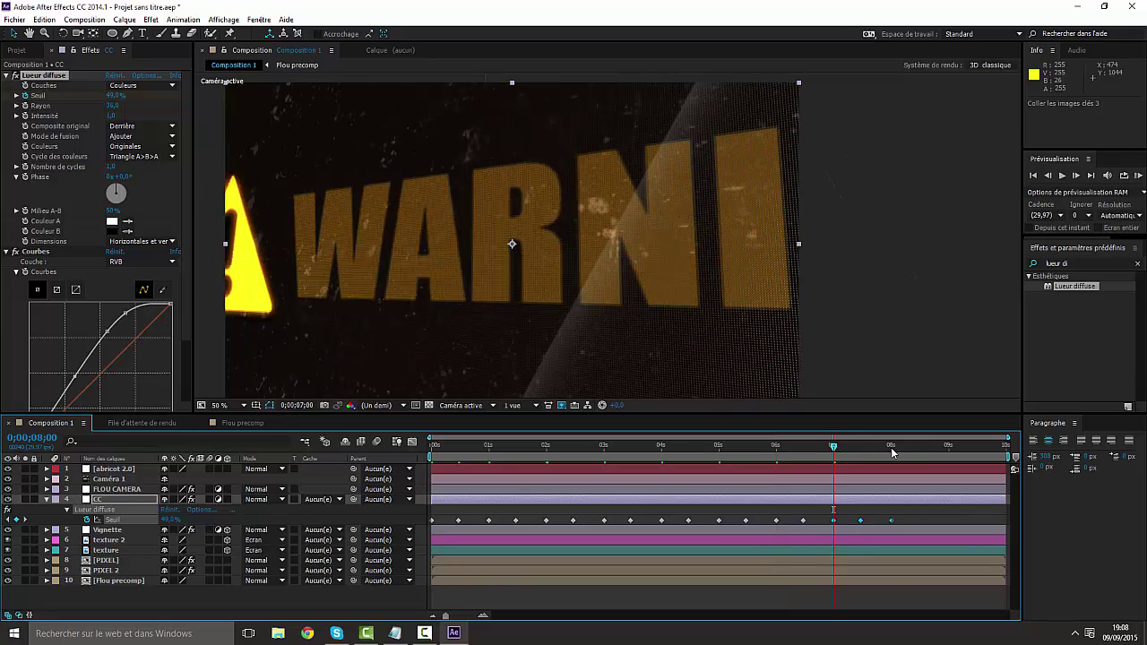
{"action": "left_click", "coordinate": [891, 446]}
{"action": "key", "text": "ctrl+v"}
{"action": "left_click", "coordinate": [949, 446]}
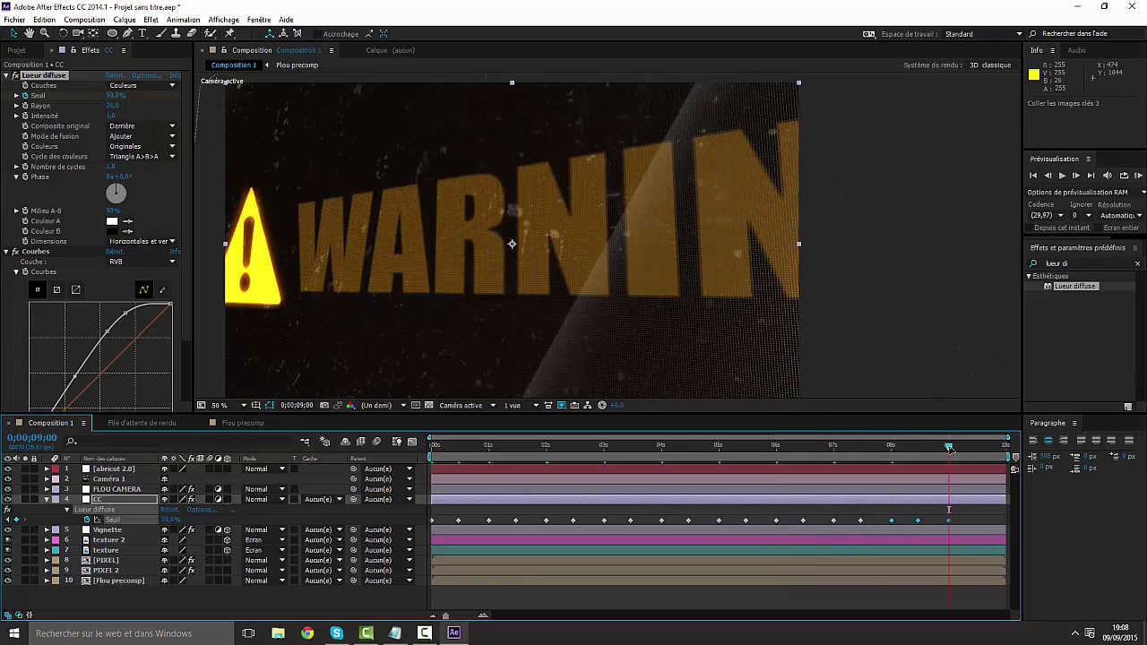
{"action": "key", "text": "ctrl+v"}
Step: Preview the pulsing glow from the start of the composition, and replay the opening section
{"action": "left_click_drag", "start_coordinate": [437, 447], "coordinate": [419, 451]}
{"action": "left_click", "coordinate": [1065, 176]}
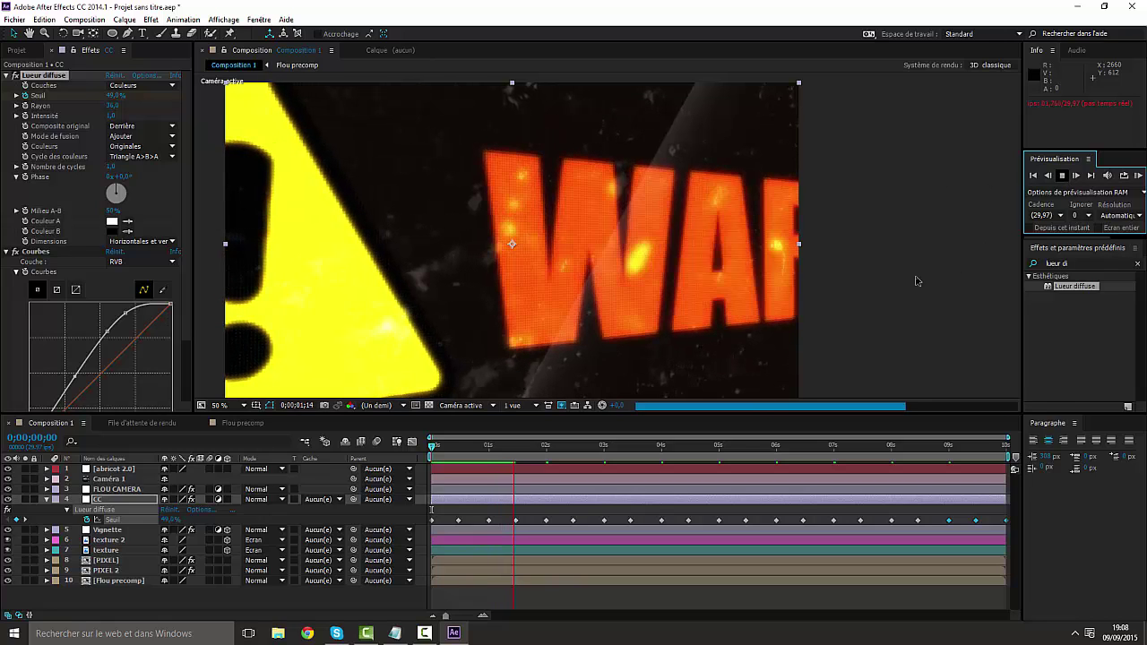
{"action": "key", "text": "space"}
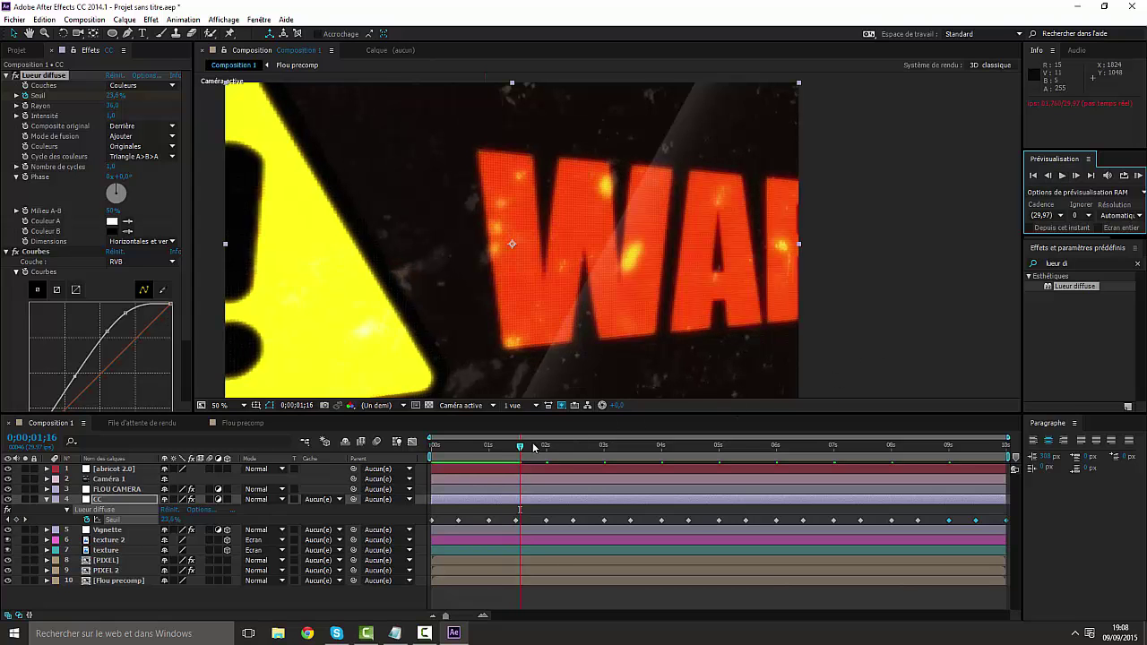
{"action": "left_click_drag", "start_coordinate": [520, 447], "coordinate": [427, 451]}
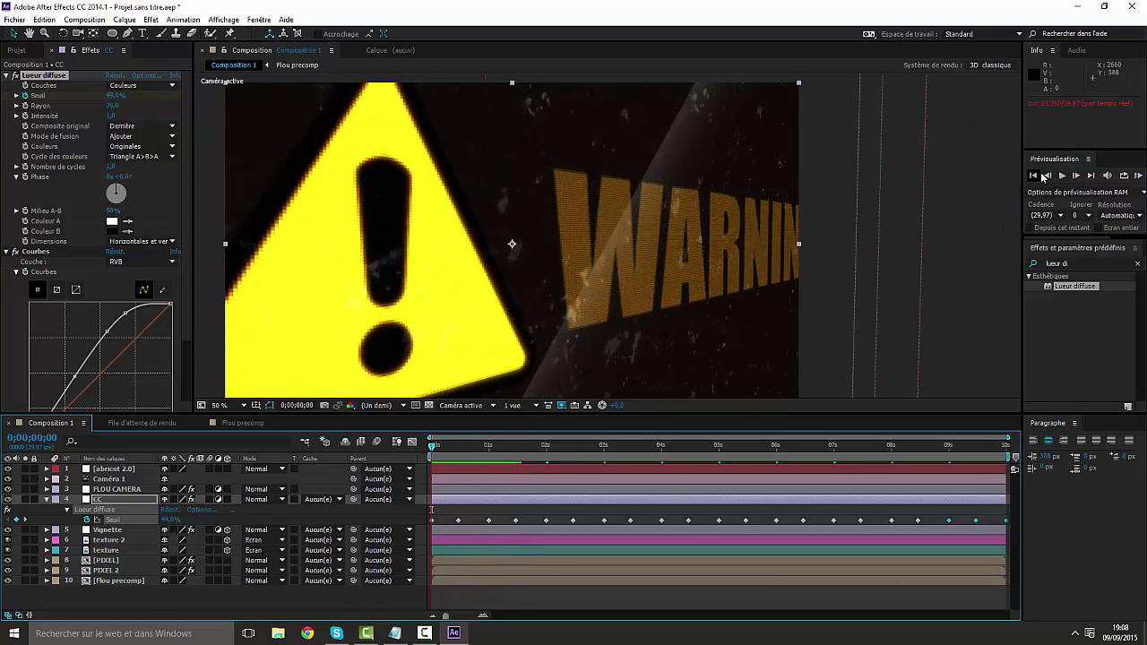
{"action": "left_click", "coordinate": [1062, 177]}
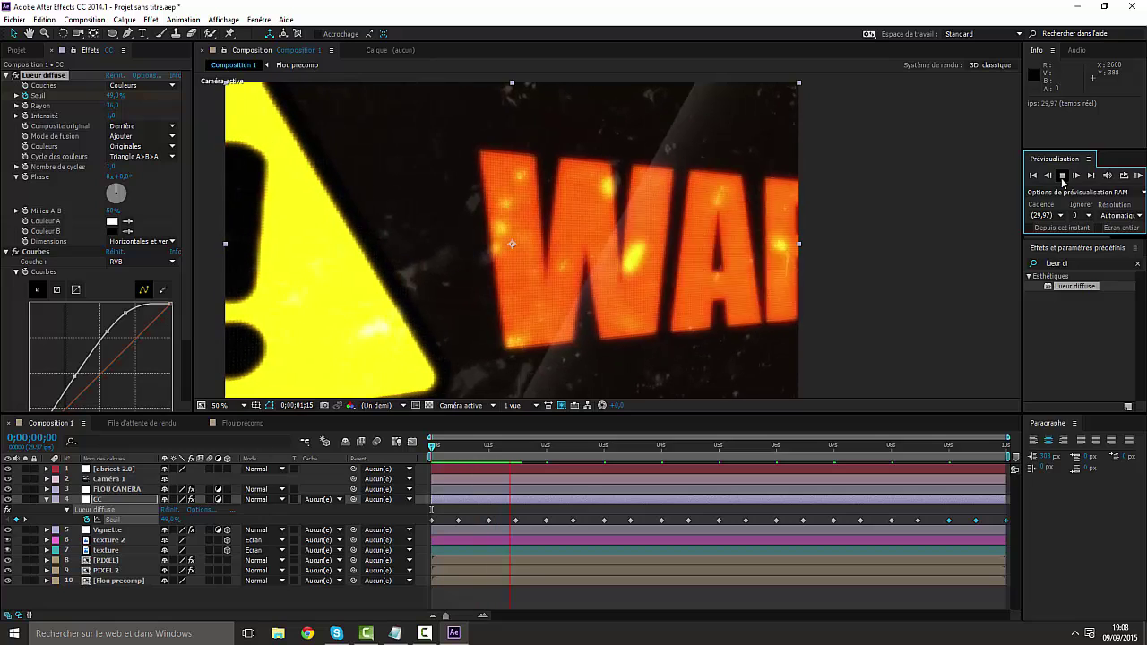
{"action": "left_click", "coordinate": [1063, 179]}
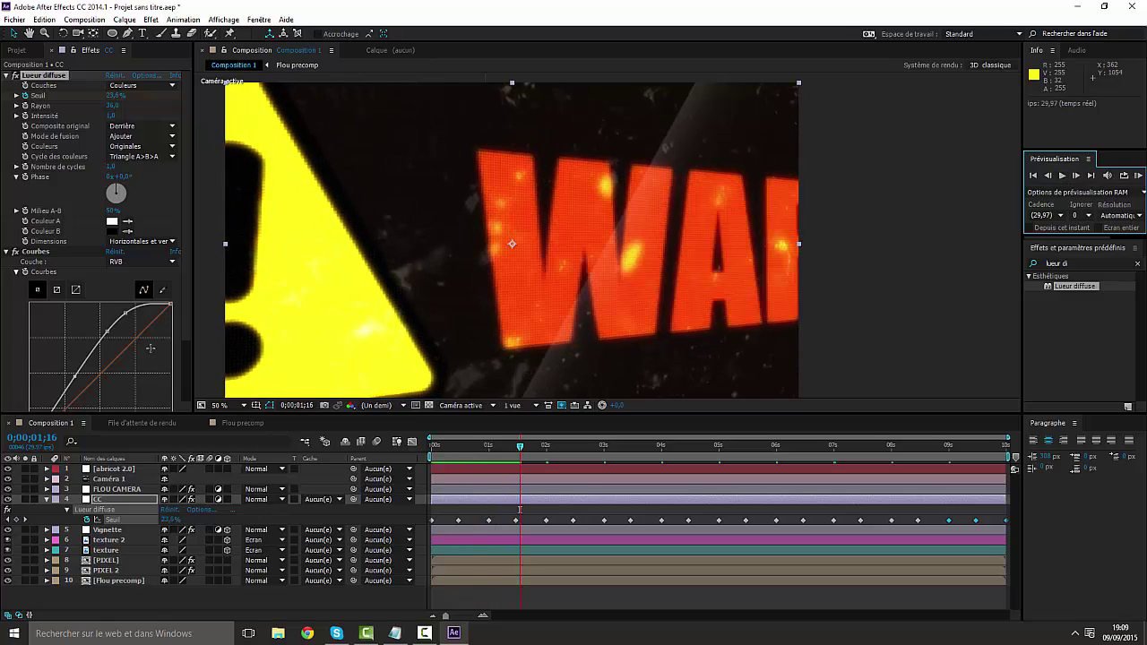
Step: Raise the midtones of the Courbes curve on the CC layer to brighten the image
{"action": "left_click_drag", "start_coordinate": [106, 332], "coordinate": [99, 338]}
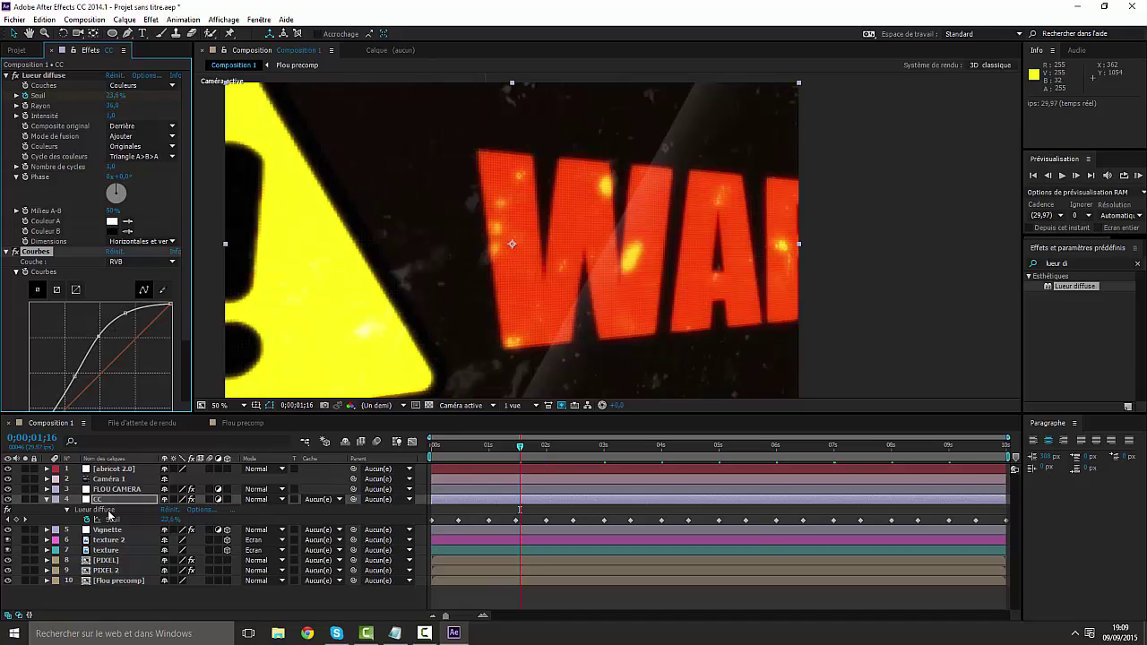
Step: Recolour the WARNING text inside the PIXEL composition to a brighter golden orange, and return to Composition 1
{"action": "double_click", "coordinate": [112, 572]}
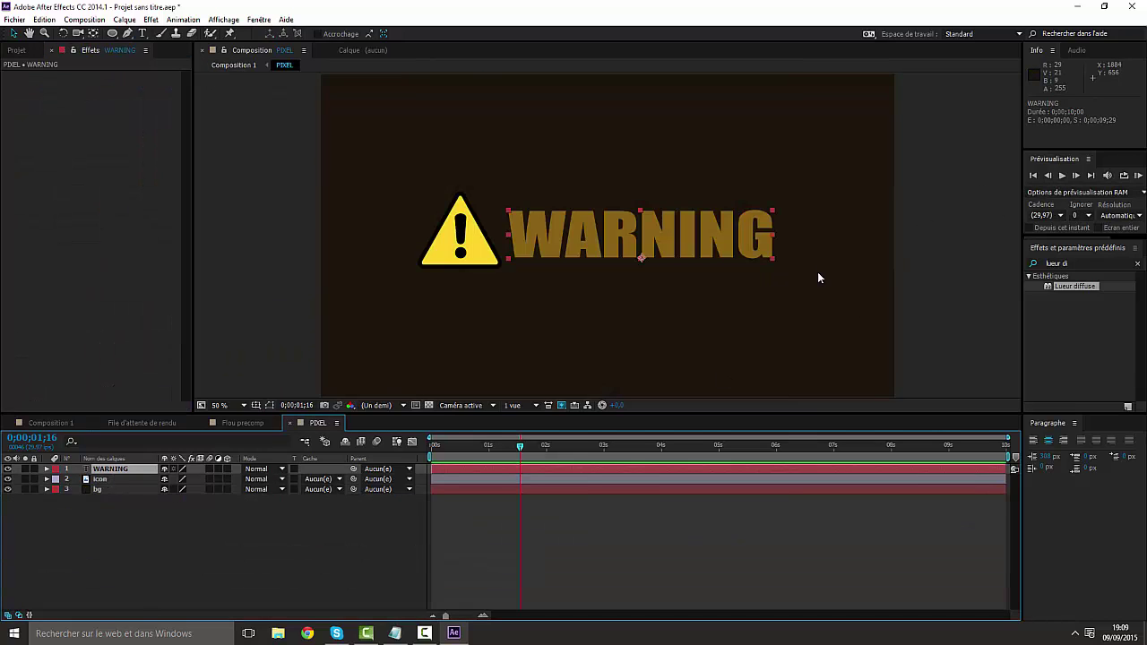
{"action": "left_click", "coordinate": [142, 33]}
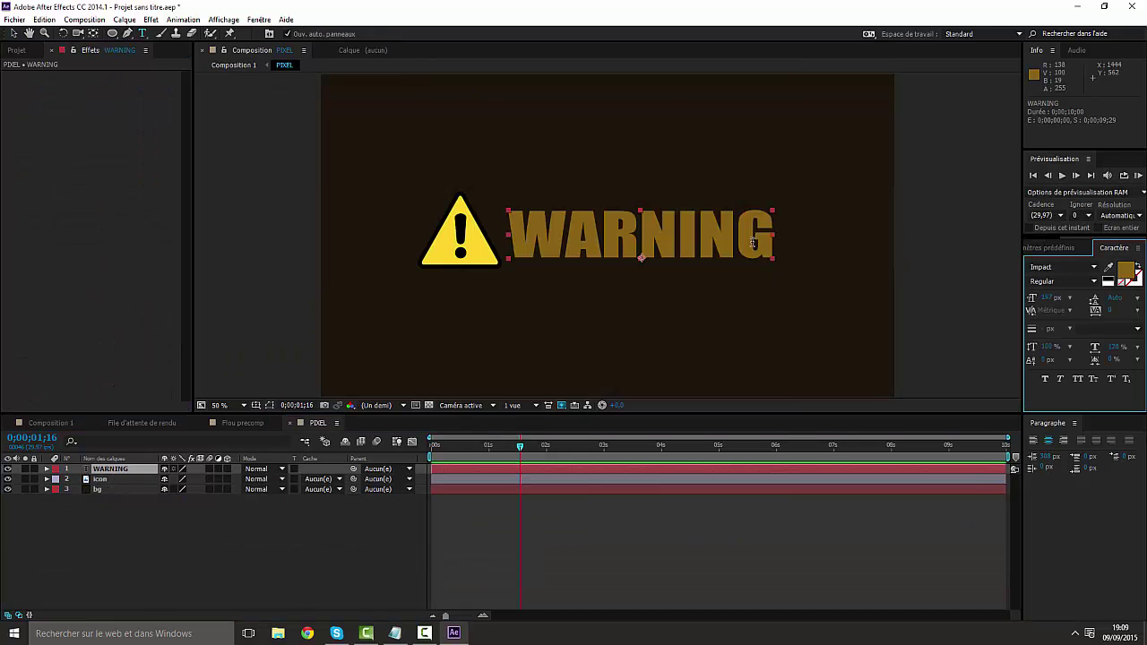
{"action": "double_click", "coordinate": [752, 263]}
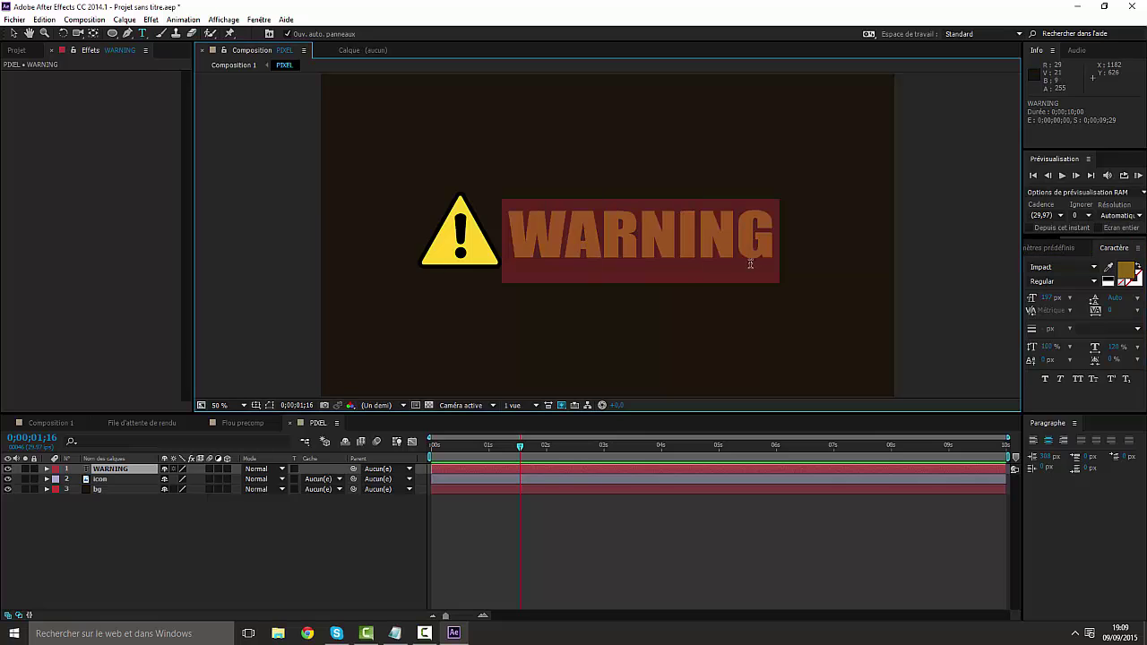
{"action": "left_click", "coordinate": [1126, 270]}
{"action": "left_click_drag", "start_coordinate": [559, 291], "coordinate": [557, 271]}
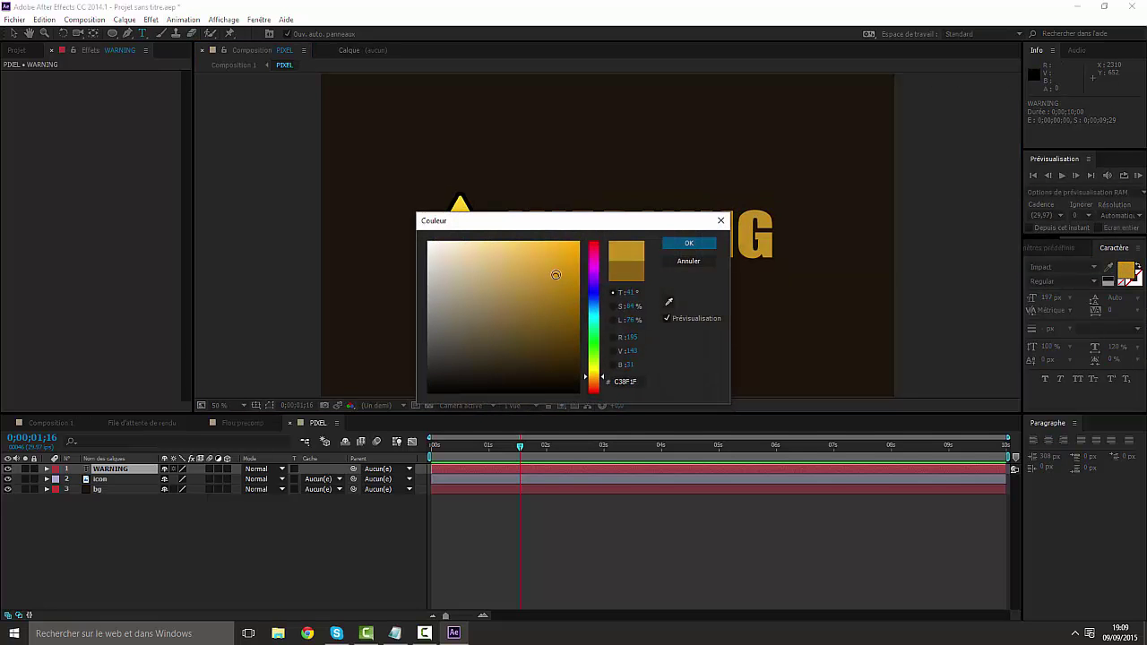
{"action": "left_click", "coordinate": [690, 243]}
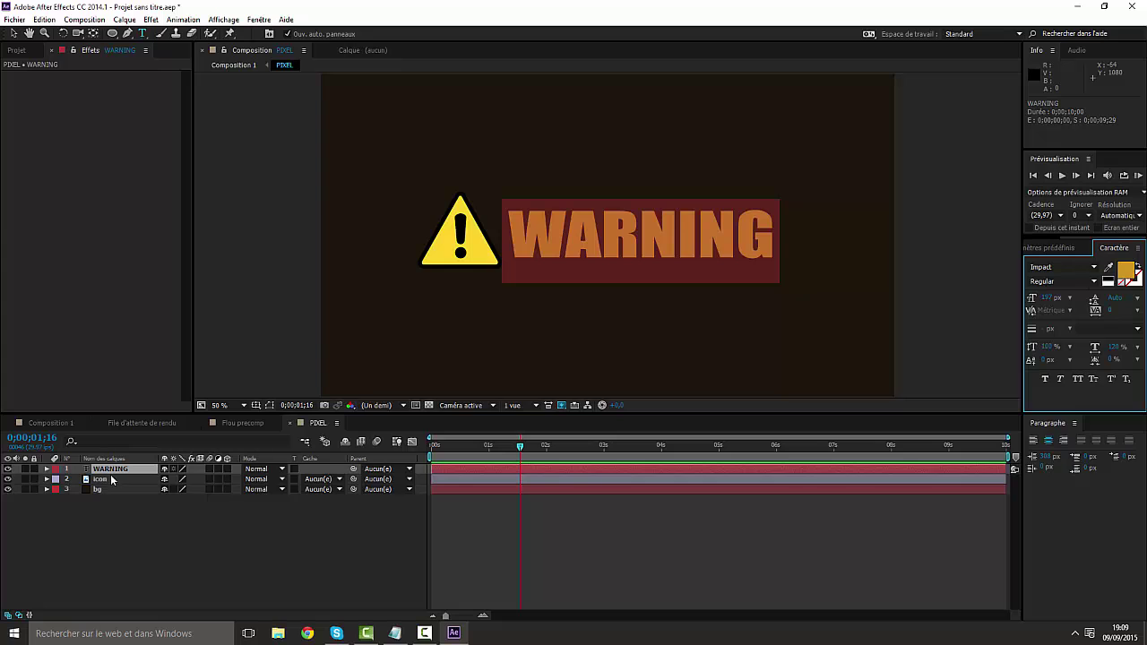
{"action": "left_click", "coordinate": [41, 425]}
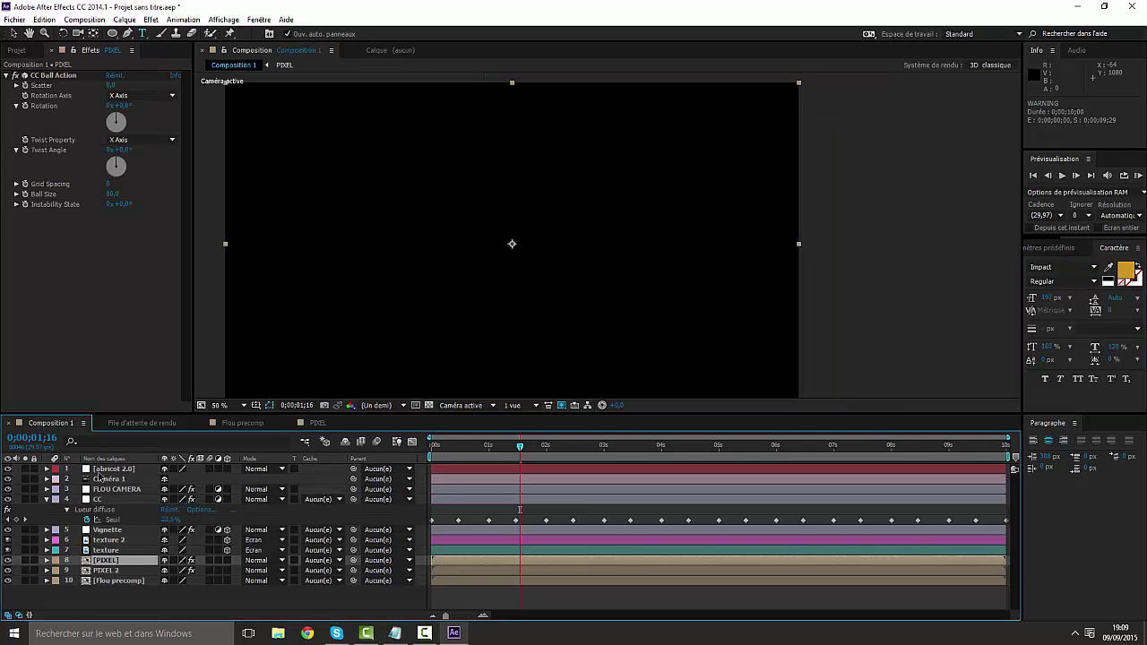
Step: Check the source compositions behind the PIXEL and PIXEL 2 layers, and collapse the CC layer's properties in Composition 1
{"action": "double_click", "coordinate": [115, 570]}
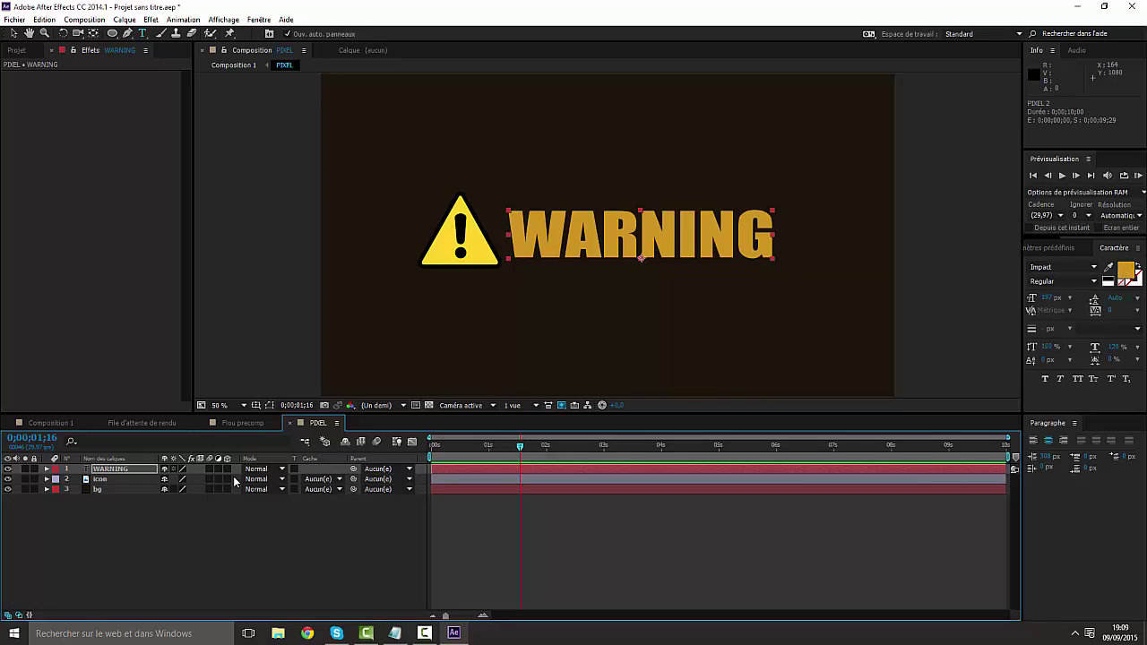
{"action": "left_click", "coordinate": [119, 470]}
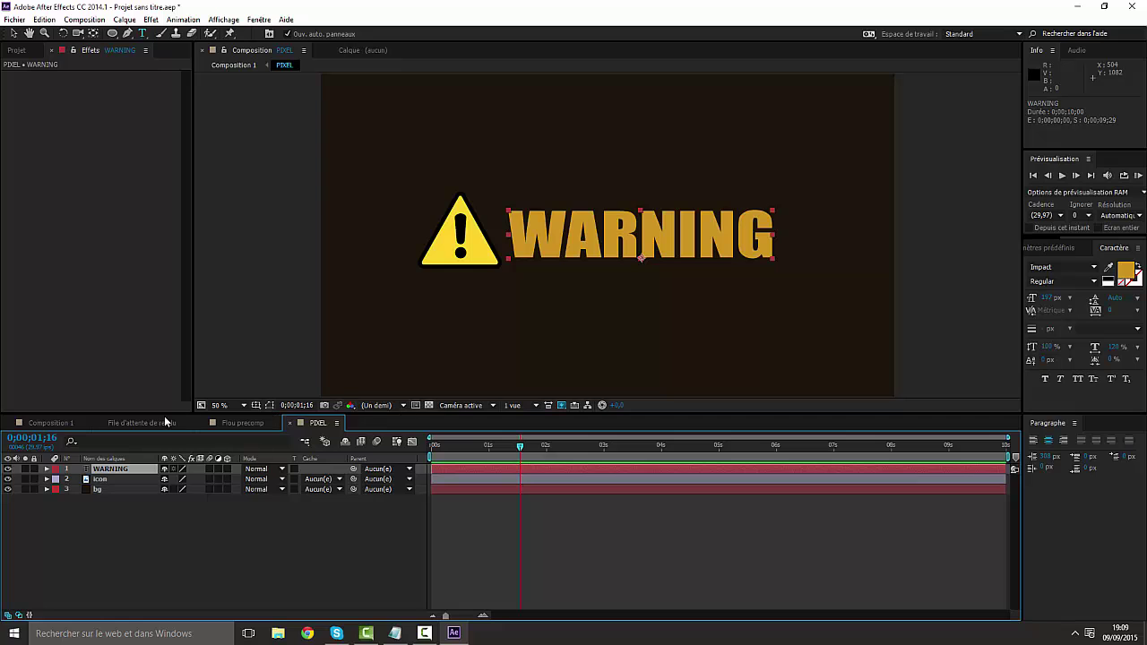
{"action": "left_click", "coordinate": [230, 425]}
{"action": "left_click", "coordinate": [171, 425]}
{"action": "left_click", "coordinate": [74, 424]}
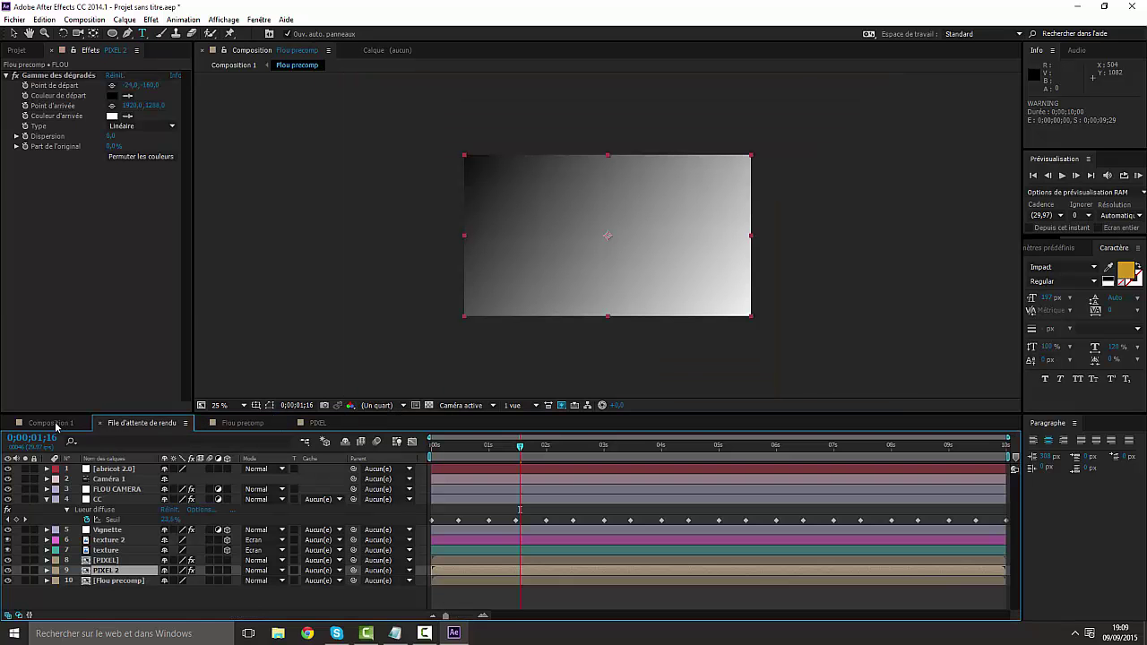
{"action": "double_click", "coordinate": [109, 570]}
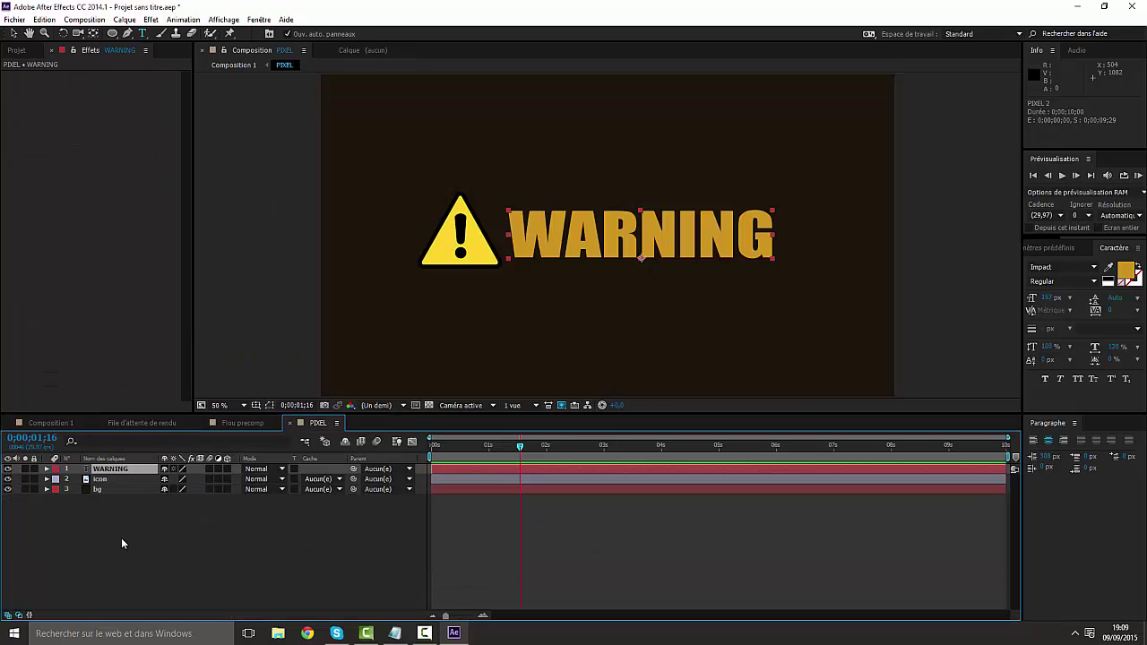
{"action": "left_click", "coordinate": [54, 423]}
{"action": "double_click", "coordinate": [102, 560]}
{"action": "left_click", "coordinate": [193, 502]}
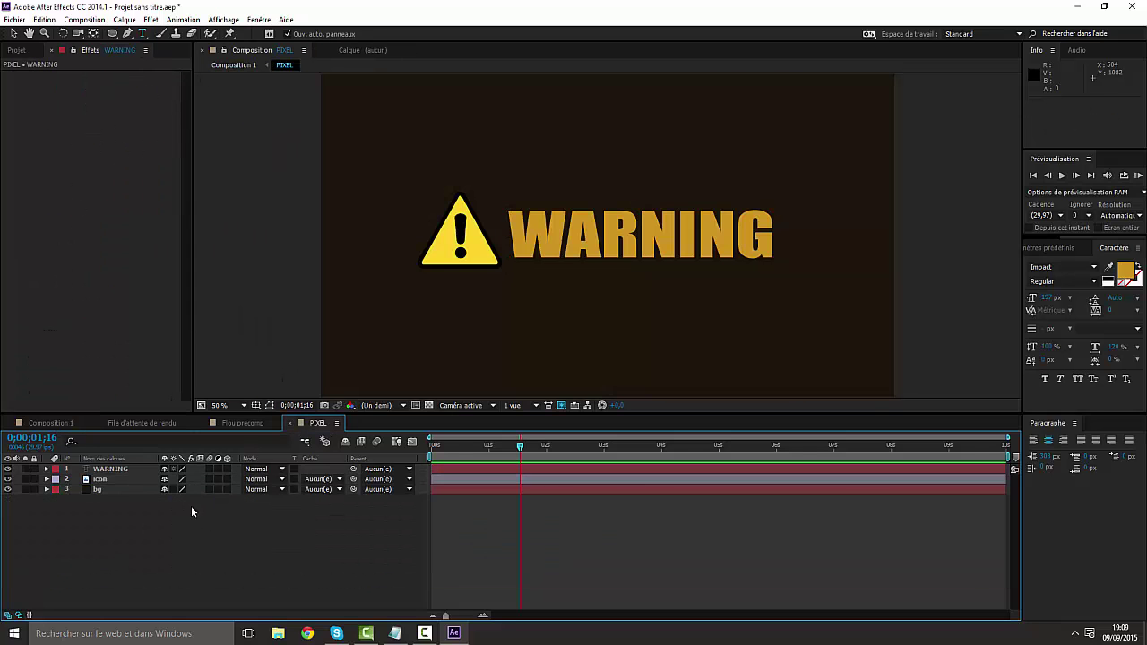
{"action": "left_click", "coordinate": [53, 423]}
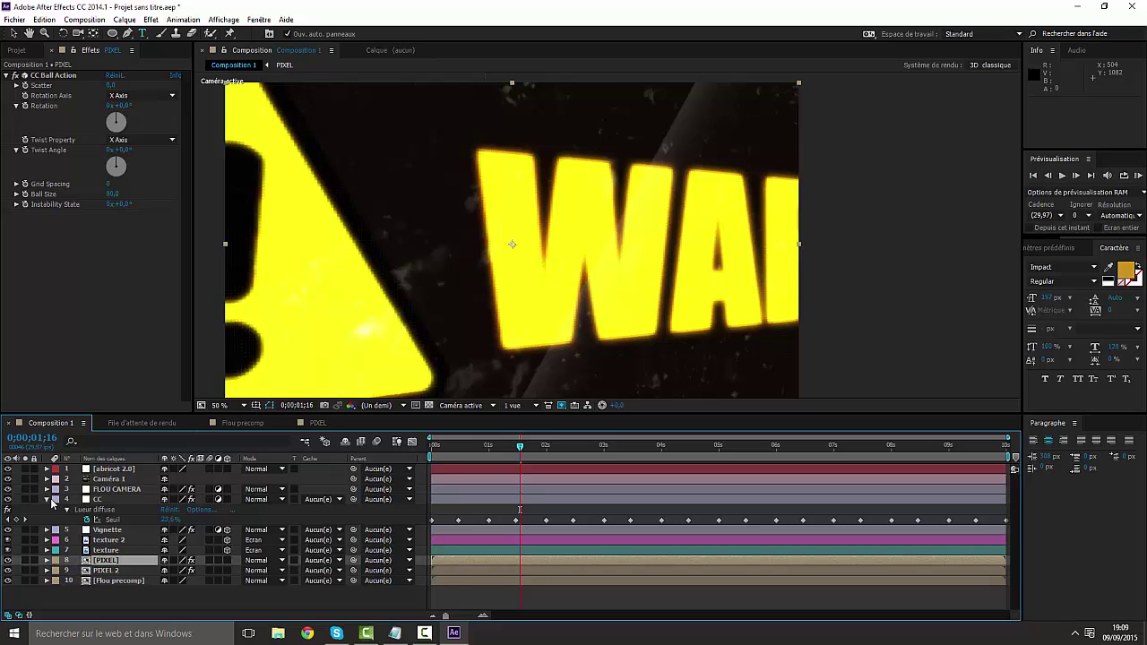
{"action": "left_click", "coordinate": [46, 499]}
{"action": "left_click", "coordinate": [143, 569]}
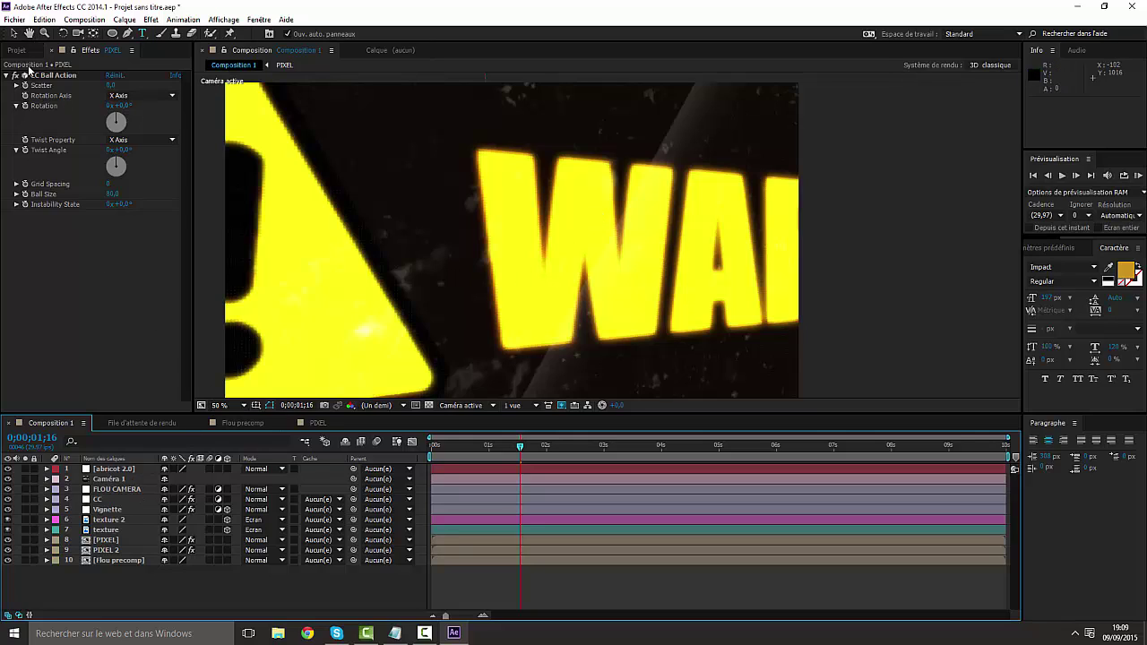
Step: Select the FLOU CAMERA layer at the composition's start, set its Rayon de flou to 5 and try a higher Flou de la distance
{"action": "left_click_drag", "start_coordinate": [522, 448], "coordinate": [450, 448]}
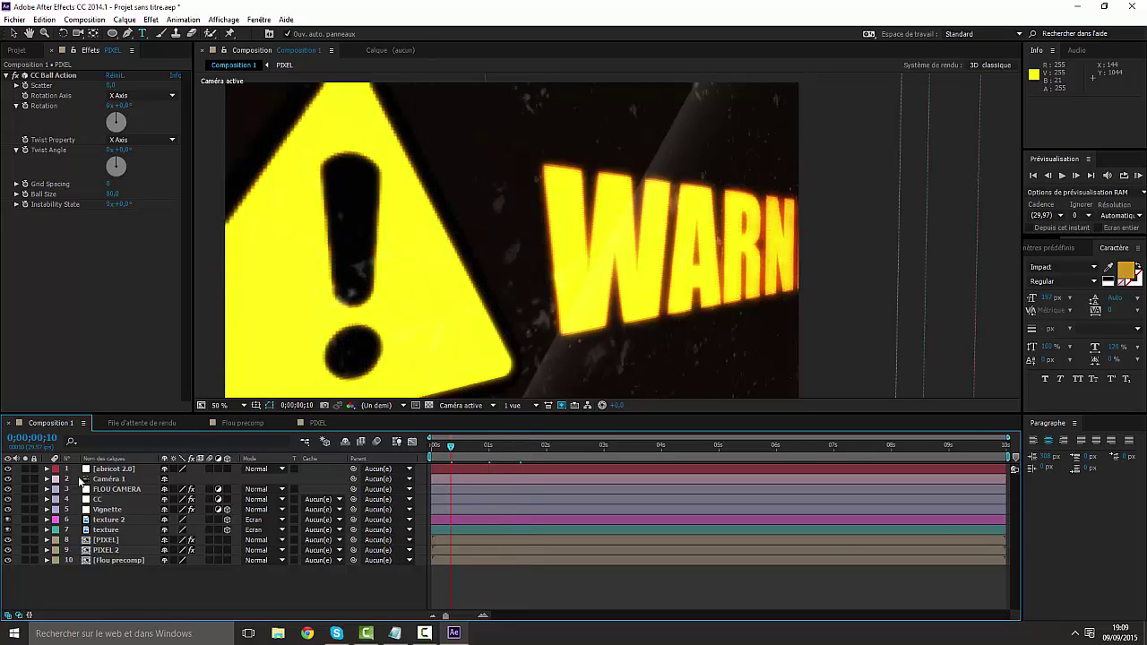
{"action": "left_click", "coordinate": [113, 490]}
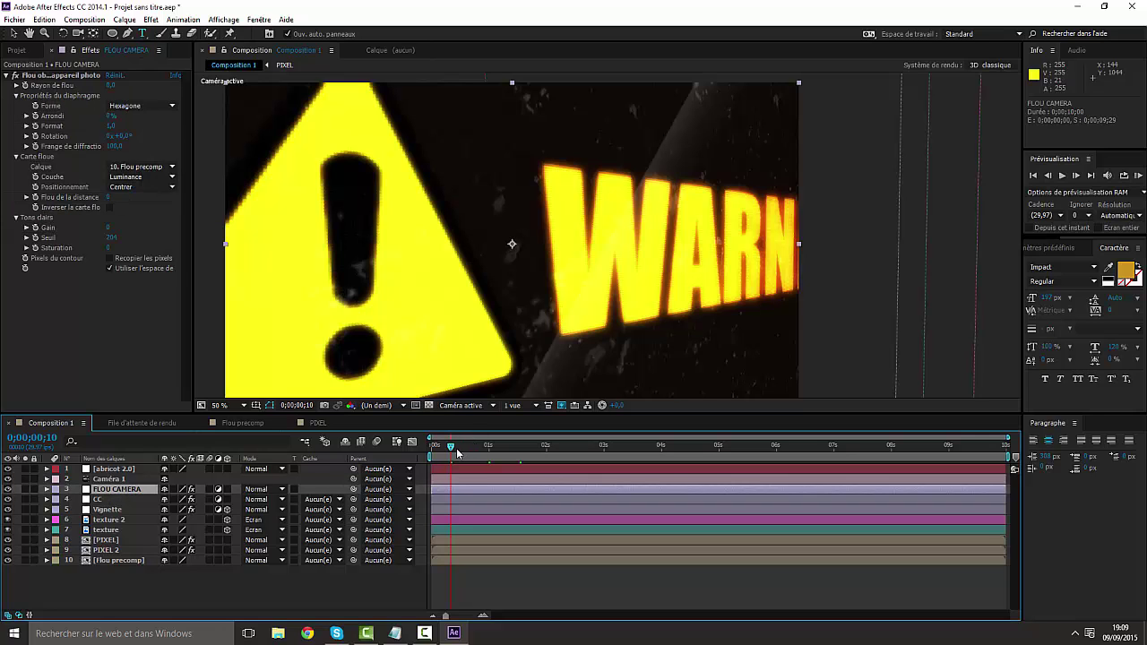
{"action": "left_click_drag", "start_coordinate": [457, 453], "coordinate": [429, 451]}
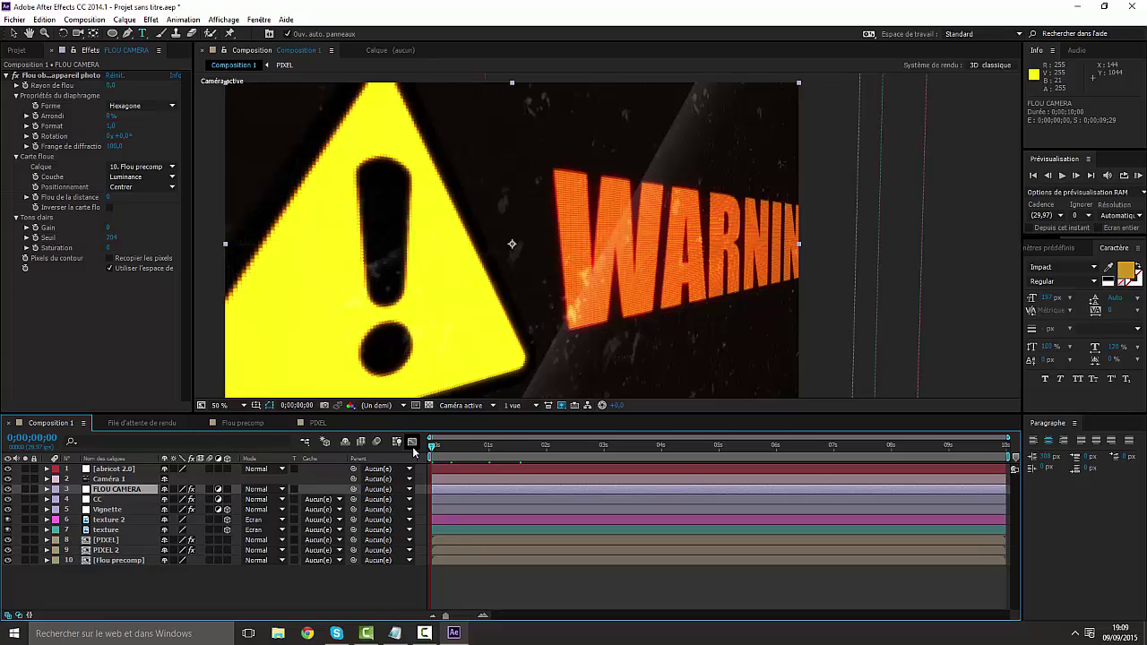
{"action": "left_click", "coordinate": [111, 86]}
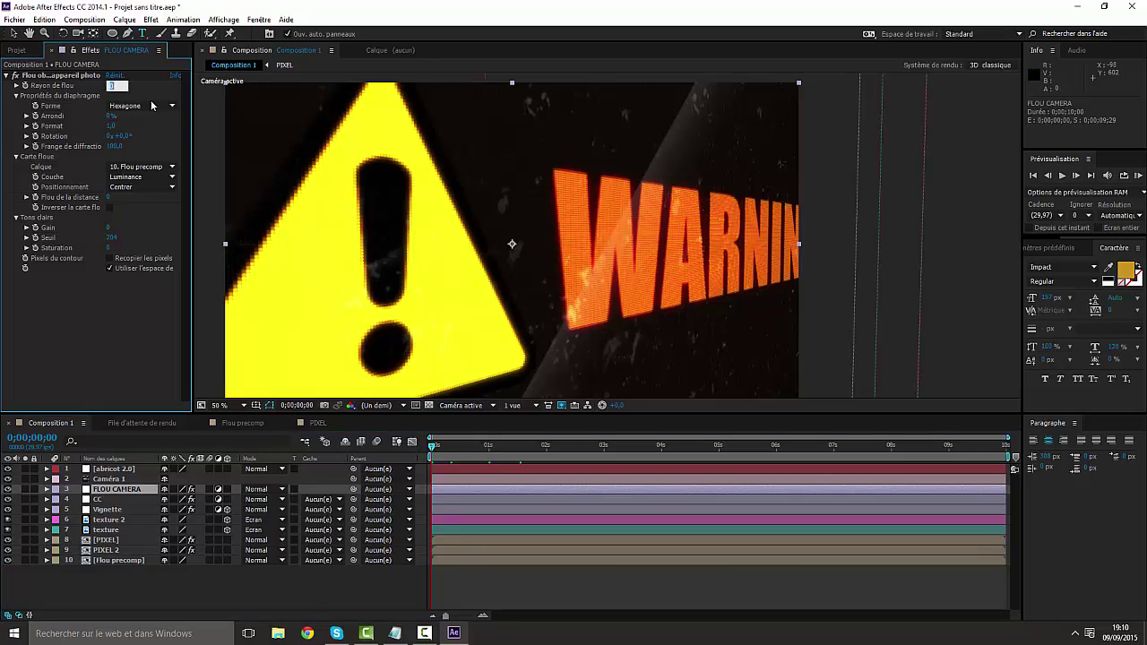
{"action": "type", "text": "5"}
{"action": "key", "text": "Return"}
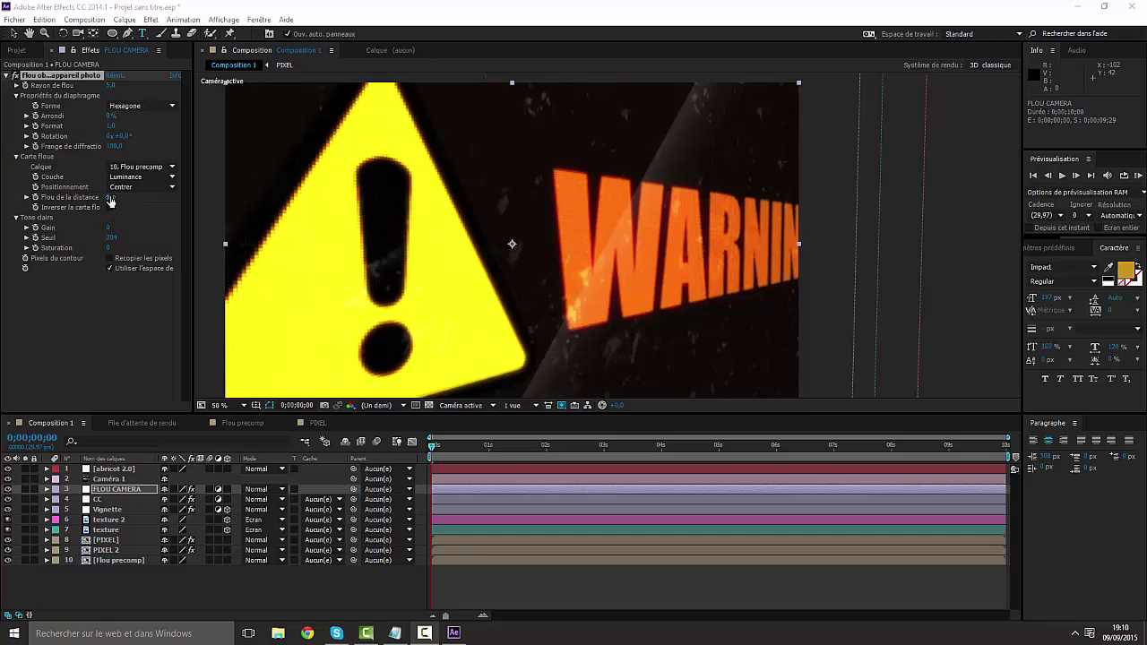
{"action": "left_click_drag", "start_coordinate": [111, 196], "coordinate": [122, 199]}
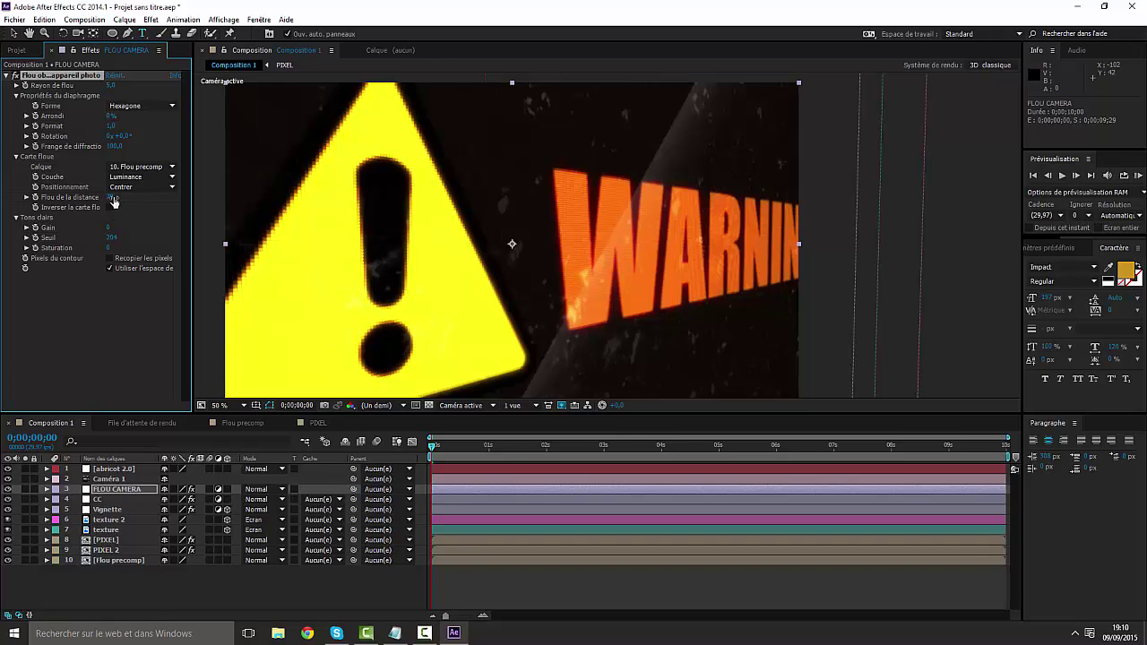
Step: Set FLOU CAMERA's Rayon de flou to 30 and keyframe its Flou de la distance at 56 on the first frame
{"action": "left_click", "coordinate": [111, 85]}
{"action": "type", "text": "30"}
{"action": "key", "text": "Return"}
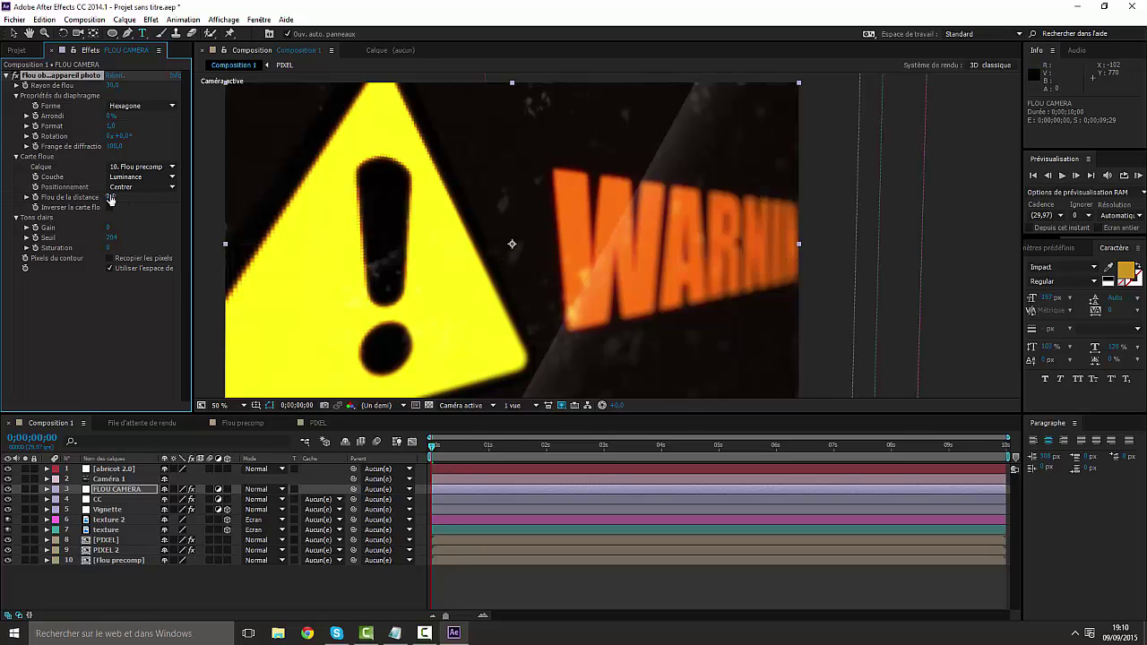
{"action": "left_click_drag", "start_coordinate": [110, 197], "coordinate": [107, 200]}
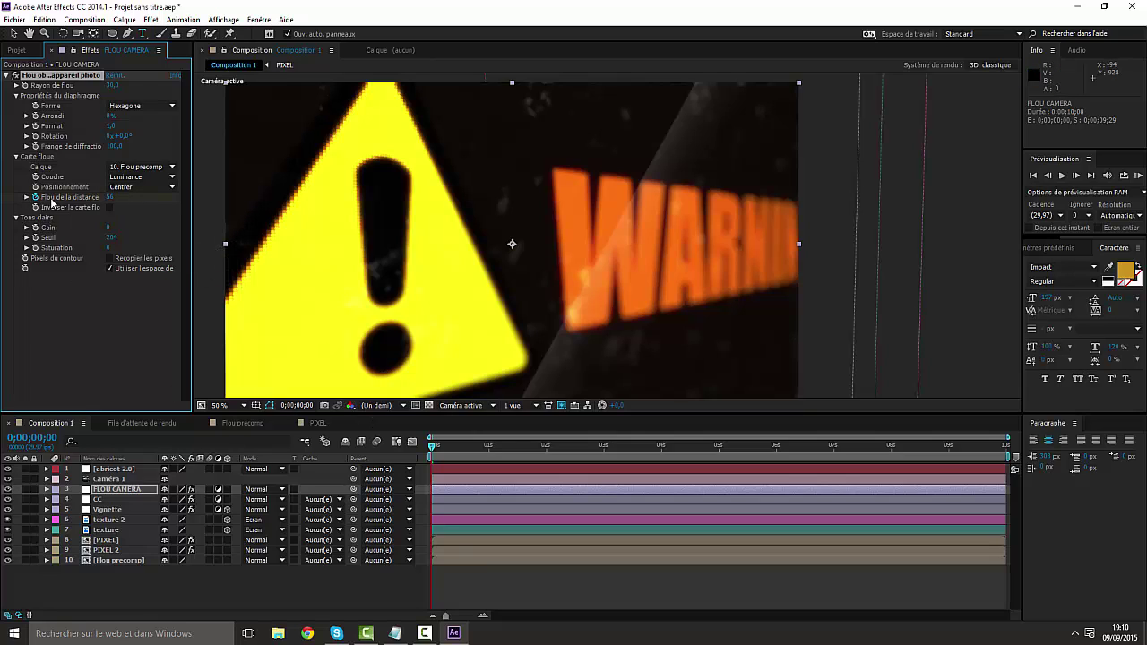
Step: At 0;00;09;29, keyframe FLOU CAMERA's Flou de la distance at 212 and its Rayon de flou at 18
{"action": "left_click_drag", "start_coordinate": [432, 449], "coordinate": [1016, 466]}
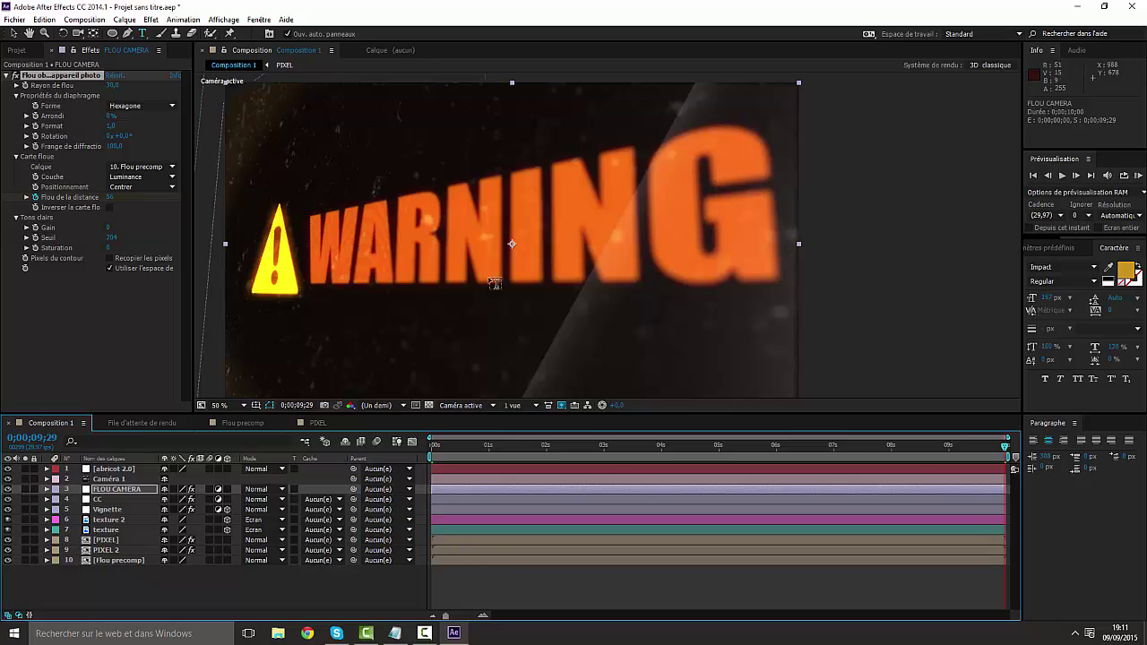
{"action": "mouse_move", "coordinate": [108, 201]}
{"action": "left_mouse_down"}
{"action": "mouse_move", "coordinate": [152, 197]}
{"action": "mouse_move", "coordinate": [105, 197]}
{"action": "left_mouse_up"}
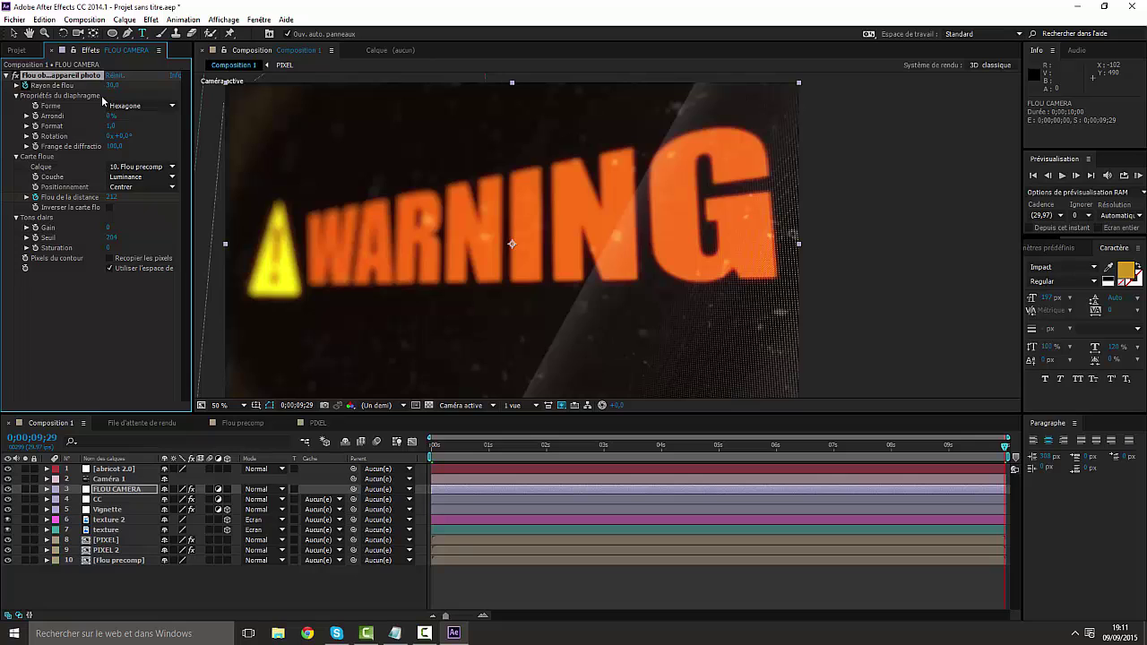
{"action": "mouse_move", "coordinate": [109, 85]}
{"action": "left_mouse_down"}
{"action": "mouse_move", "coordinate": [143, 85]}
{"action": "mouse_move", "coordinate": [95, 88]}
{"action": "left_mouse_up"}
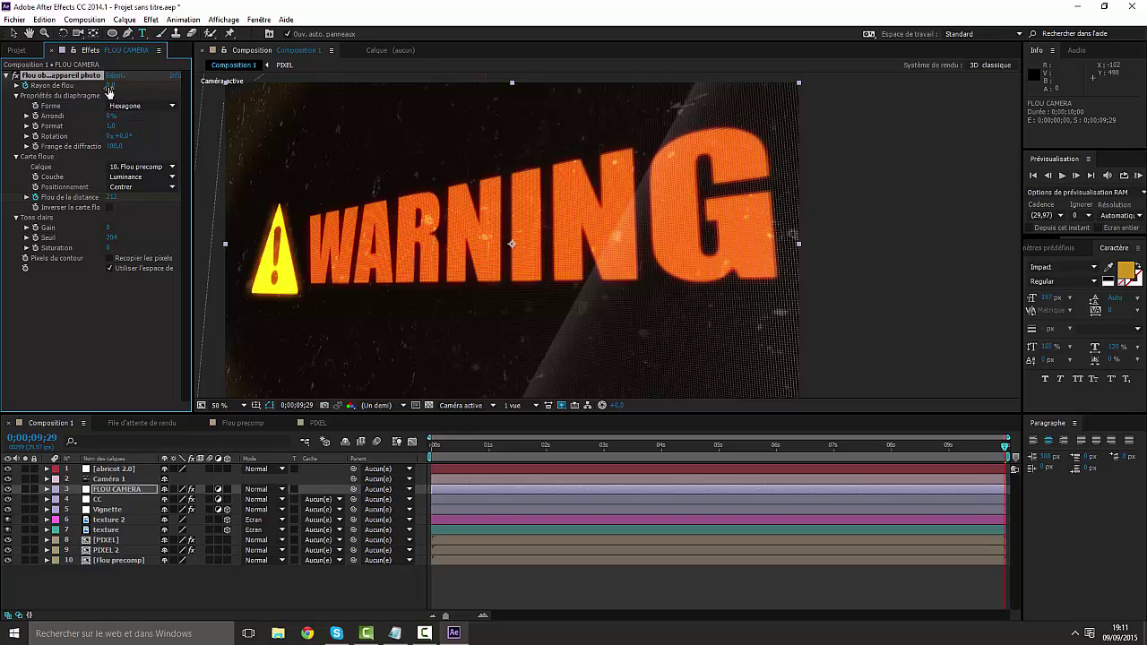
{"action": "left_click_drag", "start_coordinate": [109, 86], "coordinate": [136, 87]}
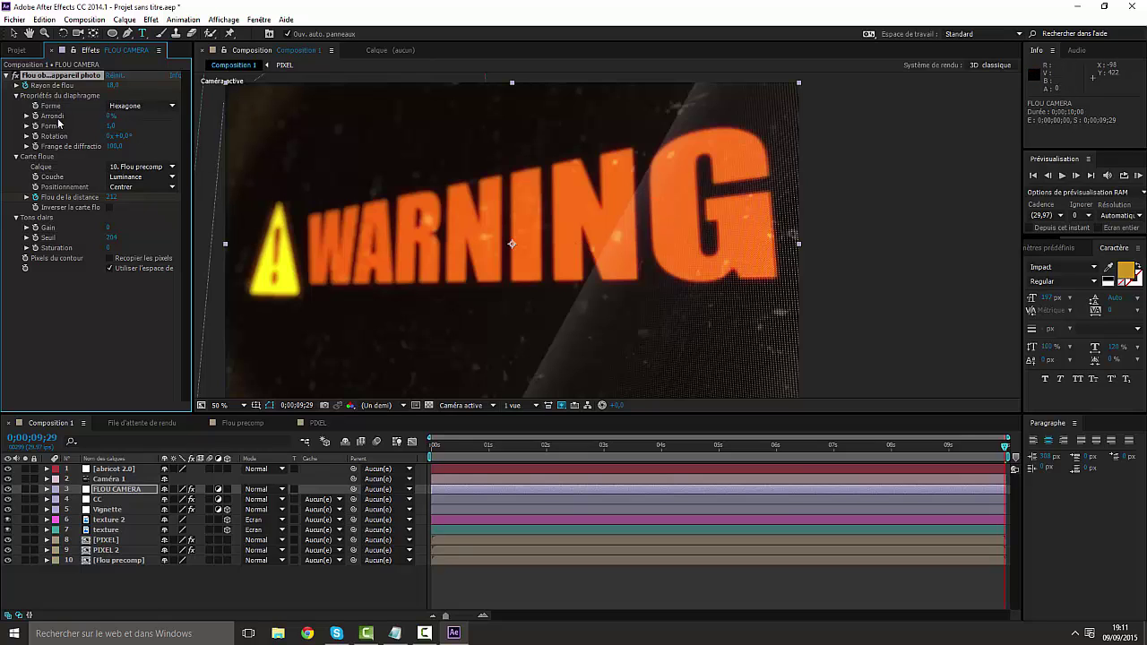
Step: Go back to the first frame and keyframe FLOU CAMERA's Rayon de flou at 30
{"action": "left_click_drag", "start_coordinate": [439, 448], "coordinate": [406, 446]}
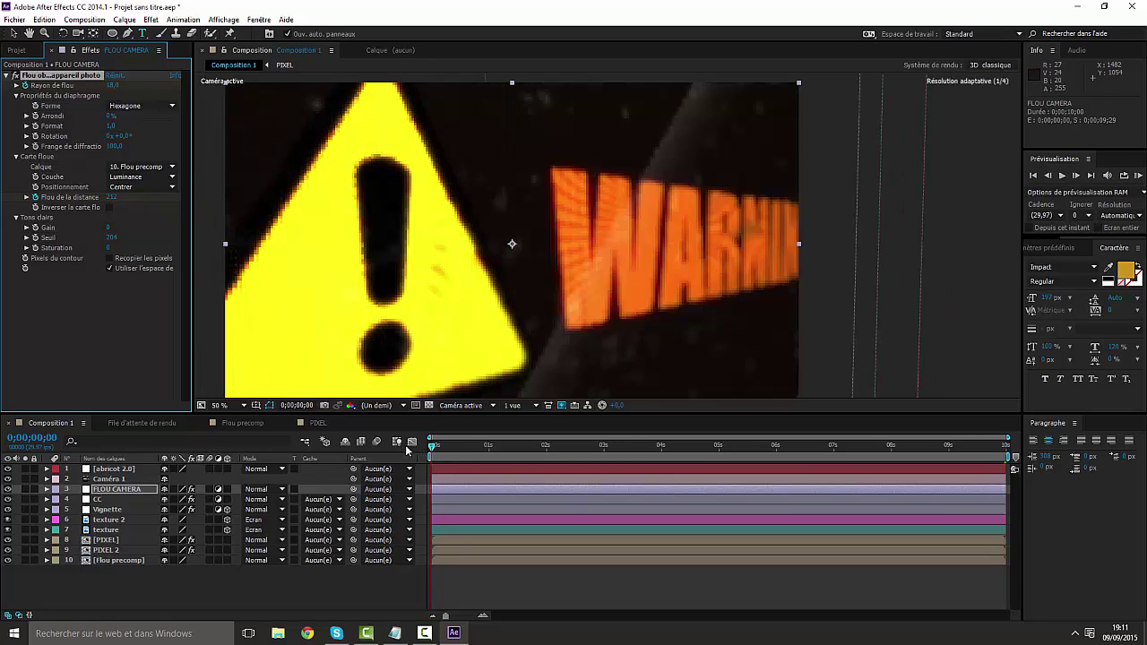
{"action": "left_click", "coordinate": [114, 84]}
{"action": "type", "text": "10"}
{"action": "key", "text": "Return"}
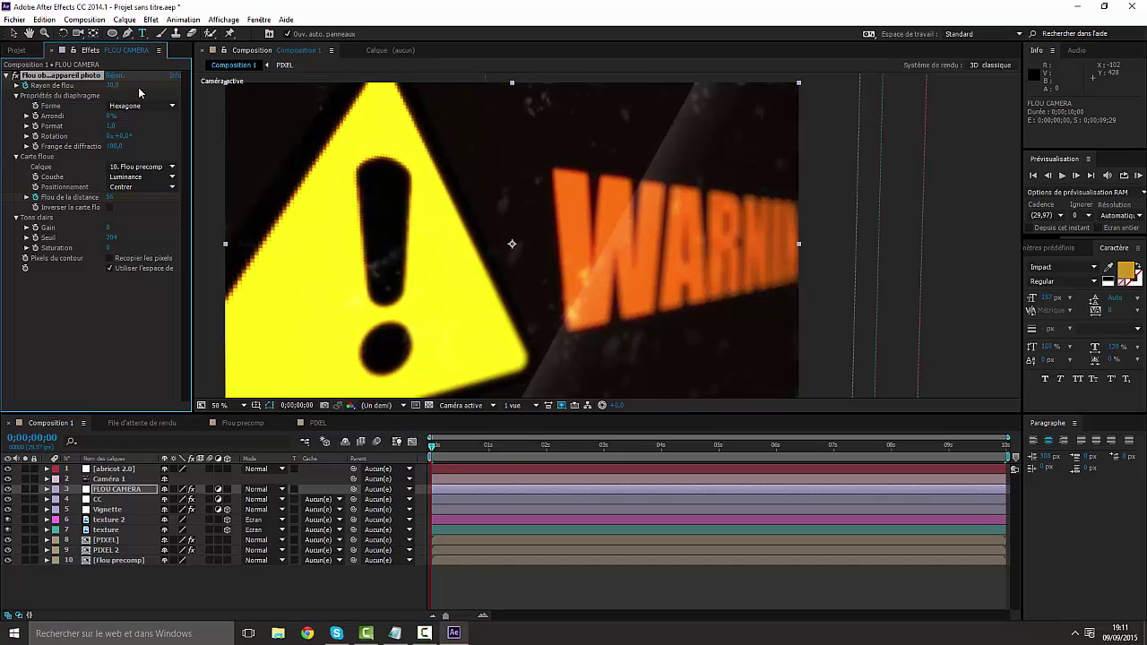
Step: Keyframe FLOU CAMERA's Rayon de flou at 30 at 0;00;08;08, scrub back to the start and deselect the layer
{"action": "left_click", "coordinate": [903, 454]}
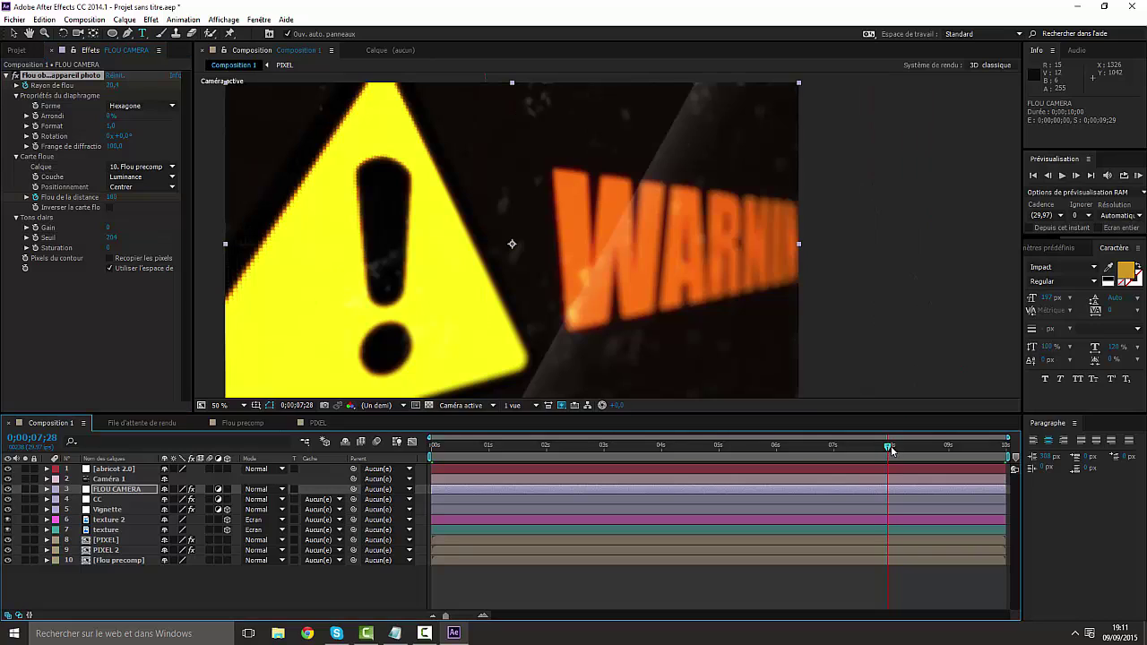
{"action": "left_click", "coordinate": [126, 85]}
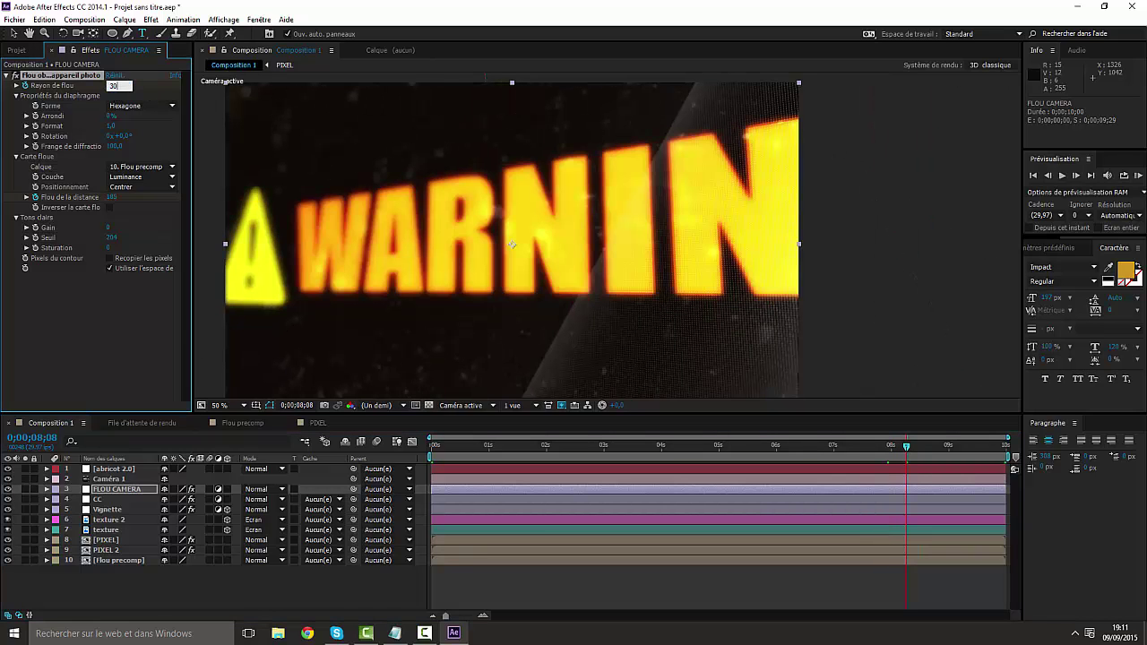
{"action": "key", "text": "Return"}
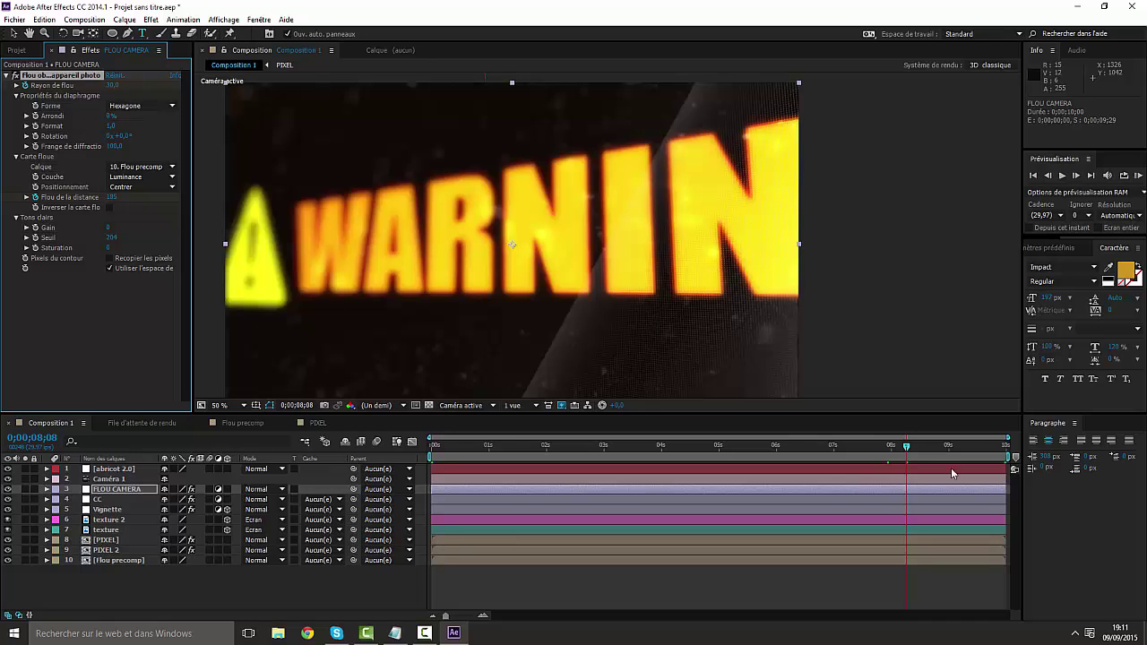
{"action": "left_click", "coordinate": [919, 447]}
{"action": "left_click_drag", "start_coordinate": [933, 448], "coordinate": [436, 459]}
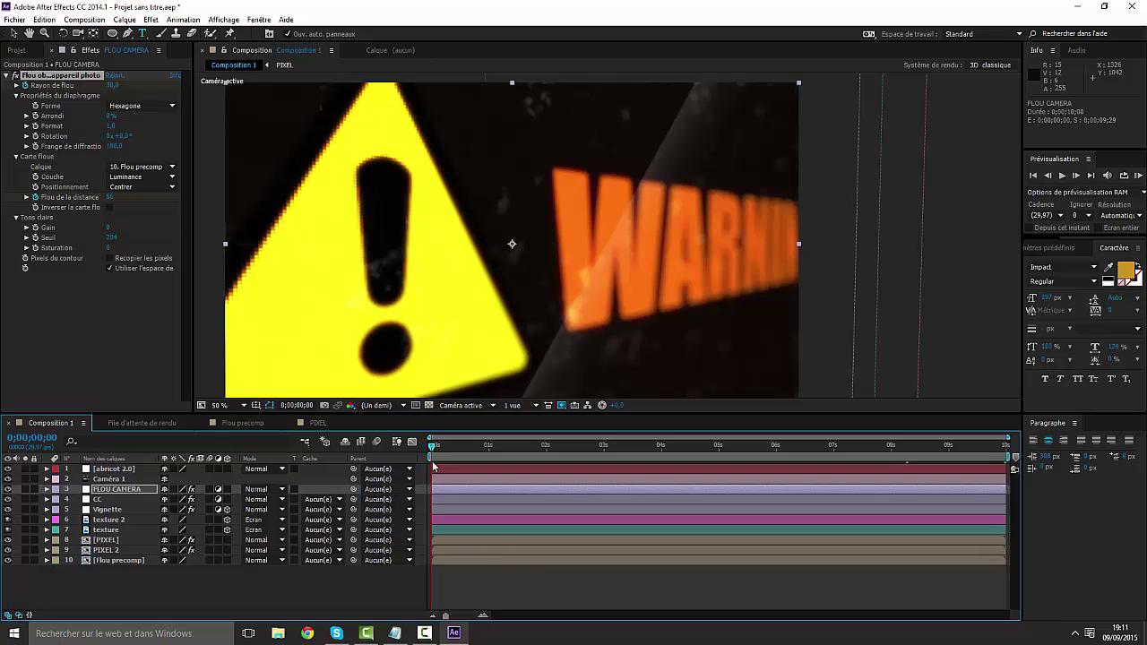
{"action": "left_click", "coordinate": [163, 592]}
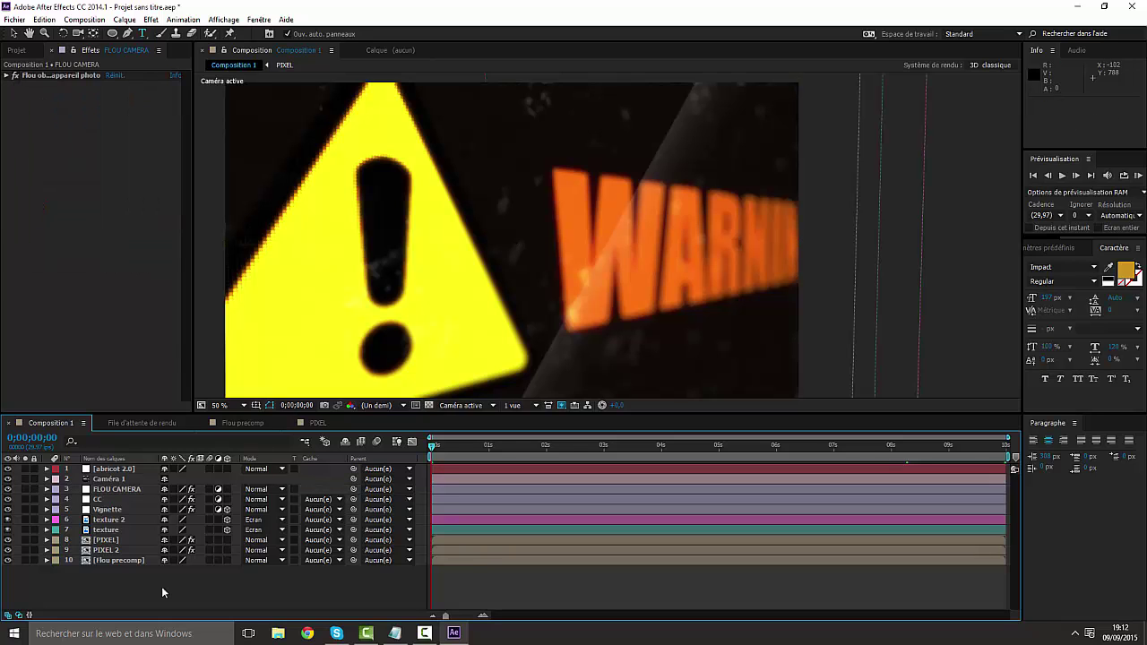